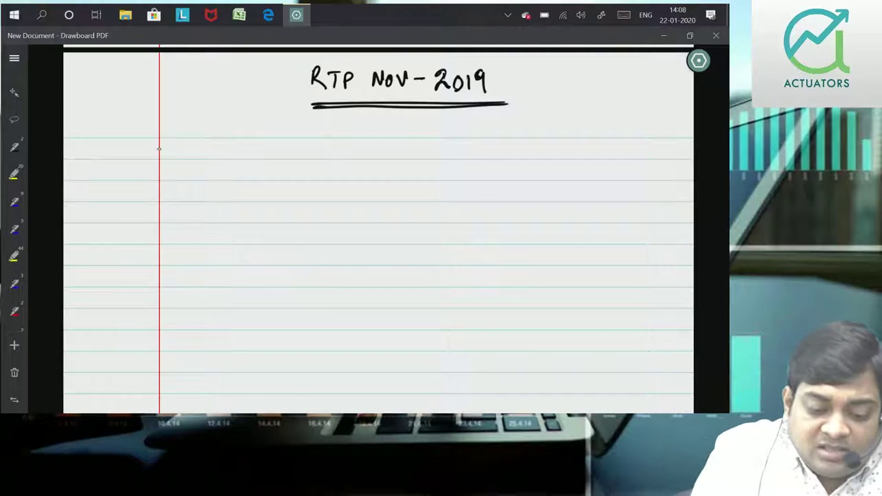
- Handwrite 'Answer To Question No.' below the RTP Nov-2019 title
{"action": "left_click_drag", "start_coordinate": [162, 153], "coordinate": [184, 142]}
{"action": "mouse_move", "coordinate": [190, 142]}
{"action": "left_mouse_down"}
{"action": "mouse_move", "coordinate": [185, 153]}
{"action": "mouse_move", "coordinate": [238, 142]}
{"action": "mouse_move", "coordinate": [261, 157]}
{"action": "left_mouse_up"}
{"action": "left_click_drag", "start_coordinate": [263, 147], "coordinate": [328, 158]}
{"action": "mouse_move", "coordinate": [338, 146]}
{"action": "left_mouse_down"}
{"action": "mouse_move", "coordinate": [330, 156]}
{"action": "mouse_move", "coordinate": [405, 142]}
{"action": "mouse_move", "coordinate": [408, 155]}
{"action": "left_mouse_up"}
{"action": "mouse_move", "coordinate": [416, 147]}
{"action": "left_mouse_down"}
{"action": "mouse_move", "coordinate": [446, 143]}
{"action": "mouse_move", "coordinate": [465, 157]}
{"action": "left_mouse_up"}
{"action": "left_click", "coordinate": [420, 150]}
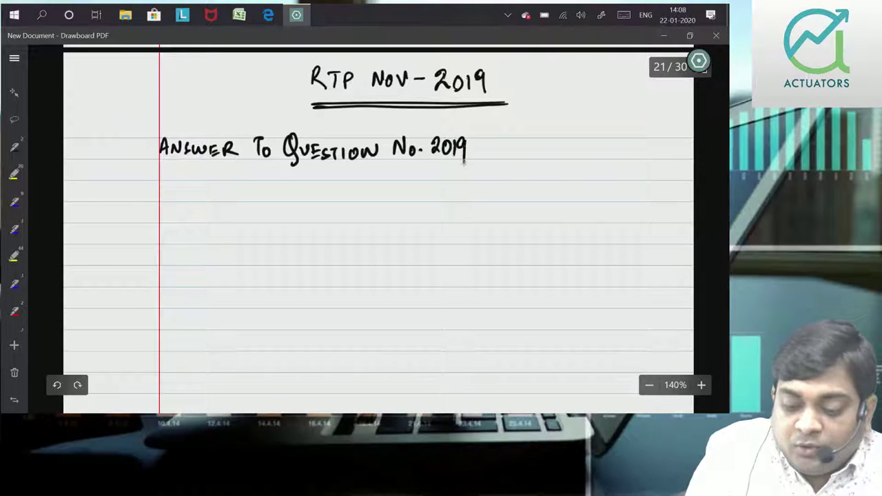
- Undo the stray 2019 strokes, write 1, and underline the heading
{"action": "left_click", "coordinate": [56, 384]}
{"action": "left_click", "coordinate": [57, 385]}
{"action": "left_click", "coordinate": [57, 385]}
{"action": "left_click", "coordinate": [56, 384]}
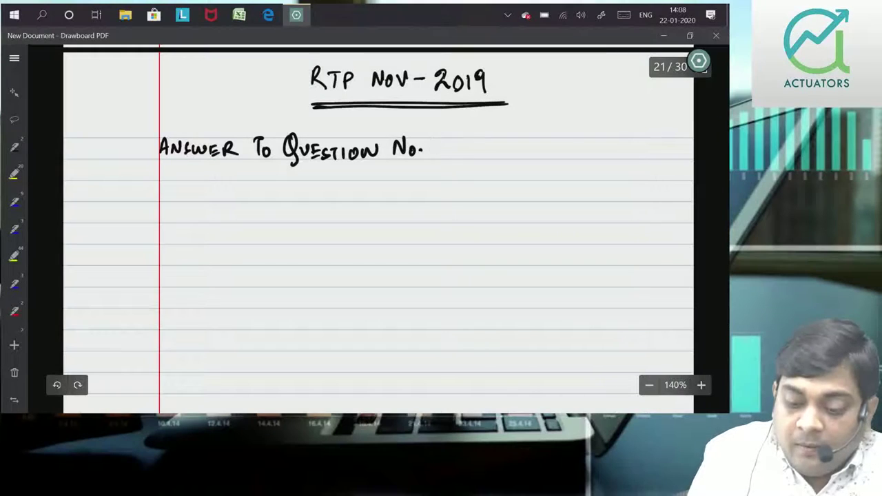
{"action": "left_click_drag", "start_coordinate": [432, 144], "coordinate": [436, 157]}
{"action": "left_click_drag", "start_coordinate": [171, 167], "coordinate": [440, 159]}
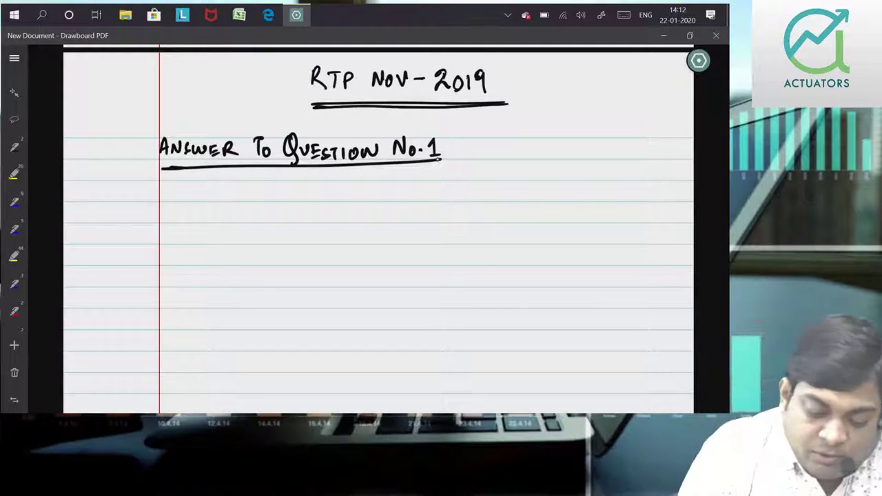
- Write the part (i) label and the underlined X and Y column headings
{"action": "left_click_drag", "start_coordinate": [142, 200], "coordinate": [141, 222]}
{"action": "left_click_drag", "start_coordinate": [149, 205], "coordinate": [149, 218]}
{"action": "left_click_drag", "start_coordinate": [153, 200], "coordinate": [156, 222]}
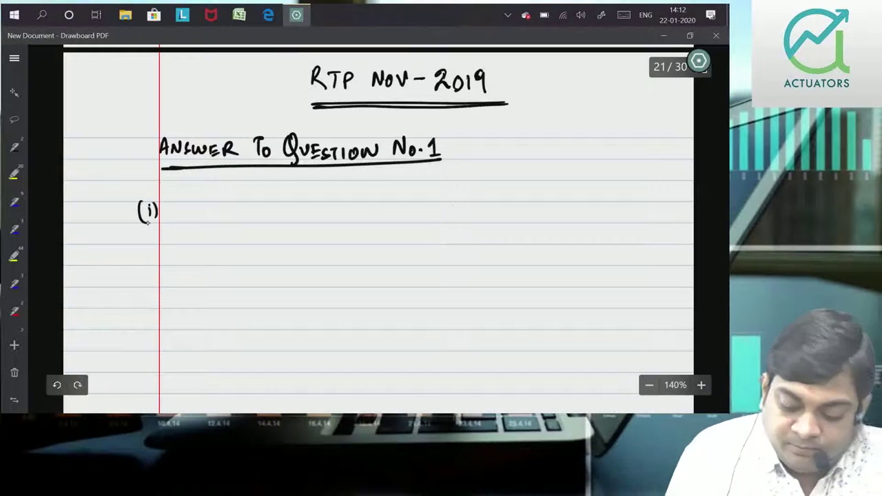
{"action": "left_click_drag", "start_coordinate": [450, 205], "coordinate": [457, 216]}
{"action": "left_click_drag", "start_coordinate": [443, 221], "coordinate": [467, 221]}
{"action": "left_click_drag", "start_coordinate": [583, 207], "coordinate": [591, 214]}
{"action": "mouse_move", "coordinate": [599, 207]}
{"action": "left_mouse_down"}
{"action": "mouse_move", "coordinate": [587, 219]}
{"action": "mouse_move", "coordinate": [605, 219]}
{"action": "left_mouse_up"}
- Draw the three vertical column dividers and label the first row R/M Required
{"action": "left_click_drag", "start_coordinate": [409, 201], "coordinate": [401, 413]}
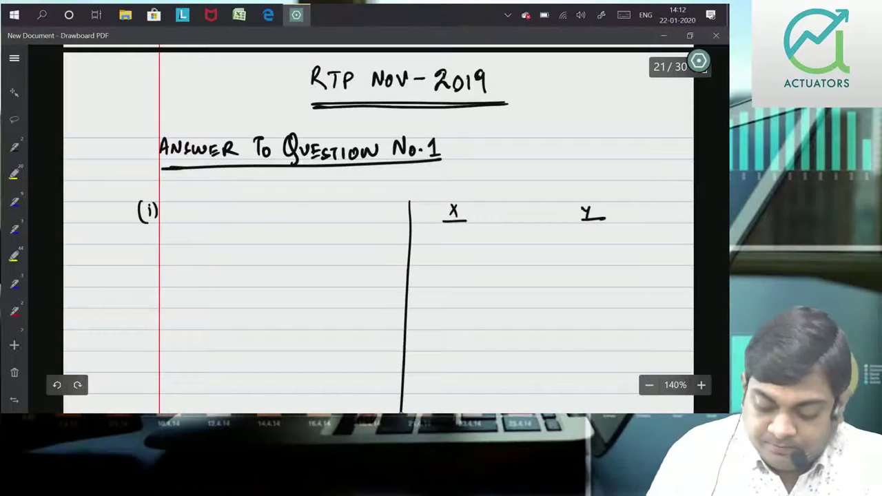
{"action": "left_click_drag", "start_coordinate": [517, 201], "coordinate": [520, 413]}
{"action": "left_click_drag", "start_coordinate": [622, 197], "coordinate": [627, 414]}
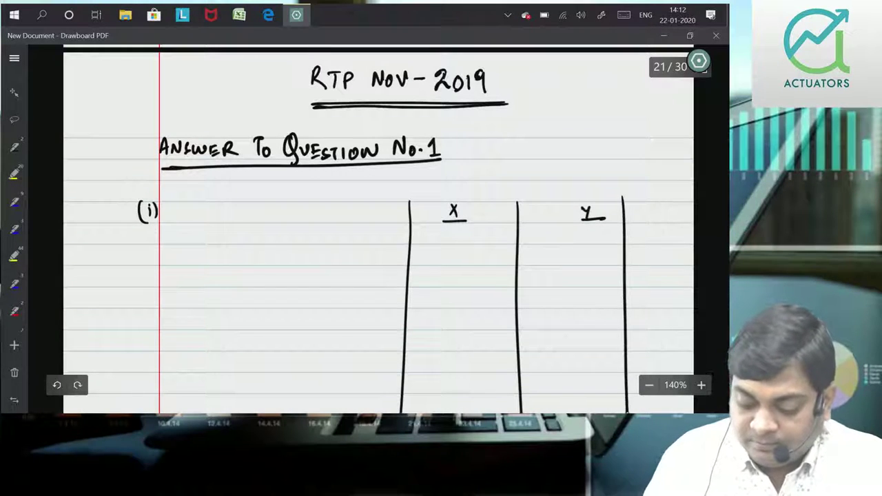
{"action": "scroll", "coordinate": [707, 186], "scroll_direction": "down", "scroll_amount": 1}
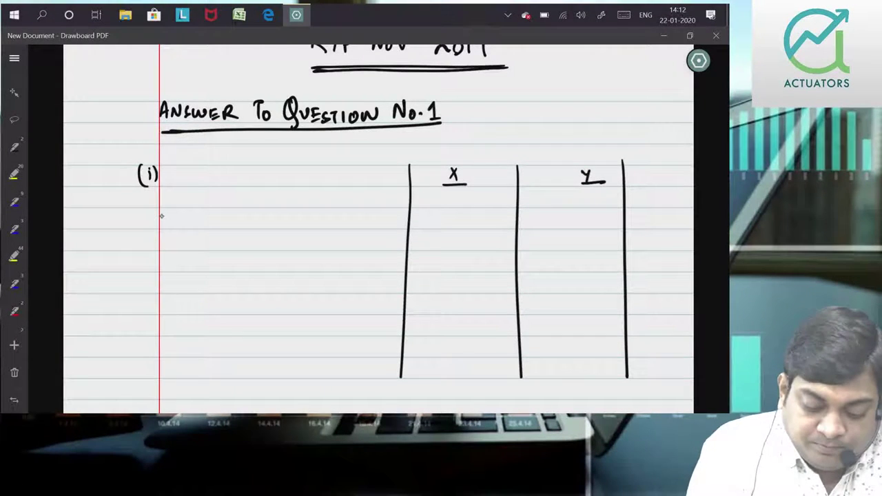
{"action": "left_click_drag", "start_coordinate": [162, 220], "coordinate": [273, 222]}
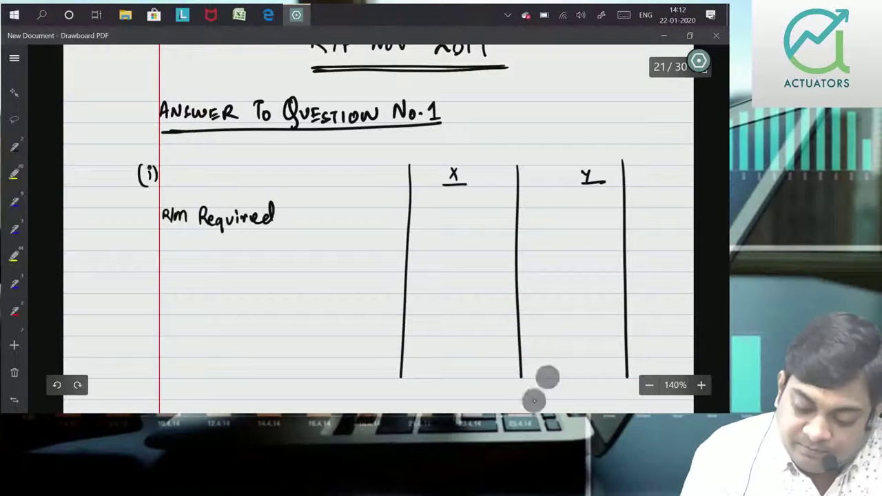
- Write (8000×3Kg) 240000Kg under X and begin 80000 under Y
{"action": "left_click_drag", "start_coordinate": [443, 196], "coordinate": [445, 206]}
{"action": "mouse_move", "coordinate": [453, 194]}
{"action": "left_mouse_down"}
{"action": "mouse_move", "coordinate": [450, 206]}
{"action": "mouse_move", "coordinate": [488, 213]}
{"action": "left_mouse_up"}
{"action": "mouse_move", "coordinate": [418, 179]}
{"action": "left_mouse_down"}
{"action": "mouse_move", "coordinate": [412, 209]}
{"action": "mouse_move", "coordinate": [469, 226]}
{"action": "left_mouse_up"}
{"action": "left_click_drag", "start_coordinate": [473, 218], "coordinate": [494, 227]}
{"action": "left_click_drag", "start_coordinate": [499, 214], "coordinate": [503, 228]}
{"action": "left_click_drag", "start_coordinate": [515, 219], "coordinate": [505, 246]}
{"action": "left_click_drag", "start_coordinate": [536, 196], "coordinate": [556, 197]}
{"action": "left_click_drag", "start_coordinate": [563, 195], "coordinate": [563, 197]}
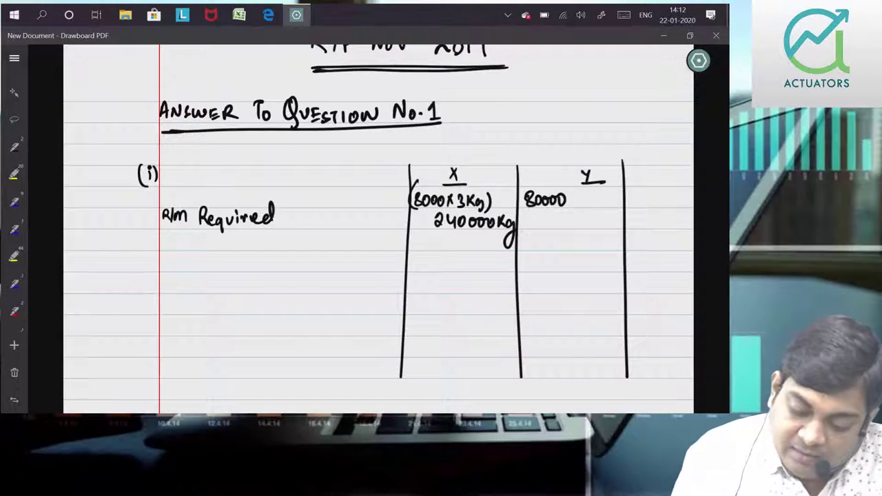
- Correct the X quantity to 80000 and complete (80000×4Kg) 320000Kg under Y
{"action": "left_click_drag", "start_coordinate": [422, 200], "coordinate": [435, 200]}
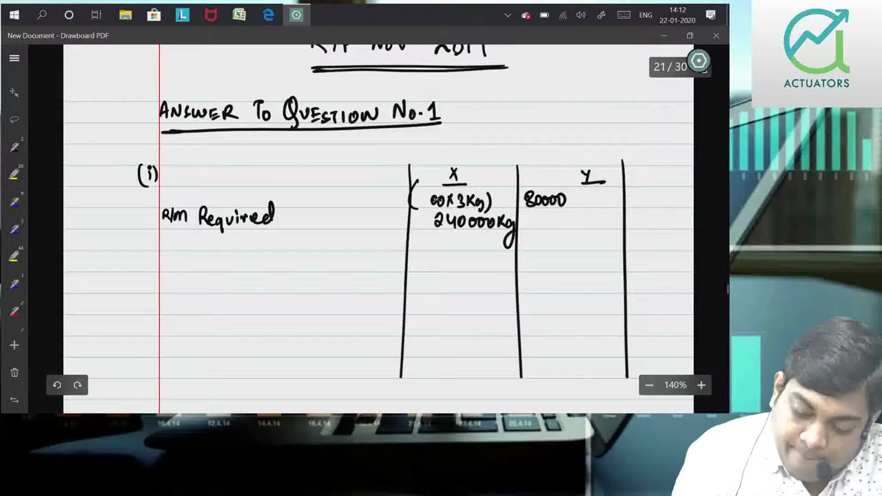
{"action": "left_click_drag", "start_coordinate": [423, 196], "coordinate": [441, 198]}
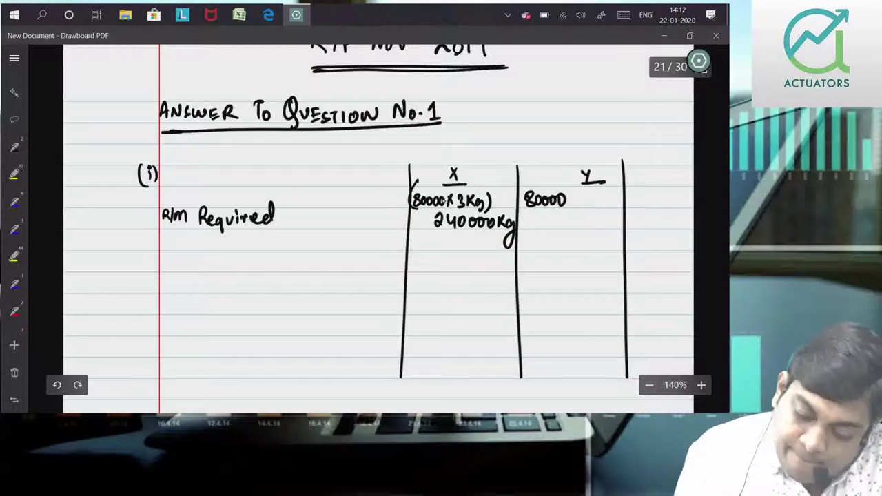
{"action": "left_click_drag", "start_coordinate": [569, 195], "coordinate": [606, 211]}
{"action": "mouse_move", "coordinate": [527, 185]}
{"action": "left_mouse_down"}
{"action": "mouse_move", "coordinate": [523, 207]}
{"action": "mouse_move", "coordinate": [541, 228]}
{"action": "mouse_move", "coordinate": [576, 220]}
{"action": "left_mouse_up"}
{"action": "left_click_drag", "start_coordinate": [587, 220], "coordinate": [586, 223]}
{"action": "left_click_drag", "start_coordinate": [597, 219], "coordinate": [611, 227]}
{"action": "left_click_drag", "start_coordinate": [620, 219], "coordinate": [615, 242]}
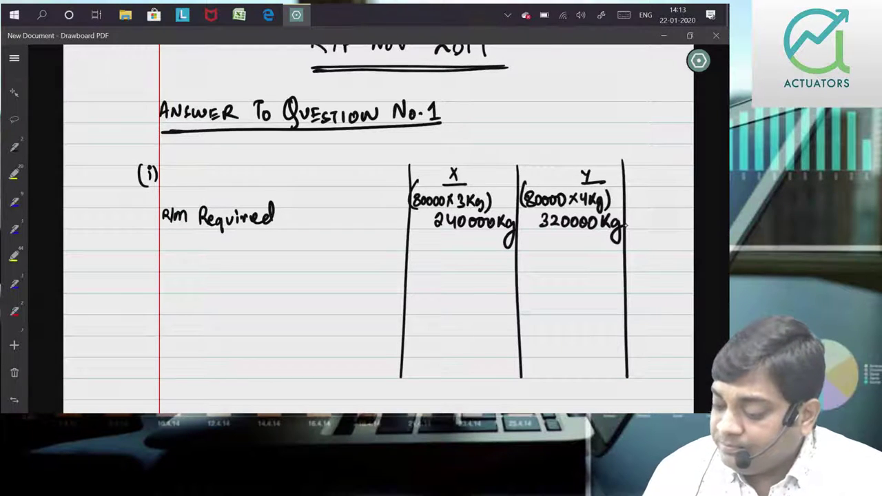
- Handwrite the 'Qty to be Purchased' row label under R/M Required
{"action": "mouse_move", "coordinate": [164, 257]}
{"action": "left_mouse_down"}
{"action": "mouse_move", "coordinate": [184, 282]}
{"action": "mouse_move", "coordinate": [208, 263]}
{"action": "mouse_move", "coordinate": [242, 270]}
{"action": "mouse_move", "coordinate": [256, 257]}
{"action": "mouse_move", "coordinate": [273, 268]}
{"action": "mouse_move", "coordinate": [317, 270]}
{"action": "mouse_move", "coordinate": [339, 250]}
{"action": "left_mouse_up"}
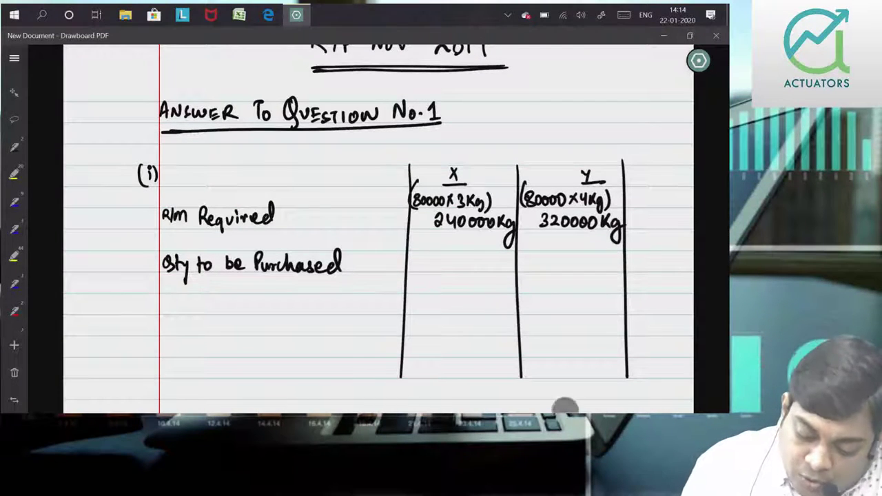
- Write the bracketed 240000/96% working with an equals sign under column X
{"action": "mouse_move", "coordinate": [411, 268]}
{"action": "left_mouse_down"}
{"action": "mouse_move", "coordinate": [424, 282]}
{"action": "mouse_move", "coordinate": [435, 271]}
{"action": "mouse_move", "coordinate": [446, 279]}
{"action": "left_mouse_up"}
{"action": "mouse_move", "coordinate": [456, 269]}
{"action": "left_mouse_down"}
{"action": "mouse_move", "coordinate": [454, 279]}
{"action": "mouse_move", "coordinate": [466, 282]}
{"action": "mouse_move", "coordinate": [424, 298]}
{"action": "left_mouse_up"}
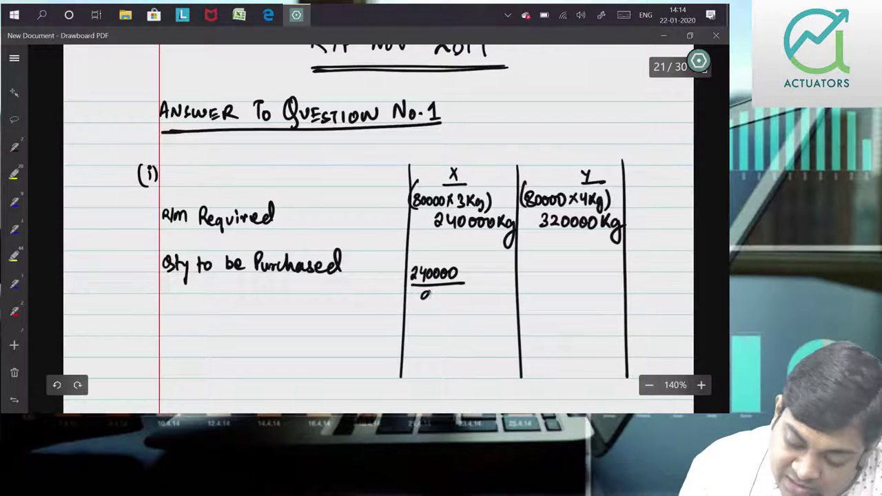
{"action": "left_click_drag", "start_coordinate": [460, 260], "coordinate": [455, 314]}
{"action": "left_click_drag", "start_coordinate": [414, 265], "coordinate": [413, 316]}
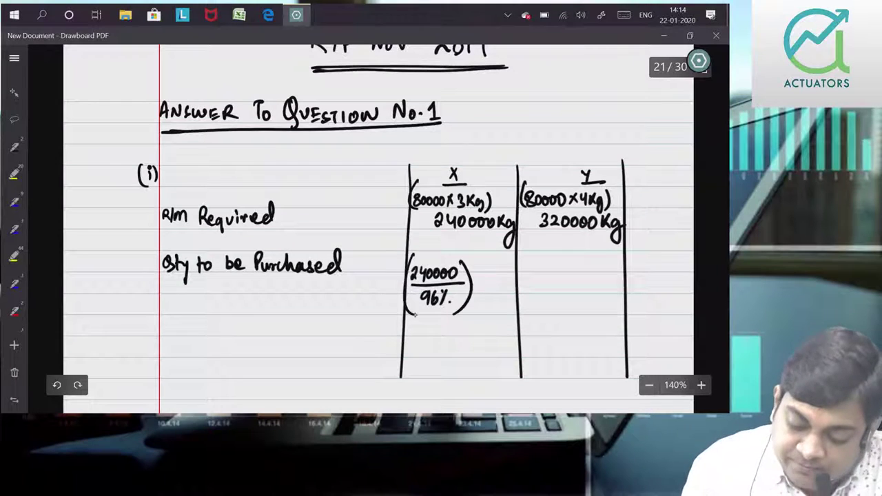
{"action": "left_click_drag", "start_coordinate": [408, 346], "coordinate": [416, 347]}
{"action": "left_click_drag", "start_coordinate": [408, 350], "coordinate": [418, 350]}
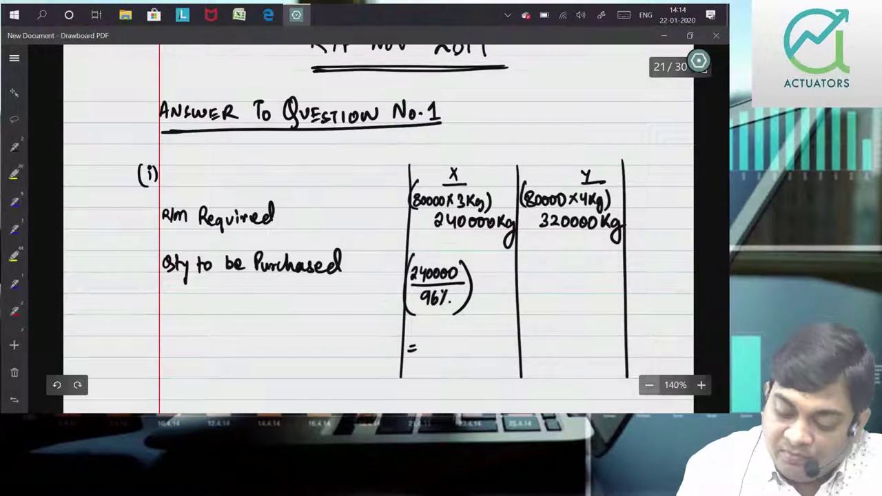
{"action": "scroll", "coordinate": [520, 272], "scroll_direction": "down", "scroll_amount": 3}
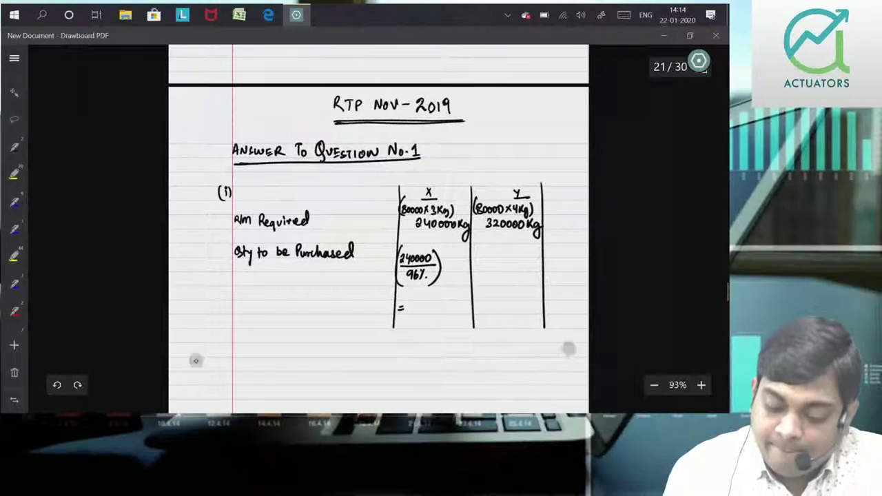
{"action": "scroll", "coordinate": [386, 355], "scroll_direction": "up", "scroll_amount": 2}
{"action": "scroll", "coordinate": [376, 226], "scroll_direction": "up", "scroll_amount": 3}
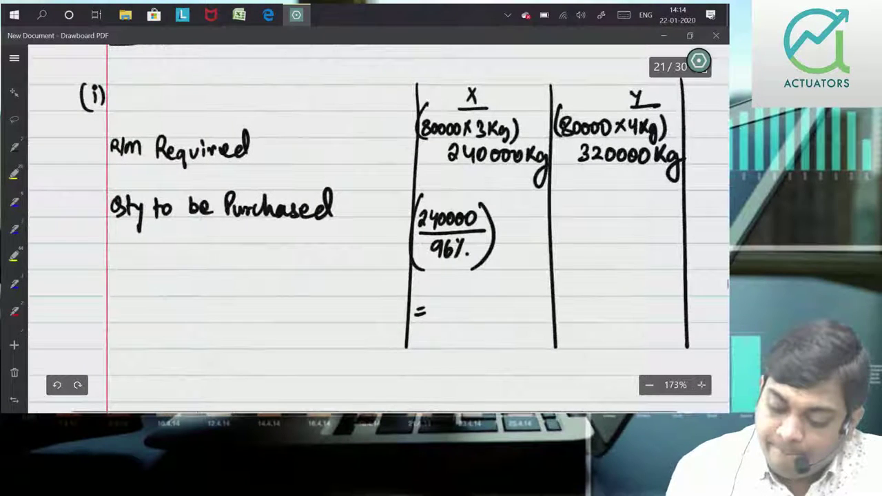
- Write the bracketed 320000/93% working and its equals sign under column Y
{"action": "mouse_move", "coordinate": [557, 212]}
{"action": "left_mouse_down"}
{"action": "mouse_move", "coordinate": [565, 224]}
{"action": "mouse_move", "coordinate": [617, 222]}
{"action": "left_mouse_up"}
{"action": "mouse_move", "coordinate": [551, 235]}
{"action": "left_mouse_down"}
{"action": "mouse_move", "coordinate": [618, 232]}
{"action": "mouse_move", "coordinate": [573, 255]}
{"action": "mouse_move", "coordinate": [606, 249]}
{"action": "left_mouse_up"}
{"action": "left_click_drag", "start_coordinate": [617, 201], "coordinate": [621, 261]}
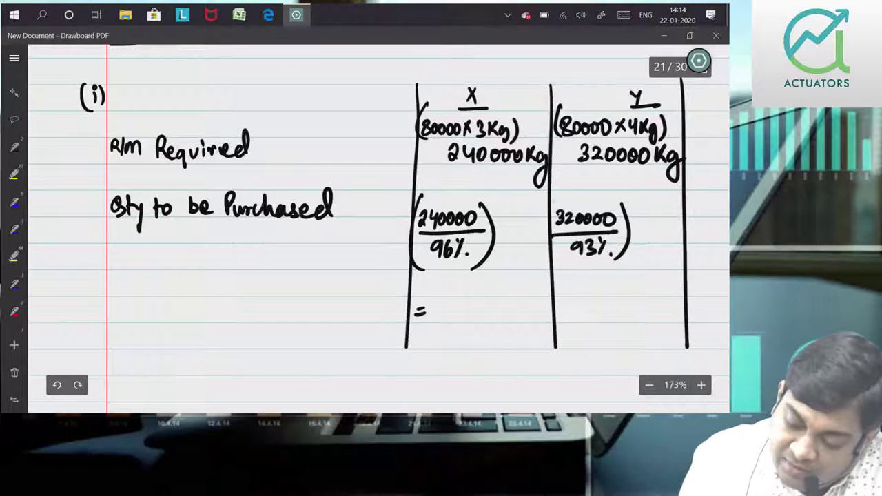
{"action": "left_click_drag", "start_coordinate": [560, 190], "coordinate": [548, 250]}
{"action": "left_click_drag", "start_coordinate": [558, 301], "coordinate": [569, 307]}
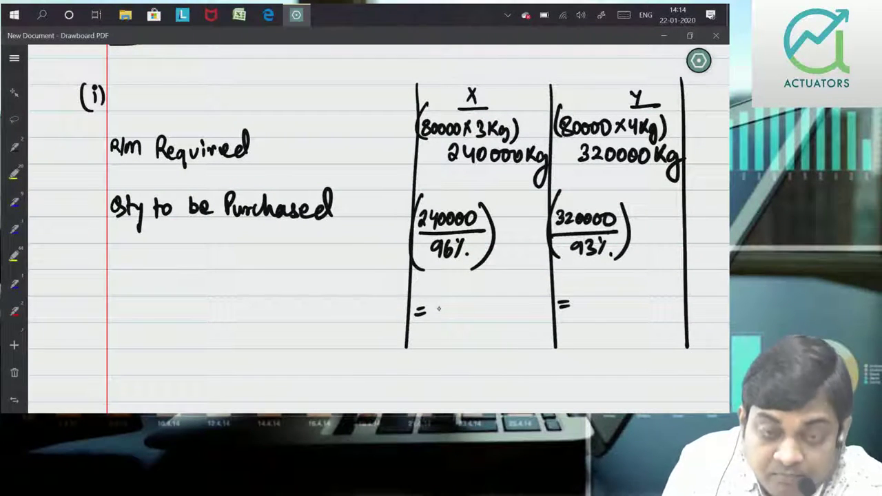
- Enter the results 250000 Kg for X and 344086 Kg for Y
{"action": "mouse_move", "coordinate": [435, 305]}
{"action": "left_mouse_down"}
{"action": "mouse_move", "coordinate": [447, 316]}
{"action": "mouse_move", "coordinate": [461, 306]}
{"action": "mouse_move", "coordinate": [522, 315]}
{"action": "left_mouse_up"}
{"action": "left_click_drag", "start_coordinate": [529, 310], "coordinate": [522, 335]}
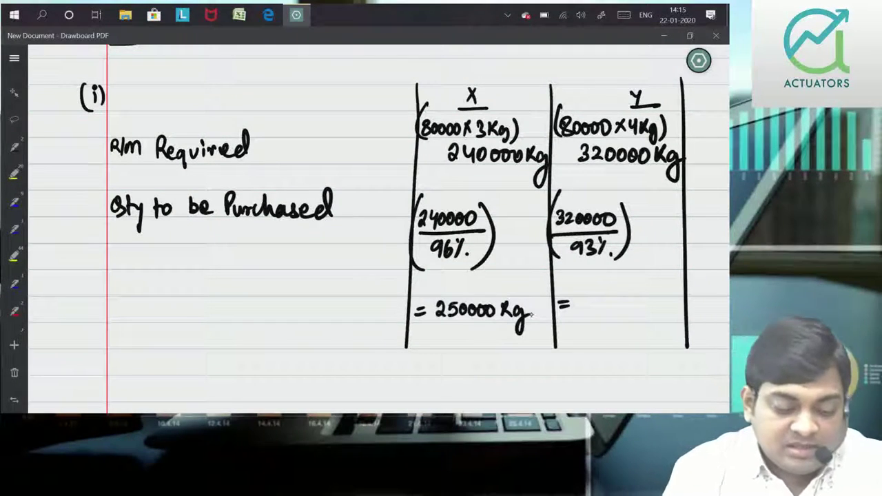
{"action": "mouse_move", "coordinate": [577, 298]}
{"action": "left_mouse_down"}
{"action": "mouse_move", "coordinate": [580, 311]}
{"action": "mouse_move", "coordinate": [604, 312]}
{"action": "mouse_move", "coordinate": [610, 298]}
{"action": "mouse_move", "coordinate": [643, 312]}
{"action": "left_mouse_up"}
{"action": "left_click_drag", "start_coordinate": [650, 294], "coordinate": [653, 321]}
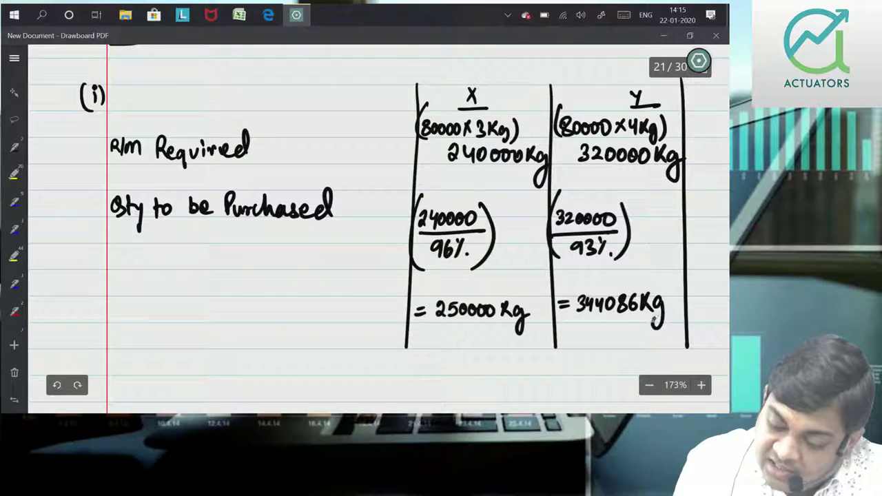
{"action": "scroll", "coordinate": [379, 227], "scroll_direction": "down", "scroll_amount": 1}
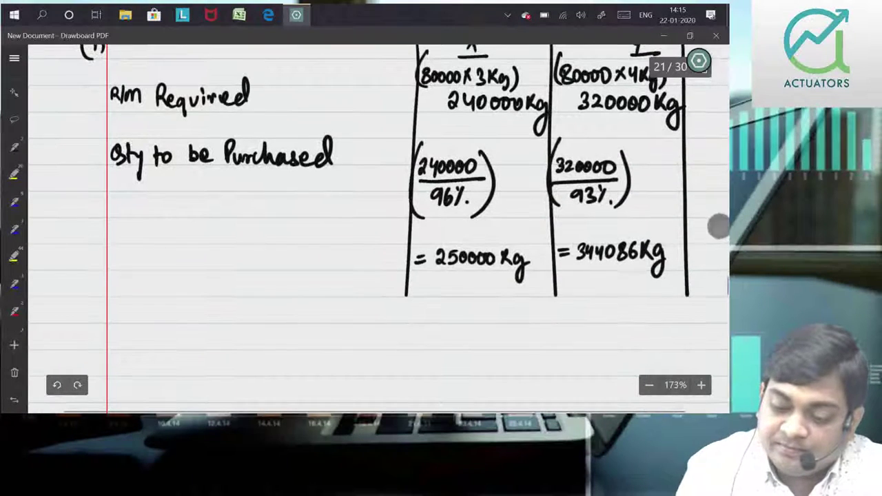
- Extend the three column lines to the page bottom and letter the rows a) and b)
{"action": "scroll", "coordinate": [379, 227], "scroll_direction": "down", "scroll_amount": 2}
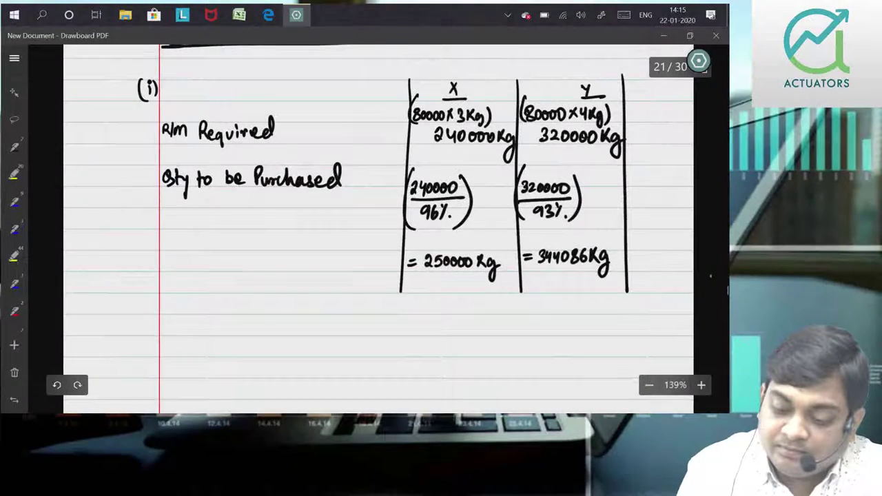
{"action": "scroll", "coordinate": [379, 227], "scroll_direction": "down", "scroll_amount": 1}
{"action": "scroll", "coordinate": [711, 276], "scroll_direction": "up", "scroll_amount": 1}
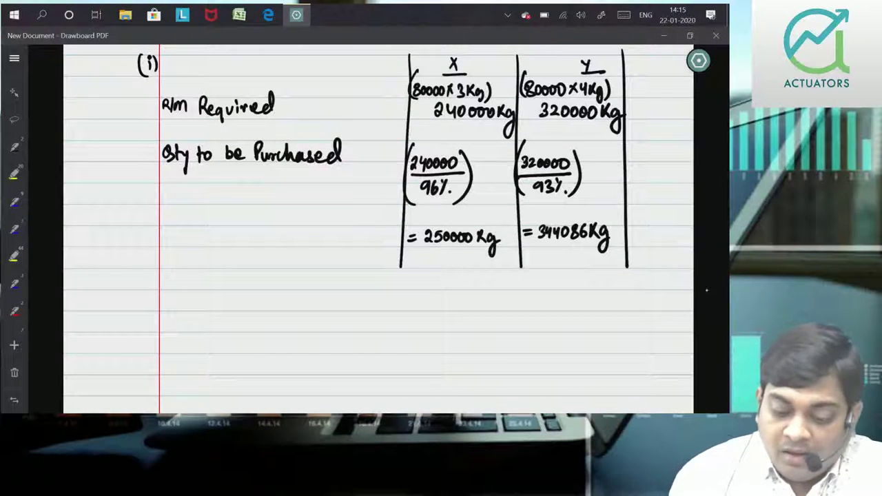
{"action": "left_click_drag", "start_coordinate": [401, 269], "coordinate": [401, 412]}
{"action": "left_click_drag", "start_coordinate": [521, 269], "coordinate": [527, 412]}
{"action": "left_click_drag", "start_coordinate": [627, 266], "coordinate": [627, 412]}
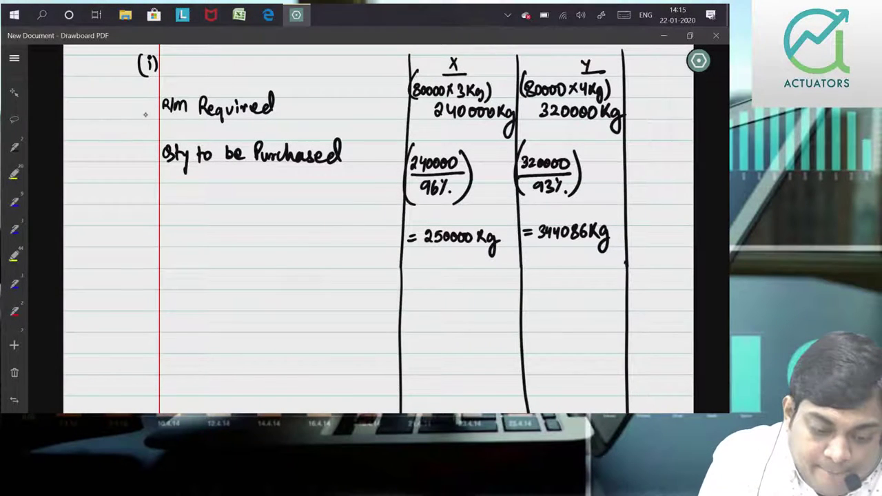
{"action": "left_click_drag", "start_coordinate": [146, 107], "coordinate": [156, 161]}
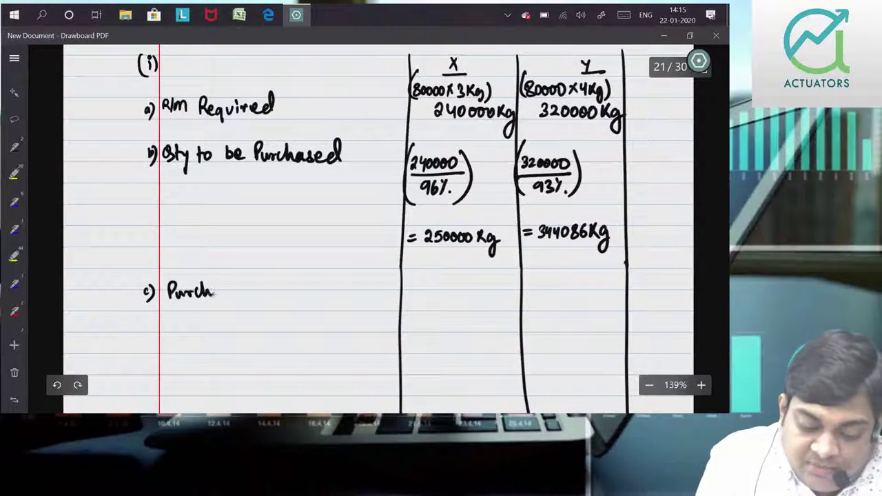
- Write the row c) label 'Purchase Price /Kg'
{"action": "left_click_drag", "start_coordinate": [225, 292], "coordinate": [240, 295]}
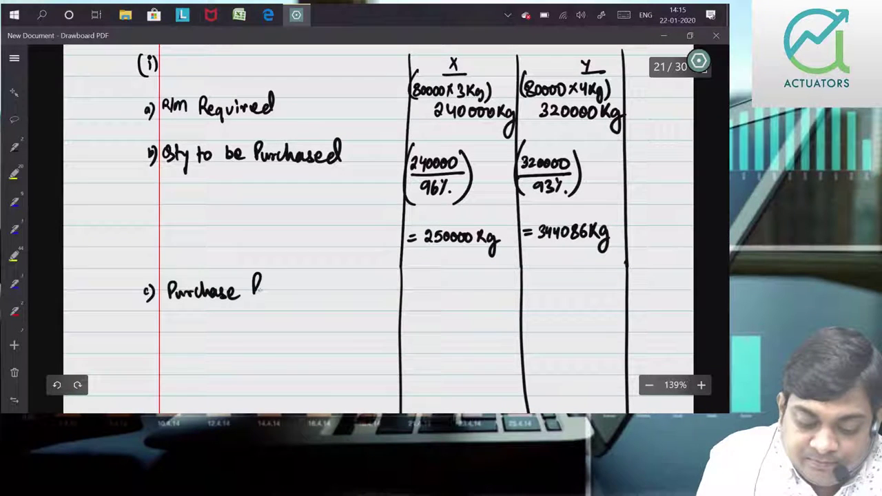
{"action": "left_click_drag", "start_coordinate": [283, 292], "coordinate": [291, 293]}
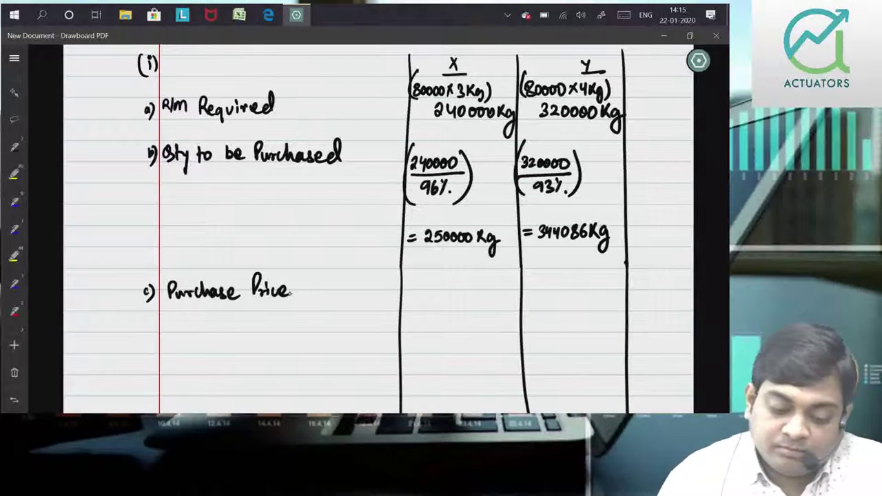
{"action": "mouse_move", "coordinate": [303, 278]}
{"action": "left_mouse_down"}
{"action": "mouse_move", "coordinate": [299, 301]}
{"action": "mouse_move", "coordinate": [314, 298]}
{"action": "left_mouse_up"}
{"action": "left_click_drag", "start_coordinate": [322, 288], "coordinate": [317, 310]}
- Enter ₹140 under X and ₹640 under Y, then start the d) row label
{"action": "mouse_move", "coordinate": [421, 276]}
{"action": "left_mouse_down"}
{"action": "mouse_move", "coordinate": [420, 292]}
{"action": "mouse_move", "coordinate": [436, 276]}
{"action": "left_mouse_up"}
{"action": "left_click_drag", "start_coordinate": [420, 281], "coordinate": [432, 281]}
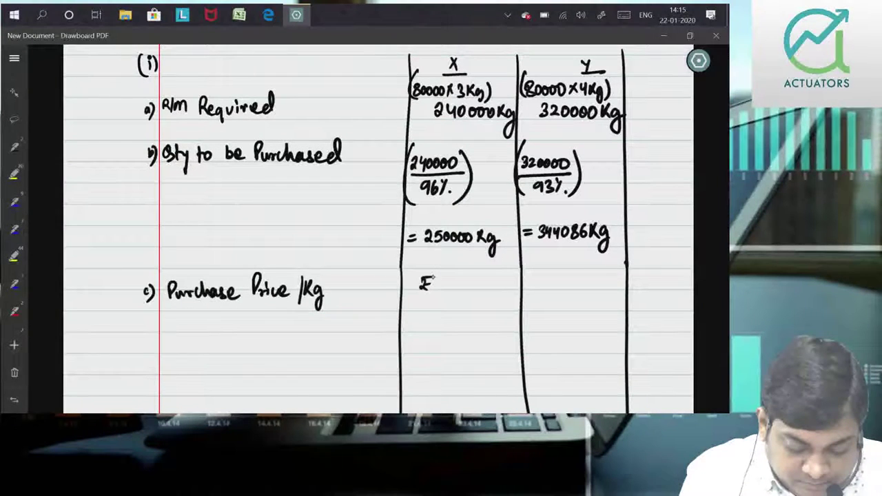
{"action": "left_click_drag", "start_coordinate": [444, 279], "coordinate": [444, 290]}
{"action": "left_click_drag", "start_coordinate": [449, 278], "coordinate": [455, 290]}
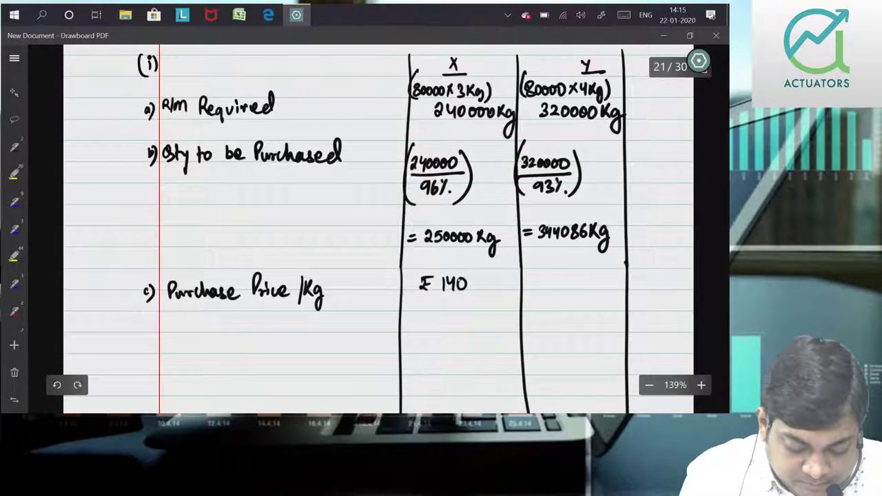
{"action": "mouse_move", "coordinate": [547, 274]}
{"action": "left_mouse_down"}
{"action": "mouse_move", "coordinate": [555, 286]}
{"action": "mouse_move", "coordinate": [566, 279]}
{"action": "left_mouse_up"}
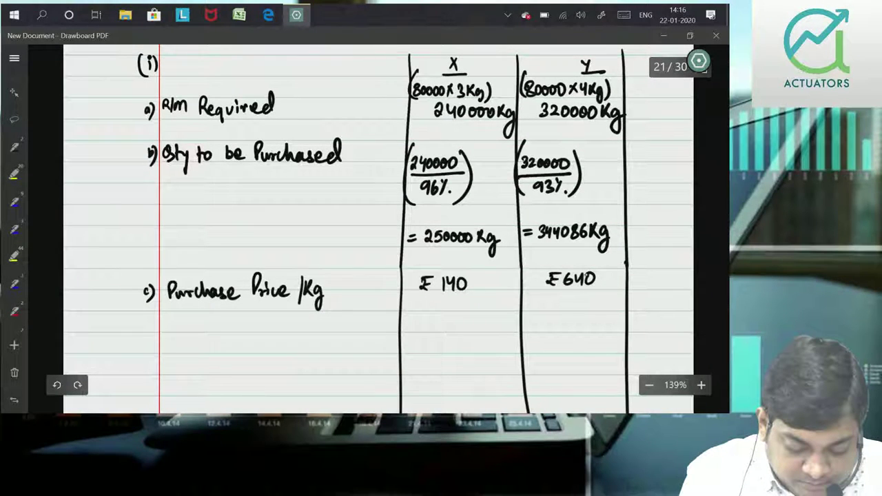
{"action": "left_click_drag", "start_coordinate": [148, 334], "coordinate": [147, 347]}
{"action": "left_click_drag", "start_coordinate": [155, 329], "coordinate": [153, 349]}
- Label row d) 'Total Purchase Price', correcting the formula from (a×c) to (b×c)
{"action": "left_click_drag", "start_coordinate": [213, 329], "coordinate": [260, 340]}
{"action": "left_click_drag", "start_coordinate": [263, 336], "coordinate": [271, 337]}
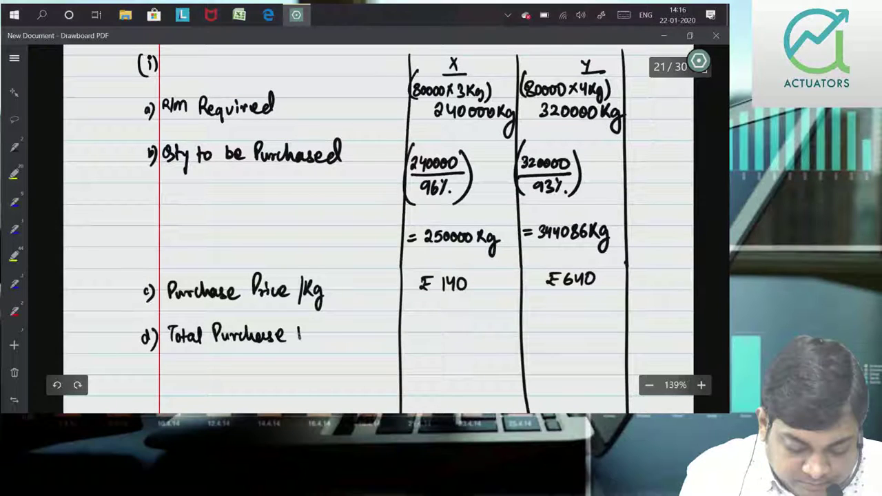
{"action": "left_click_drag", "start_coordinate": [326, 333], "coordinate": [372, 337]}
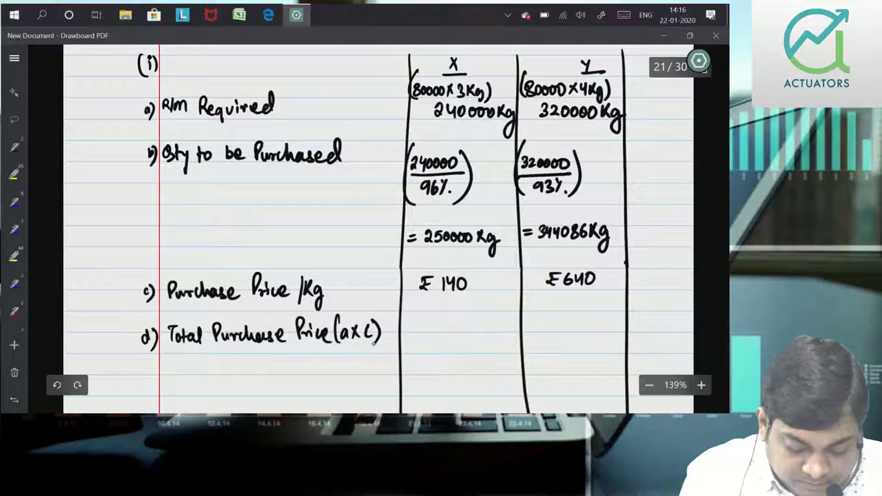
{"action": "left_click_drag", "start_coordinate": [343, 333], "coordinate": [349, 341]}
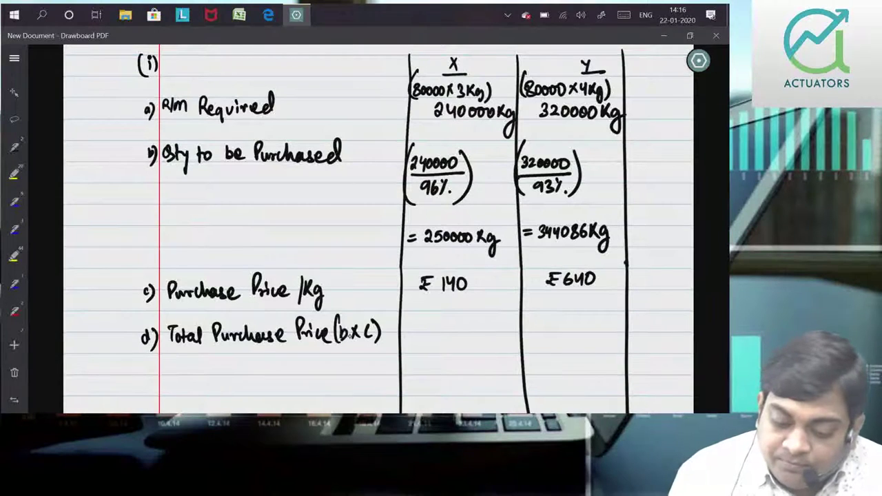
- Write ₹35000000 as X's total purchase price
{"action": "left_click_drag", "start_coordinate": [412, 328], "coordinate": [422, 333]}
{"action": "left_click", "coordinate": [428, 333]}
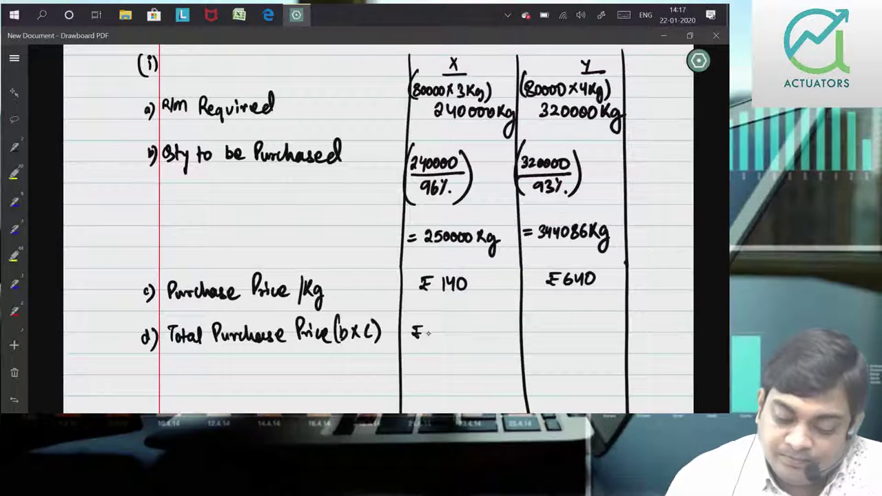
{"action": "mouse_move", "coordinate": [425, 327]}
{"action": "left_mouse_down"}
{"action": "mouse_move", "coordinate": [424, 341]}
{"action": "mouse_move", "coordinate": [449, 328]}
{"action": "mouse_move", "coordinate": [499, 327]}
{"action": "left_mouse_up"}
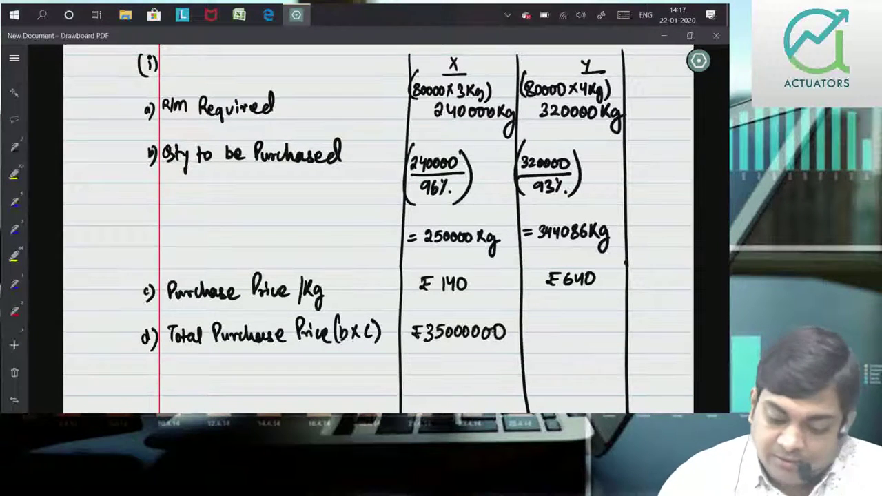
- Write ₹220215040 as Y's total purchase price on row d)
{"action": "left_click_drag", "start_coordinate": [526, 329], "coordinate": [532, 335]}
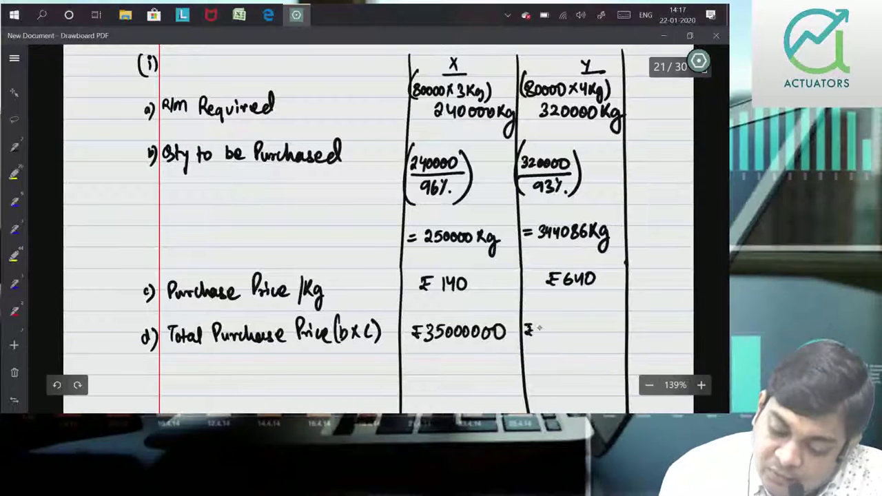
{"action": "left_click_drag", "start_coordinate": [565, 335], "coordinate": [566, 328]}
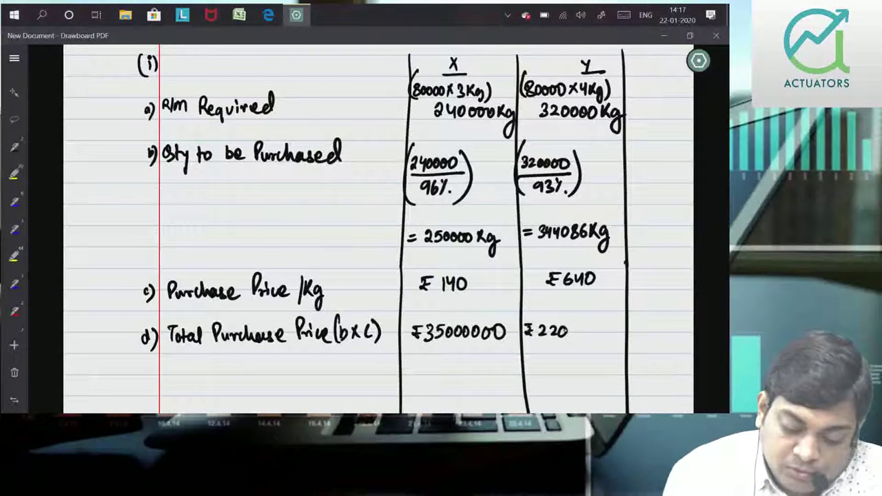
{"action": "left_click_drag", "start_coordinate": [570, 328], "coordinate": [581, 336]}
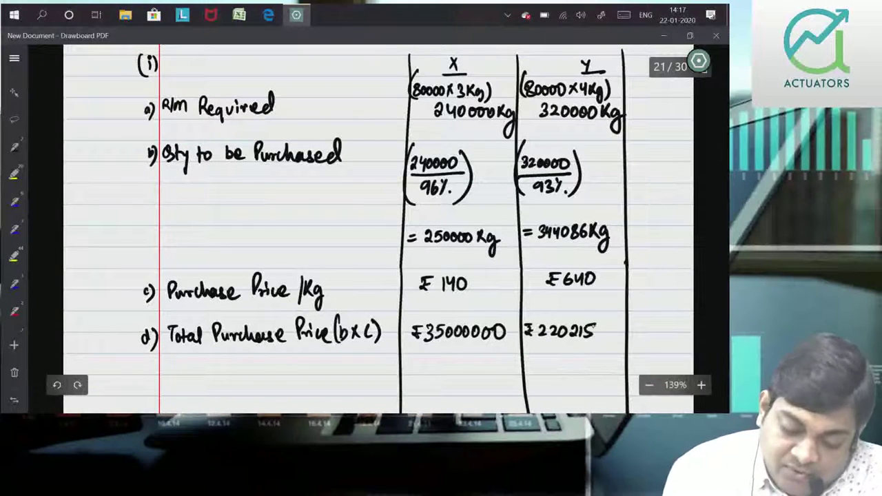
{"action": "mouse_move", "coordinate": [601, 326]}
{"action": "left_mouse_down"}
{"action": "mouse_move", "coordinate": [613, 334]}
{"action": "mouse_move", "coordinate": [618, 327]}
{"action": "left_mouse_up"}
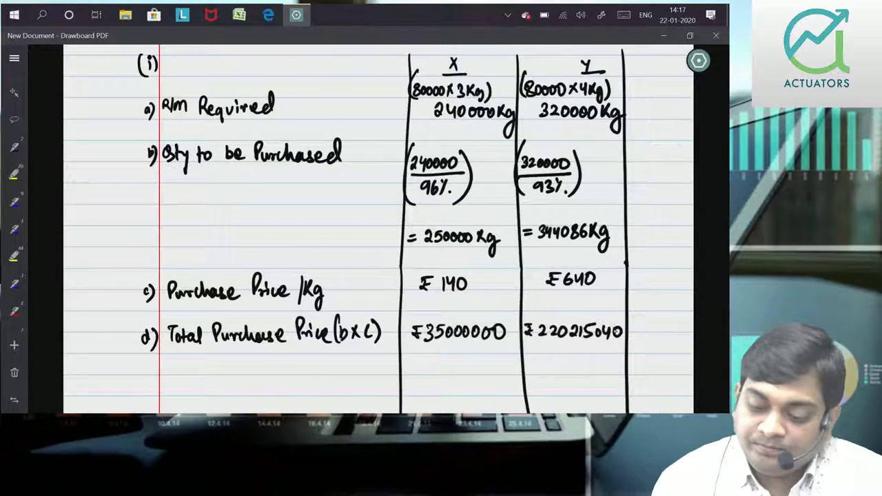
{"action": "scroll", "coordinate": [378, 228], "scroll_direction": "down", "scroll_amount": 2}
- Label the new row 'e) Freight' below row d)
{"action": "scroll", "coordinate": [378, 227], "scroll_direction": "down", "scroll_amount": 3}
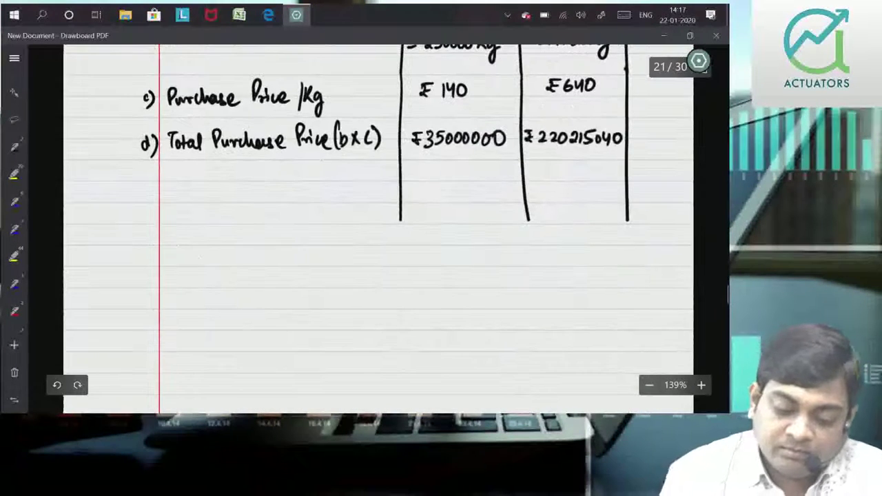
{"action": "left_click_drag", "start_coordinate": [153, 185], "coordinate": [148, 191]}
{"action": "mouse_move", "coordinate": [154, 179]}
{"action": "left_mouse_down"}
{"action": "mouse_move", "coordinate": [153, 198]}
{"action": "mouse_move", "coordinate": [165, 193]}
{"action": "left_mouse_up"}
{"action": "mouse_move", "coordinate": [165, 177]}
{"action": "left_mouse_down"}
{"action": "mouse_move", "coordinate": [196, 189]}
{"action": "mouse_move", "coordinate": [200, 200]}
{"action": "mouse_move", "coordinate": [226, 196]}
{"action": "left_mouse_up"}
{"action": "left_click_drag", "start_coordinate": [219, 186], "coordinate": [237, 185]}
- Extend the X, Y and right-border column lines further down the page
{"action": "left_click_drag", "start_coordinate": [401, 221], "coordinate": [405, 358]}
{"action": "left_click_drag", "start_coordinate": [529, 222], "coordinate": [526, 357]}
{"action": "left_click_drag", "start_coordinate": [629, 300], "coordinate": [630, 354]}
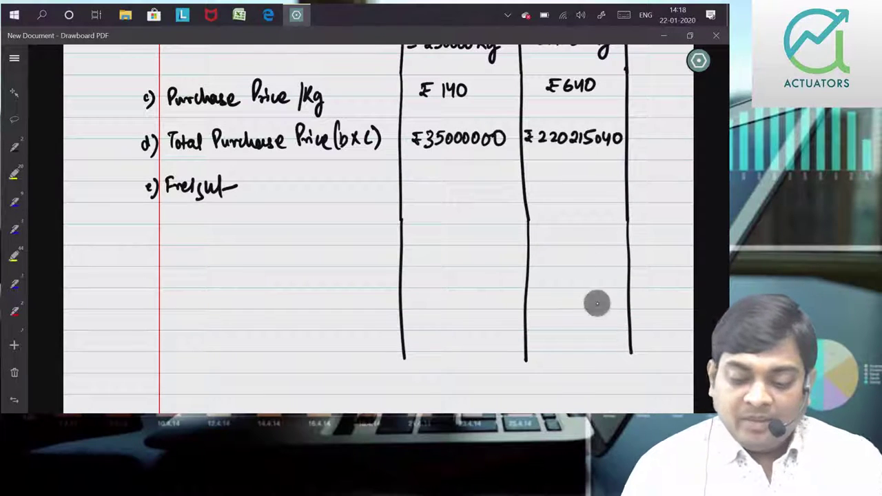
{"action": "scroll", "coordinate": [597, 301], "scroll_direction": "up", "scroll_amount": 5}
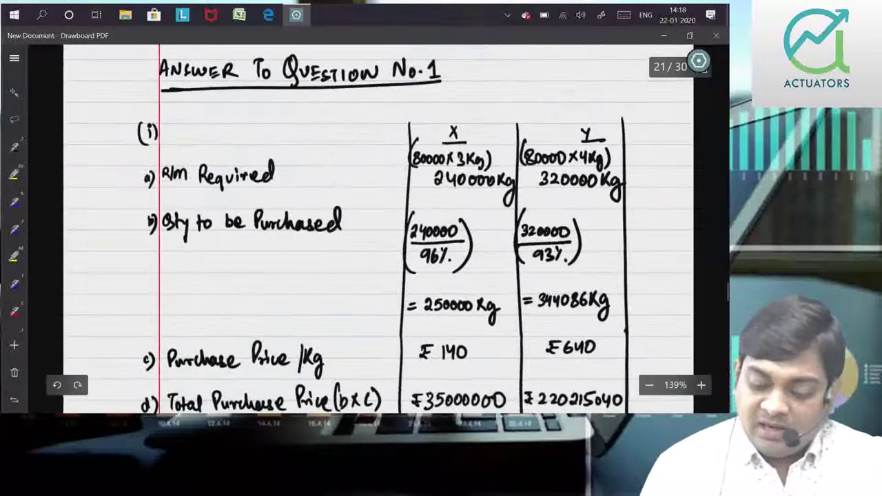
{"action": "scroll", "coordinate": [377, 227], "scroll_direction": "down", "scroll_amount": 4}
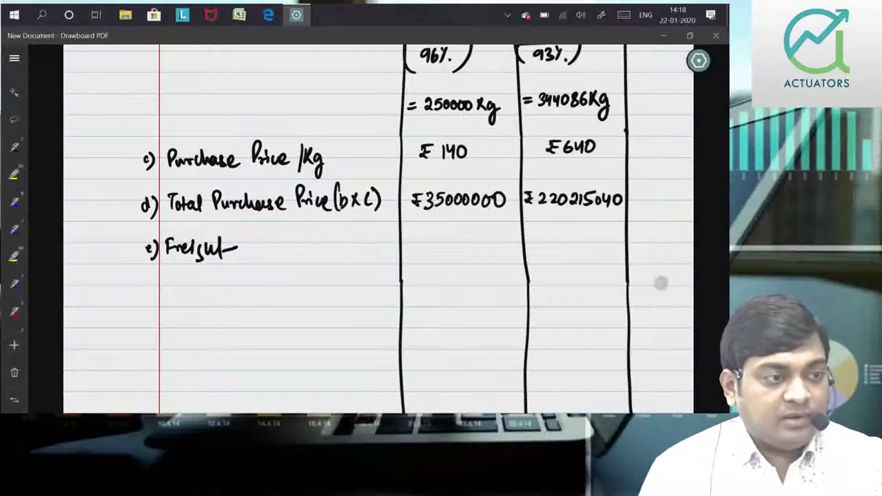
{"action": "scroll", "coordinate": [675, 256], "scroll_direction": "up", "scroll_amount": 10}
{"action": "scroll", "coordinate": [675, 255], "scroll_direction": "down", "scroll_amount": 6}
{"action": "scroll", "coordinate": [675, 255], "scroll_direction": "down", "scroll_amount": 5}
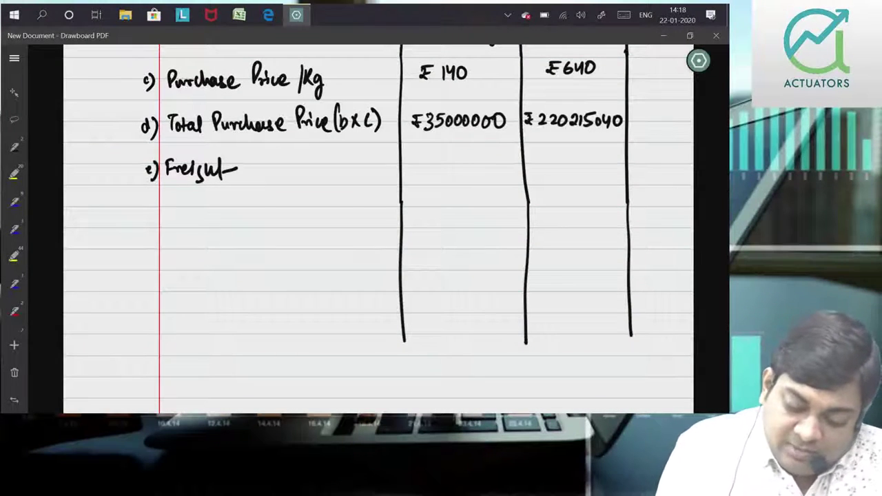
- Mark a cross under column X and draw brackets after 'Freight'
{"action": "left_click_drag", "start_coordinate": [454, 163], "coordinate": [466, 175]}
{"action": "left_click_drag", "start_coordinate": [465, 163], "coordinate": [454, 175]}
{"action": "mouse_move", "coordinate": [261, 147]}
{"action": "left_mouse_down"}
{"action": "mouse_move", "coordinate": [252, 172]}
{"action": "mouse_move", "coordinate": [259, 196]}
{"action": "left_mouse_up"}
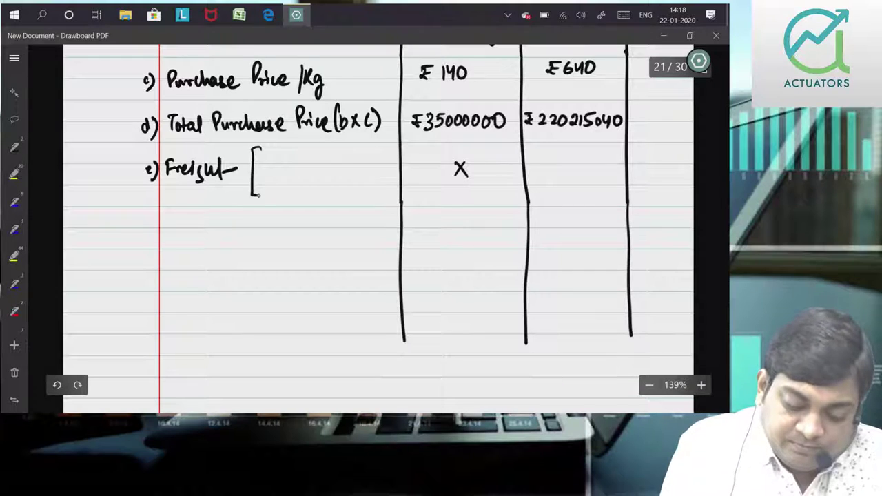
{"action": "left_click_drag", "start_coordinate": [379, 144], "coordinate": [376, 193]}
{"action": "left_click_drag", "start_coordinate": [254, 145], "coordinate": [269, 147]}
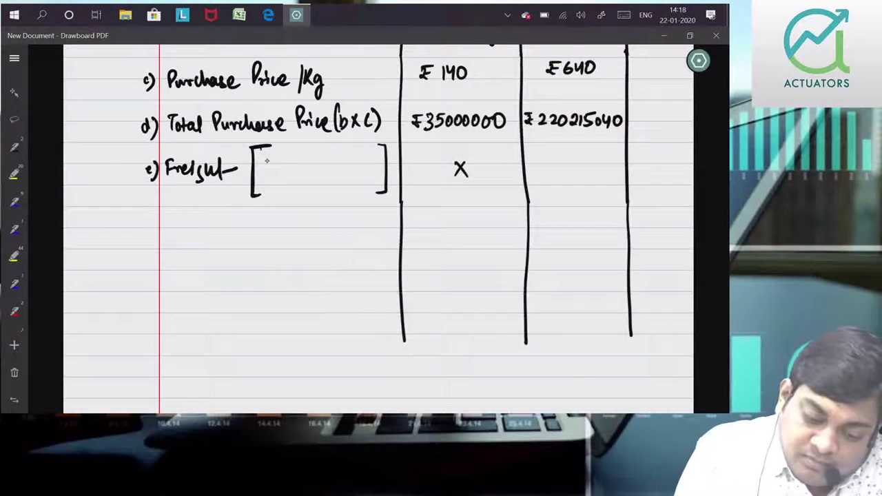
{"action": "left_click_drag", "start_coordinate": [266, 159], "coordinate": [264, 161]}
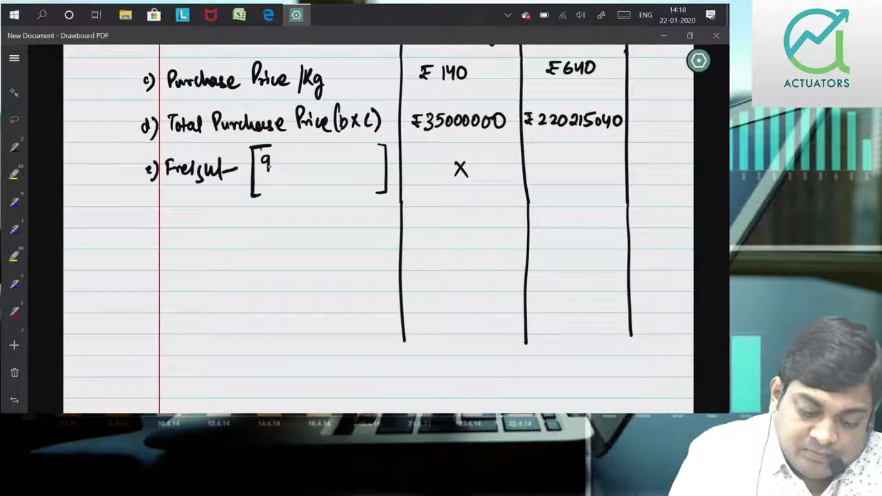
{"action": "left_click", "coordinate": [264, 166]}
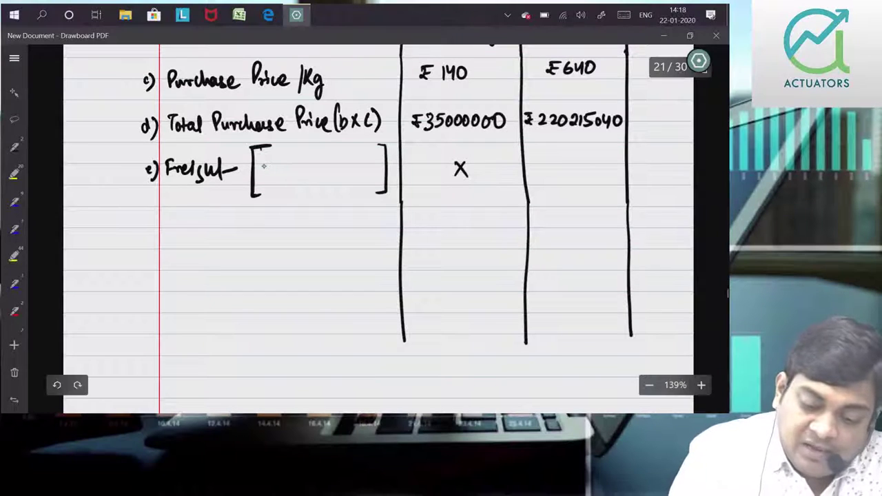
- Write 344086/10000Kg × 28000 inside the brackets and begin the Freight entry under Y
{"action": "scroll", "coordinate": [263, 165], "scroll_direction": "up", "scroll_amount": 3}
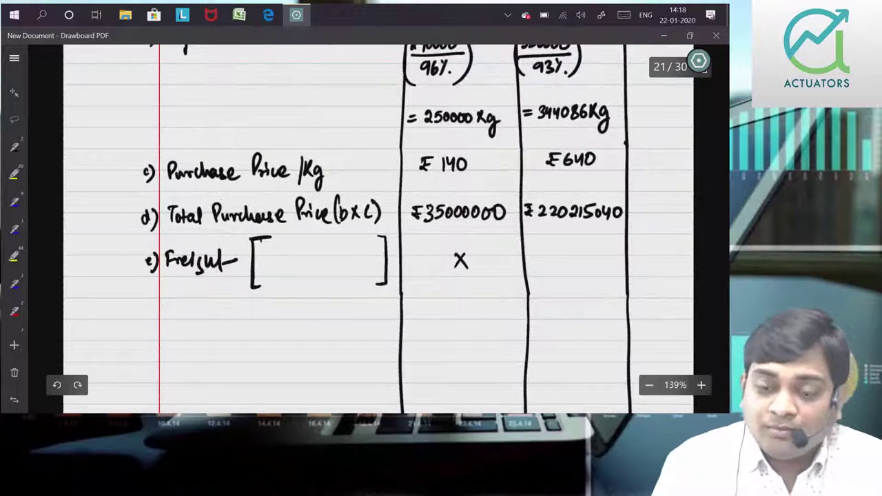
{"action": "left_click_drag", "start_coordinate": [263, 246], "coordinate": [274, 257]}
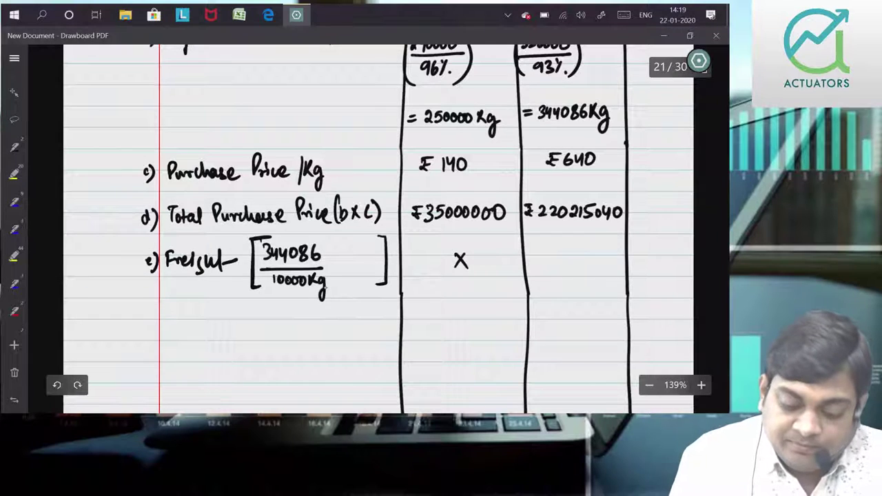
{"action": "mouse_move", "coordinate": [329, 259]}
{"action": "left_mouse_down"}
{"action": "mouse_move", "coordinate": [337, 267]}
{"action": "mouse_move", "coordinate": [329, 268]}
{"action": "mouse_move", "coordinate": [374, 256]}
{"action": "left_mouse_up"}
{"action": "left_click_drag", "start_coordinate": [382, 255], "coordinate": [382, 256]}
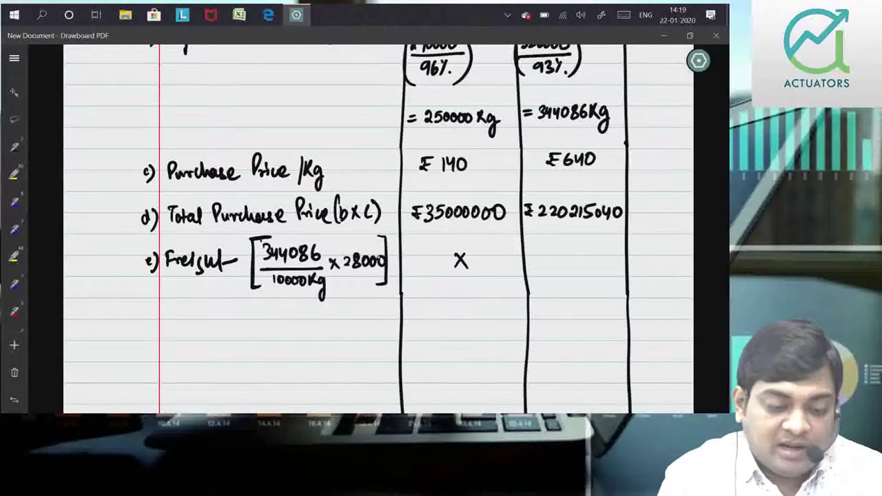
{"action": "left_click_drag", "start_coordinate": [554, 252], "coordinate": [601, 255]}
- Finish Y's freight as 980000 and handwrite 'f) Total Purchase Cost' beneath row e)
{"action": "left_click_drag", "start_coordinate": [614, 252], "coordinate": [613, 253]}
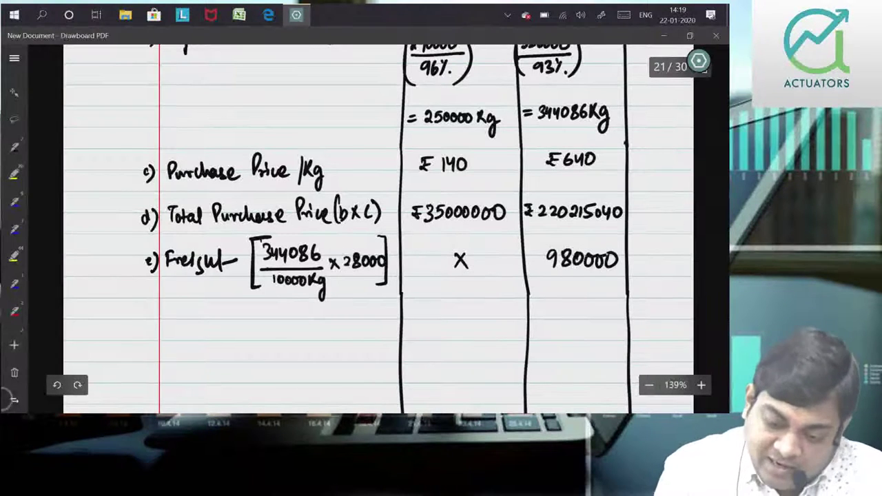
{"action": "mouse_move", "coordinate": [125, 305]}
{"action": "left_mouse_down"}
{"action": "mouse_move", "coordinate": [120, 332]}
{"action": "mouse_move", "coordinate": [128, 327]}
{"action": "left_mouse_up"}
{"action": "mouse_move", "coordinate": [138, 306]}
{"action": "left_mouse_down"}
{"action": "mouse_move", "coordinate": [147, 305]}
{"action": "mouse_move", "coordinate": [143, 322]}
{"action": "left_mouse_up"}
{"action": "left_click_drag", "start_coordinate": [150, 311], "coordinate": [272, 319]}
{"action": "left_click_drag", "start_coordinate": [280, 311], "coordinate": [282, 314]}
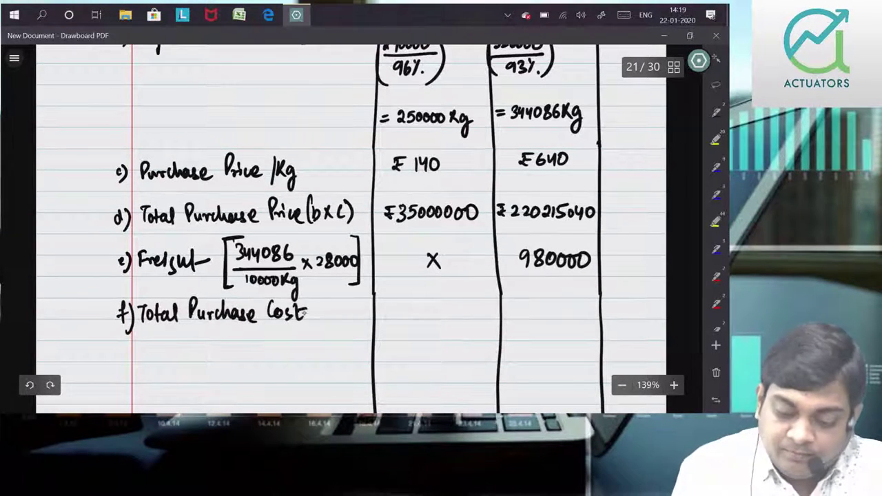
- Write ₹35000000 under X and ₹221195040 under Y in row f)
{"action": "mouse_move", "coordinate": [386, 300]}
{"action": "left_mouse_down"}
{"action": "mouse_move", "coordinate": [388, 317]}
{"action": "mouse_move", "coordinate": [421, 305]}
{"action": "left_mouse_up"}
{"action": "left_click_drag", "start_coordinate": [432, 303], "coordinate": [476, 305]}
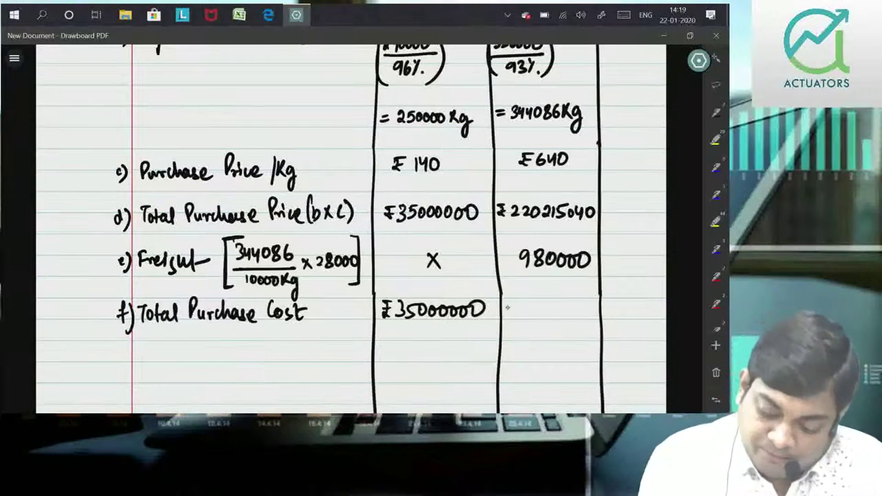
{"action": "left_click_drag", "start_coordinate": [505, 308], "coordinate": [510, 315]}
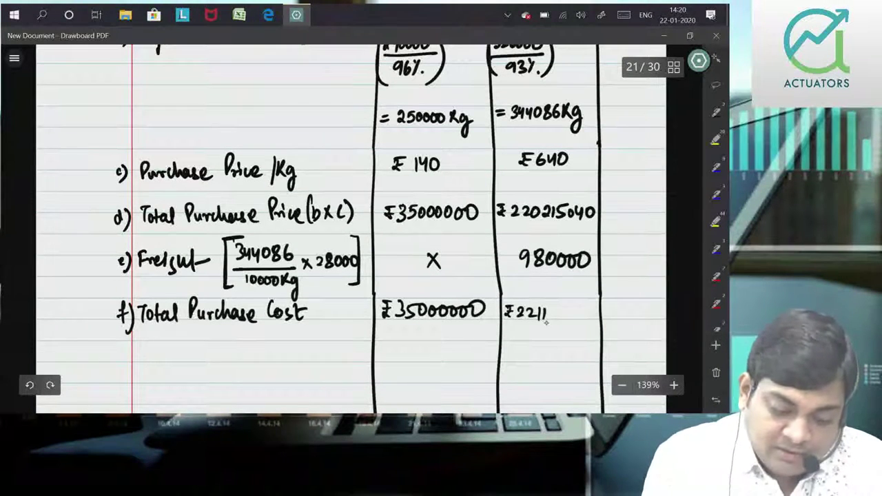
{"action": "left_click_drag", "start_coordinate": [572, 307], "coordinate": [571, 308]}
{"action": "left_click_drag", "start_coordinate": [581, 305], "coordinate": [583, 319]}
{"action": "left_click_drag", "start_coordinate": [593, 307], "coordinate": [591, 307]}
{"action": "scroll", "coordinate": [687, 283], "scroll_direction": "down", "scroll_amount": 1}
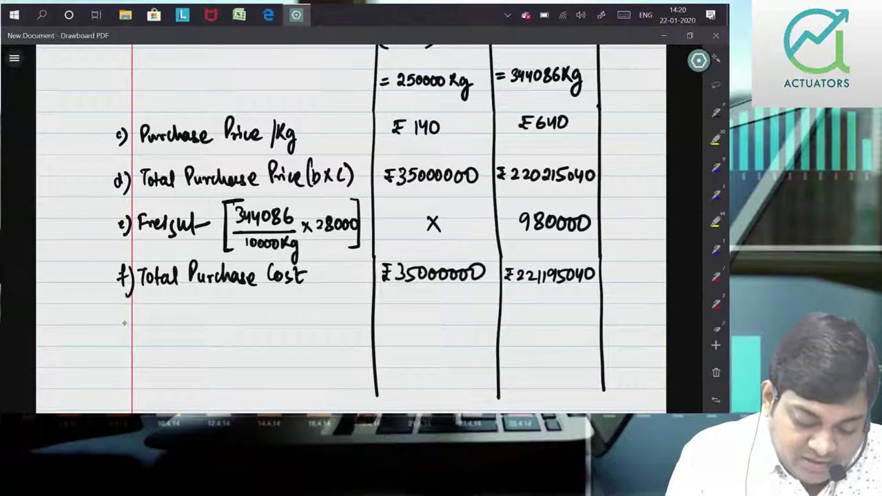
- Handwrite 'g) Cost /Kg [f/a]' beneath the Total Purchase Cost row
{"action": "mouse_move", "coordinate": [131, 318]}
{"action": "left_mouse_down"}
{"action": "mouse_move", "coordinate": [122, 348]}
{"action": "mouse_move", "coordinate": [146, 336]}
{"action": "left_mouse_up"}
{"action": "left_click_drag", "start_coordinate": [153, 326], "coordinate": [164, 338]}
{"action": "mouse_move", "coordinate": [174, 318]}
{"action": "left_mouse_down"}
{"action": "mouse_move", "coordinate": [175, 338]}
{"action": "mouse_move", "coordinate": [181, 327]}
{"action": "left_mouse_up"}
{"action": "mouse_move", "coordinate": [197, 317]}
{"action": "left_mouse_down"}
{"action": "mouse_move", "coordinate": [196, 351]}
{"action": "mouse_move", "coordinate": [214, 340]}
{"action": "mouse_move", "coordinate": [222, 356]}
{"action": "left_mouse_up"}
{"action": "mouse_move", "coordinate": [261, 315]}
{"action": "left_mouse_down"}
{"action": "mouse_move", "coordinate": [252, 337]}
{"action": "mouse_move", "coordinate": [265, 348]}
{"action": "left_mouse_up"}
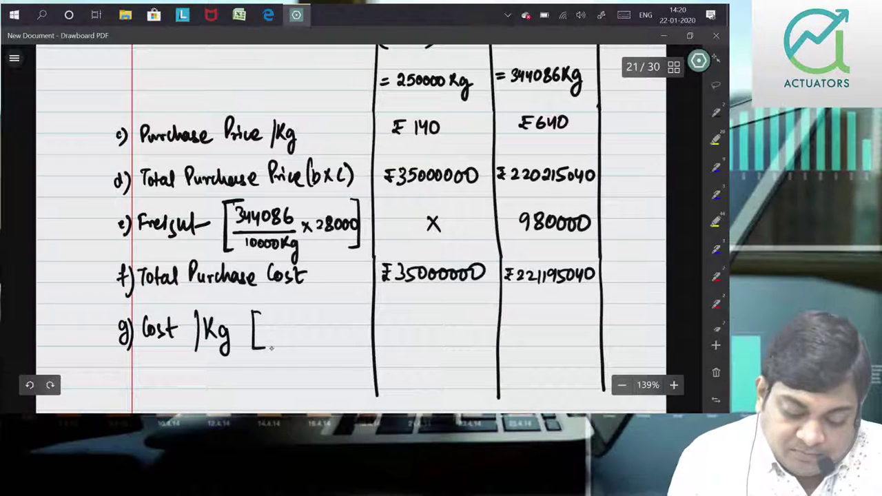
{"action": "mouse_move", "coordinate": [279, 308]}
{"action": "left_mouse_down"}
{"action": "mouse_move", "coordinate": [280, 340]}
{"action": "mouse_move", "coordinate": [299, 340]}
{"action": "left_mouse_up"}
{"action": "left_click_drag", "start_coordinate": [307, 311], "coordinate": [310, 348]}
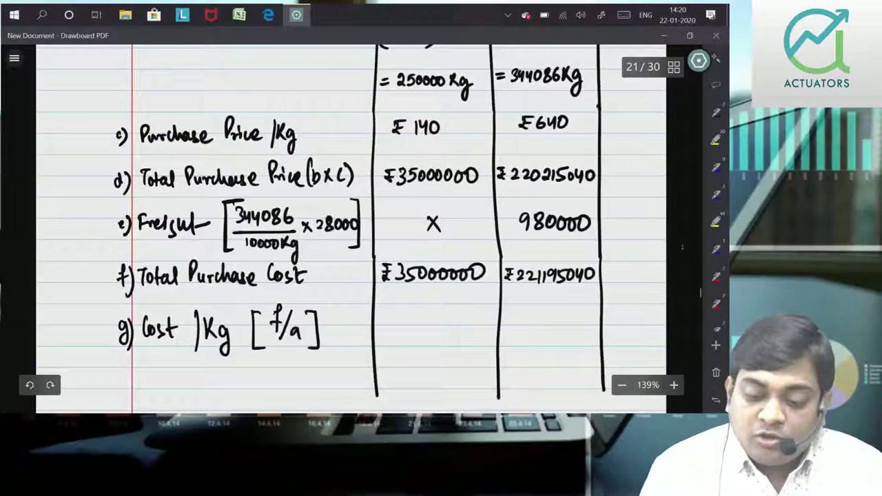
- Scroll and zoom through the table to review its top rows
{"action": "scroll", "coordinate": [683, 256], "scroll_direction": "up", "scroll_amount": 2}
{"action": "scroll", "coordinate": [682, 256], "scroll_direction": "up", "scroll_amount": 2}
{"action": "scroll", "coordinate": [683, 256], "scroll_direction": "up", "scroll_amount": 2}
{"action": "scroll", "coordinate": [683, 257], "scroll_direction": "down", "scroll_amount": 3}
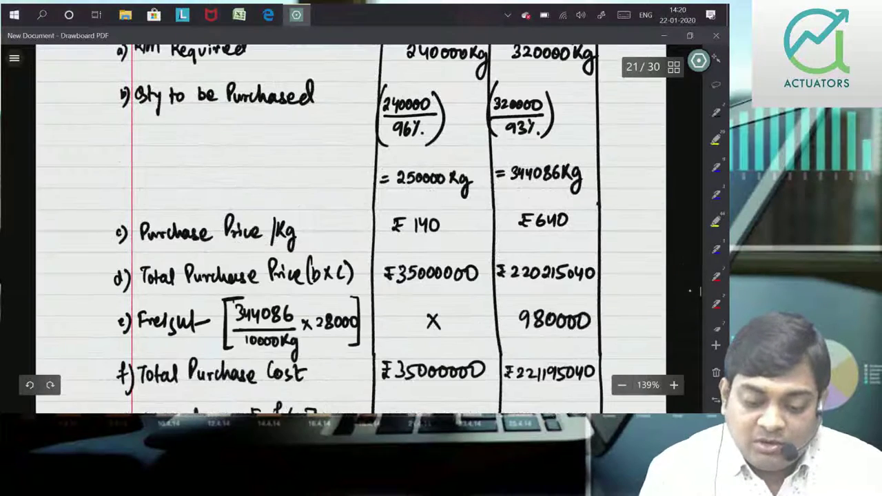
{"action": "scroll", "coordinate": [636, 236], "scroll_direction": "down", "scroll_amount": 3}
{"action": "scroll", "coordinate": [636, 237], "scroll_direction": "down", "scroll_amount": 3}
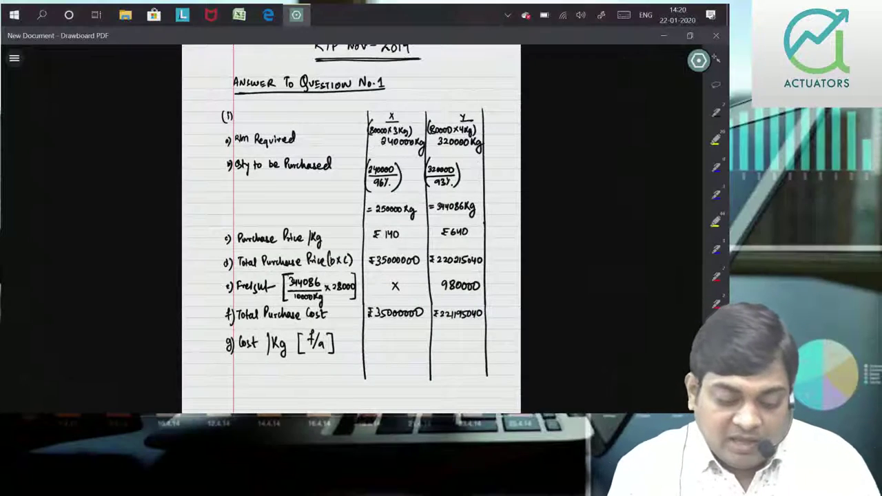
{"action": "scroll", "coordinate": [315, 361], "scroll_direction": "up", "scroll_amount": 3}
{"action": "scroll", "coordinate": [279, 356], "scroll_direction": "up", "scroll_amount": 3}
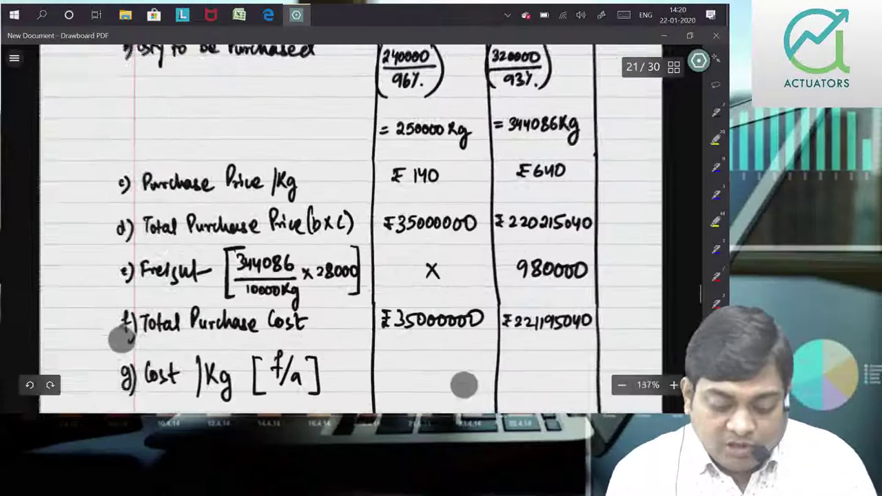
{"action": "scroll", "coordinate": [352, 246], "scroll_direction": "down", "scroll_amount": 2}
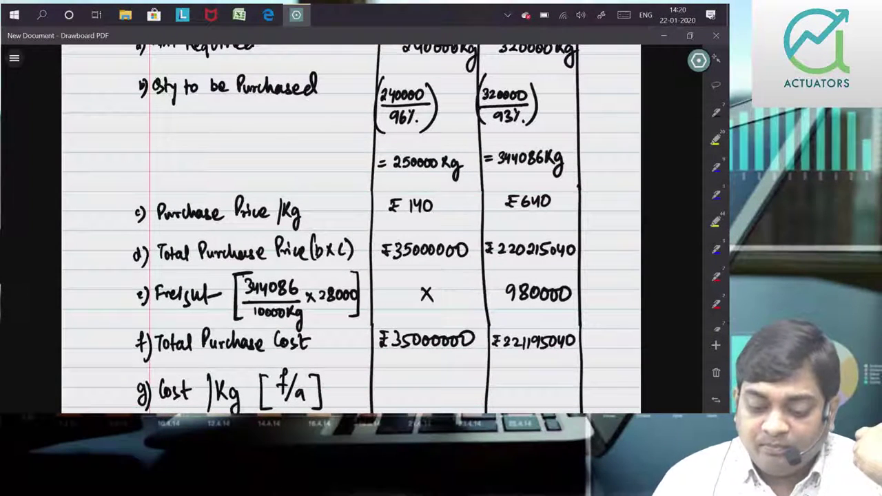
{"action": "mouse_move", "coordinate": [64, 180]}
{"action": "left_mouse_down"}
{"action": "mouse_move", "coordinate": [65, 231]}
{"action": "mouse_move", "coordinate": [63, 162]}
{"action": "mouse_move", "coordinate": [74, 259]}
{"action": "left_mouse_up"}
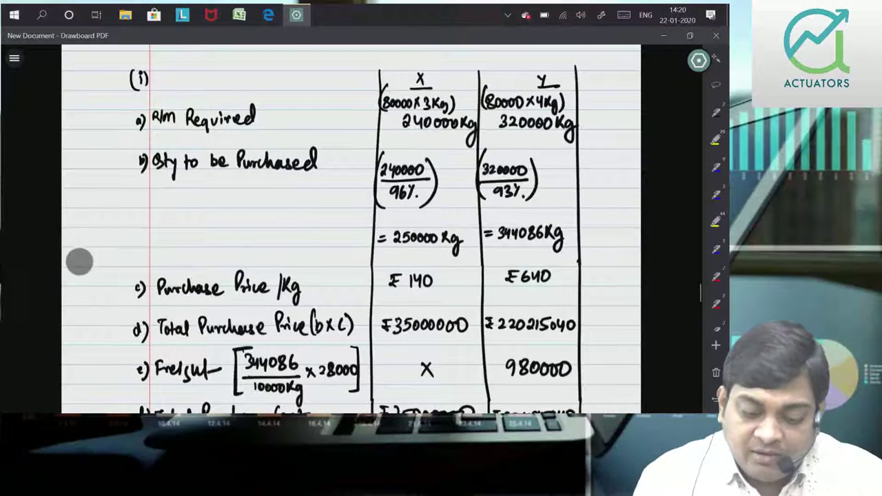
{"action": "left_click_drag", "start_coordinate": [77, 261], "coordinate": [75, 83]}
{"action": "scroll", "coordinate": [351, 228], "scroll_direction": "up", "scroll_amount": 10}
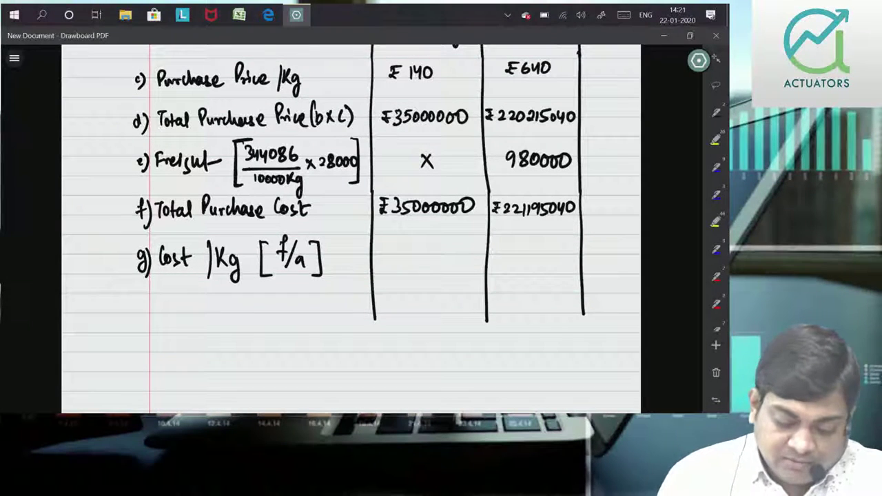
- Write ₹145.83 as Material X's cost per kg in row g)
{"action": "mouse_move", "coordinate": [385, 253]}
{"action": "left_mouse_down"}
{"action": "mouse_move", "coordinate": [390, 260]}
{"action": "mouse_move", "coordinate": [395, 253]}
{"action": "left_mouse_up"}
{"action": "left_click_drag", "start_coordinate": [402, 250], "coordinate": [413, 265]}
{"action": "mouse_move", "coordinate": [426, 248]}
{"action": "left_mouse_down"}
{"action": "mouse_move", "coordinate": [418, 265]}
{"action": "mouse_move", "coordinate": [442, 251]}
{"action": "mouse_move", "coordinate": [453, 265]}
{"action": "left_mouse_up"}
{"action": "left_click", "coordinate": [432, 260]}
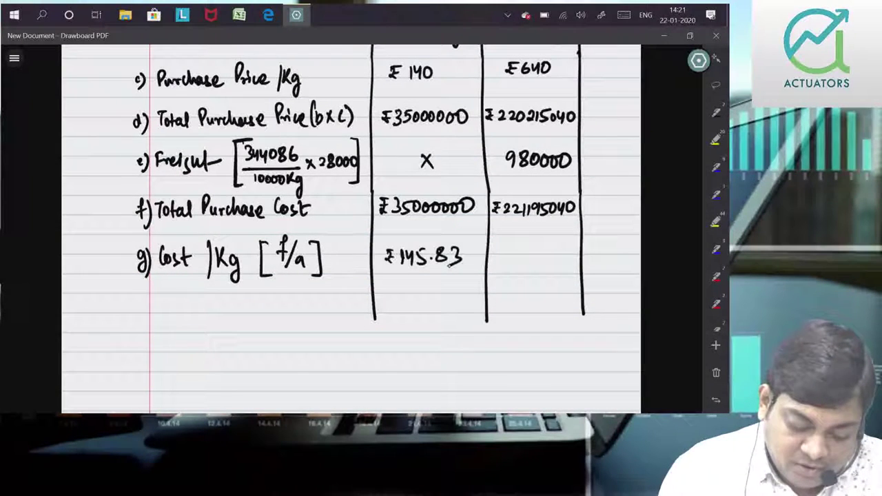
- Write Material Y's cost per kg, then erase and rewrite its incorrect digits
{"action": "left_click_drag", "start_coordinate": [495, 252], "coordinate": [498, 259]}
{"action": "mouse_move", "coordinate": [519, 251]}
{"action": "left_mouse_down"}
{"action": "mouse_move", "coordinate": [513, 262]}
{"action": "mouse_move", "coordinate": [561, 266]}
{"action": "left_mouse_up"}
{"action": "left_click_drag", "start_coordinate": [563, 251], "coordinate": [571, 249]}
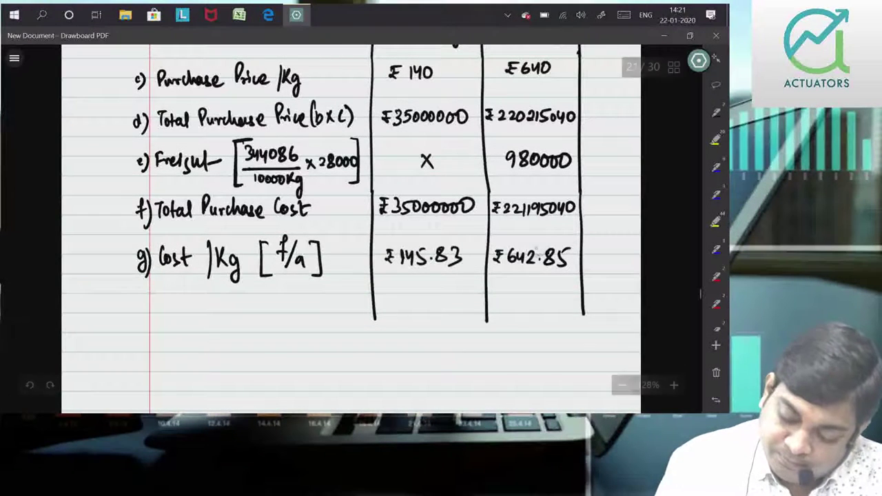
{"action": "left_click_drag", "start_coordinate": [514, 257], "coordinate": [570, 258]}
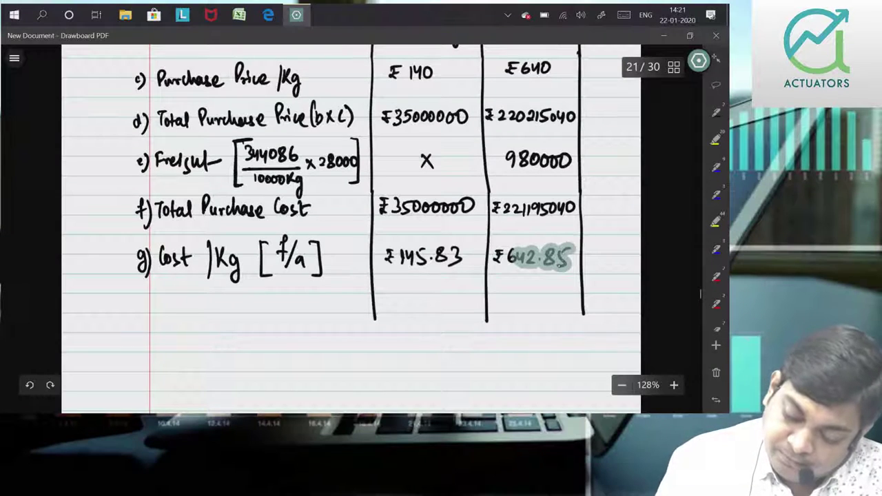
{"action": "mouse_move", "coordinate": [516, 249]}
{"action": "left_mouse_down"}
{"action": "mouse_move", "coordinate": [524, 265]}
{"action": "mouse_move", "coordinate": [552, 260]}
{"action": "left_mouse_up"}
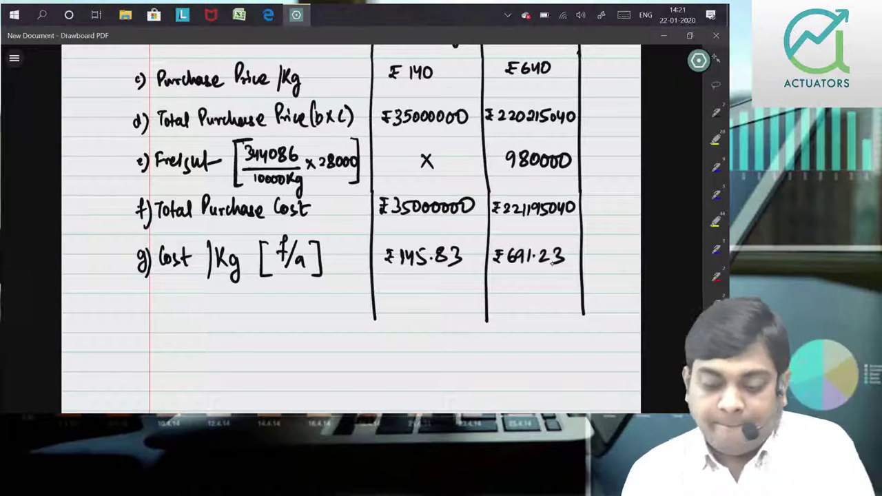
- Highlight both row g) cost-per-kg values in yellow
{"action": "left_click_drag", "start_coordinate": [376, 256], "coordinate": [565, 256]}
{"action": "mouse_move", "coordinate": [488, 244]}
{"action": "left_mouse_down"}
{"action": "mouse_move", "coordinate": [362, 245]}
{"action": "mouse_move", "coordinate": [589, 270]}
{"action": "mouse_move", "coordinate": [591, 262]}
{"action": "left_mouse_up"}
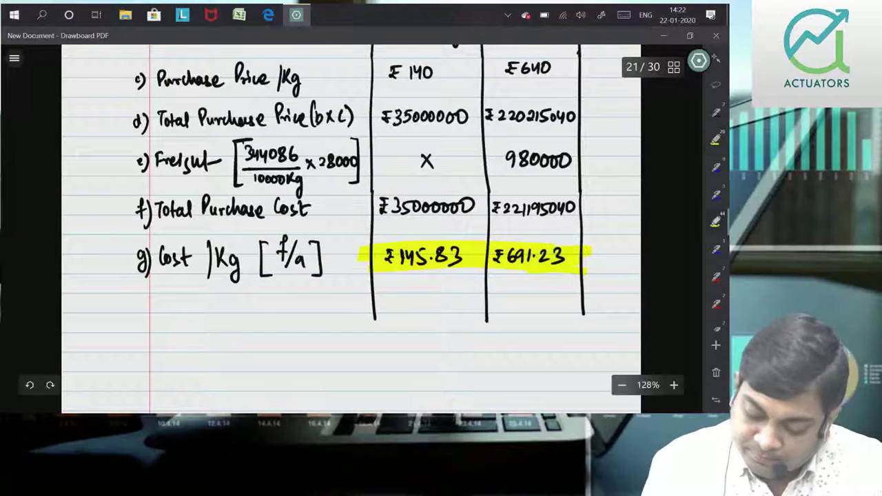
{"action": "left_click_drag", "start_coordinate": [375, 266], "coordinate": [354, 256]}
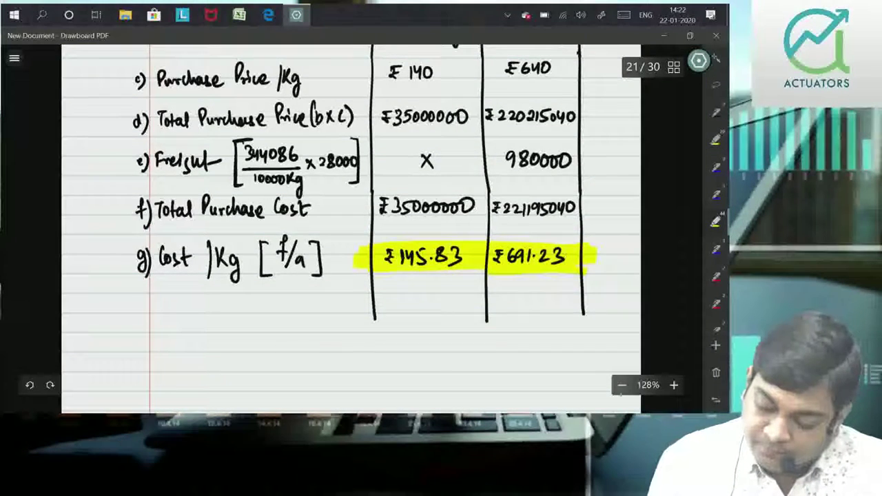
{"action": "scroll", "coordinate": [351, 227], "scroll_direction": "down", "scroll_amount": 3}
- In blue ink, asterisk the 344086 freight figure and X's quantity to be purchased
{"action": "scroll", "coordinate": [351, 228], "scroll_direction": "up", "scroll_amount": 3}
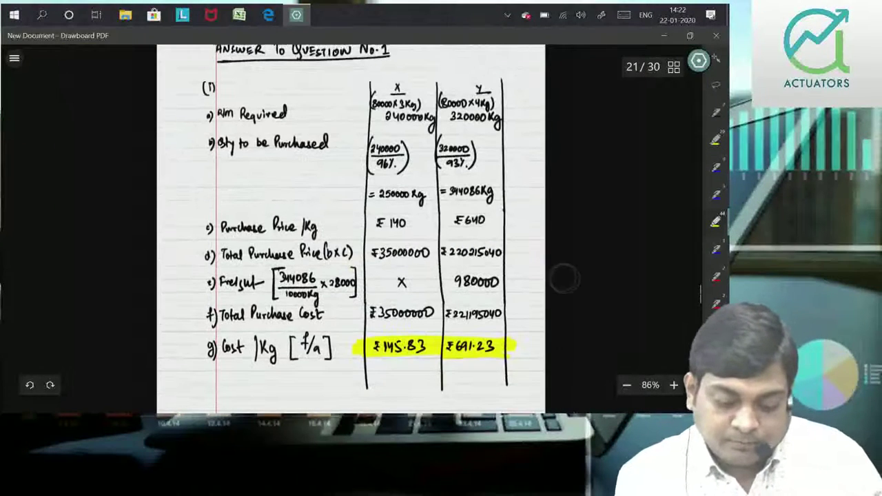
{"action": "scroll", "coordinate": [367, 300], "scroll_direction": "up", "scroll_amount": 3}
{"action": "scroll", "coordinate": [367, 299], "scroll_direction": "down", "scroll_amount": 2}
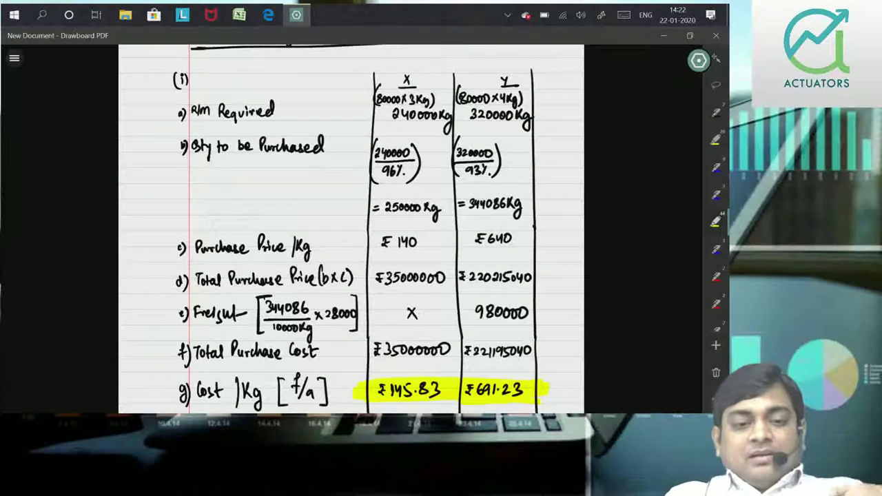
{"action": "left_click", "coordinate": [715, 250]}
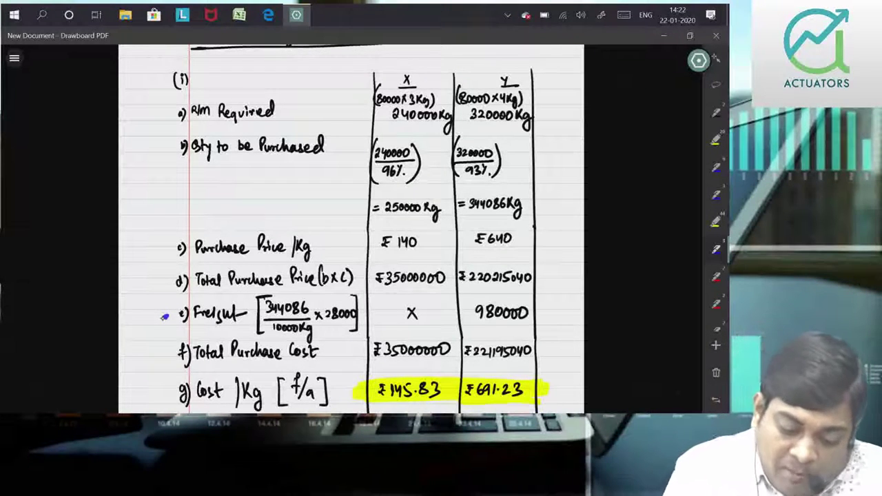
{"action": "left_click_drag", "start_coordinate": [309, 296], "coordinate": [312, 300]}
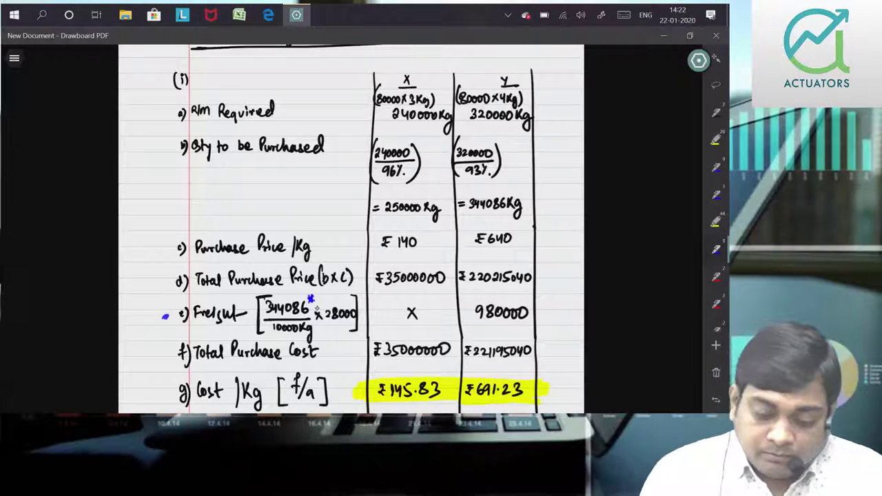
{"action": "left_click_drag", "start_coordinate": [344, 169], "coordinate": [361, 178]}
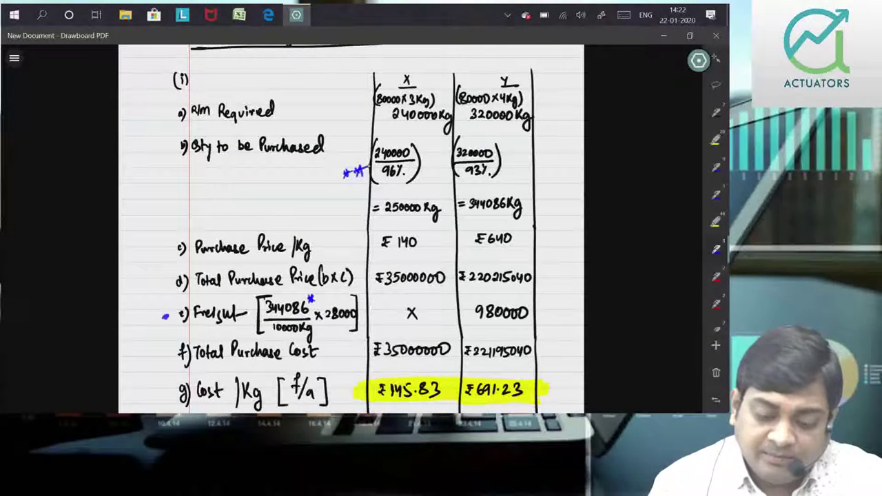
{"action": "scroll", "coordinate": [351, 228], "scroll_direction": "up", "scroll_amount": 2}
{"action": "scroll", "coordinate": [351, 228], "scroll_direction": "down", "scroll_amount": 5}
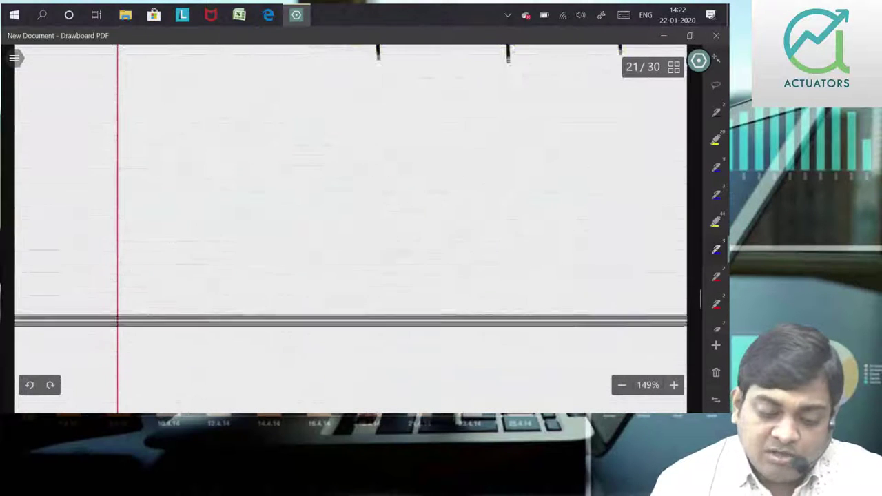
- Write the (ii) 'Material X' heading below the table and underline it
{"action": "left_click_drag", "start_coordinate": [110, 131], "coordinate": [95, 156]}
{"action": "mouse_move", "coordinate": [120, 126]}
{"action": "left_mouse_down"}
{"action": "mouse_move", "coordinate": [122, 153]}
{"action": "mouse_move", "coordinate": [172, 146]}
{"action": "left_mouse_up"}
{"action": "left_click_drag", "start_coordinate": [175, 127], "coordinate": [178, 146]}
{"action": "left_click_drag", "start_coordinate": [171, 138], "coordinate": [261, 146]}
{"action": "left_click_drag", "start_coordinate": [261, 130], "coordinate": [248, 147]}
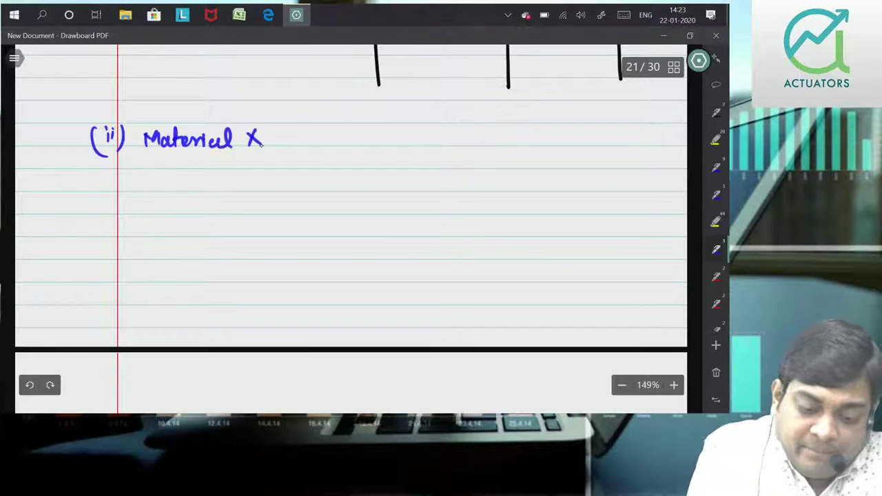
{"action": "mouse_move", "coordinate": [145, 150]}
{"action": "left_mouse_down"}
{"action": "mouse_move", "coordinate": [267, 146]}
{"action": "mouse_move", "coordinate": [352, 126]}
{"action": "mouse_move", "coordinate": [365, 153]}
{"action": "mouse_move", "coordinate": [452, 138]}
{"action": "mouse_move", "coordinate": [543, 140]}
{"action": "left_mouse_up"}
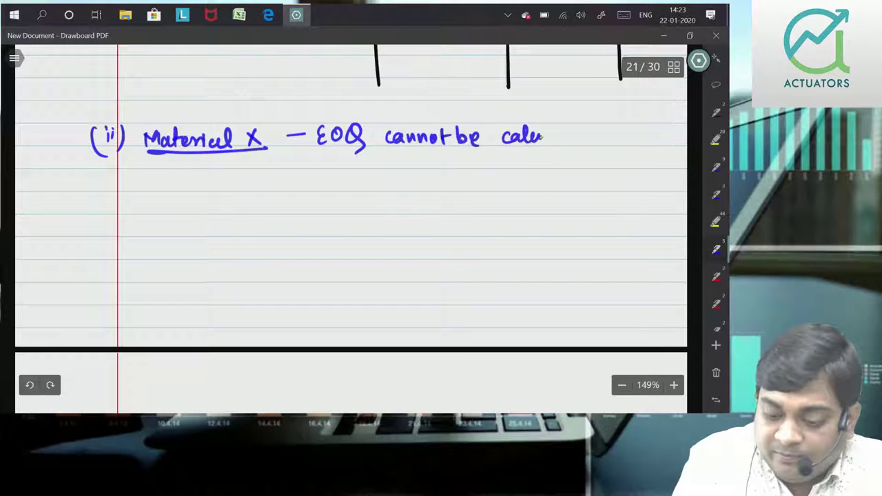
- Undo the mistaken 'cannot be' strokes back to the start of EOQ
{"action": "left_click", "coordinate": [30, 384]}
{"action": "left_click", "coordinate": [30, 384]}
{"action": "left_click", "coordinate": [29, 384]}
{"action": "left_click", "coordinate": [30, 385]}
{"action": "left_click", "coordinate": [29, 384]}
{"action": "left_click", "coordinate": [30, 385]}
{"action": "left_click", "coordinate": [50, 385]}
{"action": "left_click", "coordinate": [50, 384]}
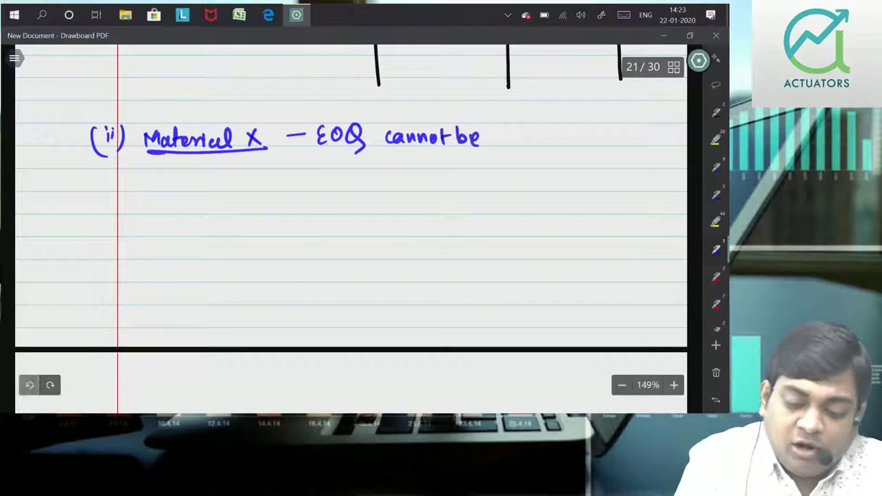
{"action": "left_click", "coordinate": [29, 385]}
{"action": "left_click", "coordinate": [30, 384]}
{"action": "left_click", "coordinate": [29, 385]}
{"action": "left_click", "coordinate": [30, 385]}
{"action": "left_click", "coordinate": [29, 385]}
{"action": "left_click", "coordinate": [30, 385]}
{"action": "left_click", "coordinate": [30, 385]}
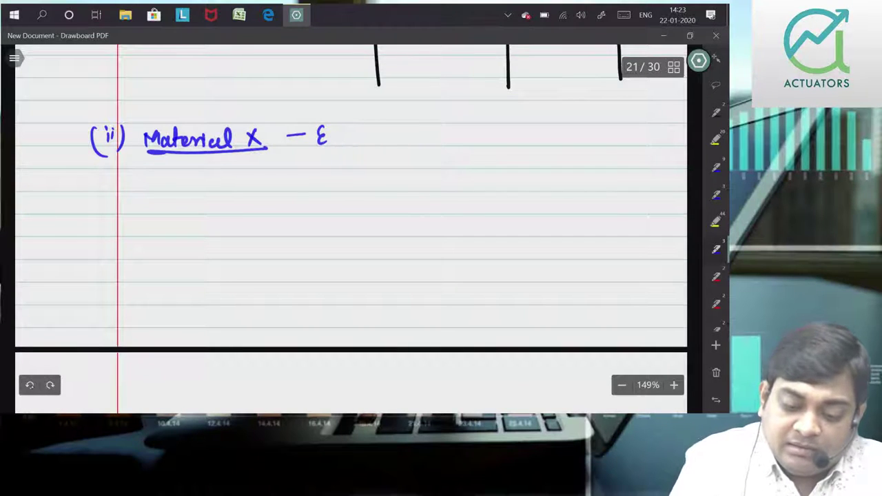
- Write 'EOQ Calculation is not required as ordering cost and carrying cost is zero.'
{"action": "mouse_move", "coordinate": [350, 128]}
{"action": "left_mouse_down"}
{"action": "mouse_move", "coordinate": [347, 153]}
{"action": "mouse_move", "coordinate": [412, 126]}
{"action": "mouse_move", "coordinate": [449, 125]}
{"action": "mouse_move", "coordinate": [482, 143]}
{"action": "left_mouse_up"}
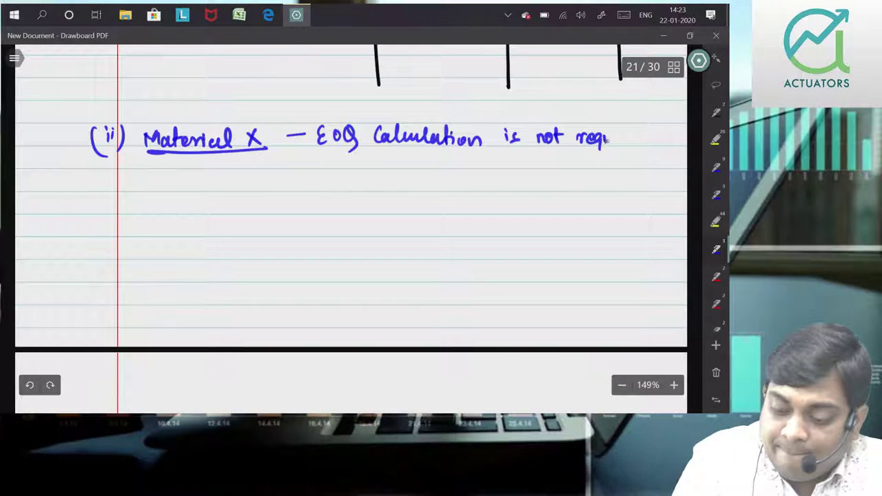
{"action": "left_click_drag", "start_coordinate": [633, 138], "coordinate": [644, 142]}
{"action": "left_click_drag", "start_coordinate": [645, 136], "coordinate": [647, 122]}
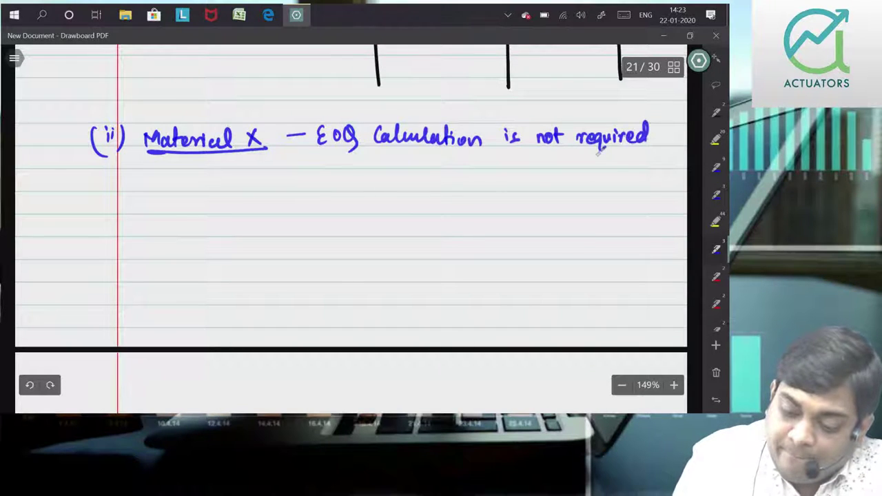
{"action": "left_click_drag", "start_coordinate": [314, 175], "coordinate": [324, 178]}
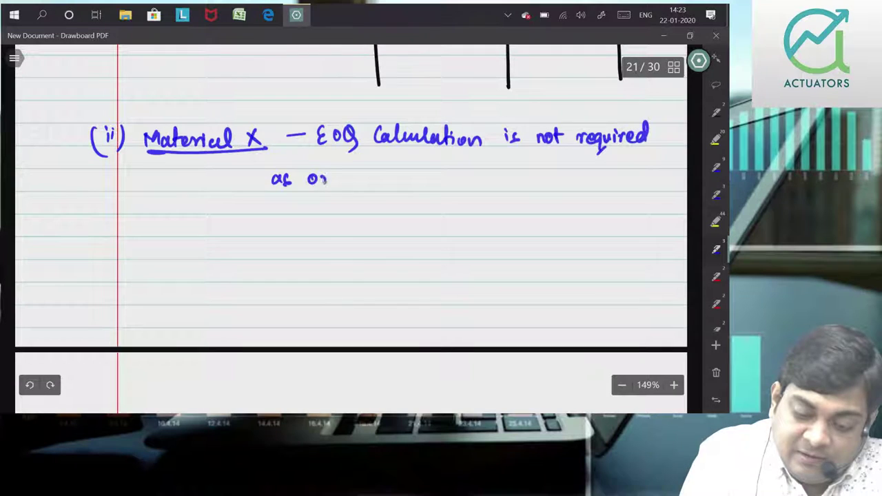
{"action": "left_click_drag", "start_coordinate": [379, 177], "coordinate": [381, 200]}
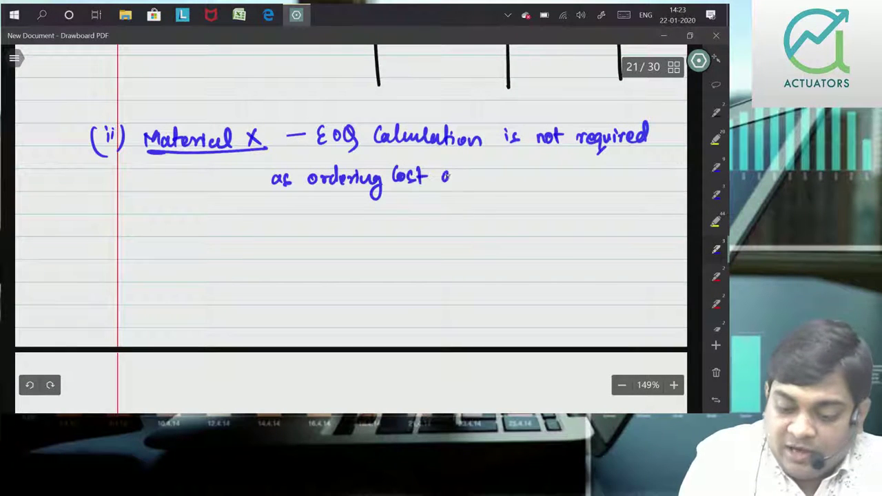
{"action": "mouse_move", "coordinate": [478, 178]}
{"action": "left_mouse_down"}
{"action": "mouse_move", "coordinate": [484, 163]}
{"action": "mouse_move", "coordinate": [517, 175]}
{"action": "mouse_move", "coordinate": [535, 197]}
{"action": "left_mouse_up"}
{"action": "left_click_drag", "start_coordinate": [570, 174], "coordinate": [570, 199]}
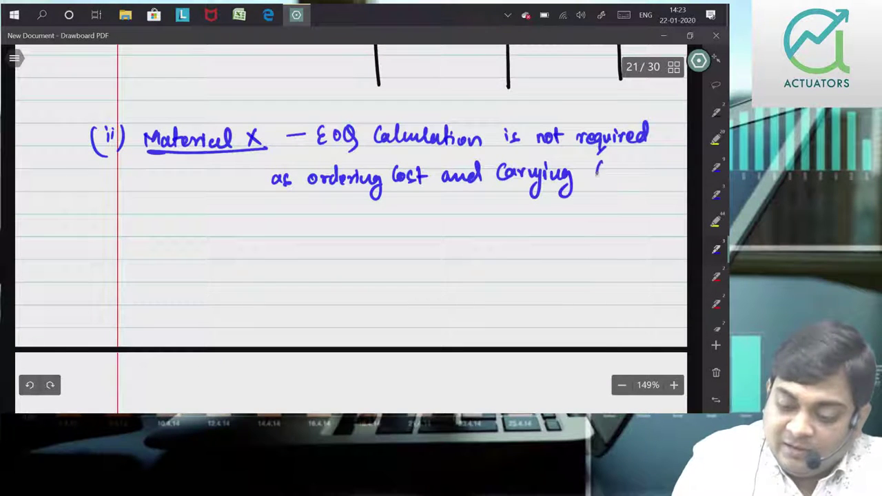
{"action": "left_click_drag", "start_coordinate": [611, 170], "coordinate": [645, 179]}
{"action": "left_click_drag", "start_coordinate": [273, 202], "coordinate": [316, 204]}
{"action": "left_click", "coordinate": [324, 209]}
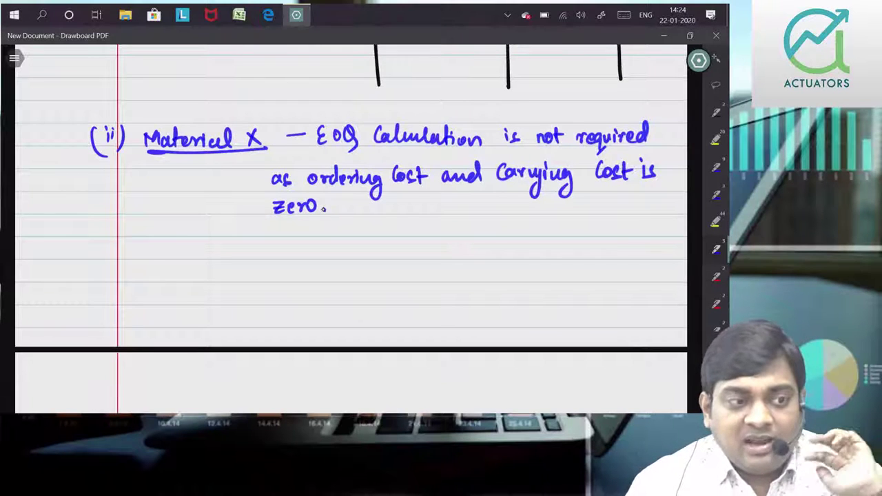
- Write the 'Material Y' heading and underline it
{"action": "mouse_move", "coordinate": [147, 264]}
{"action": "left_mouse_down"}
{"action": "mouse_move", "coordinate": [161, 253]}
{"action": "mouse_move", "coordinate": [170, 263]}
{"action": "mouse_move", "coordinate": [204, 263]}
{"action": "left_mouse_up"}
{"action": "left_click_drag", "start_coordinate": [208, 258], "coordinate": [224, 263]}
{"action": "left_click_drag", "start_coordinate": [239, 248], "coordinate": [249, 265]}
{"action": "mouse_move", "coordinate": [144, 276]}
{"action": "left_mouse_down"}
{"action": "mouse_move", "coordinate": [336, 271]}
{"action": "mouse_move", "coordinate": [398, 290]}
{"action": "left_mouse_up"}
- Write Annual Req = 344086 Kg, erasing the wrong 320000 figure
{"action": "left_click_drag", "start_coordinate": [414, 269], "coordinate": [423, 268]}
{"action": "left_click_drag", "start_coordinate": [414, 274], "coordinate": [472, 275]}
{"action": "left_click_drag", "start_coordinate": [479, 265], "coordinate": [500, 266]}
{"action": "left_click_drag", "start_coordinate": [514, 265], "coordinate": [513, 266]}
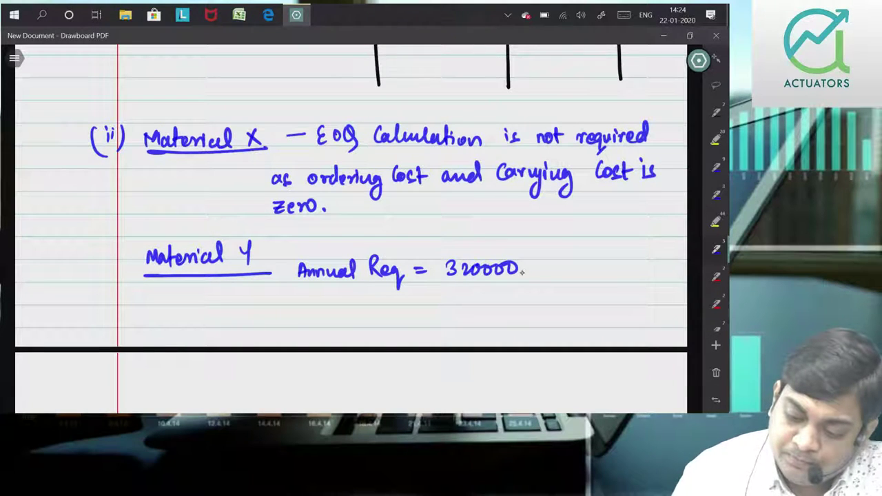
{"action": "left_click_drag", "start_coordinate": [444, 268], "coordinate": [518, 267]}
{"action": "left_click", "coordinate": [514, 268]}
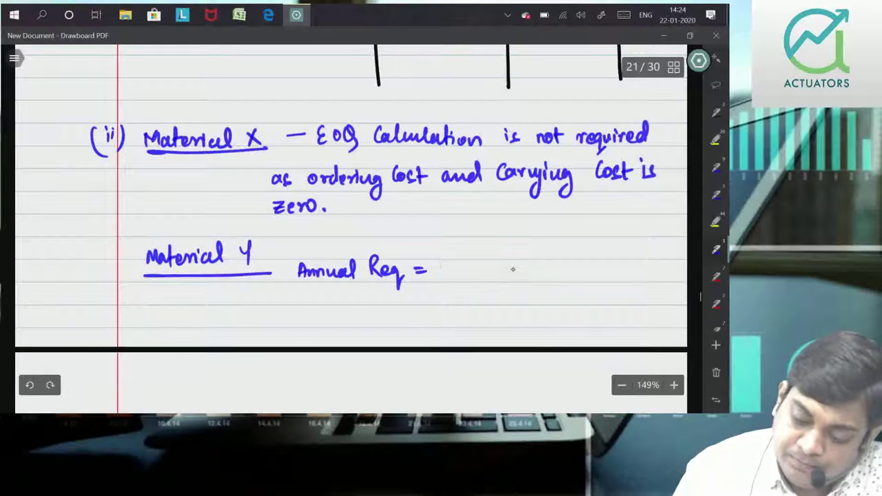
{"action": "mouse_move", "coordinate": [443, 263]}
{"action": "left_mouse_down"}
{"action": "mouse_move", "coordinate": [445, 277]}
{"action": "mouse_move", "coordinate": [468, 271]}
{"action": "left_mouse_up"}
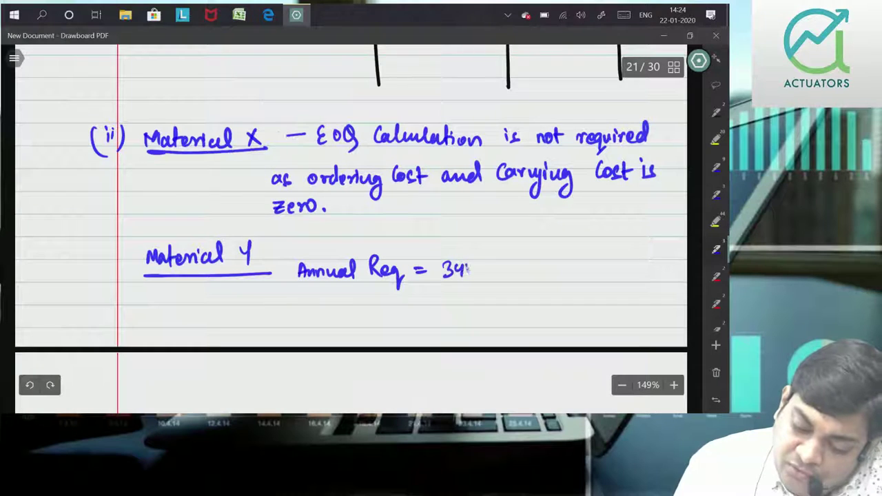
{"action": "mouse_move", "coordinate": [525, 260]}
{"action": "left_mouse_down"}
{"action": "mouse_move", "coordinate": [525, 276]}
{"action": "mouse_move", "coordinate": [540, 275]}
{"action": "left_mouse_up"}
{"action": "left_click_drag", "start_coordinate": [553, 266], "coordinate": [548, 292]}
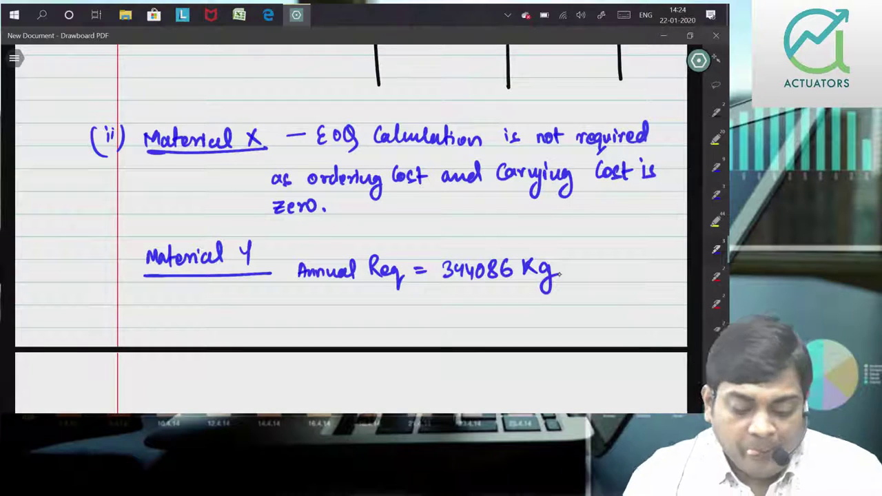
- Write the line Cost/Kg = ₹640
{"action": "mouse_move", "coordinate": [307, 296]}
{"action": "left_mouse_down"}
{"action": "mouse_move", "coordinate": [308, 309]}
{"action": "mouse_move", "coordinate": [337, 303]}
{"action": "mouse_move", "coordinate": [339, 316]}
{"action": "mouse_move", "coordinate": [351, 316]}
{"action": "left_mouse_up"}
{"action": "left_click_drag", "start_coordinate": [361, 296], "coordinate": [362, 319]}
{"action": "left_click_drag", "start_coordinate": [404, 301], "coordinate": [415, 300]}
{"action": "left_click_drag", "start_coordinate": [403, 307], "coordinate": [481, 303]}
{"action": "left_click_drag", "start_coordinate": [478, 290], "coordinate": [478, 307]}
{"action": "left_click_drag", "start_coordinate": [490, 289], "coordinate": [489, 290]}
{"action": "scroll", "coordinate": [351, 227], "scroll_direction": "down", "scroll_amount": 1}
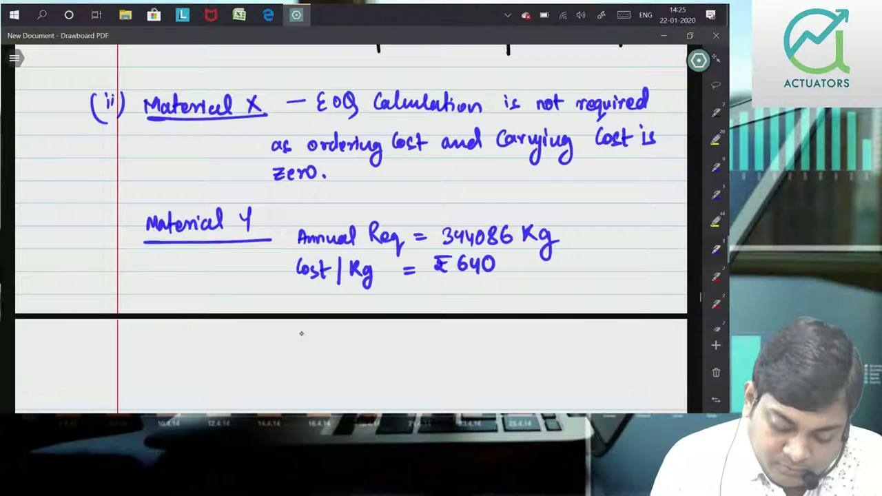
- Write the ordering cost line O = ₹28000
{"action": "left_click_drag", "start_coordinate": [303, 329], "coordinate": [302, 330]}
{"action": "left_click_drag", "start_coordinate": [326, 333], "coordinate": [336, 339]}
{"action": "mouse_move", "coordinate": [353, 330]}
{"action": "left_mouse_down"}
{"action": "mouse_move", "coordinate": [366, 329]}
{"action": "mouse_move", "coordinate": [365, 343]}
{"action": "mouse_move", "coordinate": [416, 330]}
{"action": "left_mouse_up"}
{"action": "left_click_drag", "start_coordinate": [430, 328], "coordinate": [440, 330]}
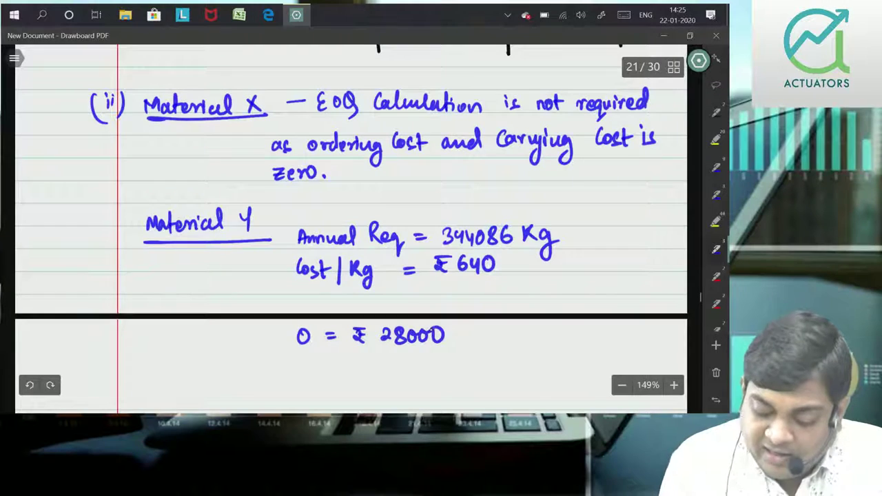
{"action": "scroll", "coordinate": [352, 228], "scroll_direction": "up", "scroll_amount": 1}
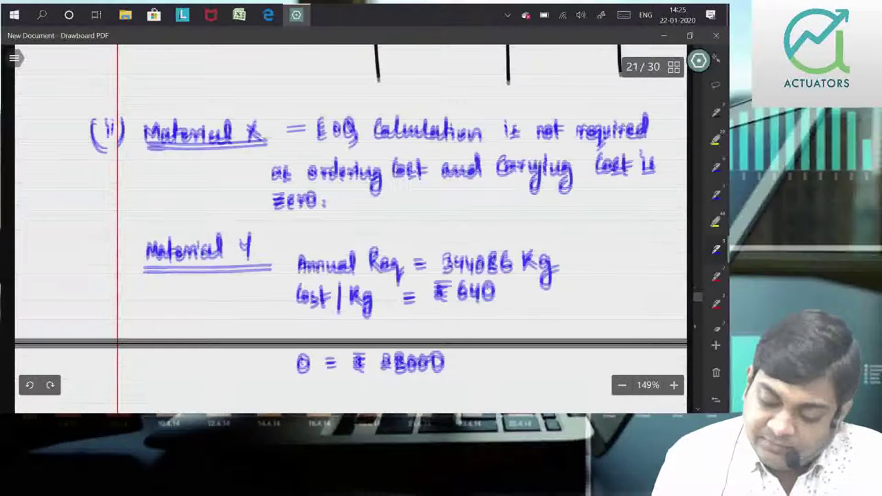
- Write the carrying cost line Ch = 15% of ₹640 =
{"action": "left_click_drag", "start_coordinate": [300, 389], "coordinate": [293, 404]}
{"action": "left_click_drag", "start_coordinate": [298, 404], "coordinate": [307, 394]}
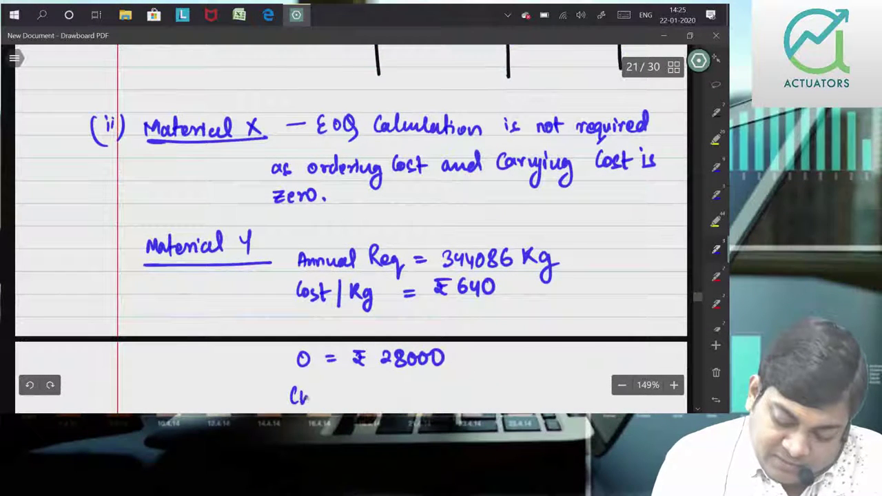
{"action": "scroll", "coordinate": [620, 207], "scroll_direction": "down", "scroll_amount": 2}
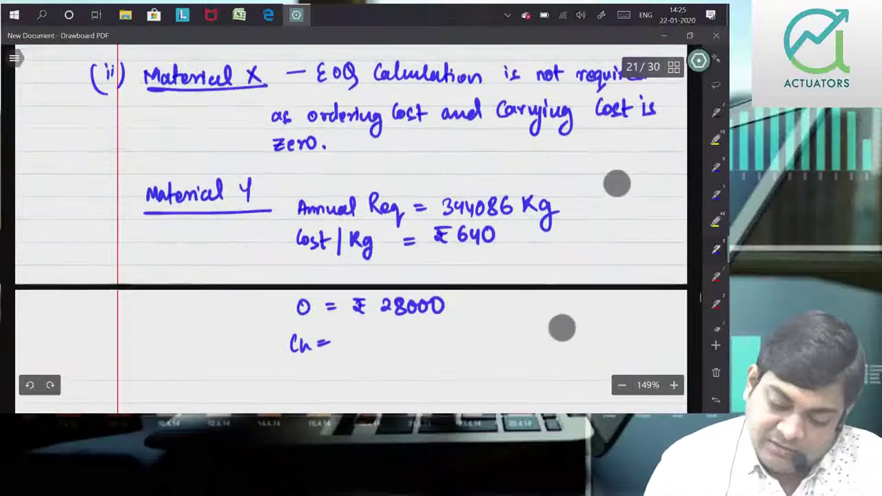
{"action": "scroll", "coordinate": [586, 261], "scroll_direction": "down", "scroll_amount": 3}
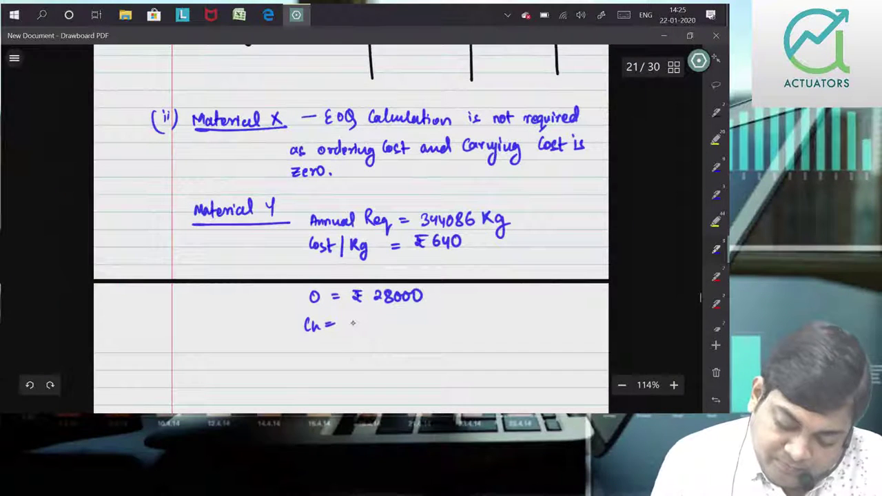
{"action": "mouse_move", "coordinate": [352, 319]}
{"action": "left_mouse_down"}
{"action": "mouse_move", "coordinate": [354, 330]}
{"action": "mouse_move", "coordinate": [391, 338]}
{"action": "mouse_move", "coordinate": [401, 325]}
{"action": "left_mouse_up"}
{"action": "mouse_move", "coordinate": [410, 317]}
{"action": "left_mouse_down"}
{"action": "mouse_move", "coordinate": [426, 329]}
{"action": "mouse_move", "coordinate": [471, 320]}
{"action": "left_mouse_up"}
{"action": "left_click_drag", "start_coordinate": [463, 327], "coordinate": [471, 327]}
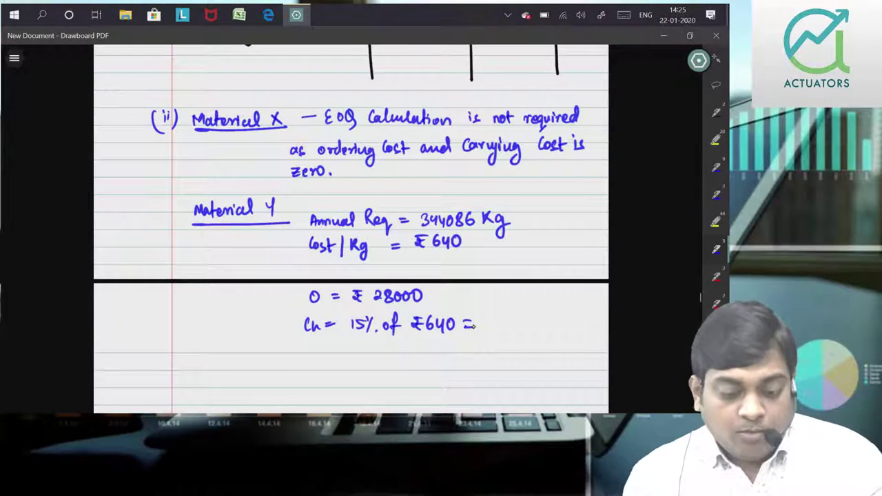
- Underline the quantity, price per Kg and total purchase rows, then undo those underlines
{"action": "scroll", "coordinate": [135, 269], "scroll_direction": "up", "scroll_amount": 4}
{"action": "scroll", "coordinate": [134, 269], "scroll_direction": "up", "scroll_amount": 4}
{"action": "scroll", "coordinate": [124, 258], "scroll_direction": "up", "scroll_amount": 1}
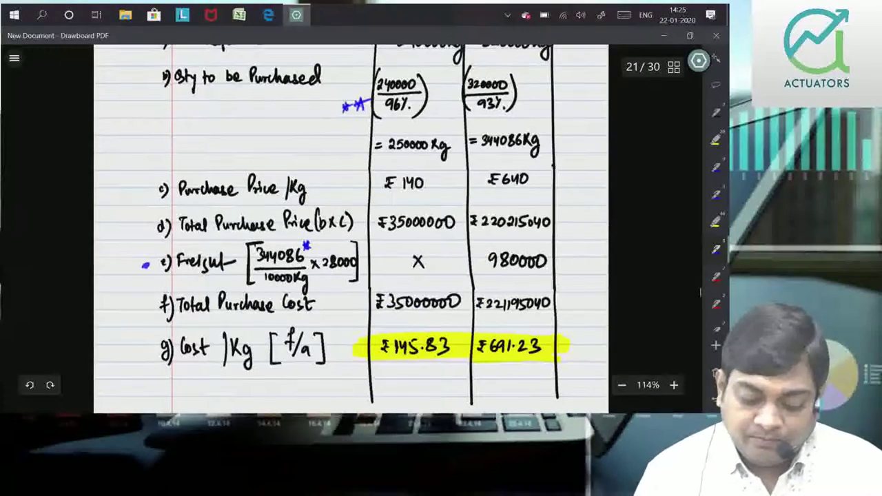
{"action": "scroll", "coordinate": [110, 248], "scroll_direction": "up", "scroll_amount": 1}
{"action": "scroll", "coordinate": [110, 248], "scroll_direction": "up", "scroll_amount": 1}
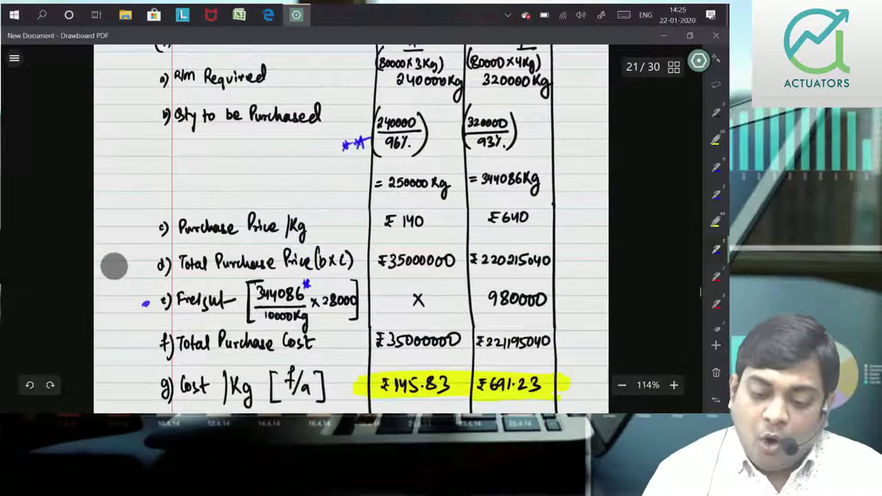
{"action": "scroll", "coordinate": [121, 269], "scroll_direction": "down", "scroll_amount": 1}
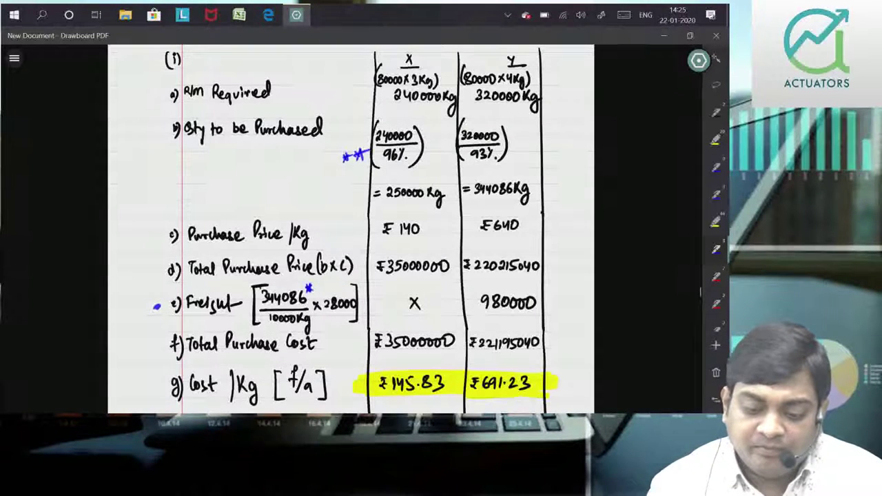
{"action": "left_click_drag", "start_coordinate": [358, 206], "coordinate": [529, 205]}
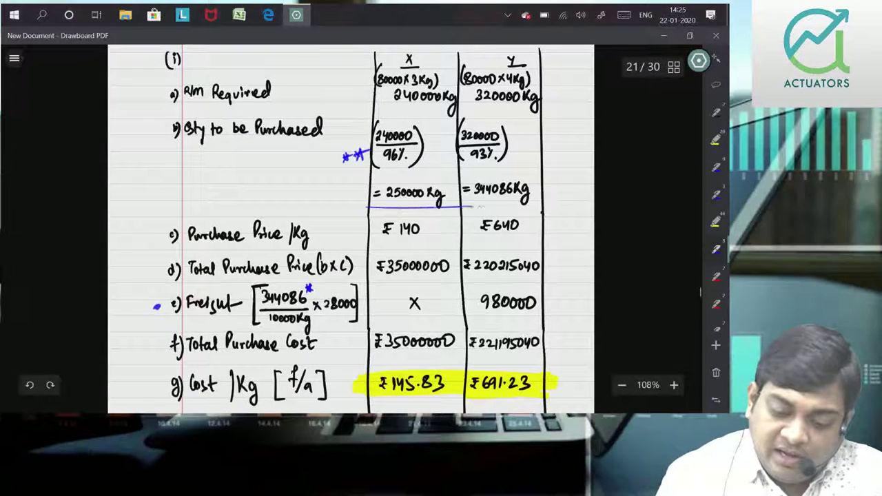
{"action": "left_click_drag", "start_coordinate": [378, 242], "coordinate": [537, 243]}
{"action": "left_click_drag", "start_coordinate": [375, 280], "coordinate": [545, 274]}
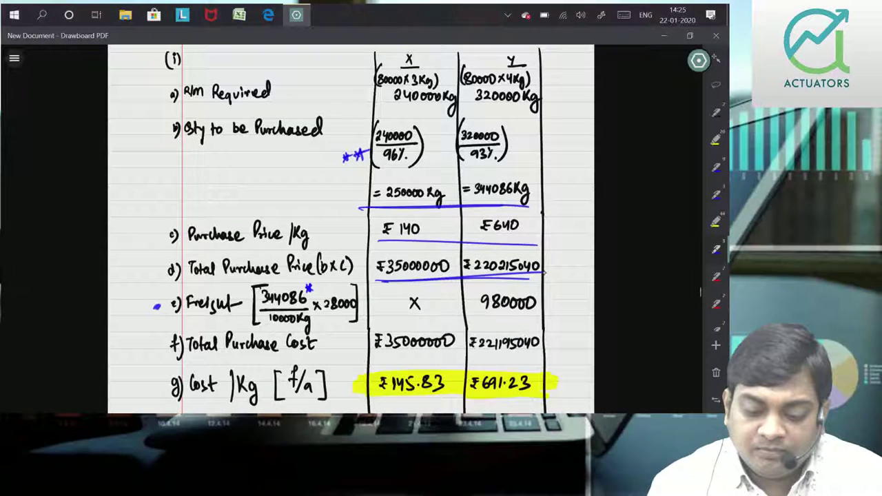
{"action": "left_click", "coordinate": [29, 384]}
{"action": "left_click", "coordinate": [30, 384]}
{"action": "left_click", "coordinate": [29, 385]}
{"action": "left_click", "coordinate": [30, 385]}
{"action": "left_click", "coordinate": [29, 385]}
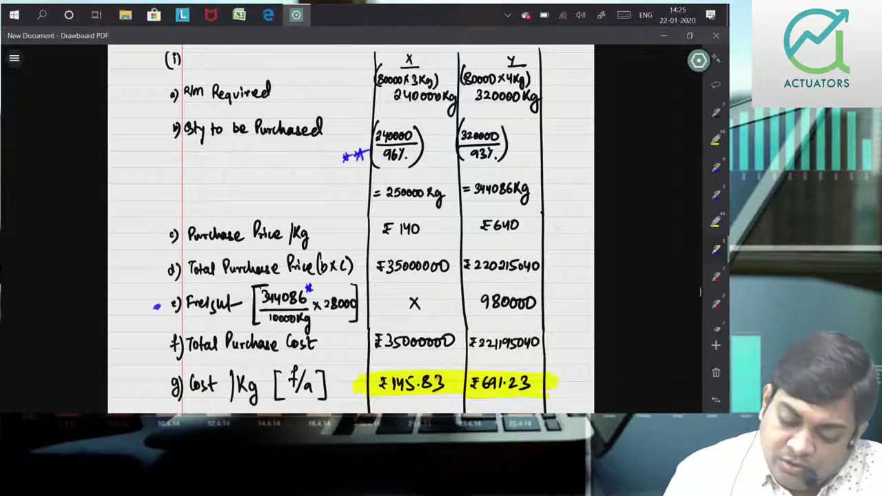
- Circle the cost-per-Kg figures ₹145.83 and ₹691.23 in blue
{"action": "left_click_drag", "start_coordinate": [407, 366], "coordinate": [441, 368]}
{"action": "left_click_drag", "start_coordinate": [531, 365], "coordinate": [548, 372]}
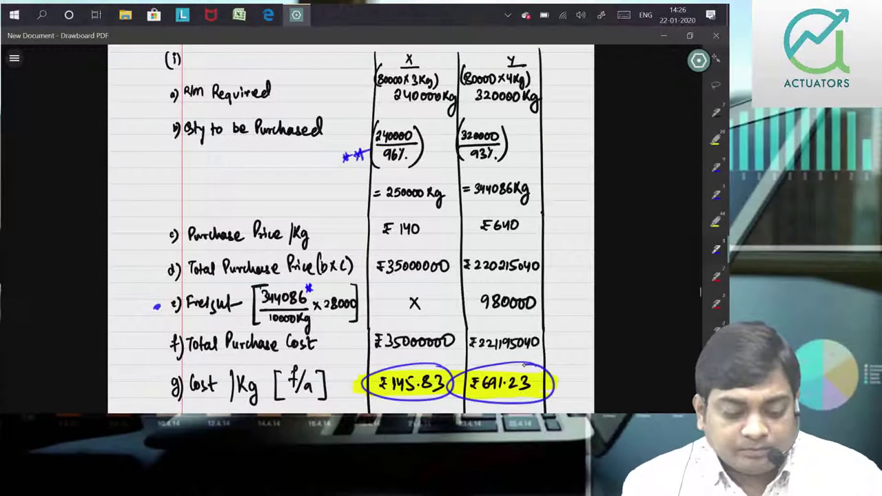
{"action": "scroll", "coordinate": [354, 314], "scroll_direction": "up", "scroll_amount": 2}
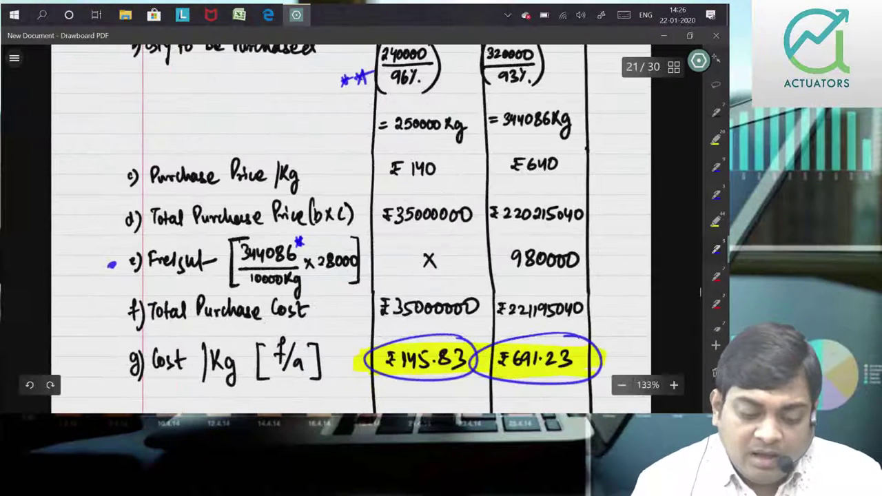
{"action": "scroll", "coordinate": [353, 276], "scroll_direction": "down", "scroll_amount": 3}
{"action": "scroll", "coordinate": [354, 275], "scroll_direction": "down", "scroll_amount": 5}
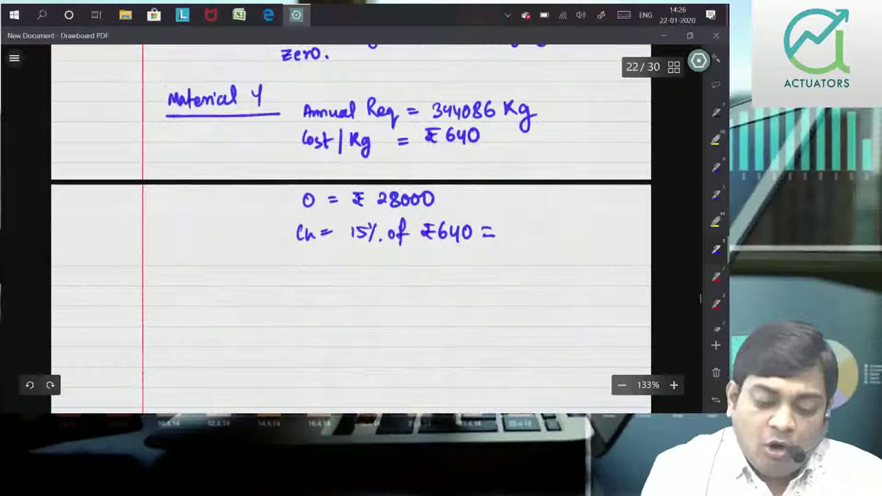
- Tick the annual requirement, cost per kg, O and Ch lines, then begin the Ch answer with ₹
{"action": "left_click_drag", "start_coordinate": [274, 204], "coordinate": [299, 196]}
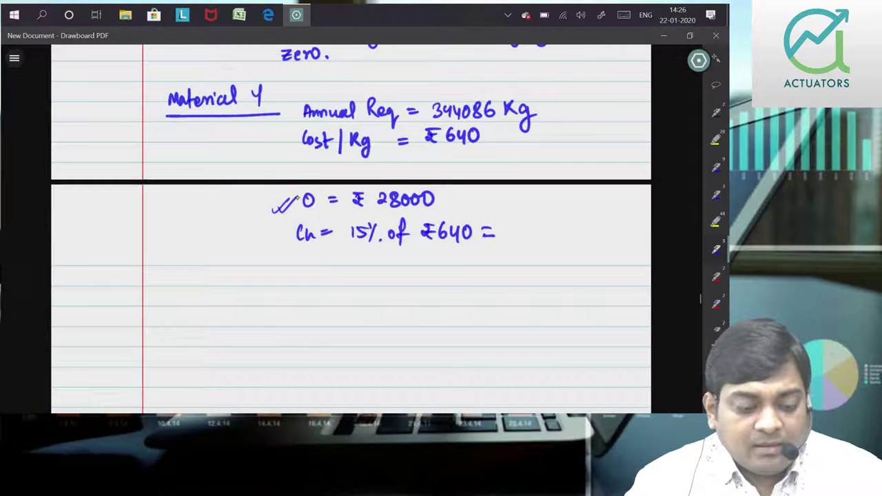
{"action": "scroll", "coordinate": [350, 227], "scroll_direction": "up", "scroll_amount": 10}
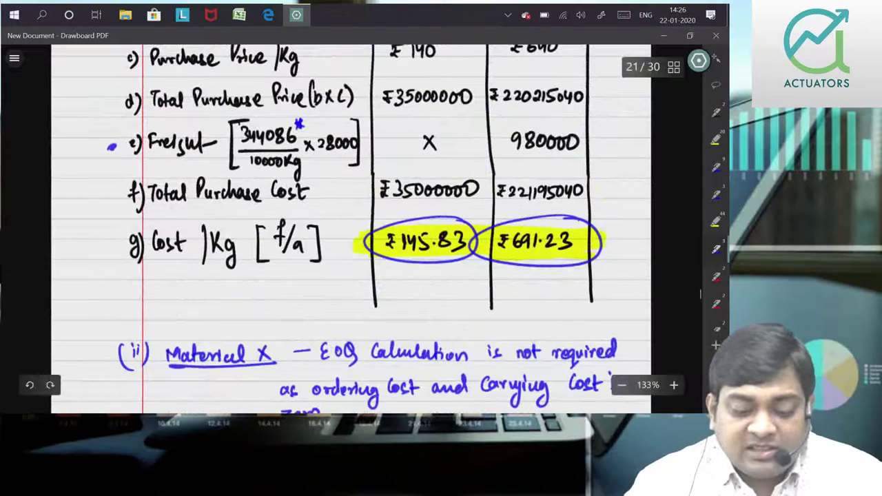
{"action": "scroll", "coordinate": [30, 252], "scroll_direction": "up", "scroll_amount": 3}
{"action": "scroll", "coordinate": [29, 251], "scroll_direction": "up", "scroll_amount": 3}
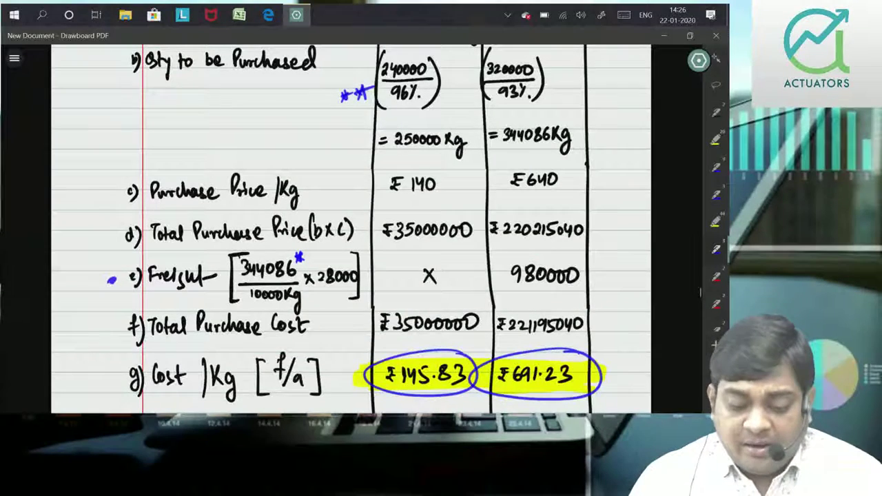
{"action": "scroll", "coordinate": [30, 252], "scroll_direction": "down", "scroll_amount": 5}
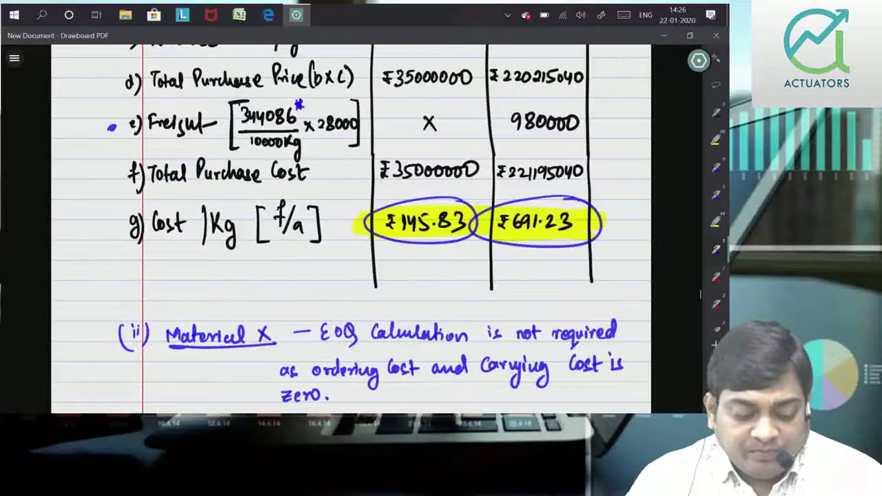
{"action": "scroll", "coordinate": [351, 227], "scroll_direction": "down", "scroll_amount": 5}
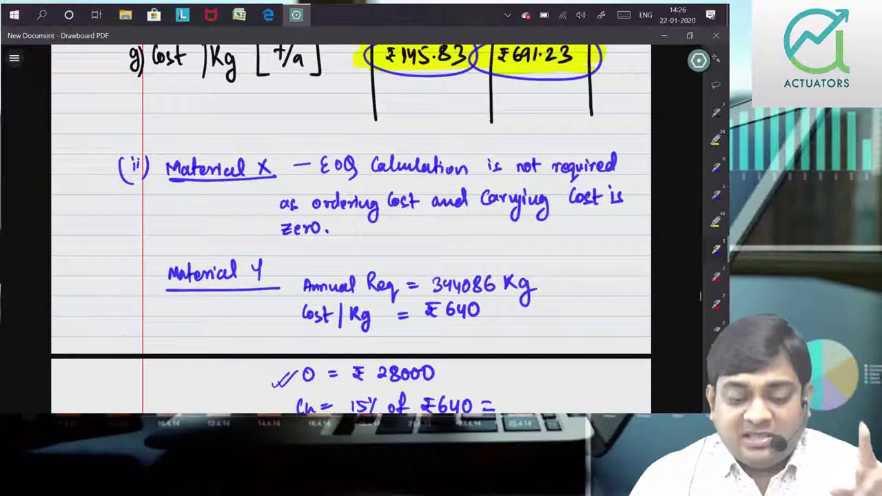
{"action": "scroll", "coordinate": [352, 228], "scroll_direction": "down", "scroll_amount": 2}
{"action": "left_click_drag", "start_coordinate": [544, 217], "coordinate": [558, 206]}
{"action": "left_click_drag", "start_coordinate": [476, 244], "coordinate": [497, 241]}
{"action": "left_click_drag", "start_coordinate": [439, 307], "coordinate": [453, 298]}
{"action": "left_click_drag", "start_coordinate": [265, 338], "coordinate": [295, 330]}
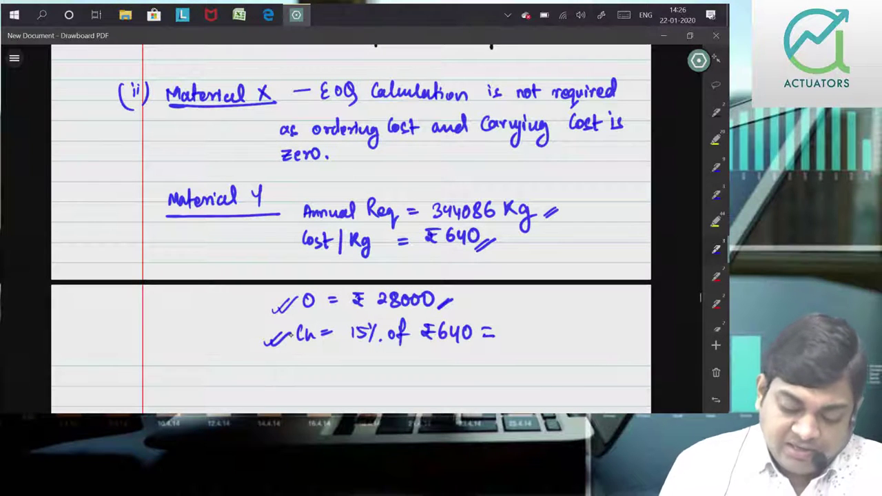
{"action": "left_click_drag", "start_coordinate": [507, 326], "coordinate": [515, 339]}
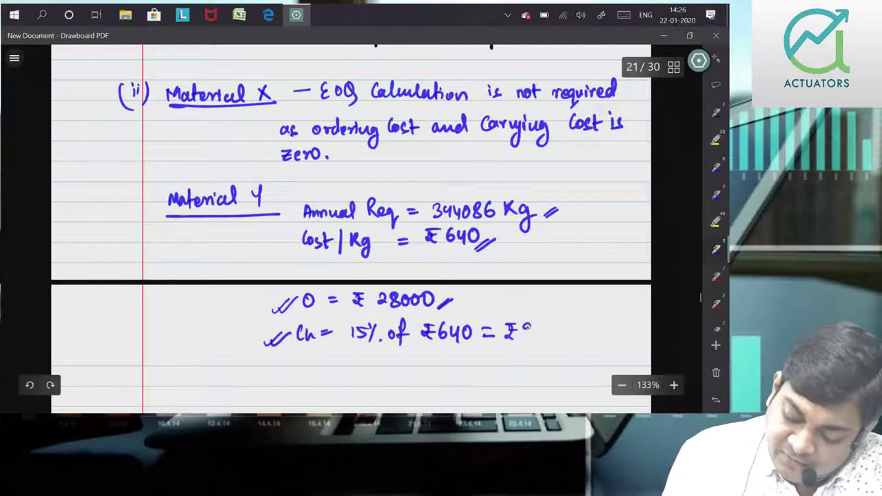
- Complete Ch = ₹96 and write EOQ = with a square-root sign
{"action": "scroll", "coordinate": [351, 228], "scroll_direction": "down", "scroll_amount": 3}
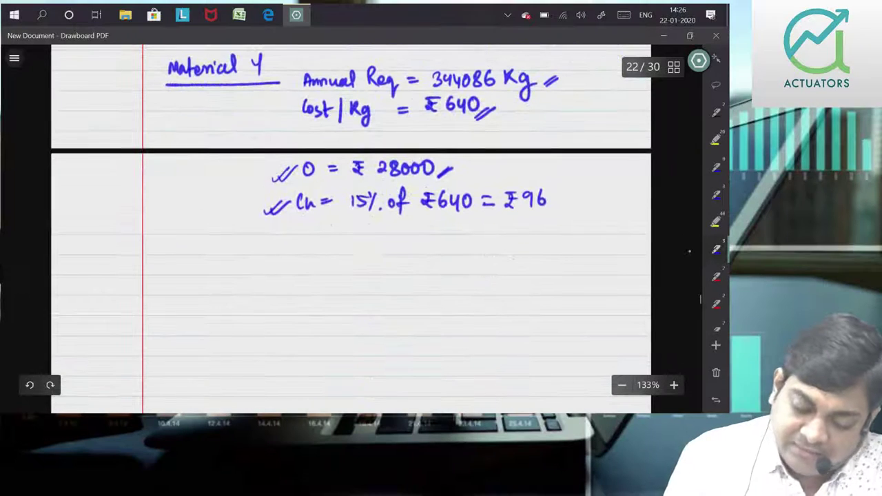
{"action": "left_click_drag", "start_coordinate": [181, 279], "coordinate": [193, 294]}
{"action": "mouse_move", "coordinate": [201, 281]}
{"action": "left_mouse_down"}
{"action": "mouse_move", "coordinate": [220, 304]}
{"action": "mouse_move", "coordinate": [238, 285]}
{"action": "left_mouse_up"}
{"action": "mouse_move", "coordinate": [227, 292]}
{"action": "left_mouse_down"}
{"action": "mouse_move", "coordinate": [272, 263]}
{"action": "mouse_move", "coordinate": [542, 252]}
{"action": "left_mouse_up"}
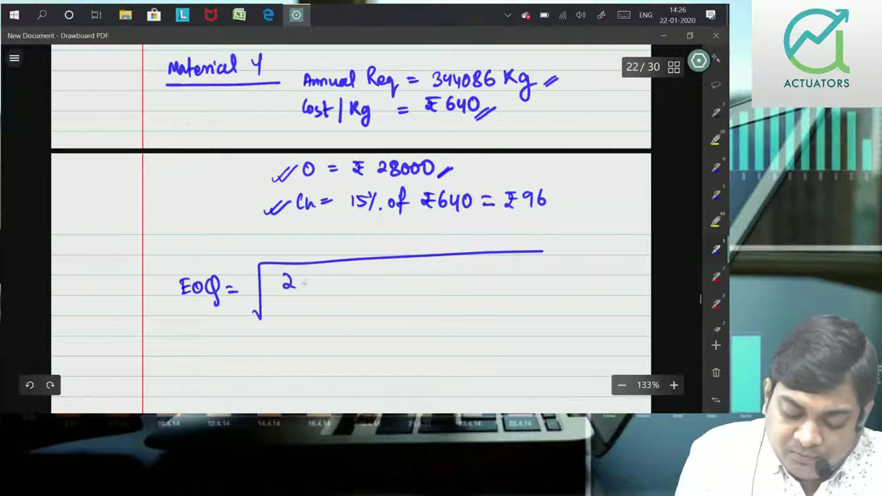
- Fill the root with 2×344086×28000 over 96 and start an equals sign below
{"action": "left_click_drag", "start_coordinate": [331, 273], "coordinate": [333, 287]}
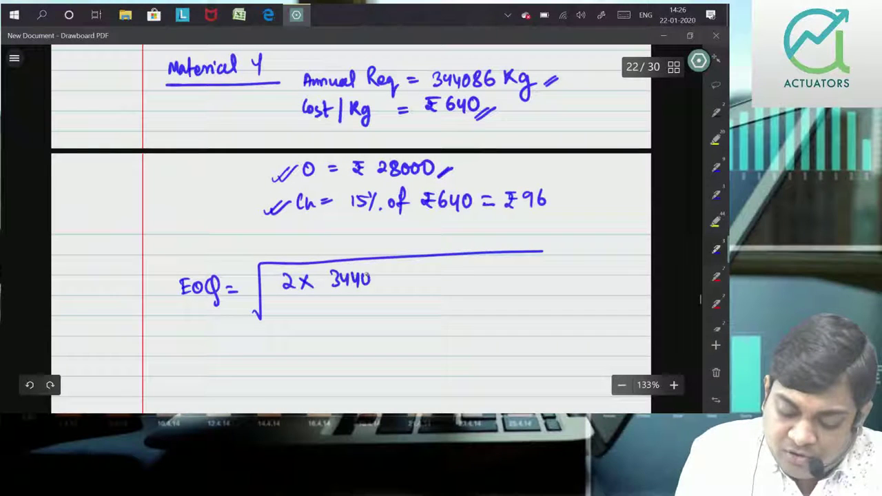
{"action": "left_click_drag", "start_coordinate": [398, 270], "coordinate": [411, 287]}
{"action": "mouse_move", "coordinate": [411, 270]}
{"action": "left_mouse_down"}
{"action": "mouse_move", "coordinate": [398, 287]}
{"action": "mouse_move", "coordinate": [428, 284]}
{"action": "left_mouse_up"}
{"action": "mouse_move", "coordinate": [439, 270]}
{"action": "left_mouse_down"}
{"action": "mouse_move", "coordinate": [434, 284]}
{"action": "mouse_move", "coordinate": [480, 270]}
{"action": "left_mouse_up"}
{"action": "left_click_drag", "start_coordinate": [276, 298], "coordinate": [494, 290]}
{"action": "mouse_move", "coordinate": [366, 314]}
{"action": "left_mouse_down"}
{"action": "mouse_move", "coordinate": [376, 310]}
{"action": "mouse_move", "coordinate": [369, 321]}
{"action": "left_mouse_up"}
{"action": "left_click_drag", "start_coordinate": [395, 306], "coordinate": [387, 319]}
{"action": "left_click_drag", "start_coordinate": [247, 385], "coordinate": [261, 384]}
{"action": "left_click_drag", "start_coordinate": [248, 389], "coordinate": [263, 389]}
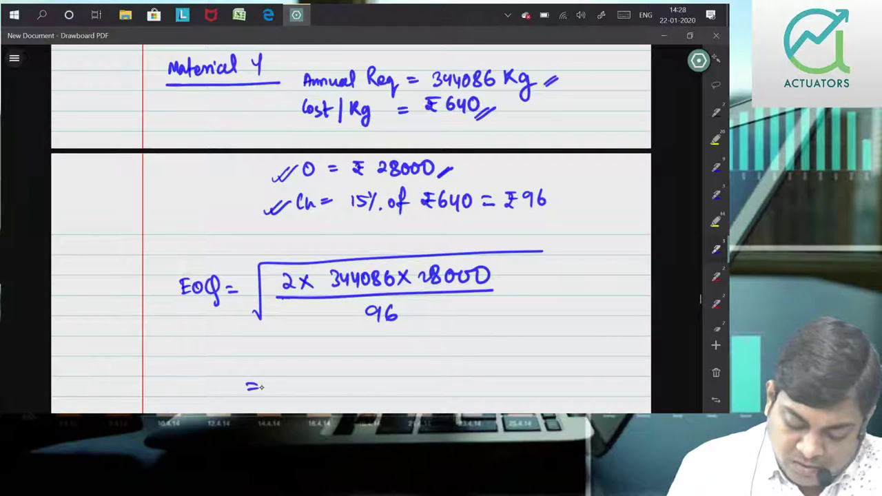
- Write the EOQ result = 14167 Kg beneath the formula
{"action": "mouse_move", "coordinate": [281, 377]}
{"action": "left_mouse_down"}
{"action": "mouse_move", "coordinate": [280, 391]}
{"action": "mouse_move", "coordinate": [298, 386]}
{"action": "left_mouse_up"}
{"action": "mouse_move", "coordinate": [295, 378]}
{"action": "left_mouse_down"}
{"action": "mouse_move", "coordinate": [295, 391]}
{"action": "mouse_move", "coordinate": [363, 393]}
{"action": "left_mouse_up"}
{"action": "left_click_drag", "start_coordinate": [378, 375], "coordinate": [371, 398]}
- Highlight 14167 Kg in yellow and mark the four Material Y input lines
{"action": "left_click_drag", "start_coordinate": [272, 378], "coordinate": [332, 380]}
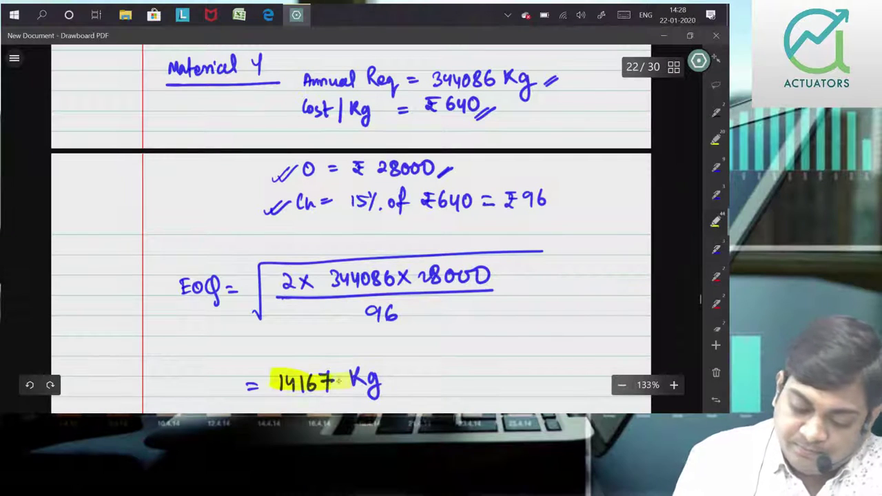
{"action": "left_click_drag", "start_coordinate": [236, 383], "coordinate": [391, 379]}
{"action": "left_click_drag", "start_coordinate": [265, 394], "coordinate": [354, 394]}
{"action": "left_click_drag", "start_coordinate": [230, 403], "coordinate": [402, 393]}
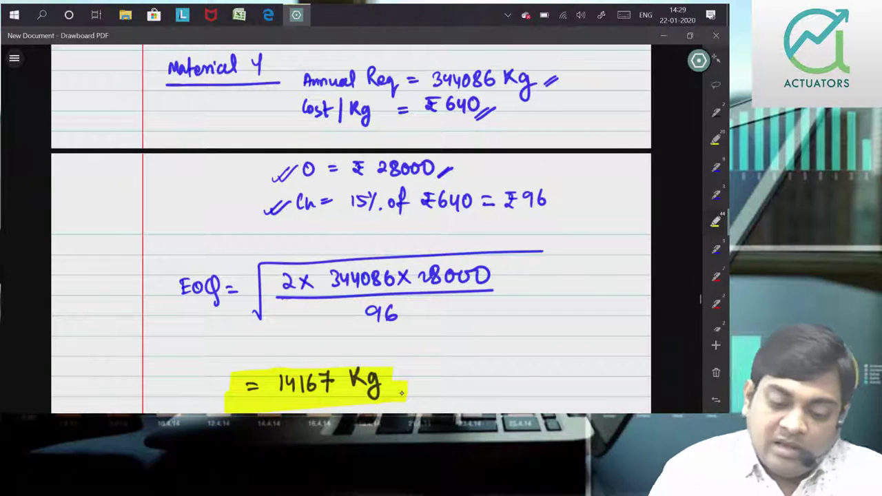
{"action": "left_click_drag", "start_coordinate": [294, 76], "coordinate": [295, 114]}
{"action": "left_click_drag", "start_coordinate": [292, 161], "coordinate": [290, 215]}
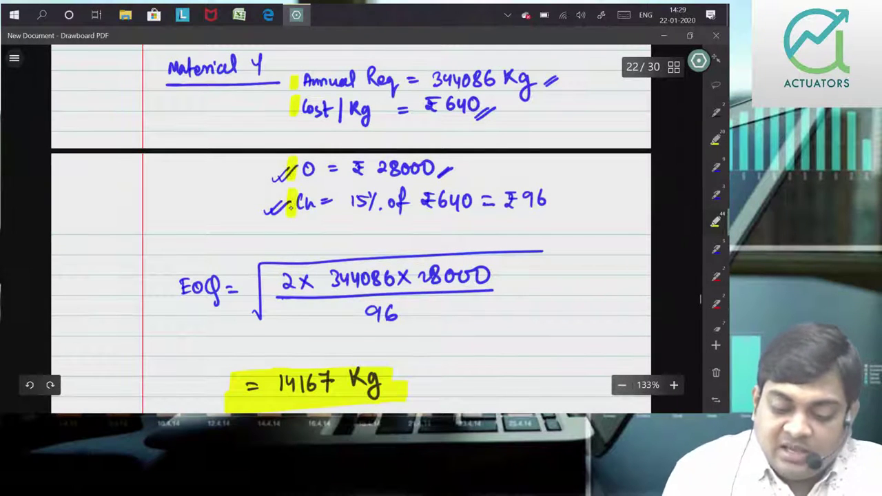
{"action": "mouse_move", "coordinate": [227, 370]}
{"action": "left_mouse_down"}
{"action": "mouse_move", "coordinate": [227, 407]}
{"action": "mouse_move", "coordinate": [425, 370]}
{"action": "mouse_move", "coordinate": [276, 411]}
{"action": "left_mouse_up"}
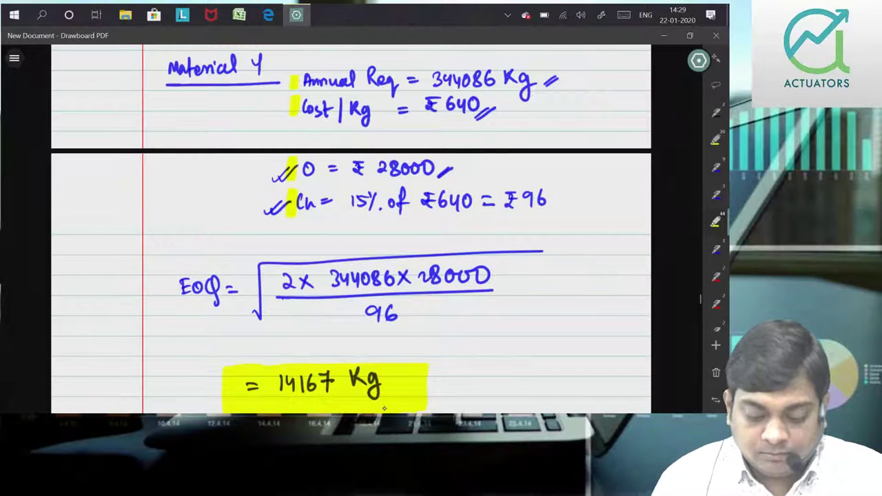
{"action": "scroll", "coordinate": [574, 303], "scroll_direction": "down", "scroll_amount": 5}
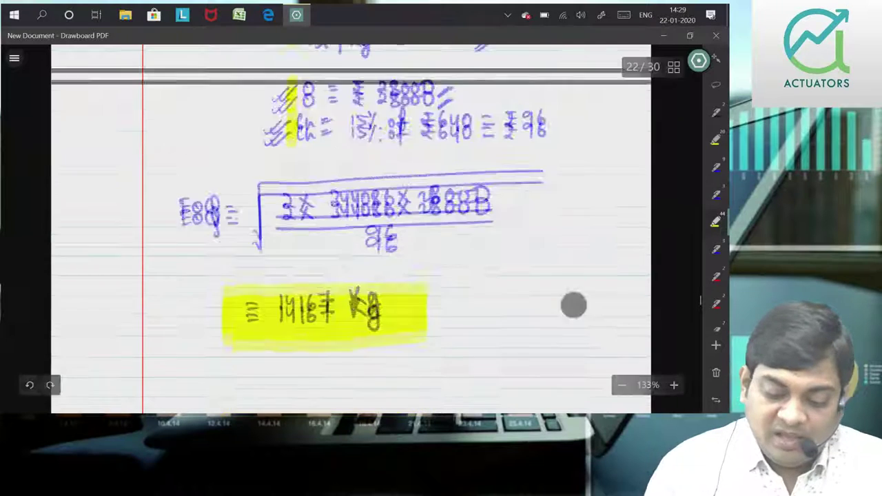
- Write and underline 'ANSWER TO QUESTION No.2' on blank lines, then begin 'Obj' beneath
{"action": "scroll", "coordinate": [551, 213], "scroll_direction": "down", "scroll_amount": 2}
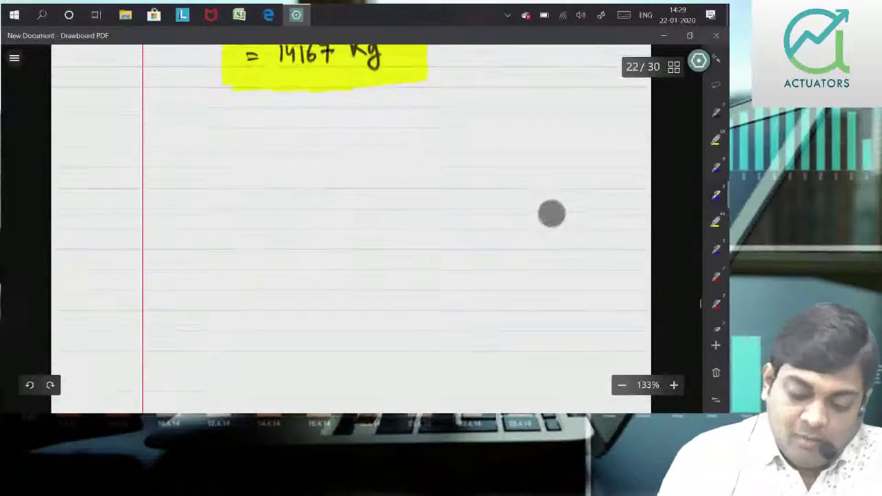
{"action": "mouse_move", "coordinate": [136, 103]}
{"action": "left_mouse_down"}
{"action": "mouse_move", "coordinate": [186, 94]}
{"action": "mouse_move", "coordinate": [237, 101]}
{"action": "mouse_move", "coordinate": [241, 92]}
{"action": "left_mouse_up"}
{"action": "mouse_move", "coordinate": [267, 83]}
{"action": "left_mouse_down"}
{"action": "mouse_move", "coordinate": [273, 107]}
{"action": "mouse_move", "coordinate": [305, 105]}
{"action": "mouse_move", "coordinate": [323, 88]}
{"action": "left_mouse_up"}
{"action": "left_click_drag", "start_coordinate": [319, 88], "coordinate": [319, 105]}
{"action": "mouse_move", "coordinate": [325, 89]}
{"action": "left_mouse_down"}
{"action": "mouse_move", "coordinate": [326, 105]}
{"action": "mouse_move", "coordinate": [335, 90]}
{"action": "mouse_move", "coordinate": [385, 83]}
{"action": "mouse_move", "coordinate": [430, 100]}
{"action": "left_mouse_up"}
{"action": "left_click", "coordinate": [401, 95]}
{"action": "left_click_drag", "start_coordinate": [129, 111], "coordinate": [434, 103]}
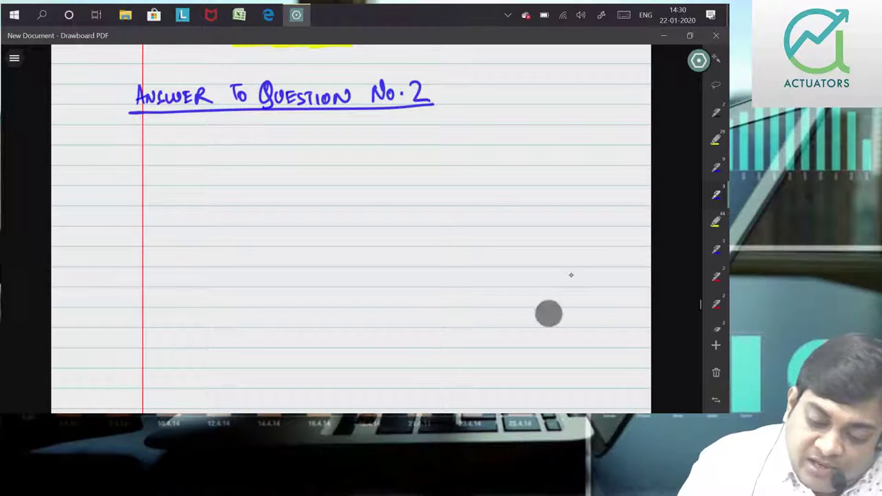
{"action": "mouse_move", "coordinate": [433, 126]}
{"action": "left_mouse_down"}
{"action": "mouse_move", "coordinate": [443, 147]}
{"action": "mouse_move", "coordinate": [481, 138]}
{"action": "left_mouse_up"}
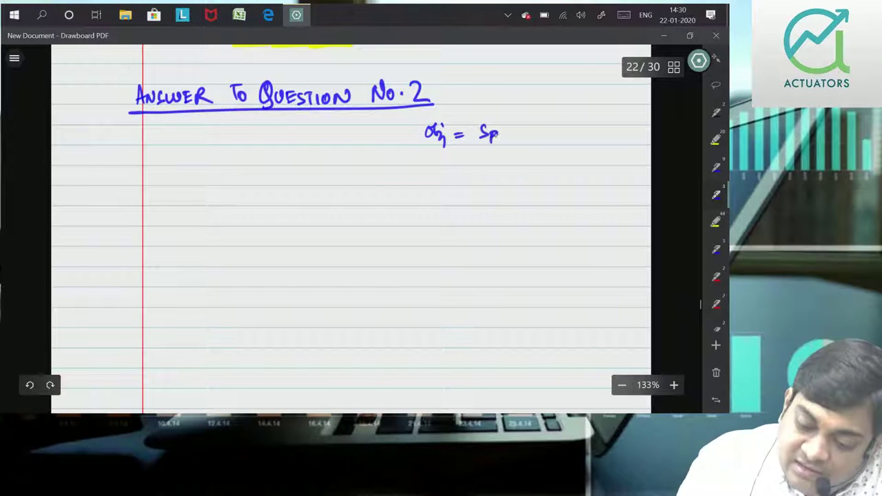
- Undo the miswritten 'Sp' and finish 'Obj = Increase the Speed w/o compromising the Quality of work'
{"action": "left_click", "coordinate": [30, 384]}
{"action": "left_click", "coordinate": [30, 385]}
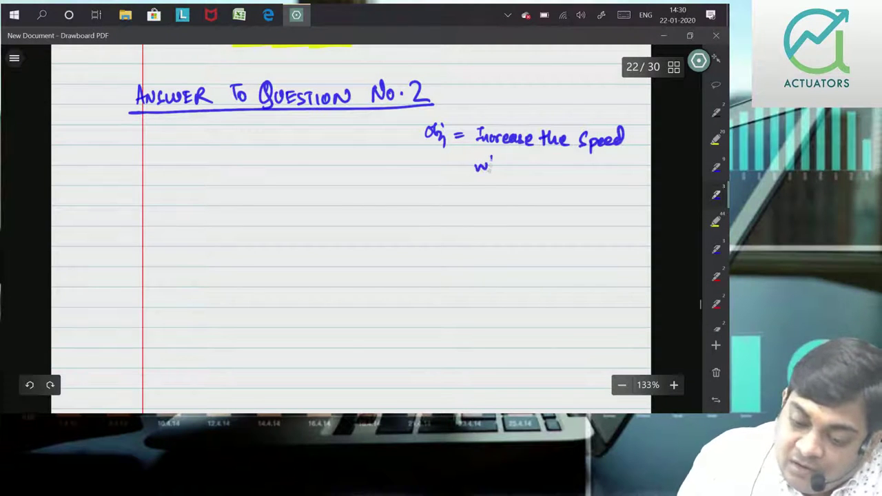
{"action": "left_click_drag", "start_coordinate": [492, 159], "coordinate": [486, 178]}
{"action": "left_click_drag", "start_coordinate": [499, 167], "coordinate": [498, 168]}
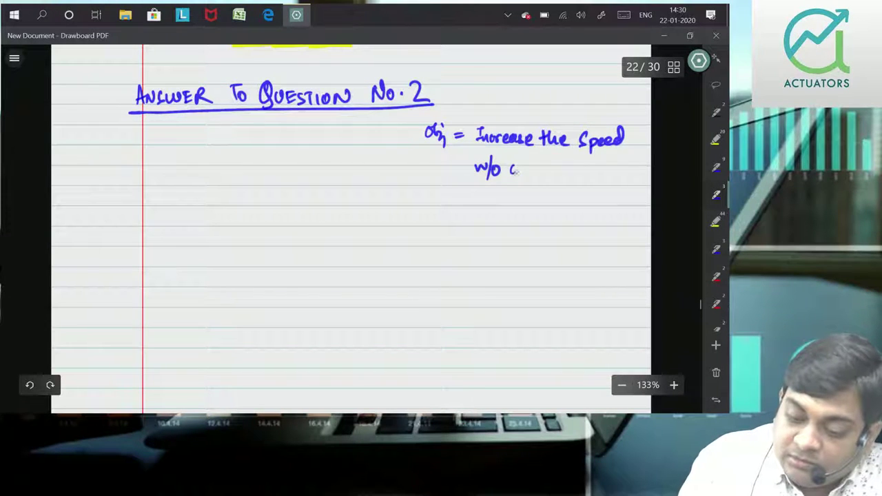
{"action": "left_click_drag", "start_coordinate": [534, 171], "coordinate": [546, 169]}
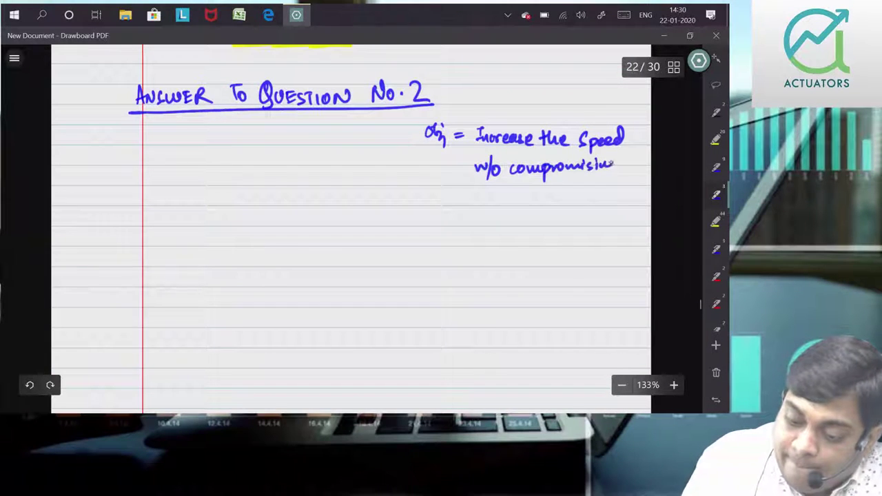
{"action": "mouse_move", "coordinate": [521, 200]}
{"action": "left_mouse_down"}
{"action": "mouse_move", "coordinate": [577, 194]}
{"action": "mouse_move", "coordinate": [576, 222]}
{"action": "mouse_move", "coordinate": [613, 197]}
{"action": "mouse_move", "coordinate": [651, 202]}
{"action": "left_mouse_up"}
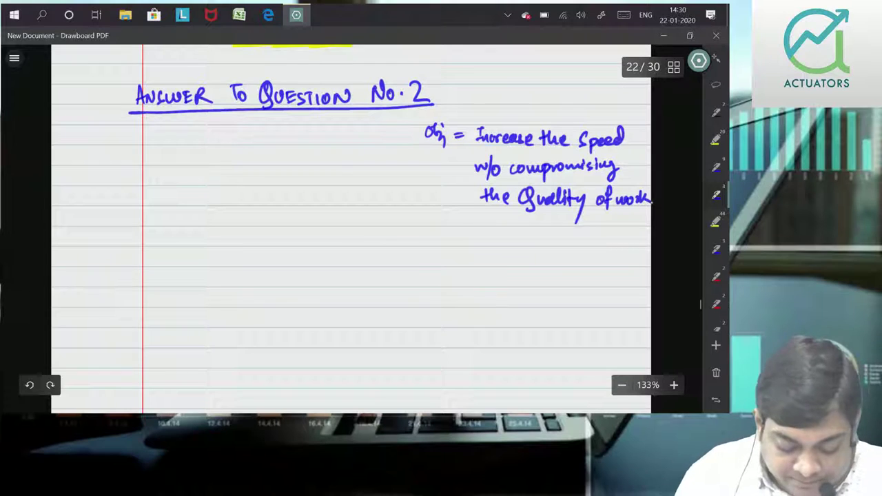
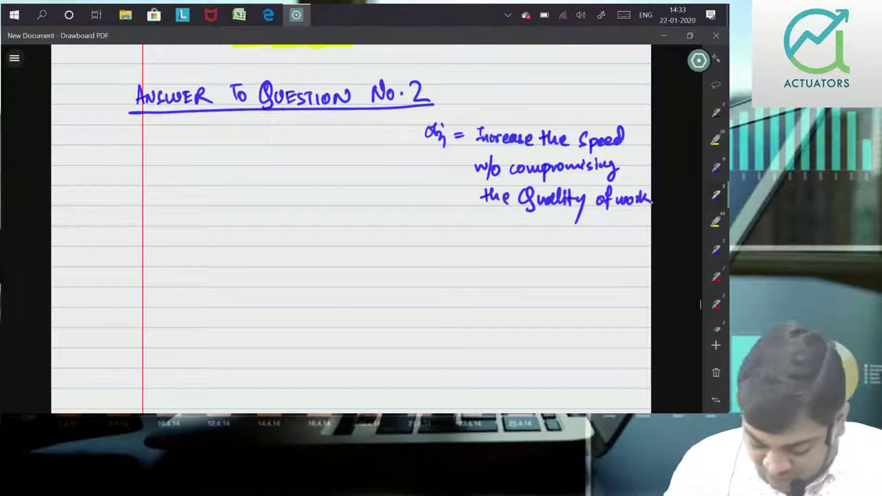
- Write the Halsey Plan heading and a Case column listing I to IV
{"action": "left_click", "coordinate": [331, 388]}
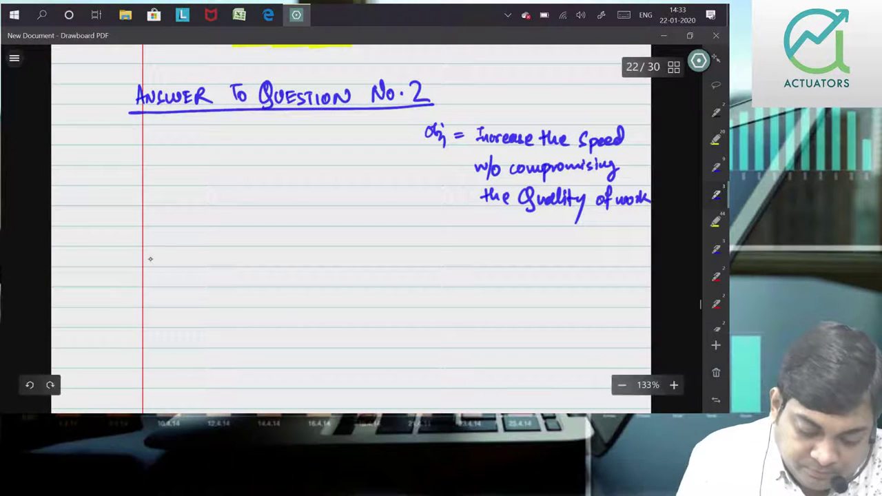
{"action": "mouse_move", "coordinate": [156, 251]}
{"action": "left_mouse_down"}
{"action": "mouse_move", "coordinate": [178, 266]}
{"action": "mouse_move", "coordinate": [205, 259]}
{"action": "mouse_move", "coordinate": [198, 290]}
{"action": "left_mouse_up"}
{"action": "mouse_move", "coordinate": [219, 250]}
{"action": "left_mouse_down"}
{"action": "mouse_move", "coordinate": [219, 268]}
{"action": "mouse_move", "coordinate": [254, 267]}
{"action": "left_mouse_up"}
{"action": "scroll", "coordinate": [149, 228], "scroll_direction": "down", "scroll_amount": 2}
{"action": "left_click_drag", "start_coordinate": [152, 217], "coordinate": [152, 233]}
{"action": "mouse_move", "coordinate": [159, 224]}
{"action": "left_mouse_down"}
{"action": "mouse_move", "coordinate": [182, 239]}
{"action": "mouse_move", "coordinate": [162, 276]}
{"action": "mouse_move", "coordinate": [165, 314]}
{"action": "left_mouse_up"}
{"action": "left_click_drag", "start_coordinate": [153, 301], "coordinate": [169, 302]}
{"action": "mouse_move", "coordinate": [153, 318]}
{"action": "left_mouse_down"}
{"action": "mouse_move", "coordinate": [171, 320]}
{"action": "mouse_move", "coordinate": [175, 339]}
{"action": "left_mouse_up"}
{"action": "left_click_drag", "start_coordinate": [198, 214], "coordinate": [209, 358]}
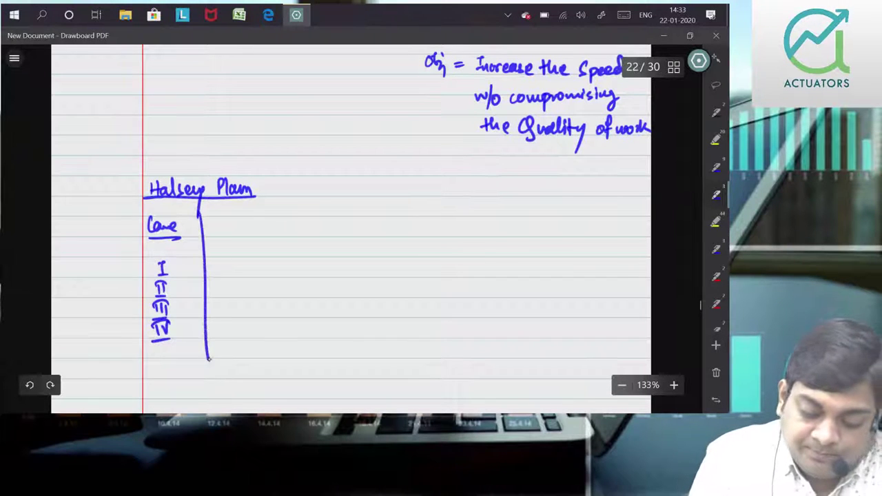
- Head column A with its divider and write 24960 for cases I and II
{"action": "mouse_move", "coordinate": [222, 230]}
{"action": "left_mouse_down"}
{"action": "mouse_move", "coordinate": [227, 219]}
{"action": "mouse_move", "coordinate": [235, 229]}
{"action": "left_mouse_up"}
{"action": "mouse_move", "coordinate": [224, 225]}
{"action": "left_mouse_down"}
{"action": "mouse_move", "coordinate": [234, 224]}
{"action": "mouse_move", "coordinate": [284, 386]}
{"action": "left_mouse_up"}
{"action": "left_click_drag", "start_coordinate": [214, 262], "coordinate": [232, 273]}
{"action": "mouse_move", "coordinate": [241, 261]}
{"action": "left_mouse_down"}
{"action": "mouse_move", "coordinate": [238, 274]}
{"action": "mouse_move", "coordinate": [255, 266]}
{"action": "left_mouse_up"}
{"action": "mouse_move", "coordinate": [261, 261]}
{"action": "left_mouse_down"}
{"action": "mouse_move", "coordinate": [260, 274]}
{"action": "mouse_move", "coordinate": [272, 273]}
{"action": "left_mouse_up"}
{"action": "left_click_drag", "start_coordinate": [212, 284], "coordinate": [240, 295]}
{"action": "mouse_move", "coordinate": [249, 283]}
{"action": "left_mouse_down"}
{"action": "mouse_move", "coordinate": [248, 294]}
{"action": "mouse_move", "coordinate": [256, 285]}
{"action": "mouse_move", "coordinate": [262, 295]}
{"action": "left_mouse_up"}
{"action": "left_click_drag", "start_coordinate": [264, 289], "coordinate": [276, 293]}
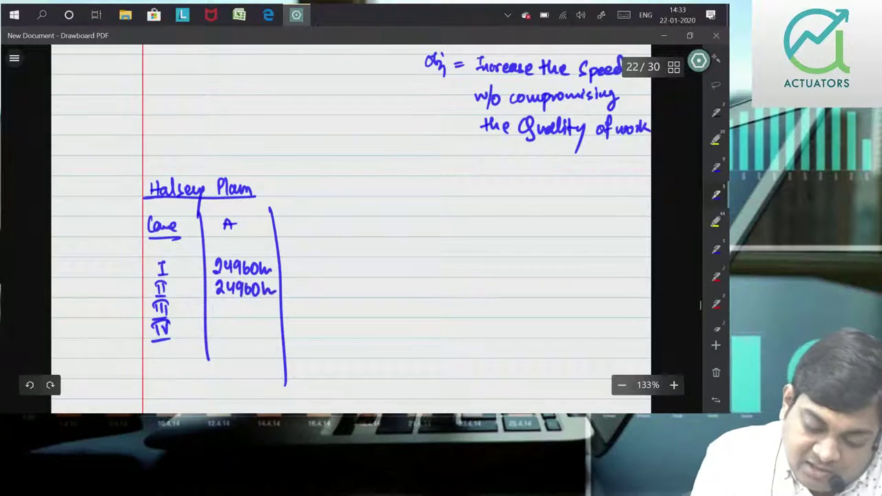
- Write 24960 for cases III and IV, then head column T with its divider
{"action": "left_click_drag", "start_coordinate": [218, 306], "coordinate": [224, 314]}
{"action": "left_click_drag", "start_coordinate": [226, 304], "coordinate": [243, 316]}
{"action": "left_click_drag", "start_coordinate": [255, 306], "coordinate": [263, 316]}
{"action": "left_click_drag", "start_coordinate": [265, 312], "coordinate": [274, 313]}
{"action": "left_click_drag", "start_coordinate": [215, 326], "coordinate": [225, 336]}
{"action": "left_click_drag", "start_coordinate": [227, 322], "coordinate": [233, 338]}
{"action": "mouse_move", "coordinate": [243, 325]}
{"action": "left_mouse_down"}
{"action": "mouse_move", "coordinate": [241, 336]}
{"action": "mouse_move", "coordinate": [257, 336]}
{"action": "left_mouse_up"}
{"action": "left_click_drag", "start_coordinate": [263, 324], "coordinate": [274, 335]}
{"action": "mouse_move", "coordinate": [301, 219]}
{"action": "left_mouse_down"}
{"action": "mouse_move", "coordinate": [314, 219]}
{"action": "mouse_move", "coordinate": [309, 235]}
{"action": "left_mouse_up"}
{"action": "left_click_drag", "start_coordinate": [362, 198], "coordinate": [368, 384]}
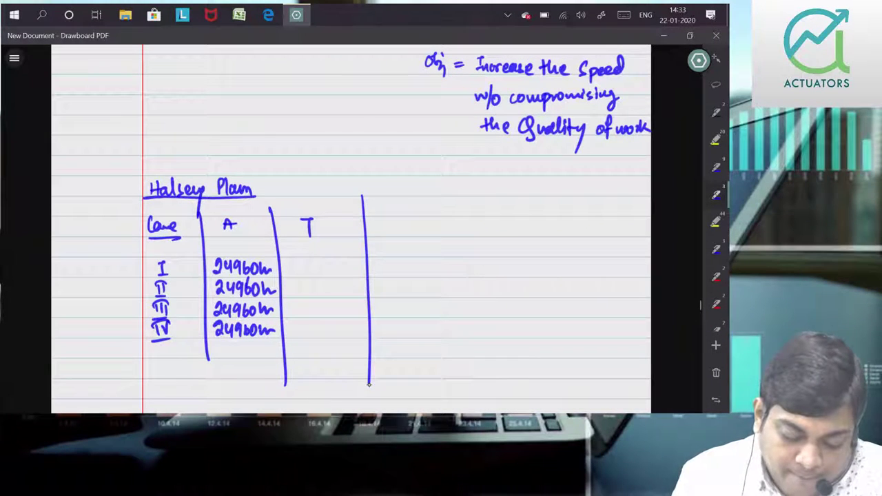
- Fill column T with 24960, 18720, 12480 and 6240, and head the 'Gua. wages' column
{"action": "mouse_move", "coordinate": [292, 266]}
{"action": "left_mouse_down"}
{"action": "mouse_move", "coordinate": [304, 275]}
{"action": "mouse_move", "coordinate": [315, 264]}
{"action": "mouse_move", "coordinate": [328, 275]}
{"action": "mouse_move", "coordinate": [359, 273]}
{"action": "left_mouse_up"}
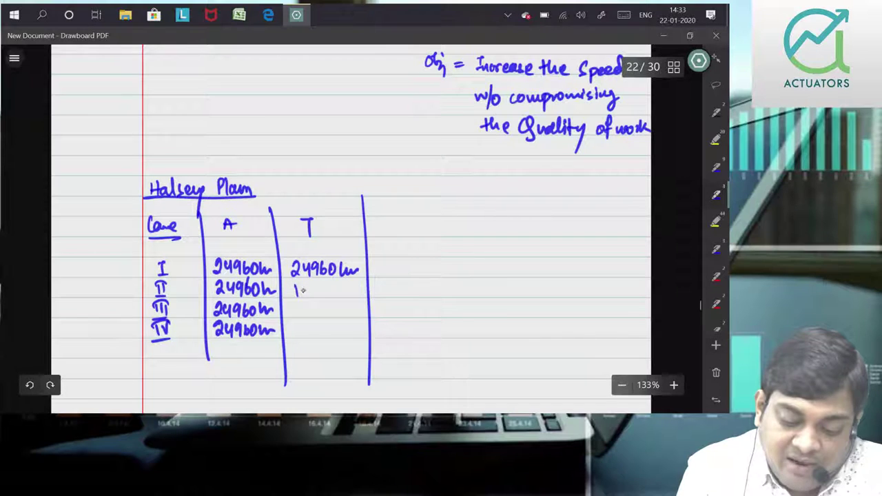
{"action": "left_click_drag", "start_coordinate": [314, 282], "coordinate": [365, 290]}
{"action": "mouse_move", "coordinate": [297, 303]}
{"action": "left_mouse_down"}
{"action": "mouse_move", "coordinate": [313, 313]}
{"action": "mouse_move", "coordinate": [359, 312]}
{"action": "left_mouse_up"}
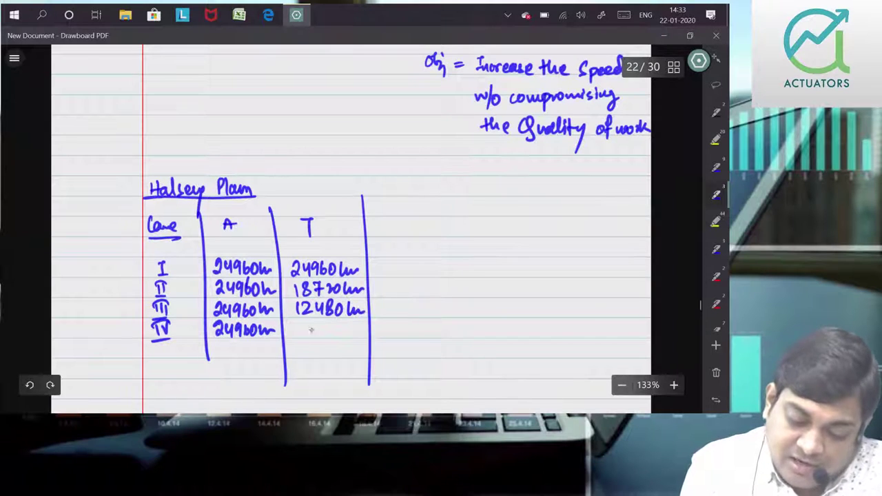
{"action": "left_click_drag", "start_coordinate": [331, 324], "coordinate": [368, 338]}
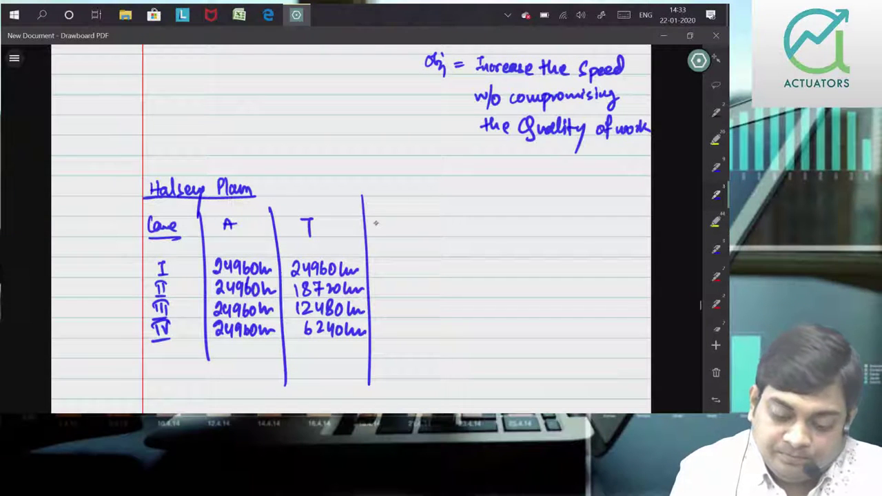
{"action": "mouse_move", "coordinate": [383, 221]}
{"action": "left_mouse_down"}
{"action": "mouse_move", "coordinate": [384, 230]}
{"action": "mouse_move", "coordinate": [446, 230]}
{"action": "left_mouse_up"}
{"action": "left_click_drag", "start_coordinate": [452, 221], "coordinate": [443, 250]}
- Add the T×R note and divider, then write 499200 for case IV and 998400 for case III
{"action": "left_click_drag", "start_coordinate": [471, 198], "coordinate": [471, 383]}
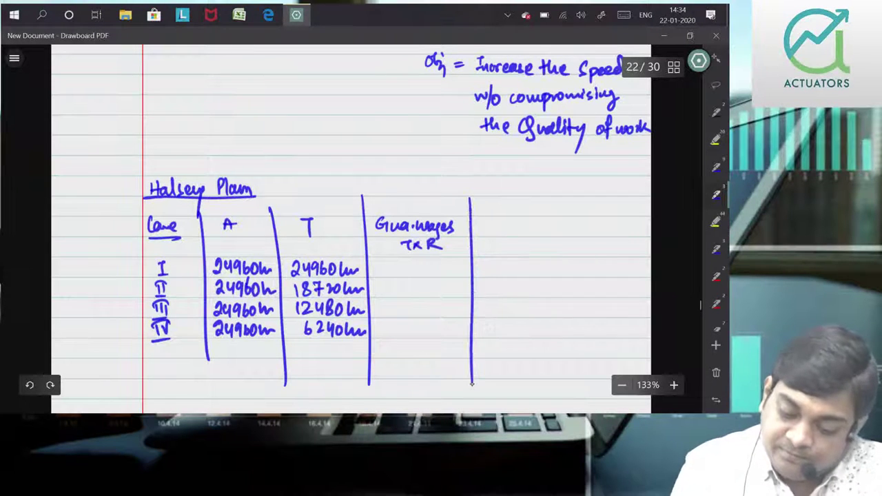
{"action": "left_click_drag", "start_coordinate": [399, 234], "coordinate": [398, 255]}
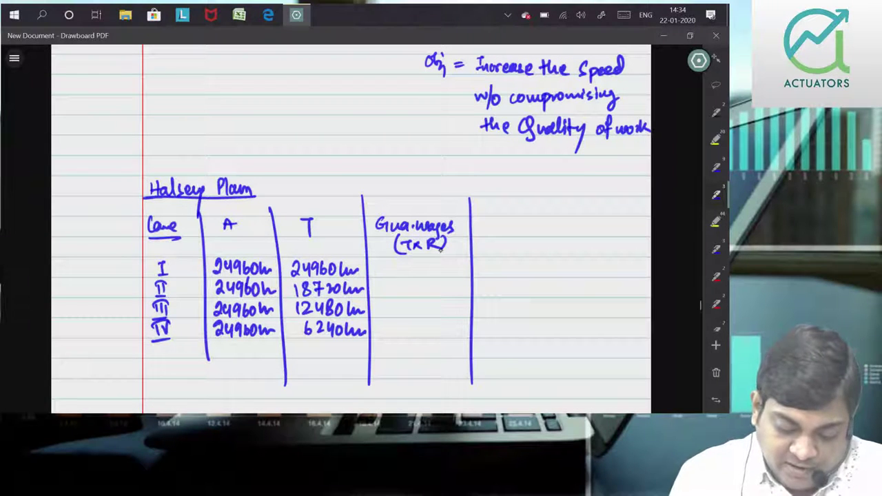
{"action": "mouse_move", "coordinate": [397, 323]}
{"action": "left_mouse_down"}
{"action": "mouse_move", "coordinate": [400, 334]}
{"action": "mouse_move", "coordinate": [416, 336]}
{"action": "left_mouse_up"}
{"action": "left_click_drag", "start_coordinate": [421, 325], "coordinate": [430, 335]}
{"action": "left_click_drag", "start_coordinate": [435, 324], "coordinate": [446, 325]}
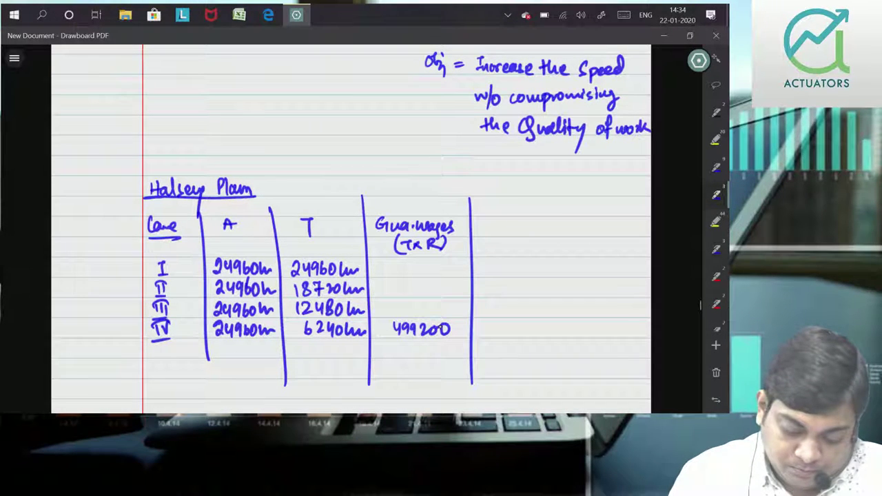
{"action": "mouse_move", "coordinate": [397, 305]}
{"action": "left_mouse_down"}
{"action": "mouse_move", "coordinate": [396, 314]}
{"action": "mouse_move", "coordinate": [430, 315]}
{"action": "left_mouse_up"}
{"action": "left_click_drag", "start_coordinate": [436, 305], "coordinate": [445, 315]}
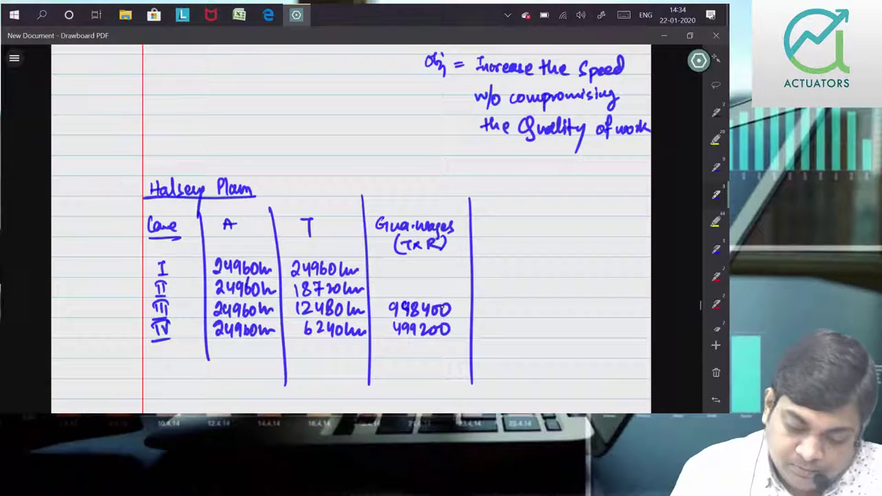
- Write guaranteed wages 1996800 for case I and 1497600 for case II, and begin the Bonus heading
{"action": "mouse_move", "coordinate": [386, 262]}
{"action": "left_mouse_down"}
{"action": "mouse_move", "coordinate": [386, 272]}
{"action": "mouse_move", "coordinate": [410, 276]}
{"action": "left_mouse_up"}
{"action": "left_click_drag", "start_coordinate": [421, 262], "coordinate": [417, 273]}
{"action": "left_click_drag", "start_coordinate": [442, 260], "coordinate": [452, 262]}
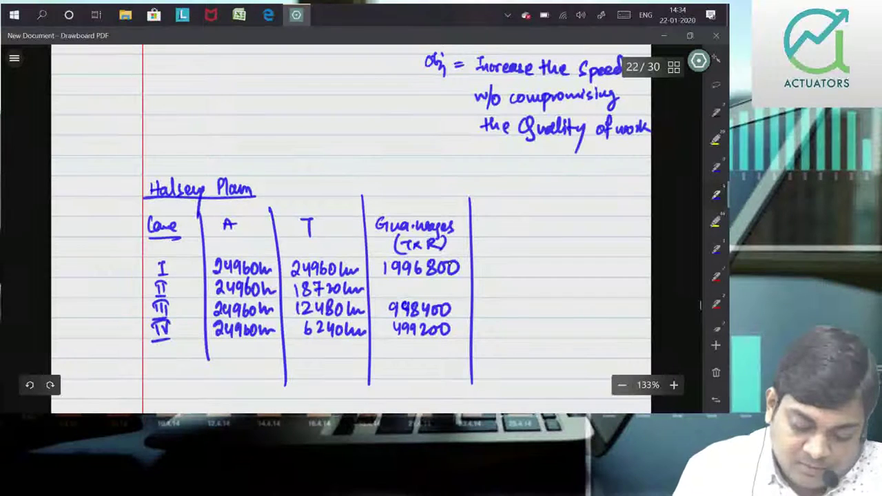
{"action": "mouse_move", "coordinate": [387, 284]}
{"action": "left_mouse_down"}
{"action": "mouse_move", "coordinate": [386, 295]}
{"action": "mouse_move", "coordinate": [397, 297]}
{"action": "left_mouse_up"}
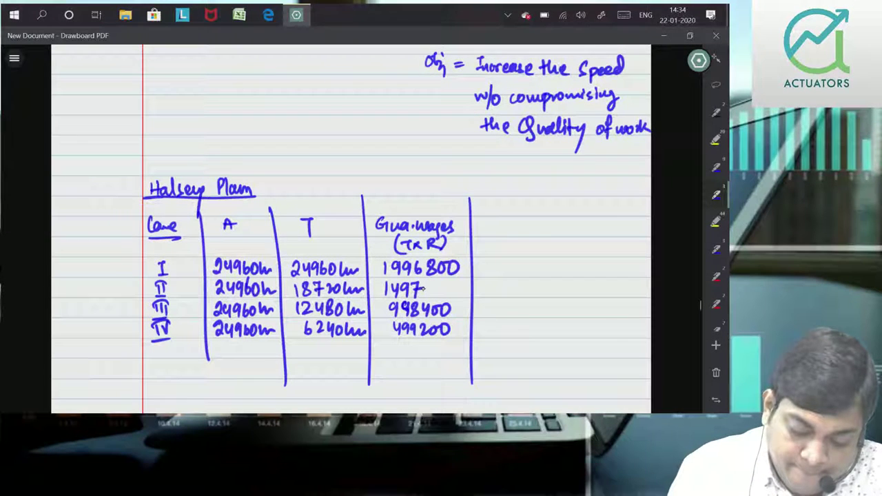
{"action": "mouse_move", "coordinate": [437, 282]}
{"action": "left_mouse_down"}
{"action": "mouse_move", "coordinate": [432, 291]}
{"action": "mouse_move", "coordinate": [451, 284]}
{"action": "left_mouse_up"}
{"action": "mouse_move", "coordinate": [478, 219]}
{"action": "left_mouse_down"}
{"action": "mouse_move", "coordinate": [478, 233]}
{"action": "mouse_move", "coordinate": [511, 232]}
{"action": "left_mouse_up"}
- Head the Bonus and TE columns with dividers, start the per-hour heading, and dash case I's bonus
{"action": "left_click_drag", "start_coordinate": [514, 223], "coordinate": [524, 232]}
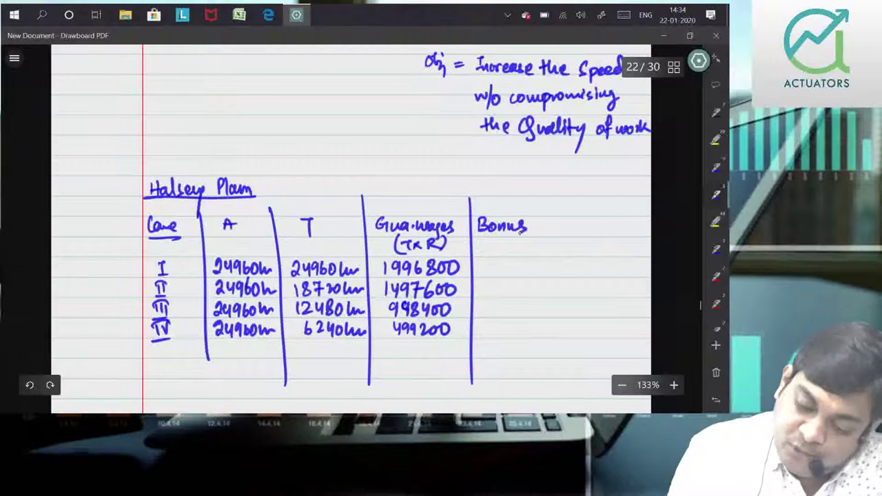
{"action": "left_click_drag", "start_coordinate": [554, 196], "coordinate": [558, 382]}
{"action": "left_click_drag", "start_coordinate": [564, 220], "coordinate": [574, 220]}
{"action": "mouse_move", "coordinate": [569, 220]}
{"action": "left_mouse_down"}
{"action": "mouse_move", "coordinate": [568, 231]}
{"action": "mouse_move", "coordinate": [589, 230]}
{"action": "left_mouse_up"}
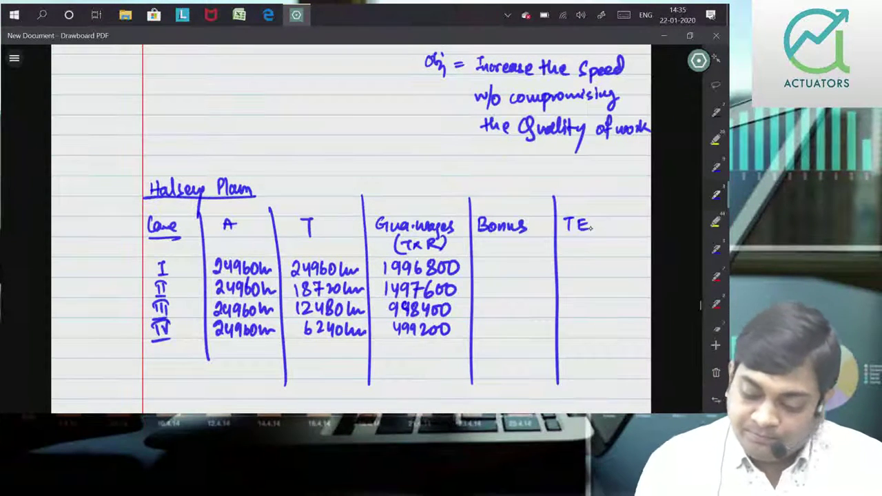
{"action": "left_click_drag", "start_coordinate": [613, 196], "coordinate": [613, 383]}
{"action": "mouse_move", "coordinate": [627, 219]}
{"action": "left_mouse_down"}
{"action": "mouse_move", "coordinate": [626, 232]}
{"action": "mouse_move", "coordinate": [634, 217]}
{"action": "mouse_move", "coordinate": [648, 226]}
{"action": "left_mouse_up"}
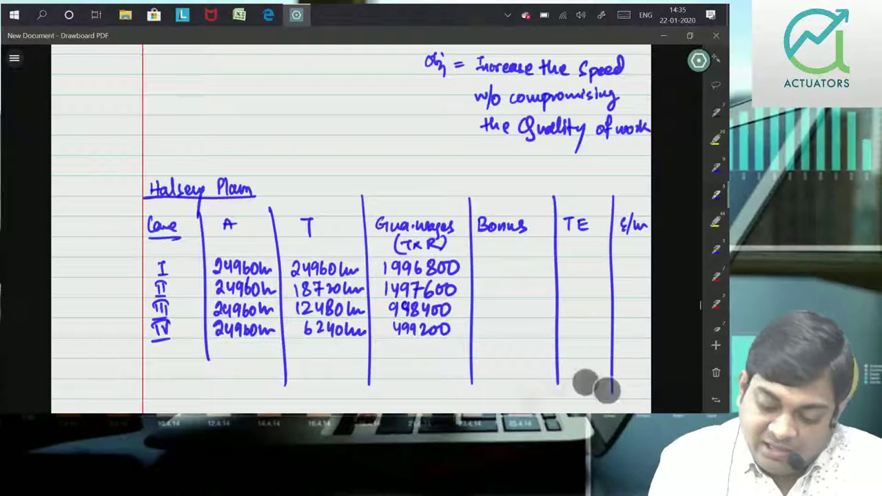
{"action": "left_click_drag", "start_coordinate": [505, 264], "coordinate": [518, 264]}
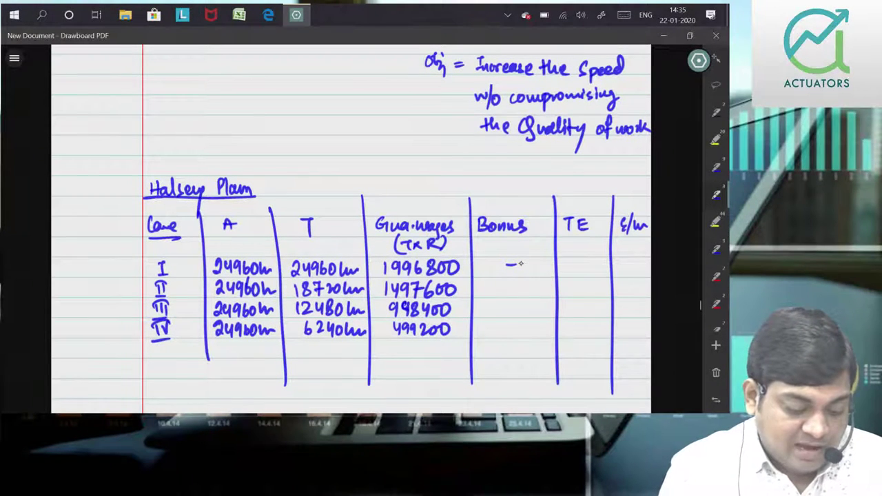
- Write case II's bonus 249600 and TE 1747200, and add TE/T above the last column
{"action": "left_click_drag", "start_coordinate": [480, 286], "coordinate": [516, 293]}
{"action": "left_click_drag", "start_coordinate": [525, 285], "coordinate": [525, 285]}
{"action": "left_click_drag", "start_coordinate": [536, 284], "coordinate": [535, 286]}
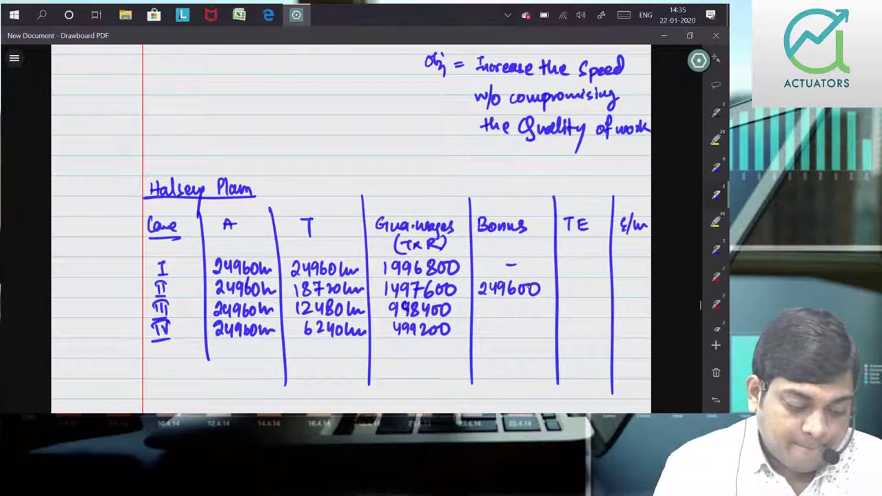
{"action": "mouse_move", "coordinate": [562, 282]}
{"action": "left_mouse_down"}
{"action": "mouse_move", "coordinate": [567, 296]}
{"action": "mouse_move", "coordinate": [599, 295]}
{"action": "left_mouse_up"}
{"action": "left_click_drag", "start_coordinate": [603, 286], "coordinate": [603, 286]}
{"action": "left_click_drag", "start_coordinate": [610, 285], "coordinate": [609, 285]}
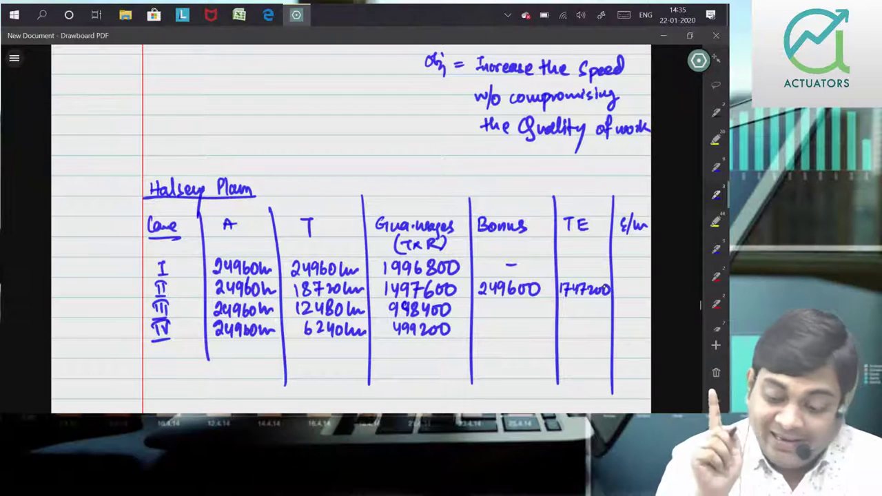
{"action": "mouse_move", "coordinate": [620, 189]}
{"action": "left_mouse_down"}
{"action": "mouse_move", "coordinate": [631, 207]}
{"action": "mouse_move", "coordinate": [616, 201]}
{"action": "mouse_move", "coordinate": [639, 204]}
{"action": "left_mouse_up"}
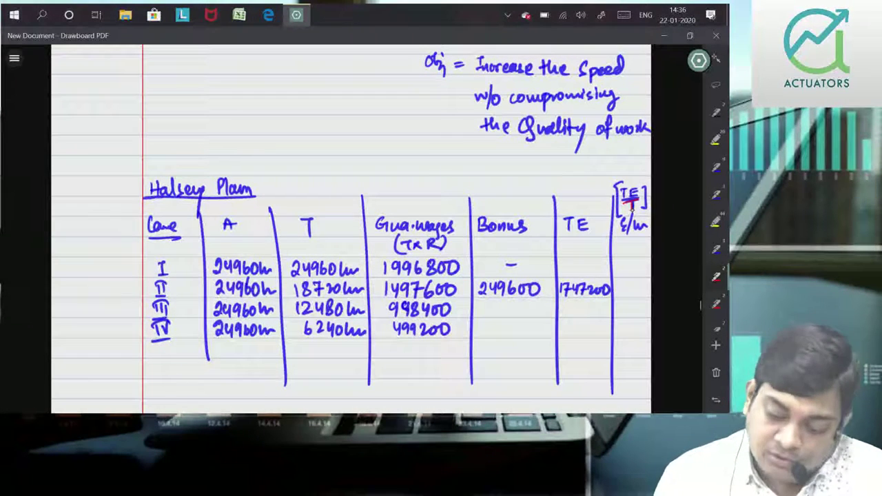
{"action": "mouse_move", "coordinate": [620, 287]}
{"action": "left_mouse_down"}
{"action": "mouse_move", "coordinate": [619, 295]}
{"action": "mouse_move", "coordinate": [642, 295]}
{"action": "left_mouse_up"}
- Finish case II's red rate 93.33 and write 1996800 as case I's total earnings
{"action": "left_click", "coordinate": [632, 293]}
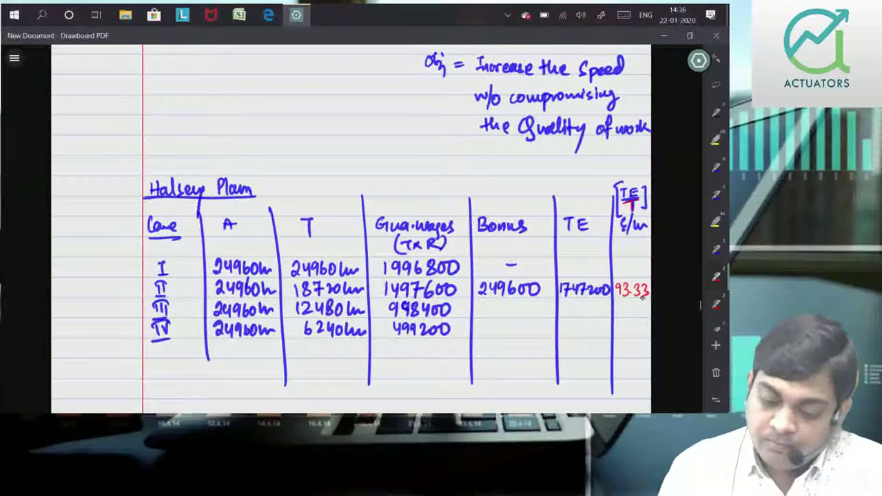
{"action": "mouse_move", "coordinate": [562, 263]}
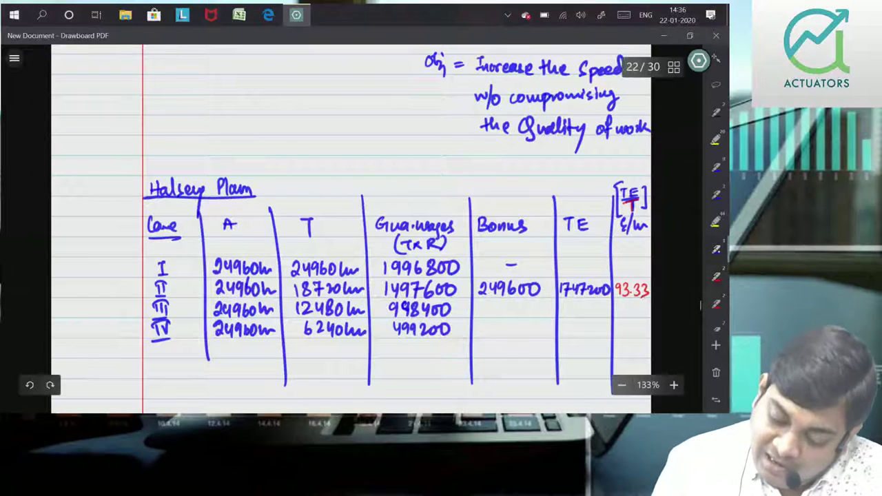
{"action": "mouse_move", "coordinate": [562, 264]}
{"action": "left_mouse_down"}
{"action": "mouse_move", "coordinate": [569, 272]}
{"action": "mouse_move", "coordinate": [634, 265]}
{"action": "left_mouse_up"}
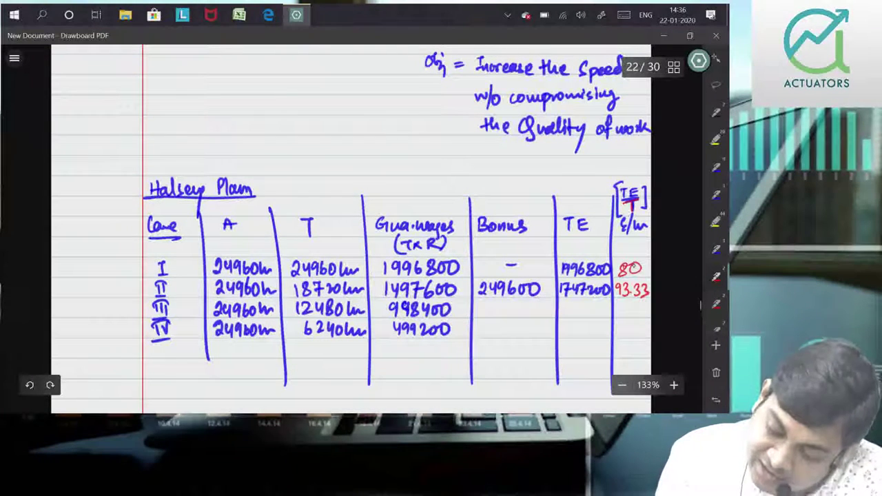
{"action": "scroll", "coordinate": [679, 262], "scroll_direction": "down", "scroll_amount": 1}
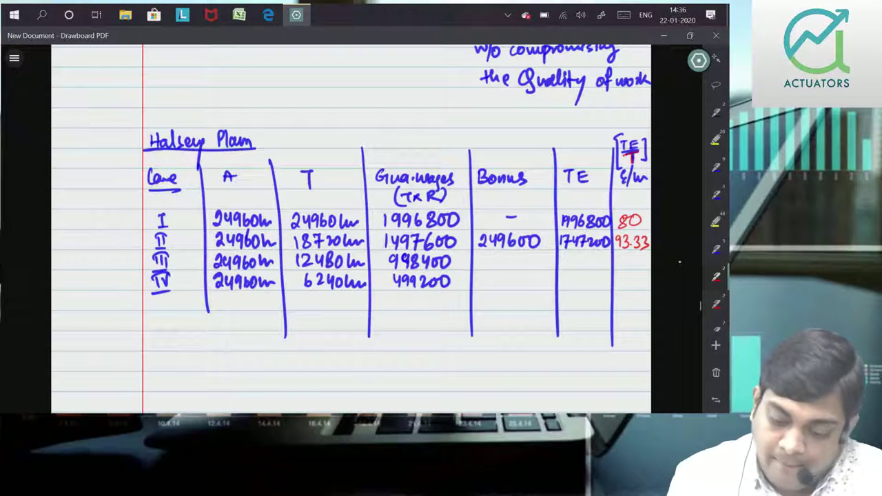
- Write case III's bonus 499200 and TE 1497600, with its per-hour rate 120 in red
{"action": "left_click_drag", "start_coordinate": [481, 255], "coordinate": [495, 259]}
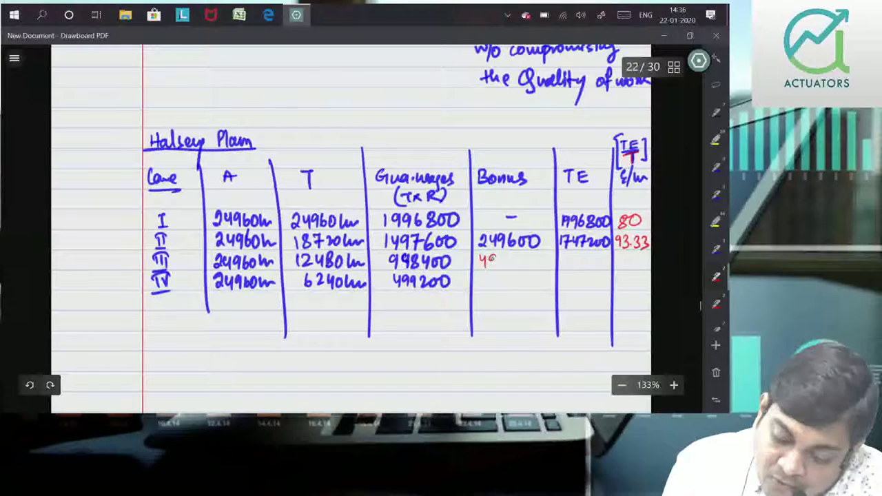
{"action": "left_click", "coordinate": [715, 250]}
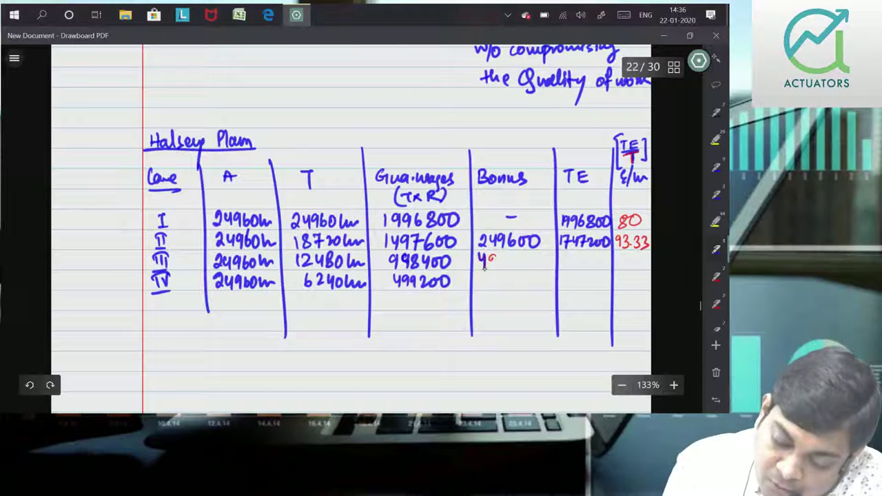
{"action": "mouse_move", "coordinate": [499, 256]}
{"action": "left_mouse_down"}
{"action": "mouse_move", "coordinate": [503, 267]}
{"action": "mouse_move", "coordinate": [537, 255]}
{"action": "left_mouse_up"}
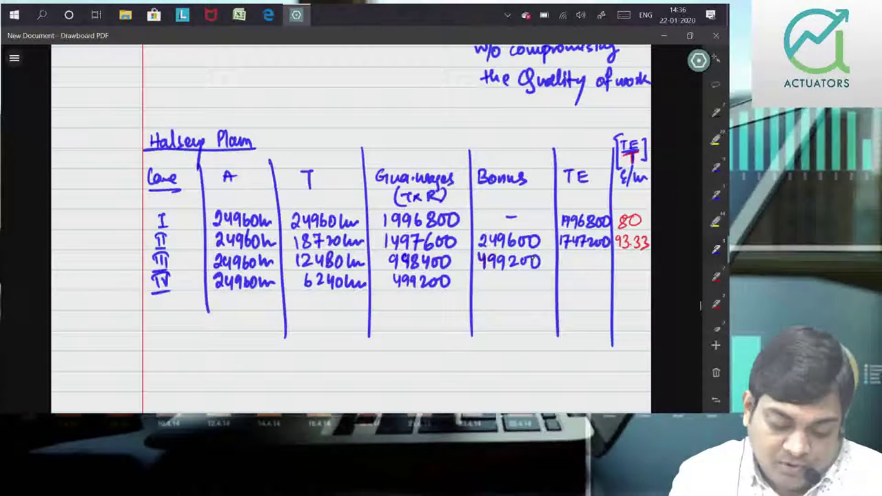
{"action": "mouse_move", "coordinate": [561, 257]}
{"action": "left_mouse_down"}
{"action": "mouse_move", "coordinate": [561, 266]}
{"action": "mouse_move", "coordinate": [584, 269]}
{"action": "mouse_move", "coordinate": [599, 260]}
{"action": "left_mouse_up"}
{"action": "left_click_drag", "start_coordinate": [609, 257], "coordinate": [608, 260]}
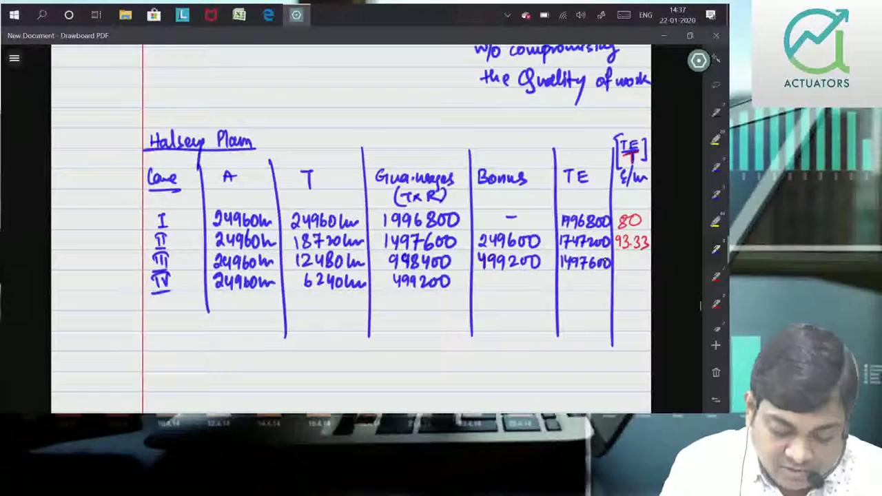
{"action": "scroll", "coordinate": [346, 228], "scroll_direction": "up", "scroll_amount": 3}
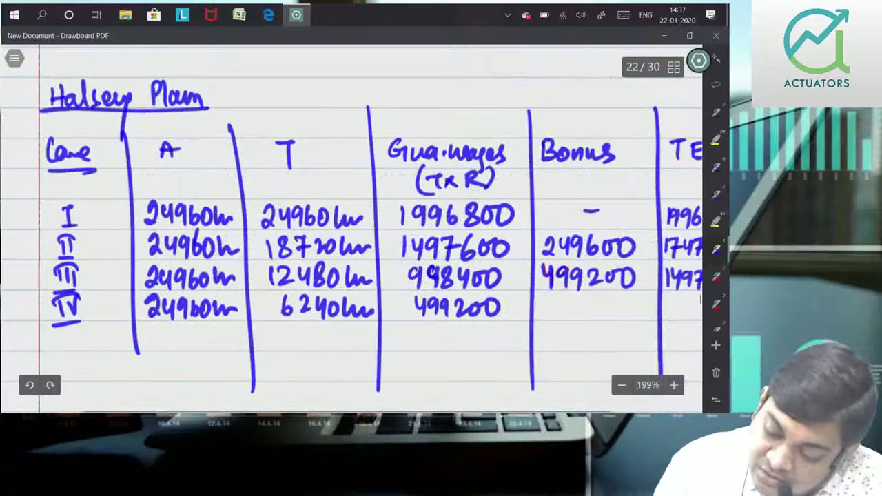
{"action": "scroll", "coordinate": [348, 231], "scroll_direction": "down", "scroll_amount": 3}
{"action": "left_click_drag", "start_coordinate": [622, 259], "coordinate": [622, 267]}
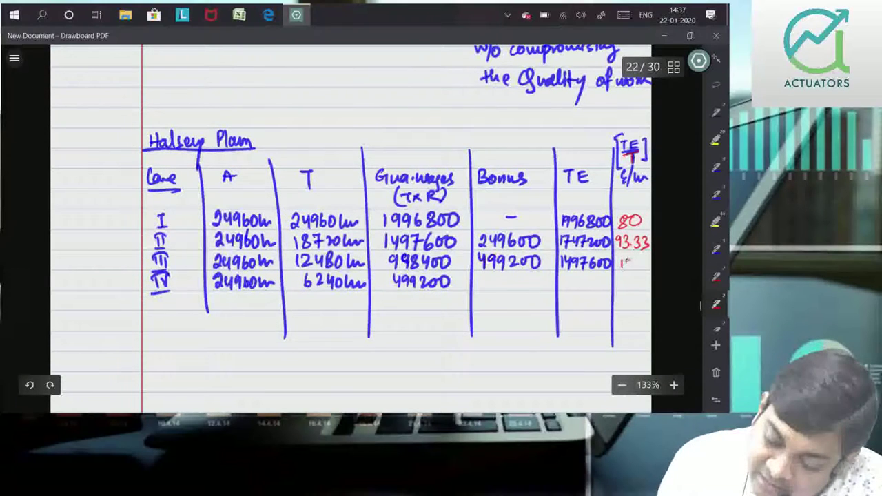
- In blue, write case IV's bonus 748800 and TE 1248000, and its per-hour rate 200
{"action": "left_click", "coordinate": [716, 250]}
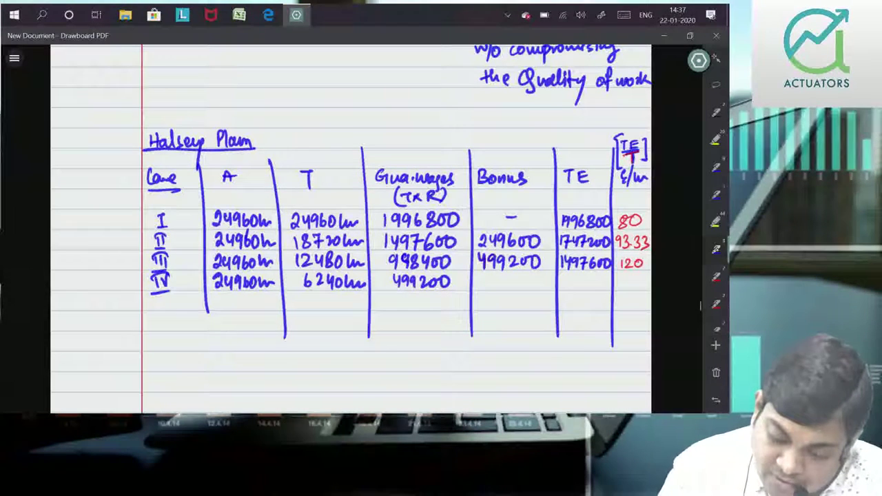
{"action": "mouse_move", "coordinate": [478, 278]}
{"action": "left_mouse_down"}
{"action": "mouse_move", "coordinate": [483, 289]}
{"action": "mouse_move", "coordinate": [540, 277]}
{"action": "left_mouse_up"}
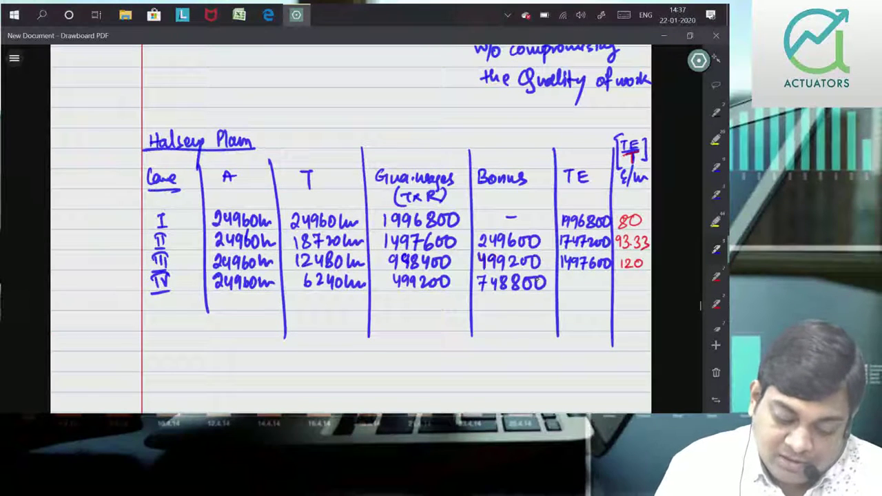
{"action": "left_click_drag", "start_coordinate": [561, 278], "coordinate": [562, 287]}
{"action": "left_click_drag", "start_coordinate": [565, 279], "coordinate": [584, 279]}
{"action": "left_click_drag", "start_coordinate": [592, 279], "coordinate": [590, 279]}
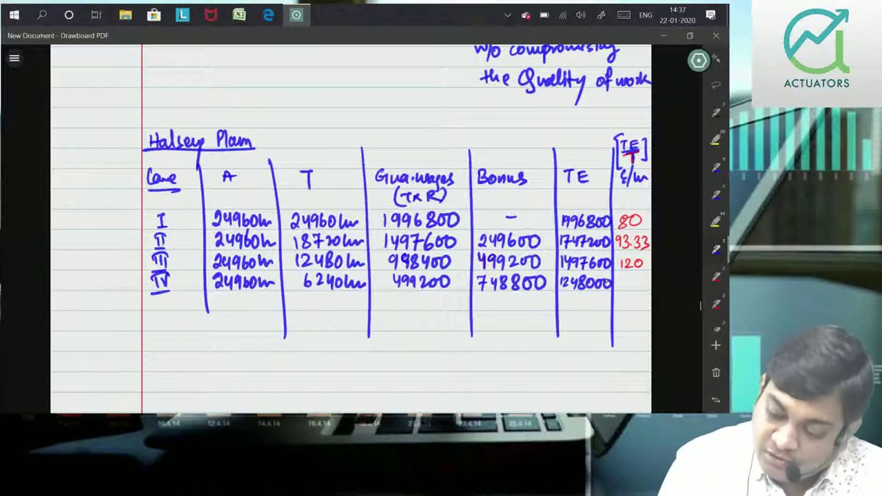
{"action": "left_click_drag", "start_coordinate": [634, 277], "coordinate": [632, 277]}
{"action": "left_click_drag", "start_coordinate": [645, 277], "coordinate": [643, 278]}
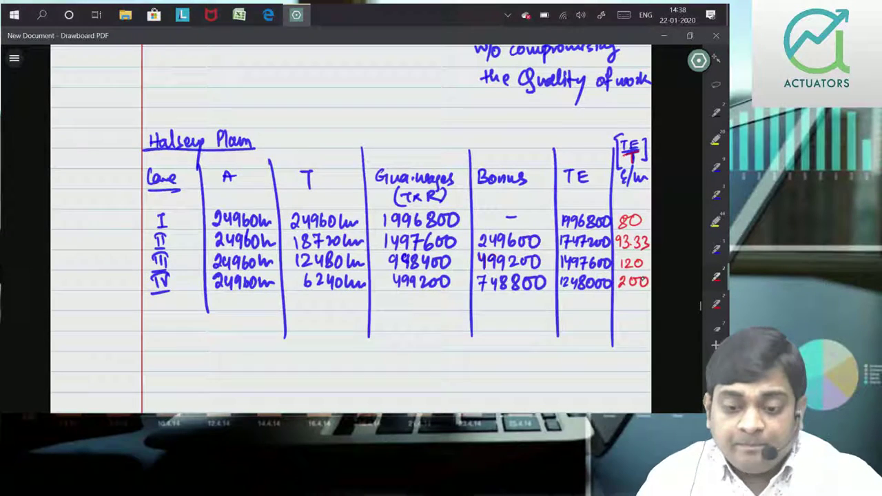
{"action": "scroll", "coordinate": [81, 236], "scroll_direction": "down", "scroll_amount": 2}
- Write the red ½×(A−T)×R formula with an arrow to Bonus, then begin the Rowan Plan heading below
{"action": "mouse_move", "coordinate": [81, 236]}
{"action": "left_mouse_down"}
{"action": "mouse_move", "coordinate": [76, 209]}
{"action": "mouse_move", "coordinate": [78, 283]}
{"action": "left_mouse_up"}
{"action": "left_click_drag", "start_coordinate": [473, 125], "coordinate": [477, 134]}
{"action": "left_click_drag", "start_coordinate": [471, 137], "coordinate": [487, 138]}
{"action": "mouse_move", "coordinate": [492, 128]}
{"action": "left_mouse_down"}
{"action": "mouse_move", "coordinate": [490, 140]}
{"action": "mouse_move", "coordinate": [518, 129]}
{"action": "mouse_move", "coordinate": [521, 141]}
{"action": "left_mouse_up"}
{"action": "left_click_drag", "start_coordinate": [525, 122], "coordinate": [527, 141]}
{"action": "mouse_move", "coordinate": [534, 127]}
{"action": "left_mouse_down"}
{"action": "mouse_move", "coordinate": [535, 136]}
{"action": "mouse_move", "coordinate": [560, 141]}
{"action": "left_mouse_up"}
{"action": "mouse_move", "coordinate": [474, 109]}
{"action": "left_mouse_down"}
{"action": "mouse_move", "coordinate": [471, 146]}
{"action": "mouse_move", "coordinate": [510, 152]}
{"action": "left_mouse_up"}
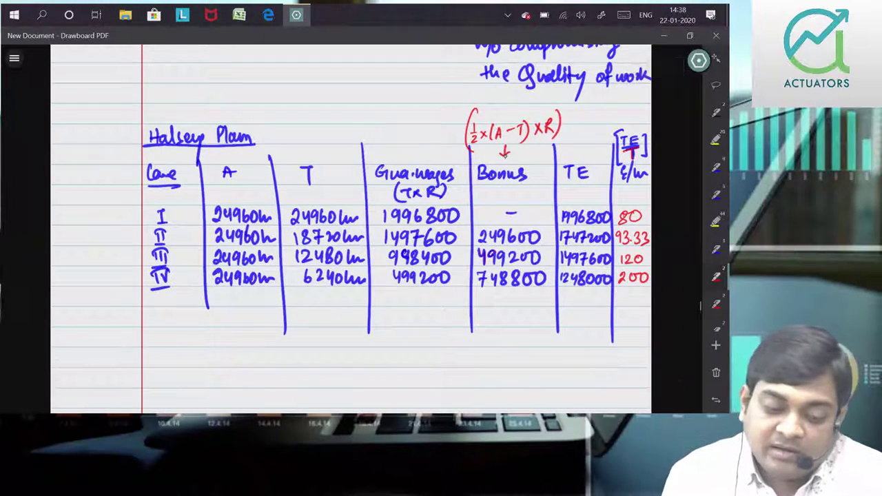
{"action": "left_click_drag", "start_coordinate": [79, 275], "coordinate": [78, 208]}
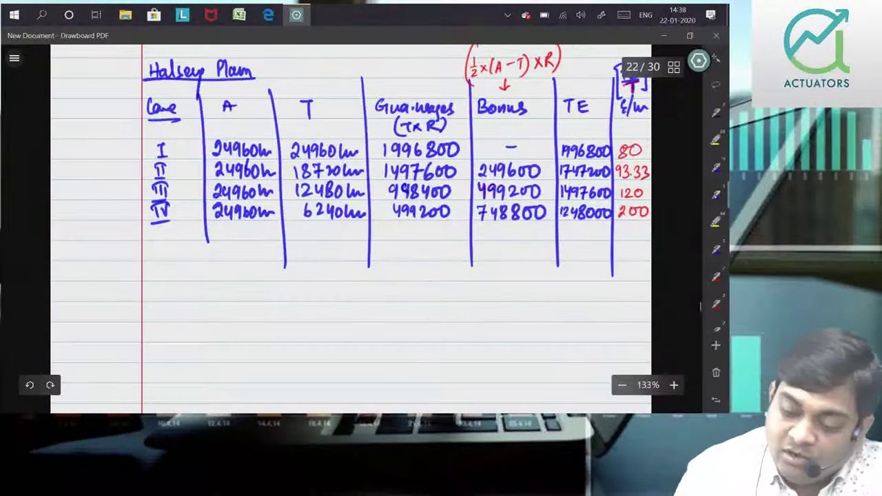
{"action": "left_click_drag", "start_coordinate": [157, 279], "coordinate": [235, 280]}
- Draw the Rowan table's top border and a Case column listing I to IV
{"action": "left_click_drag", "start_coordinate": [138, 300], "coordinate": [651, 295]}
{"action": "mouse_move", "coordinate": [133, 308]}
{"action": "left_mouse_down"}
{"action": "mouse_move", "coordinate": [146, 321]}
{"action": "mouse_move", "coordinate": [176, 319]}
{"action": "left_mouse_up"}
{"action": "left_click_drag", "start_coordinate": [146, 333], "coordinate": [150, 342]}
{"action": "left_click_drag", "start_coordinate": [144, 350], "coordinate": [151, 380]}
{"action": "mouse_move", "coordinate": [140, 381]}
{"action": "left_mouse_down"}
{"action": "mouse_move", "coordinate": [154, 380]}
{"action": "mouse_move", "coordinate": [153, 399]}
{"action": "left_mouse_up"}
{"action": "left_click_drag", "start_coordinate": [142, 404], "coordinate": [161, 402]}
{"action": "left_click_drag", "start_coordinate": [181, 297], "coordinate": [190, 413]}
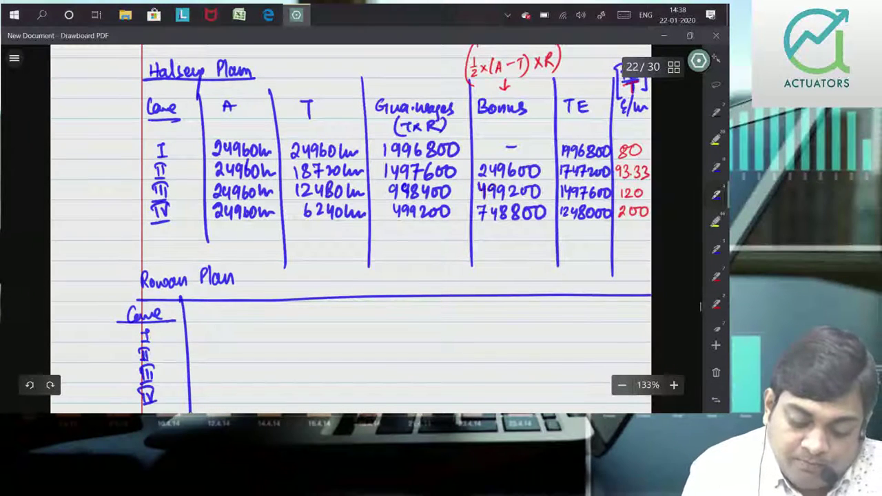
- Head column A and write 24960hr as actual hours for each case
{"action": "mouse_move", "coordinate": [211, 319]}
{"action": "left_mouse_down"}
{"action": "mouse_move", "coordinate": [222, 308]}
{"action": "mouse_move", "coordinate": [249, 321]}
{"action": "mouse_move", "coordinate": [262, 413]}
{"action": "left_mouse_up"}
{"action": "left_click_drag", "start_coordinate": [204, 329], "coordinate": [254, 339]}
{"action": "left_click_drag", "start_coordinate": [196, 349], "coordinate": [203, 358]}
{"action": "left_click_drag", "start_coordinate": [207, 347], "coordinate": [253, 361]}
{"action": "mouse_move", "coordinate": [196, 365]}
{"action": "left_mouse_down"}
{"action": "mouse_move", "coordinate": [206, 378]}
{"action": "mouse_move", "coordinate": [253, 381]}
{"action": "left_mouse_up"}
{"action": "left_click_drag", "start_coordinate": [197, 385], "coordinate": [219, 405]}
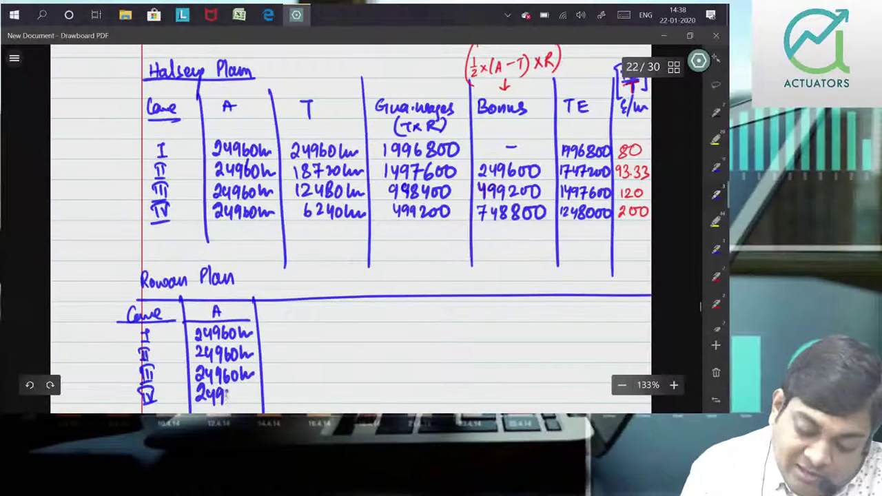
- Head column T and write times 24960, 18720, 12480 hr for cases I to III, starting case IV
{"action": "left_click_drag", "start_coordinate": [281, 304], "coordinate": [296, 304]}
{"action": "mouse_move", "coordinate": [290, 304]}
{"action": "left_mouse_down"}
{"action": "mouse_move", "coordinate": [290, 321]}
{"action": "mouse_move", "coordinate": [361, 321]}
{"action": "mouse_move", "coordinate": [369, 414]}
{"action": "left_mouse_up"}
{"action": "mouse_move", "coordinate": [275, 327]}
{"action": "left_mouse_down"}
{"action": "mouse_move", "coordinate": [284, 339]}
{"action": "mouse_move", "coordinate": [307, 339]}
{"action": "left_mouse_up"}
{"action": "left_click_drag", "start_coordinate": [318, 329], "coordinate": [343, 336]}
{"action": "left_click_drag", "start_coordinate": [292, 347], "coordinate": [316, 360]}
{"action": "mouse_move", "coordinate": [323, 351]}
{"action": "left_mouse_down"}
{"action": "mouse_move", "coordinate": [279, 381]}
{"action": "mouse_move", "coordinate": [321, 372]}
{"action": "left_mouse_up"}
{"action": "left_click_drag", "start_coordinate": [338, 369], "coordinate": [352, 377]}
{"action": "mouse_move", "coordinate": [292, 383]}
{"action": "left_mouse_down"}
{"action": "mouse_move", "coordinate": [287, 395]}
{"action": "mouse_move", "coordinate": [307, 400]}
{"action": "mouse_move", "coordinate": [359, 394]}
{"action": "left_mouse_up"}
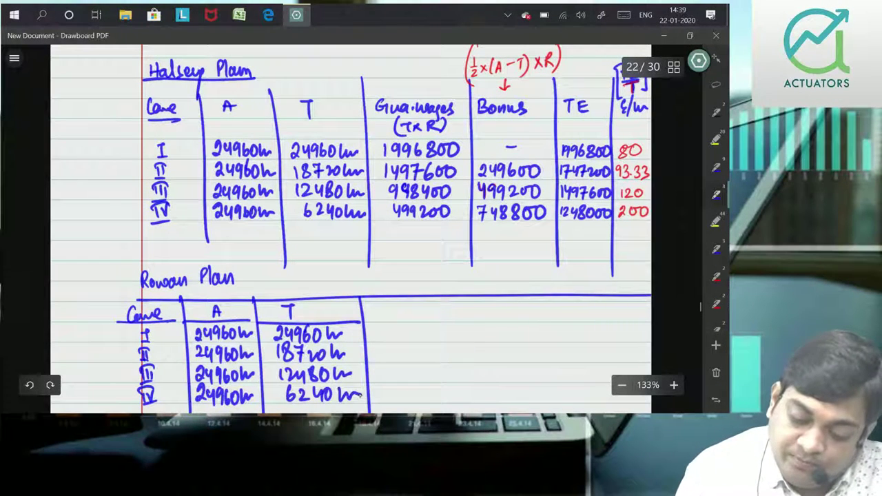
- Head the G/W column and write 1996800, 1497600, 998400 and 499200 for cases I to IV
{"action": "mouse_move", "coordinate": [383, 304]}
{"action": "left_mouse_down"}
{"action": "mouse_move", "coordinate": [372, 318]}
{"action": "mouse_move", "coordinate": [390, 315]}
{"action": "left_mouse_up"}
{"action": "mouse_move", "coordinate": [391, 303]}
{"action": "left_mouse_down"}
{"action": "mouse_move", "coordinate": [435, 317]}
{"action": "mouse_move", "coordinate": [470, 412]}
{"action": "left_mouse_up"}
{"action": "left_click_drag", "start_coordinate": [386, 324], "coordinate": [384, 339]}
{"action": "mouse_move", "coordinate": [396, 326]}
{"action": "left_mouse_down"}
{"action": "mouse_move", "coordinate": [393, 339]}
{"action": "mouse_move", "coordinate": [402, 338]}
{"action": "left_mouse_up"}
{"action": "mouse_move", "coordinate": [418, 324]}
{"action": "left_mouse_down"}
{"action": "mouse_move", "coordinate": [414, 337]}
{"action": "mouse_move", "coordinate": [438, 326]}
{"action": "left_mouse_up"}
{"action": "left_click_drag", "start_coordinate": [449, 325], "coordinate": [448, 327]}
{"action": "mouse_move", "coordinate": [395, 346]}
{"action": "left_mouse_down"}
{"action": "mouse_move", "coordinate": [400, 361]}
{"action": "mouse_move", "coordinate": [436, 347]}
{"action": "left_mouse_up"}
{"action": "left_click_drag", "start_coordinate": [448, 346], "coordinate": [447, 347]}
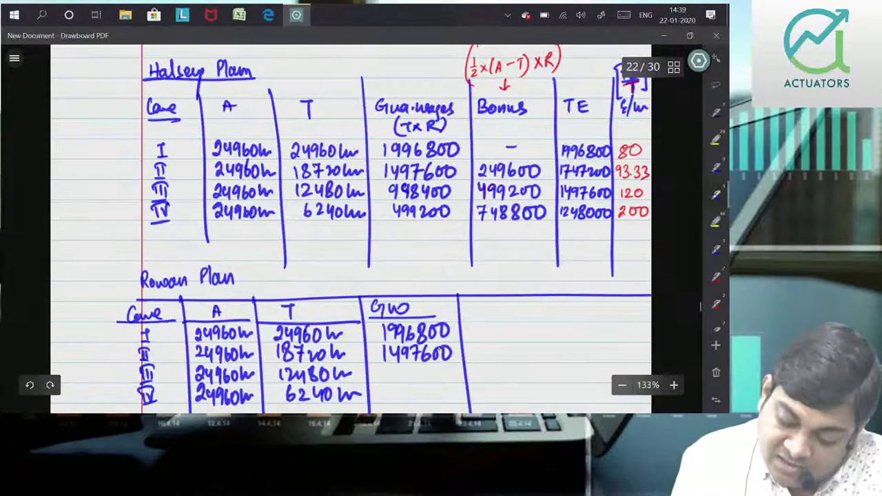
{"action": "left_click_drag", "start_coordinate": [406, 371], "coordinate": [405, 383]}
{"action": "mouse_move", "coordinate": [419, 370]}
{"action": "left_mouse_down"}
{"action": "mouse_move", "coordinate": [415, 383]}
{"action": "mouse_move", "coordinate": [451, 371]}
{"action": "left_mouse_up"}
{"action": "mouse_move", "coordinate": [412, 393]}
{"action": "left_mouse_down"}
{"action": "mouse_move", "coordinate": [407, 407]}
{"action": "mouse_move", "coordinate": [437, 401]}
{"action": "left_mouse_up"}
{"action": "left_click_drag", "start_coordinate": [445, 390], "coordinate": [452, 391]}
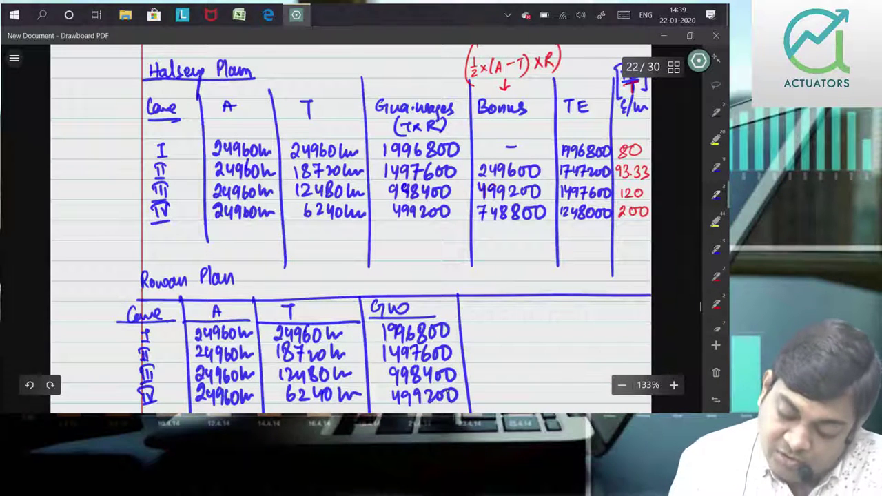
- Head the Bonus column and draw its divider
{"action": "left_click_drag", "start_coordinate": [470, 304], "coordinate": [471, 318]}
{"action": "left_click_drag", "start_coordinate": [484, 311], "coordinate": [518, 318]}
{"action": "mouse_move", "coordinate": [468, 320]}
{"action": "left_mouse_down"}
{"action": "mouse_move", "coordinate": [548, 317]}
{"action": "mouse_move", "coordinate": [557, 412]}
{"action": "left_mouse_up"}
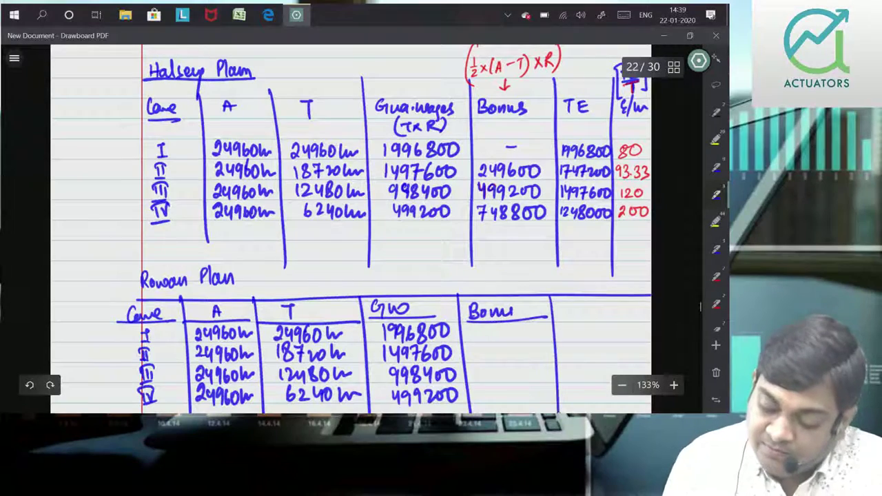
- Mark case I as having no Rowan bonus, and give case II bonus 374400 and total earnings 1872000
{"action": "left_click_drag", "start_coordinate": [497, 332], "coordinate": [509, 331]}
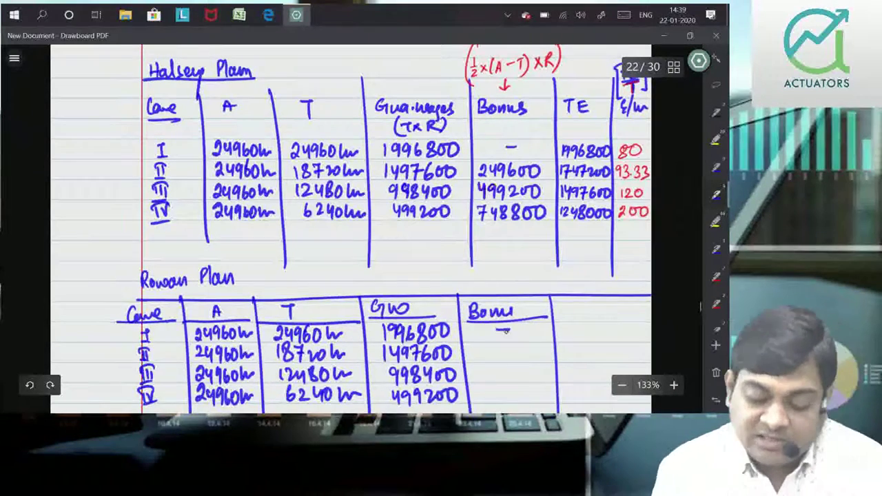
{"action": "scroll", "coordinate": [507, 331], "scroll_direction": "down", "scroll_amount": 1}
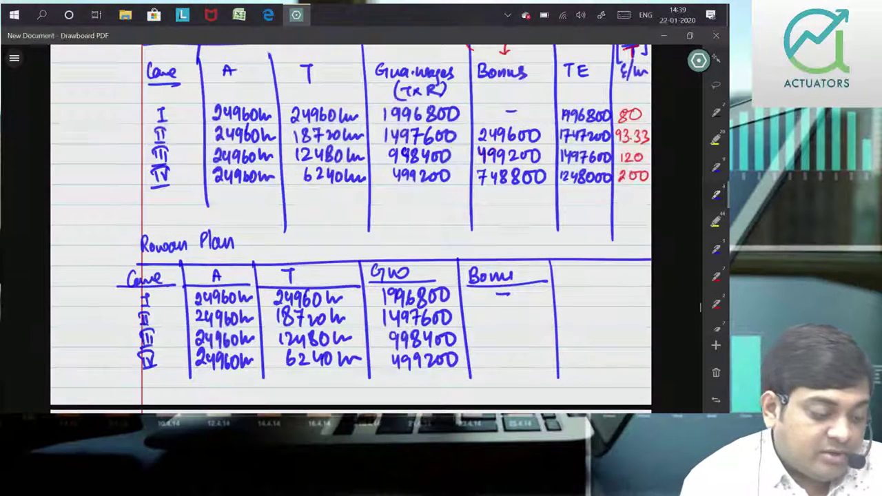
{"action": "mouse_move", "coordinate": [469, 312]}
{"action": "left_mouse_down"}
{"action": "mouse_move", "coordinate": [471, 323]}
{"action": "mouse_move", "coordinate": [501, 323]}
{"action": "left_mouse_up"}
{"action": "left_click_drag", "start_coordinate": [509, 314], "coordinate": [519, 324]}
{"action": "mouse_move", "coordinate": [561, 272]}
{"action": "left_mouse_down"}
{"action": "mouse_move", "coordinate": [570, 272]}
{"action": "mouse_move", "coordinate": [566, 282]}
{"action": "left_mouse_up"}
{"action": "mouse_move", "coordinate": [583, 271]}
{"action": "left_mouse_down"}
{"action": "mouse_move", "coordinate": [583, 282]}
{"action": "mouse_move", "coordinate": [572, 271]}
{"action": "mouse_move", "coordinate": [613, 399]}
{"action": "left_mouse_up"}
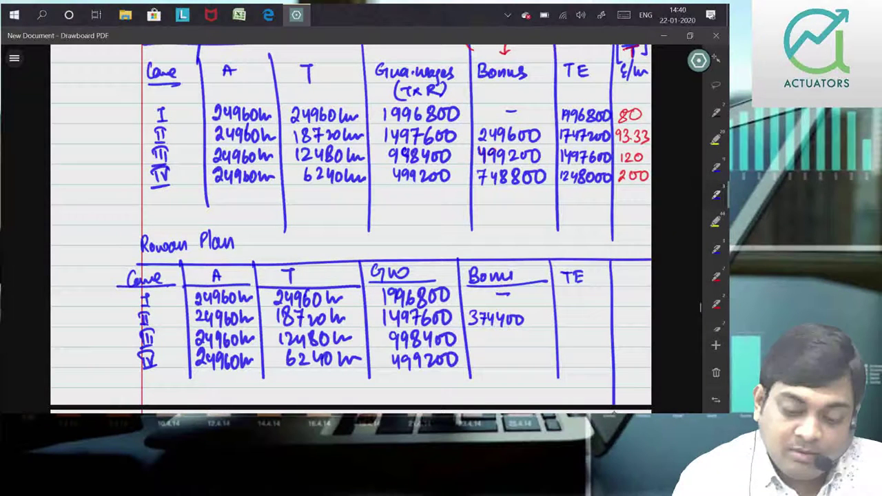
{"action": "mouse_move", "coordinate": [560, 315]}
{"action": "left_mouse_down"}
{"action": "mouse_move", "coordinate": [561, 325]}
{"action": "mouse_move", "coordinate": [570, 315]}
{"action": "mouse_move", "coordinate": [578, 326]}
{"action": "mouse_move", "coordinate": [591, 321]}
{"action": "left_mouse_up"}
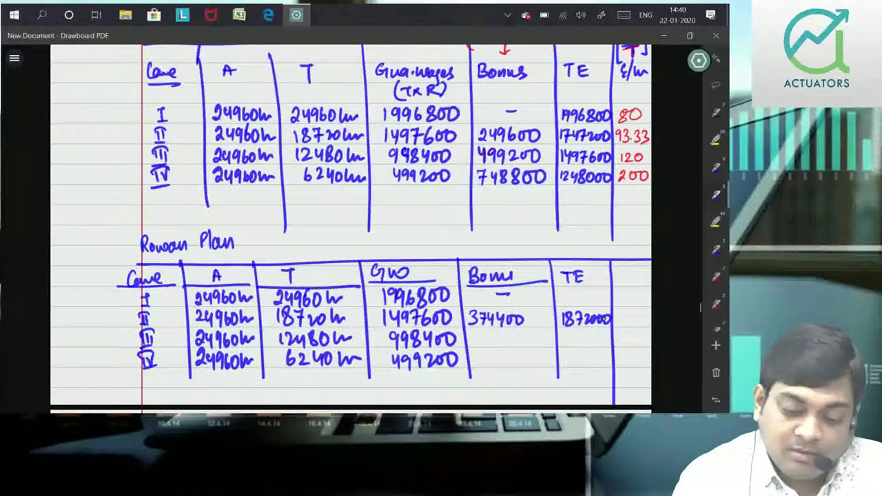
- Write case II's per-hour rate 100 in red, and underline the E/hr, Bonus and TE headings
{"action": "left_click", "coordinate": [715, 276]}
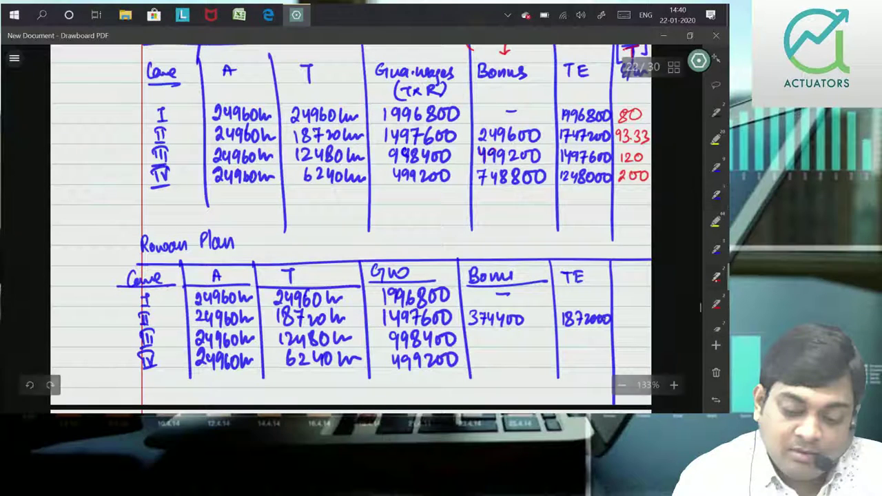
{"action": "mouse_move", "coordinate": [617, 313]}
{"action": "left_mouse_down"}
{"action": "mouse_move", "coordinate": [617, 325]}
{"action": "mouse_move", "coordinate": [627, 314]}
{"action": "left_mouse_up"}
{"action": "left_click_drag", "start_coordinate": [637, 313], "coordinate": [637, 292]}
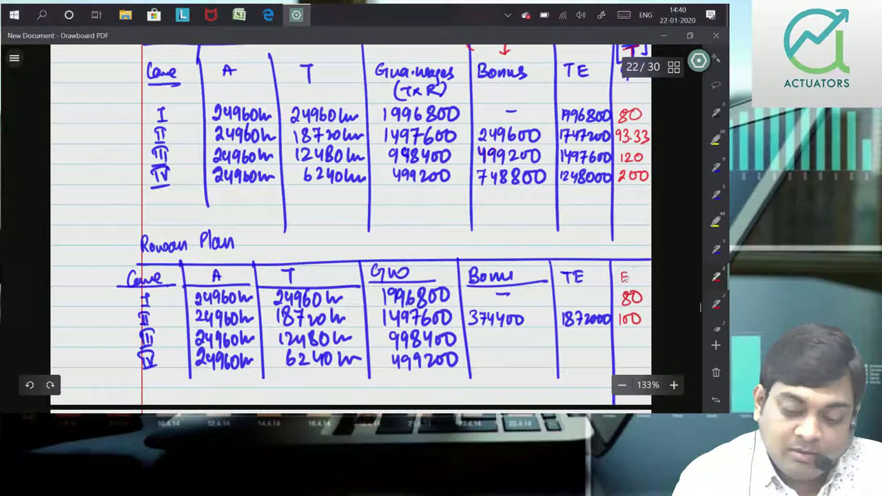
{"action": "left_click_drag", "start_coordinate": [618, 283], "coordinate": [648, 283]}
{"action": "left_click", "coordinate": [716, 249]}
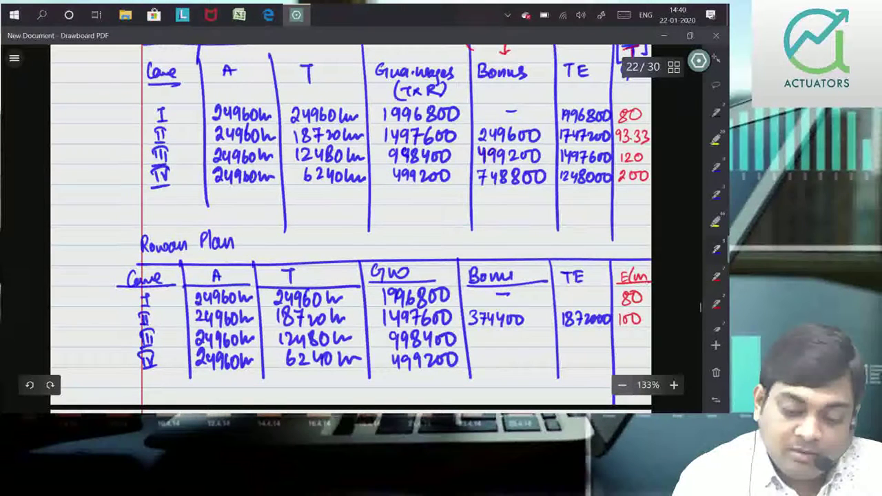
{"action": "left_click_drag", "start_coordinate": [536, 284], "coordinate": [660, 282]}
- Write case I's total earnings as 1996800
{"action": "left_click_drag", "start_coordinate": [559, 292], "coordinate": [559, 307]}
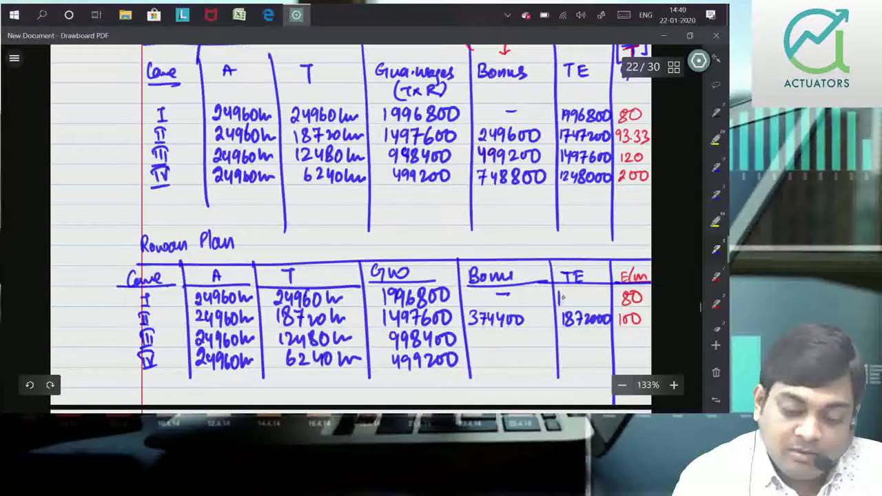
{"action": "mouse_move", "coordinate": [578, 293]}
{"action": "left_mouse_down"}
{"action": "mouse_move", "coordinate": [575, 306]}
{"action": "mouse_move", "coordinate": [601, 295]}
{"action": "left_mouse_up"}
{"action": "left_click_drag", "start_coordinate": [608, 294], "coordinate": [607, 295]}
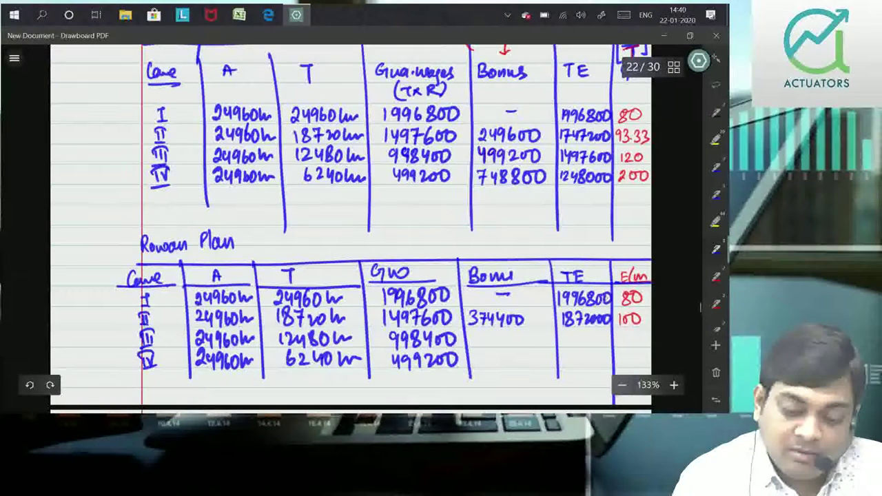
{"action": "scroll", "coordinate": [684, 323], "scroll_direction": "down", "scroll_amount": 3}
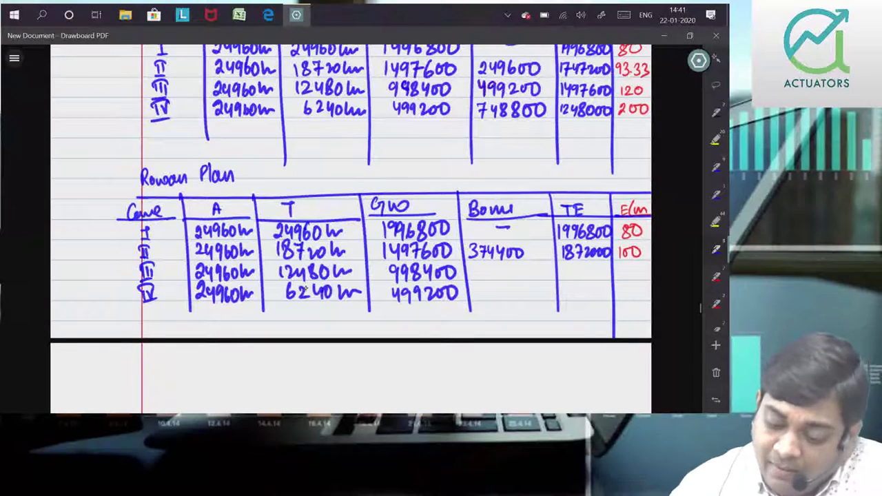
{"action": "scroll", "coordinate": [303, 289], "scroll_direction": "up", "scroll_amount": 1}
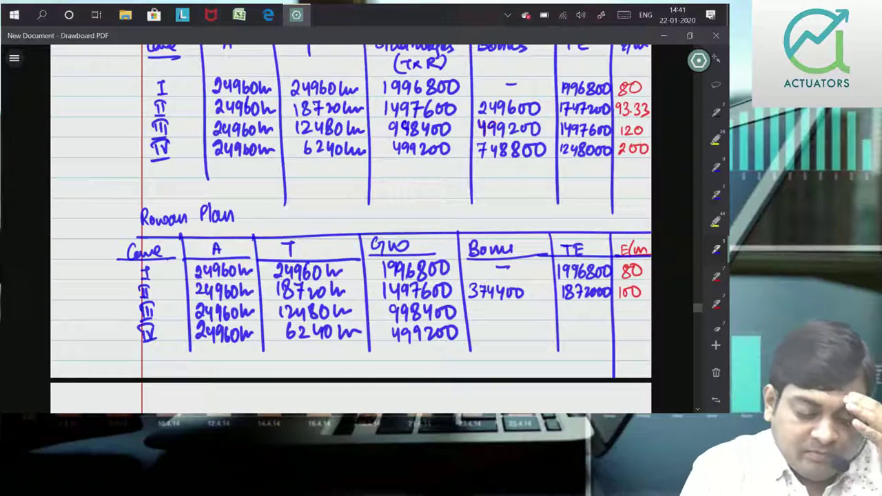
{"action": "left_click_drag", "start_coordinate": [62, 309], "coordinate": [89, 318]}
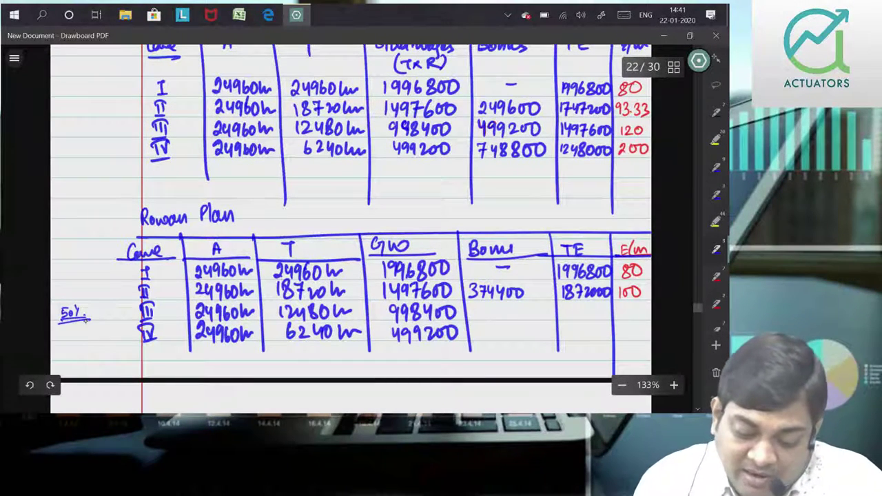
{"action": "left_click", "coordinate": [473, 309]}
{"action": "left_click_drag", "start_coordinate": [474, 306], "coordinate": [477, 317]}
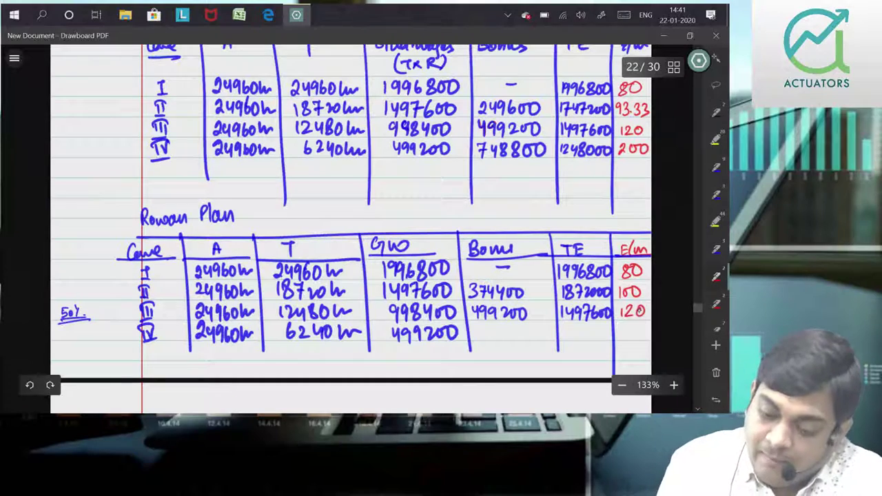
{"action": "scroll", "coordinate": [684, 290], "scroll_direction": "up", "scroll_amount": 1}
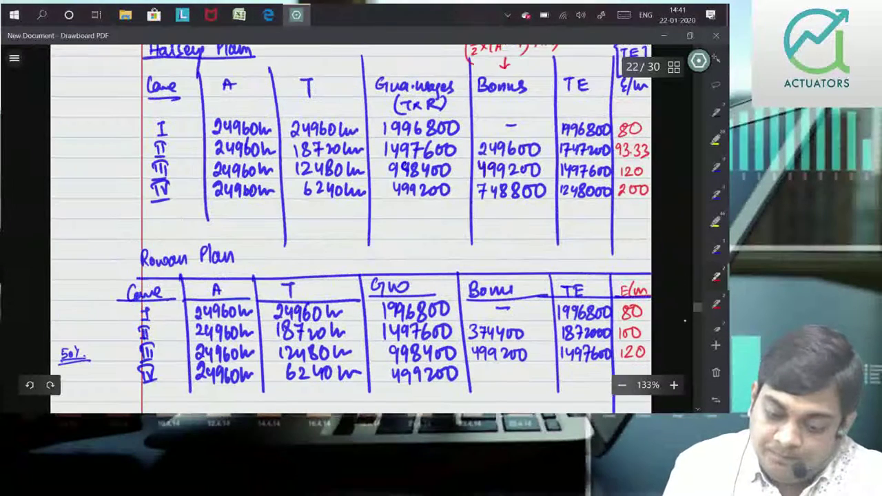
{"action": "scroll", "coordinate": [688, 290], "scroll_direction": "down", "scroll_amount": 1}
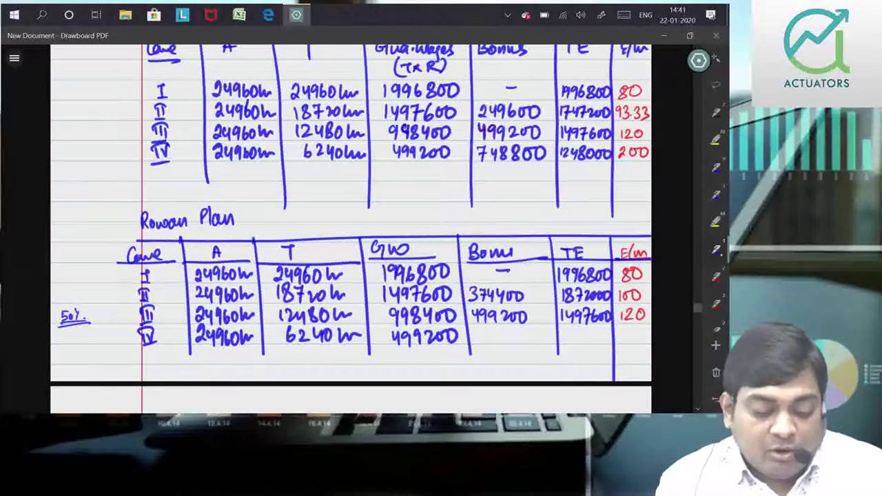
{"action": "left_click_drag", "start_coordinate": [62, 333], "coordinate": [88, 339]}
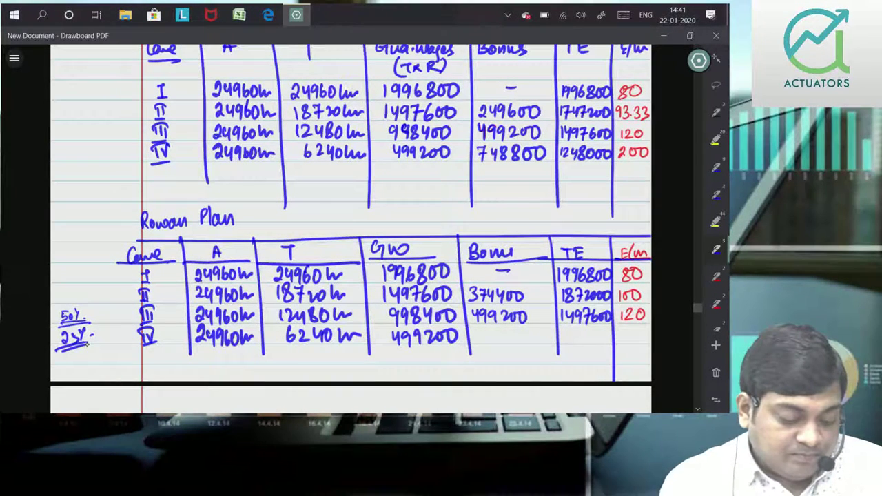
{"action": "mouse_move", "coordinate": [473, 330]}
{"action": "left_mouse_down"}
{"action": "mouse_move", "coordinate": [473, 341]}
{"action": "mouse_move", "coordinate": [531, 340]}
{"action": "left_mouse_up"}
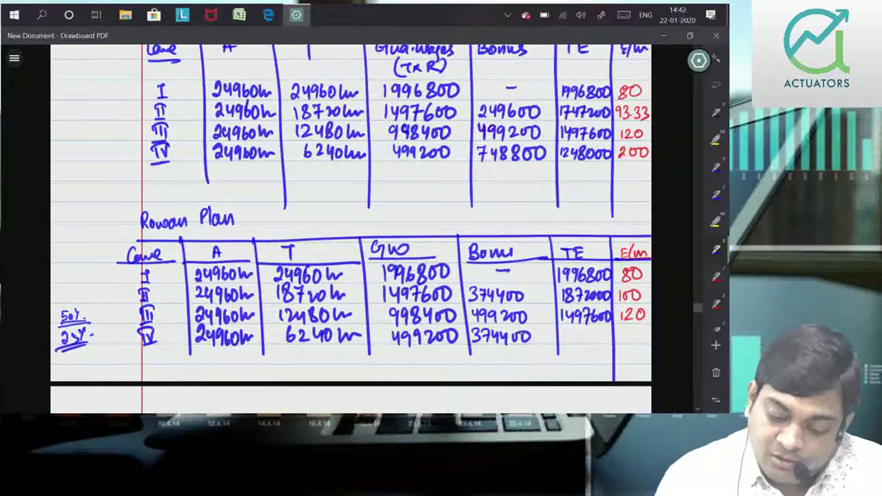
{"action": "left_click_drag", "start_coordinate": [568, 330], "coordinate": [597, 340]}
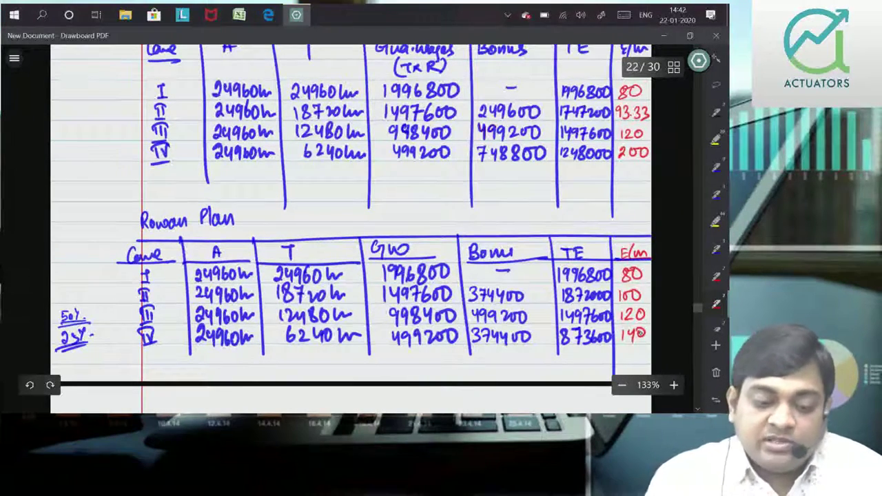
{"action": "left_click_drag", "start_coordinate": [83, 222], "coordinate": [88, 242]}
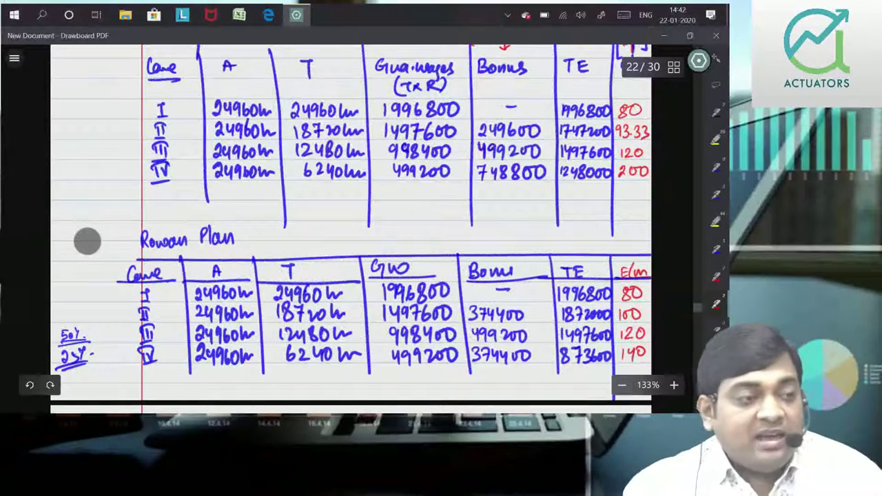
{"action": "left_click_drag", "start_coordinate": [87, 241], "coordinate": [88, 267]}
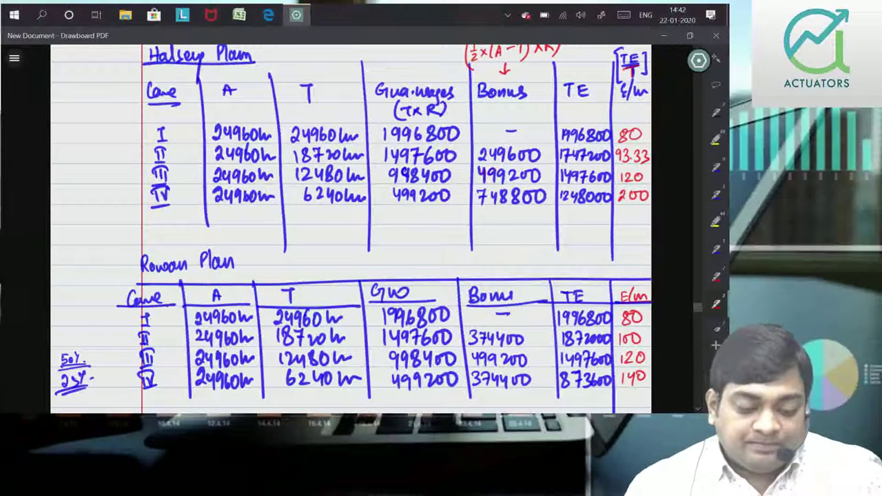
{"action": "mouse_move", "coordinate": [81, 372]}
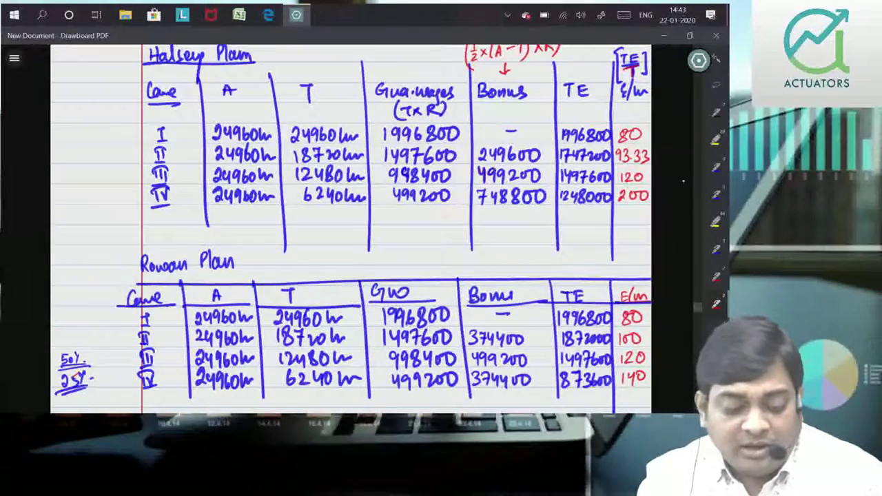
{"action": "scroll", "coordinate": [683, 181], "scroll_direction": "up", "scroll_amount": 1}
{"action": "scroll", "coordinate": [79, 189], "scroll_direction": "down", "scroll_amount": 1}
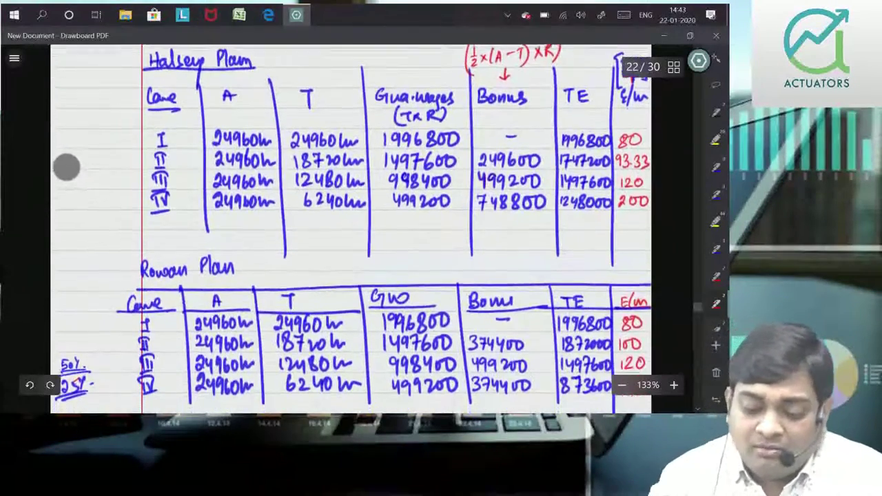
{"action": "scroll", "coordinate": [65, 163], "scroll_direction": "up", "scroll_amount": 1}
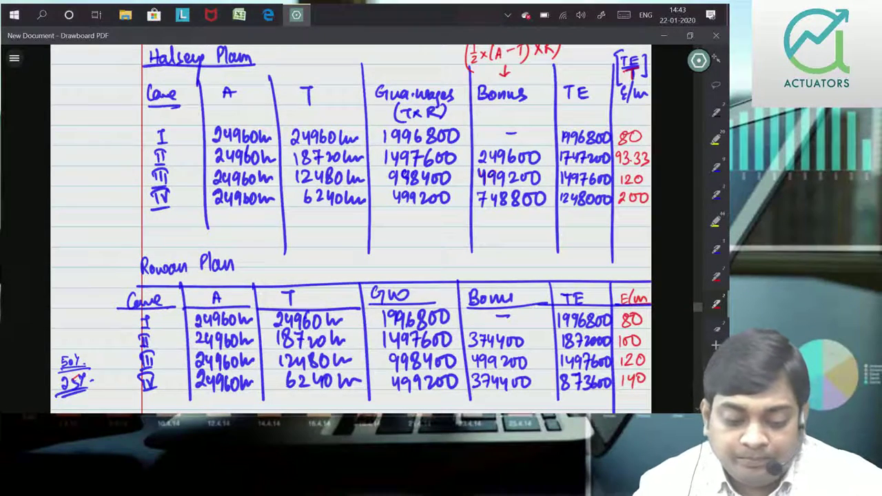
- On blank page 23, write the red heading 'ANSWER TO QUESTION NO.3' and double-underline it
{"action": "left_click_drag", "start_coordinate": [66, 334], "coordinate": [65, 196]}
{"action": "left_click_drag", "start_coordinate": [67, 238], "coordinate": [70, 251]}
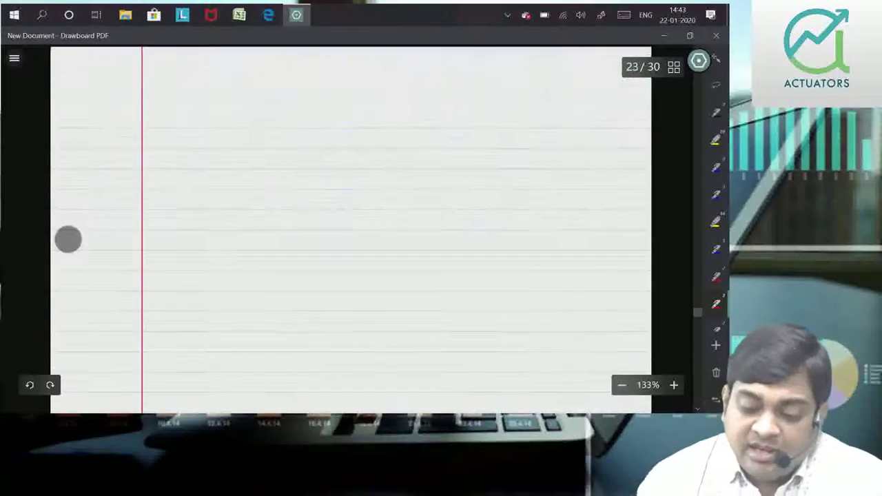
{"action": "left_click_drag", "start_coordinate": [597, 297], "coordinate": [663, 329]}
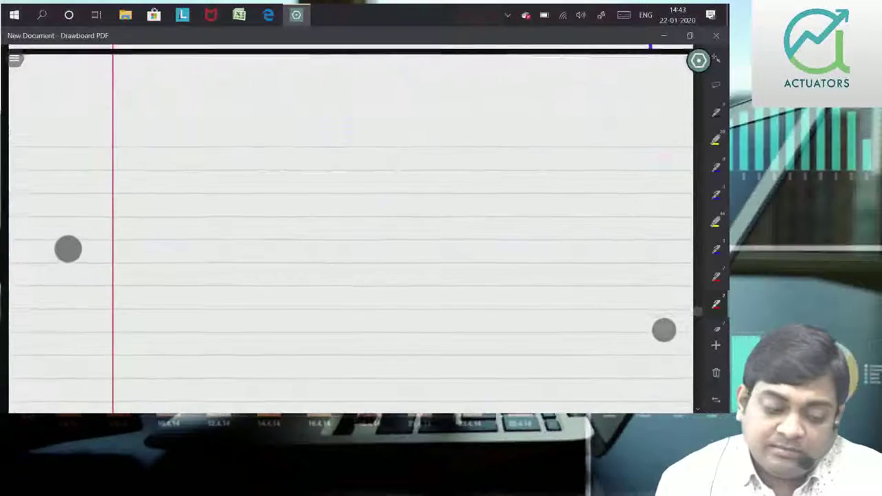
{"action": "mouse_move", "coordinate": [88, 85]}
{"action": "left_mouse_down"}
{"action": "mouse_move", "coordinate": [96, 66]}
{"action": "mouse_move", "coordinate": [101, 85]}
{"action": "mouse_move", "coordinate": [195, 88]}
{"action": "mouse_move", "coordinate": [204, 75]}
{"action": "mouse_move", "coordinate": [239, 95]}
{"action": "mouse_move", "coordinate": [252, 81]}
{"action": "mouse_move", "coordinate": [283, 82]}
{"action": "left_mouse_up"}
{"action": "mouse_move", "coordinate": [292, 71]}
{"action": "left_mouse_down"}
{"action": "mouse_move", "coordinate": [292, 83]}
{"action": "mouse_move", "coordinate": [301, 72]}
{"action": "mouse_move", "coordinate": [348, 67]}
{"action": "left_mouse_up"}
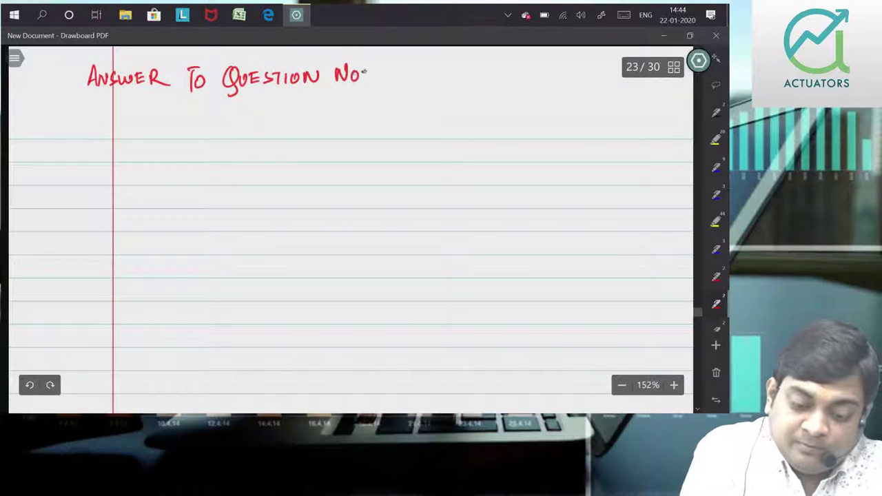
{"action": "left_click_drag", "start_coordinate": [87, 97], "coordinate": [413, 89]}
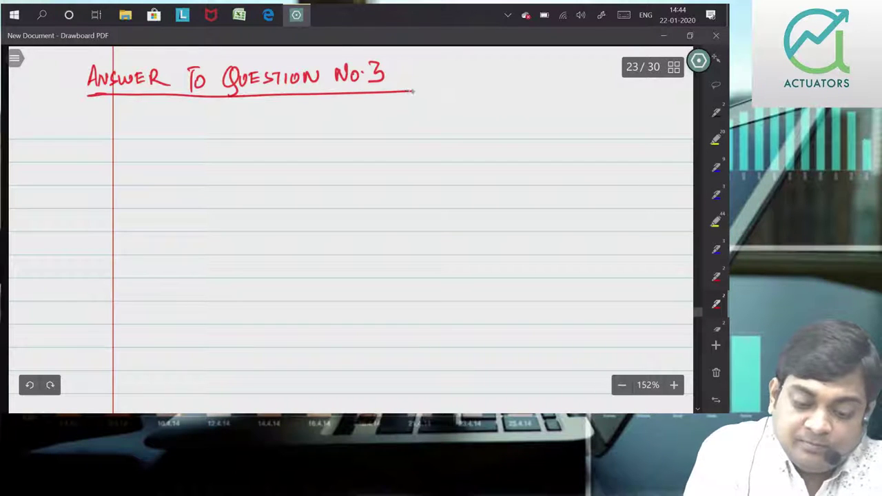
{"action": "left_click_drag", "start_coordinate": [93, 102], "coordinate": [413, 92]}
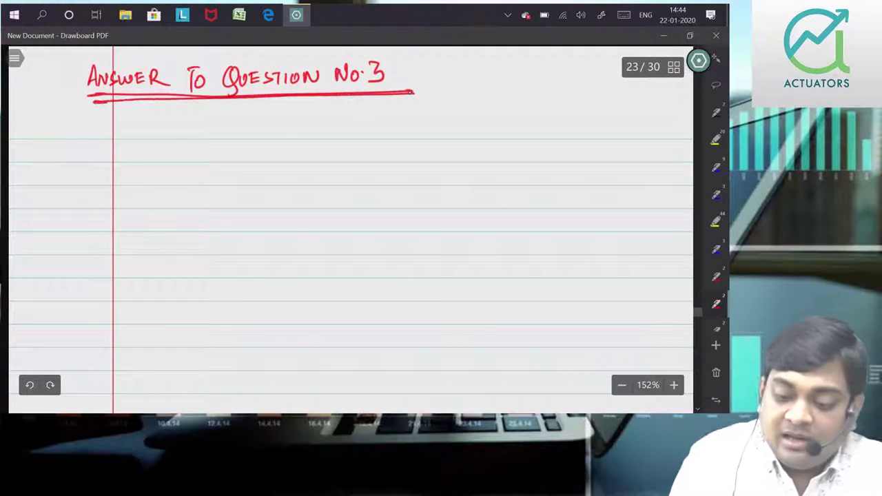
{"action": "left_click", "coordinate": [716, 195]}
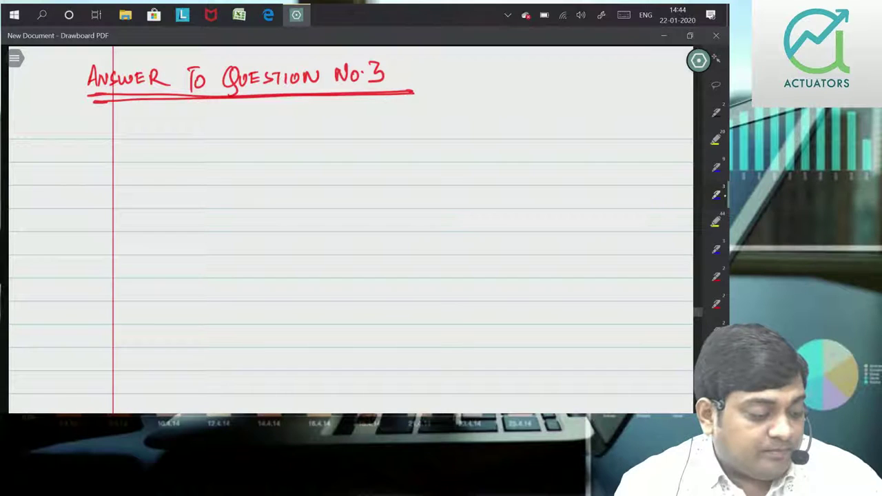
- Label step S1 and write the formula MHR = B. O/Head Cost / B. Machine hrs
{"action": "mouse_move", "coordinate": [118, 144]}
{"action": "left_mouse_down"}
{"action": "mouse_move", "coordinate": [110, 158]}
{"action": "mouse_move", "coordinate": [215, 152]}
{"action": "left_mouse_up"}
{"action": "left_click_drag", "start_coordinate": [201, 157], "coordinate": [216, 157]}
{"action": "mouse_move", "coordinate": [246, 130]}
{"action": "left_mouse_down"}
{"action": "mouse_move", "coordinate": [257, 145]}
{"action": "mouse_move", "coordinate": [284, 144]}
{"action": "left_mouse_up"}
{"action": "left_click", "coordinate": [265, 142]}
{"action": "mouse_move", "coordinate": [293, 131]}
{"action": "left_mouse_down"}
{"action": "mouse_move", "coordinate": [297, 146]}
{"action": "mouse_move", "coordinate": [337, 145]}
{"action": "left_mouse_up"}
{"action": "mouse_move", "coordinate": [360, 127]}
{"action": "left_mouse_down"}
{"action": "mouse_move", "coordinate": [354, 144]}
{"action": "mouse_move", "coordinate": [371, 144]}
{"action": "left_mouse_up"}
{"action": "left_click_drag", "start_coordinate": [384, 127], "coordinate": [387, 137]}
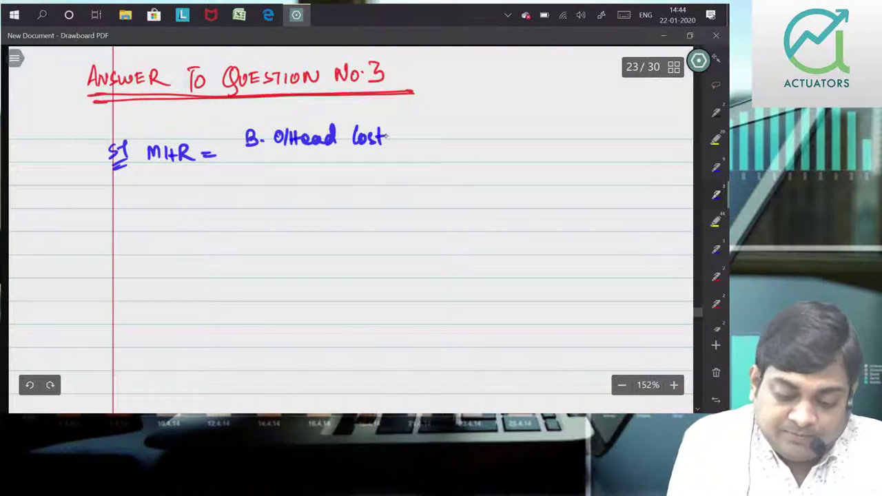
{"action": "mouse_move", "coordinate": [238, 157]}
{"action": "left_mouse_down"}
{"action": "mouse_move", "coordinate": [422, 149]}
{"action": "mouse_move", "coordinate": [248, 182]}
{"action": "left_mouse_up"}
{"action": "mouse_move", "coordinate": [248, 167]}
{"action": "left_mouse_down"}
{"action": "mouse_move", "coordinate": [258, 182]}
{"action": "mouse_move", "coordinate": [321, 178]}
{"action": "left_mouse_up"}
{"action": "left_click", "coordinate": [267, 174]}
{"action": "left_click_drag", "start_coordinate": [326, 178], "coordinate": [389, 178]}
{"action": "left_click_drag", "start_coordinate": [438, 149], "coordinate": [448, 149]}
{"action": "left_click_drag", "start_coordinate": [438, 155], "coordinate": [631, 141]}
- Substitute ₹5040000 / 6000 hrs = ₹840/hr and highlight the result in yellow
{"action": "left_click_drag", "start_coordinate": [480, 126], "coordinate": [491, 137]}
{"action": "mouse_move", "coordinate": [502, 122]}
{"action": "left_mouse_down"}
{"action": "mouse_move", "coordinate": [510, 121]}
{"action": "mouse_move", "coordinate": [507, 137]}
{"action": "mouse_move", "coordinate": [518, 136]}
{"action": "left_mouse_up"}
{"action": "mouse_move", "coordinate": [529, 124]}
{"action": "left_mouse_down"}
{"action": "mouse_move", "coordinate": [536, 137]}
{"action": "mouse_move", "coordinate": [555, 126]}
{"action": "left_mouse_up"}
{"action": "left_click_drag", "start_coordinate": [566, 123], "coordinate": [581, 123]}
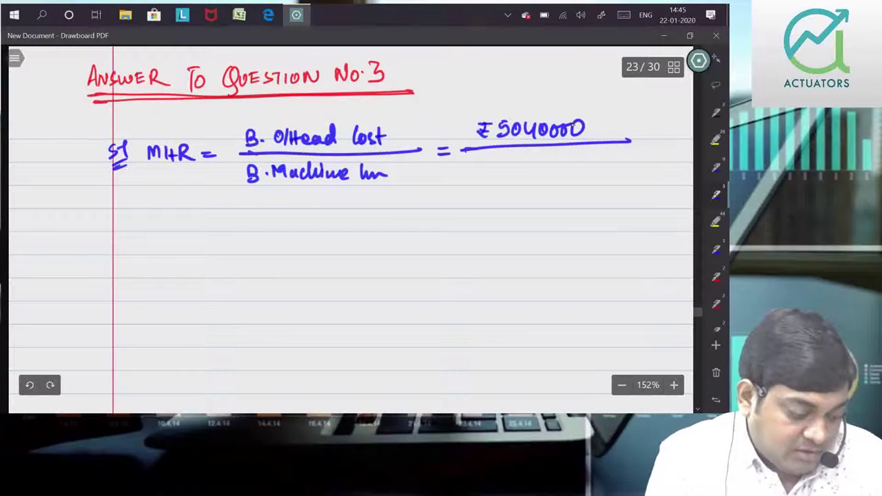
{"action": "left_click_drag", "start_coordinate": [522, 155], "coordinate": [518, 165]}
{"action": "left_click_drag", "start_coordinate": [532, 157], "coordinate": [553, 159]}
{"action": "mouse_move", "coordinate": [563, 156]}
{"action": "left_mouse_down"}
{"action": "mouse_move", "coordinate": [566, 170]}
{"action": "mouse_move", "coordinate": [584, 165]}
{"action": "left_mouse_up"}
{"action": "left_click_drag", "start_coordinate": [436, 216], "coordinate": [484, 204]}
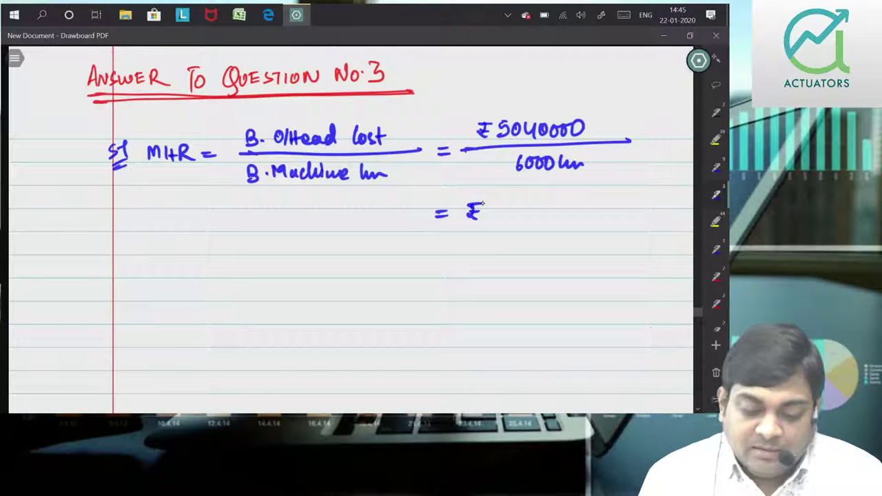
{"action": "left_click_drag", "start_coordinate": [498, 203], "coordinate": [576, 212]}
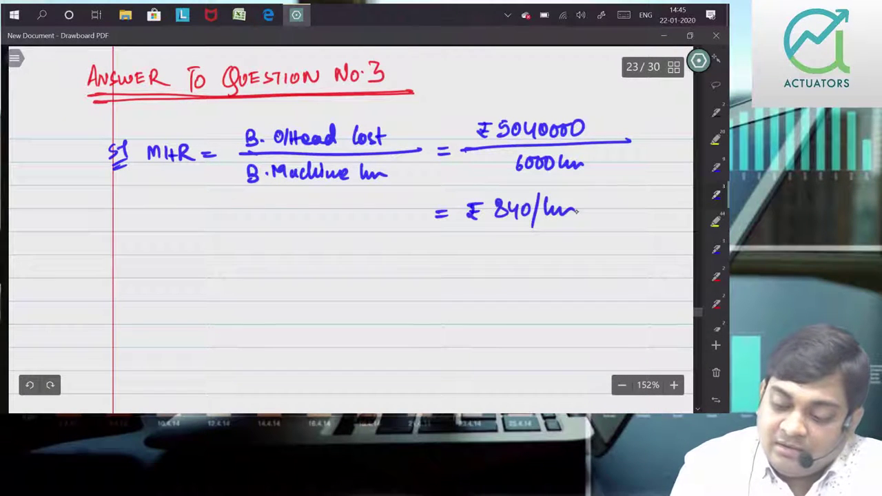
{"action": "mouse_move", "coordinate": [466, 207]}
{"action": "left_mouse_down"}
{"action": "mouse_move", "coordinate": [562, 208]}
{"action": "mouse_move", "coordinate": [589, 219]}
{"action": "left_mouse_up"}
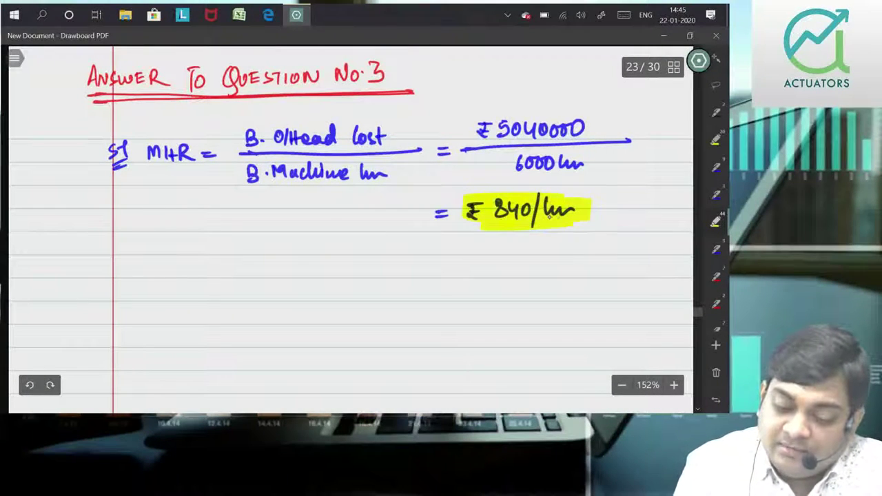
- Begin step S2 with the underlined label and 'O/H Abs = Actual Mach hr'
{"action": "left_click", "coordinate": [716, 249]}
{"action": "left_click_drag", "start_coordinate": [109, 277], "coordinate": [119, 288]}
{"action": "mouse_move", "coordinate": [121, 275]}
{"action": "left_mouse_down"}
{"action": "mouse_move", "coordinate": [129, 297]}
{"action": "mouse_move", "coordinate": [153, 278]}
{"action": "left_mouse_up"}
{"action": "mouse_move", "coordinate": [170, 274]}
{"action": "left_mouse_down"}
{"action": "mouse_move", "coordinate": [162, 288]}
{"action": "mouse_move", "coordinate": [181, 296]}
{"action": "left_mouse_up"}
{"action": "mouse_move", "coordinate": [204, 278]}
{"action": "left_mouse_down"}
{"action": "mouse_move", "coordinate": [199, 295]}
{"action": "mouse_move", "coordinate": [209, 295]}
{"action": "left_mouse_up"}
{"action": "mouse_move", "coordinate": [214, 278]}
{"action": "left_mouse_down"}
{"action": "mouse_move", "coordinate": [217, 290]}
{"action": "mouse_move", "coordinate": [251, 284]}
{"action": "left_mouse_up"}
{"action": "left_click_drag", "start_coordinate": [239, 291], "coordinate": [303, 293]}
{"action": "left_click_drag", "start_coordinate": [306, 281], "coordinate": [335, 292]}
{"action": "mouse_move", "coordinate": [337, 267]}
{"action": "left_mouse_down"}
{"action": "mouse_move", "coordinate": [341, 293]}
{"action": "mouse_move", "coordinate": [386, 291]}
{"action": "left_mouse_up"}
{"action": "mouse_move", "coordinate": [396, 281]}
{"action": "left_mouse_down"}
{"action": "mouse_move", "coordinate": [390, 291]}
{"action": "mouse_move", "coordinate": [463, 283]}
{"action": "left_mouse_up"}
{"action": "left_click_drag", "start_coordinate": [471, 281], "coordinate": [491, 277]}
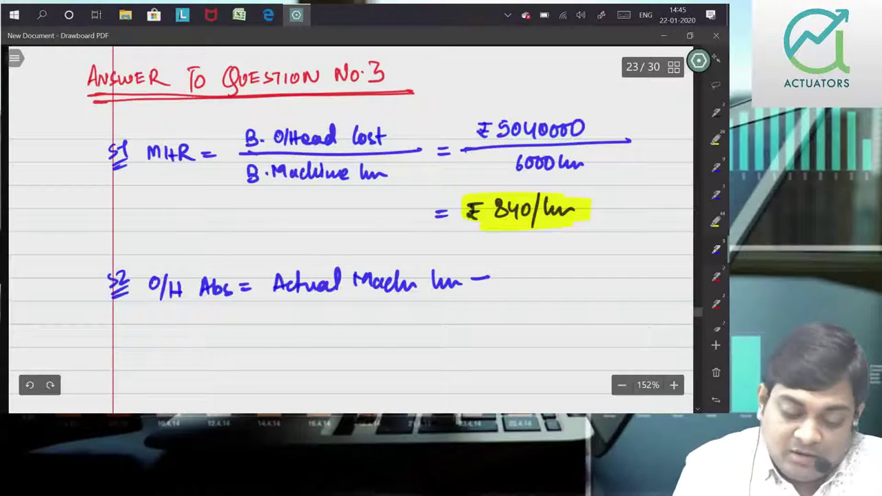
- Remove the stray dash and complete the S2 formula with × BR(MHR) =
{"action": "left_click", "coordinate": [29, 384]}
{"action": "left_click_drag", "start_coordinate": [496, 270], "coordinate": [499, 286]}
{"action": "mouse_move", "coordinate": [499, 271]}
{"action": "left_mouse_down"}
{"action": "mouse_move", "coordinate": [500, 285]}
{"action": "mouse_move", "coordinate": [562, 283]}
{"action": "left_mouse_up"}
{"action": "mouse_move", "coordinate": [569, 268]}
{"action": "left_mouse_down"}
{"action": "mouse_move", "coordinate": [571, 283]}
{"action": "mouse_move", "coordinate": [591, 282]}
{"action": "left_mouse_up"}
{"action": "left_click_drag", "start_coordinate": [595, 266], "coordinate": [597, 288]}
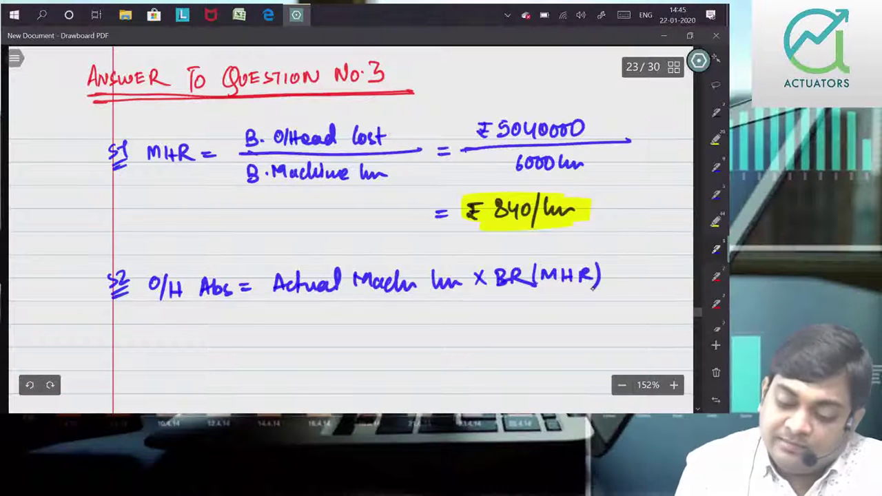
{"action": "left_click_drag", "start_coordinate": [241, 338], "coordinate": [251, 338]}
{"action": "left_click_drag", "start_coordinate": [241, 343], "coordinate": [252, 342]}
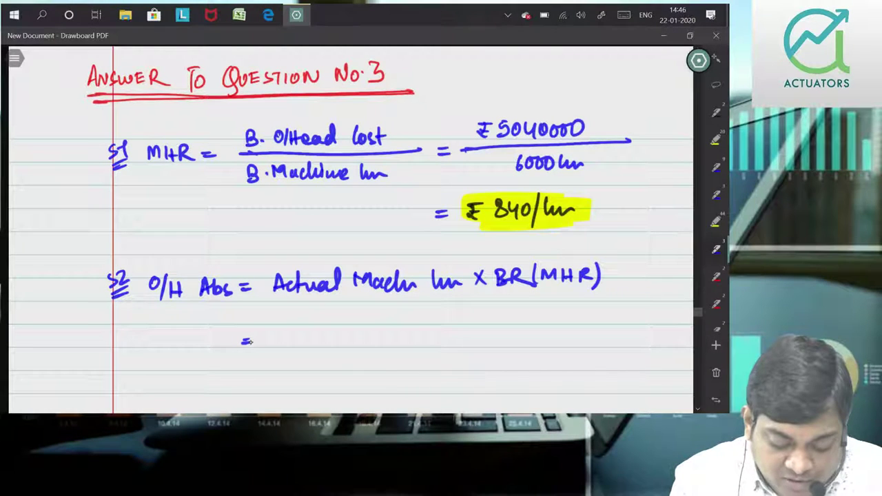
- Write 3000 hrs × ₹840 = ₹2520000 and highlight the result in yellow
{"action": "mouse_move", "coordinate": [272, 334]}
{"action": "left_mouse_down"}
{"action": "mouse_move", "coordinate": [274, 348]}
{"action": "mouse_move", "coordinate": [288, 337]}
{"action": "left_mouse_up"}
{"action": "left_click_drag", "start_coordinate": [301, 334], "coordinate": [310, 335]}
{"action": "mouse_move", "coordinate": [315, 332]}
{"action": "left_mouse_down"}
{"action": "mouse_move", "coordinate": [322, 347]}
{"action": "mouse_move", "coordinate": [372, 347]}
{"action": "left_mouse_up"}
{"action": "mouse_move", "coordinate": [371, 333]}
{"action": "left_mouse_down"}
{"action": "mouse_move", "coordinate": [359, 347]}
{"action": "mouse_move", "coordinate": [390, 346]}
{"action": "mouse_move", "coordinate": [394, 331]}
{"action": "mouse_move", "coordinate": [405, 343]}
{"action": "mouse_move", "coordinate": [428, 343]}
{"action": "left_mouse_up"}
{"action": "left_click_drag", "start_coordinate": [435, 333], "coordinate": [482, 332]}
{"action": "left_click_drag", "start_coordinate": [467, 337], "coordinate": [483, 336]}
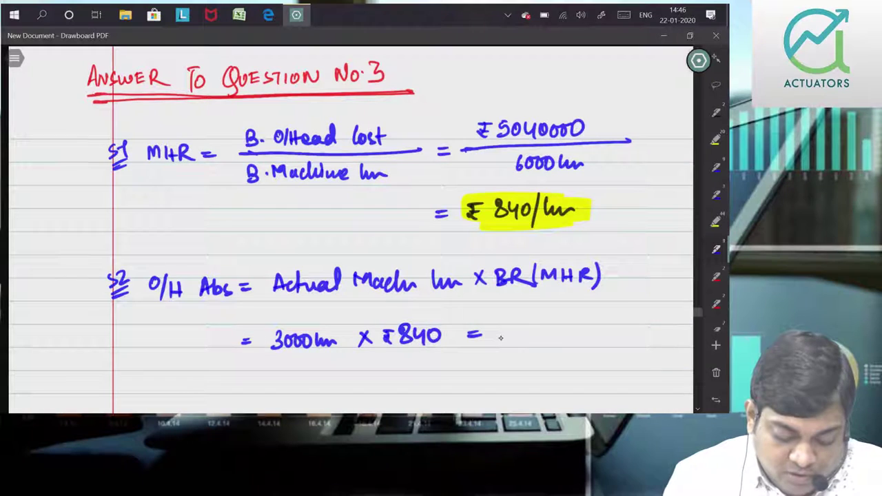
{"action": "left_click_drag", "start_coordinate": [500, 330], "coordinate": [532, 341]}
{"action": "mouse_move", "coordinate": [543, 330]}
{"action": "left_mouse_down"}
{"action": "mouse_move", "coordinate": [535, 340]}
{"action": "mouse_move", "coordinate": [583, 331]}
{"action": "left_mouse_up"}
{"action": "left_click_drag", "start_coordinate": [598, 329], "coordinate": [609, 331]}
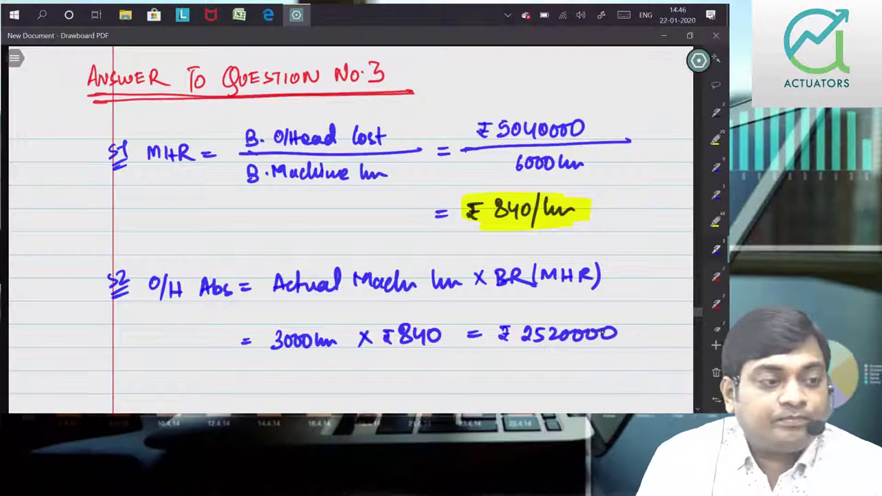
{"action": "left_click_drag", "start_coordinate": [495, 333], "coordinate": [625, 335]}
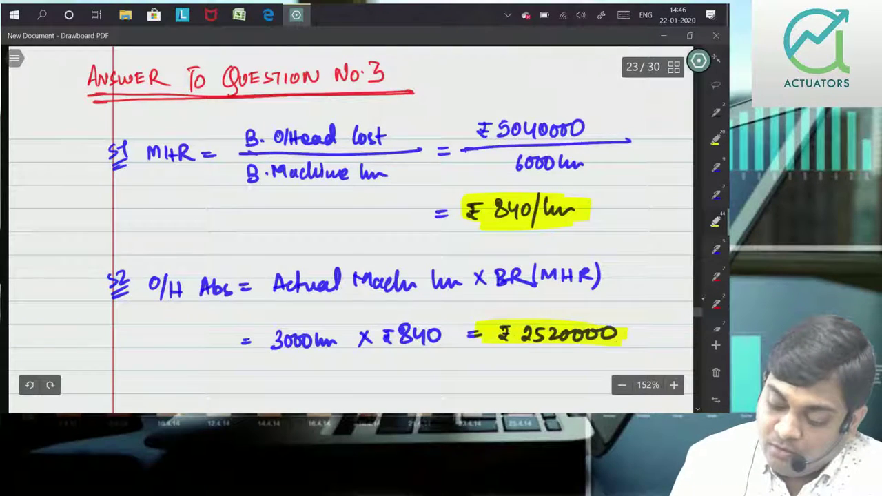
- Glance back at the Question 2 page, then return to the Question 3 workings
{"action": "key", "text": "Page_Up"}
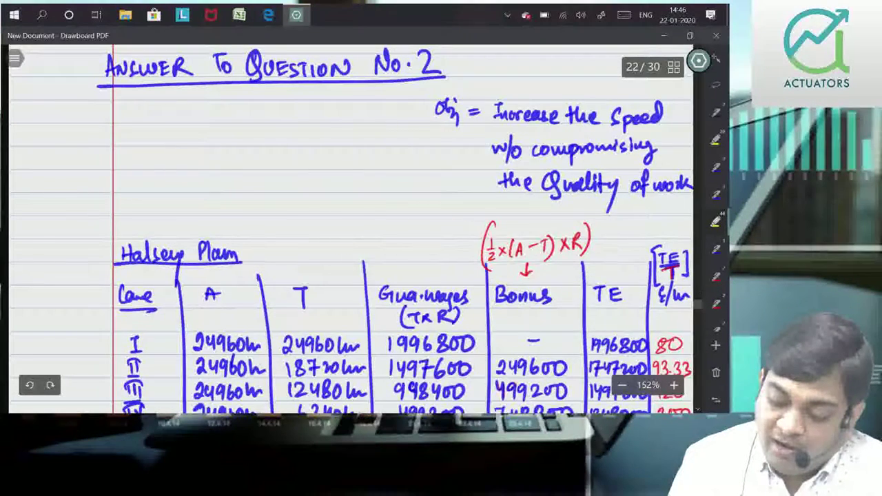
{"action": "key", "text": "Page_Down"}
{"action": "scroll", "coordinate": [521, 345], "scroll_direction": "down", "scroll_amount": 2}
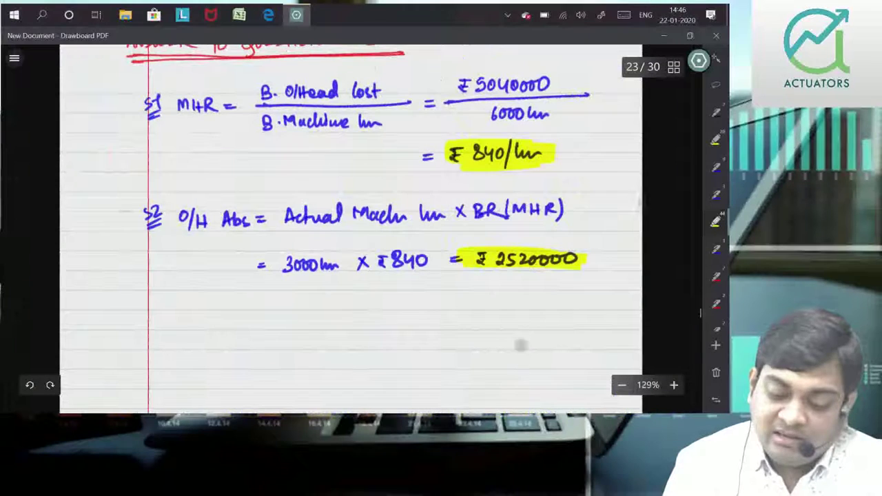
{"action": "scroll", "coordinate": [521, 346], "scroll_direction": "down", "scroll_amount": 1}
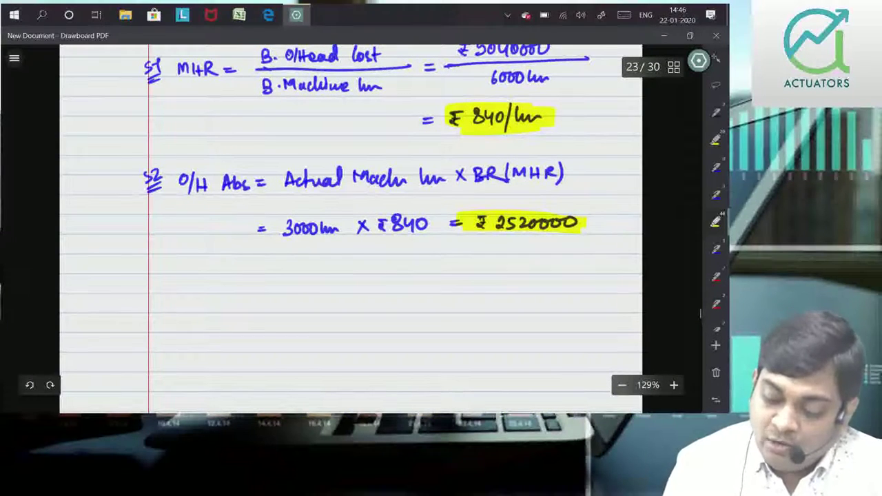
- Label step S3 in blue and write Actual O/Head Incurred = ₹3408000
{"action": "left_click", "coordinate": [716, 249]}
{"action": "mouse_move", "coordinate": [153, 288]}
{"action": "left_mouse_down"}
{"action": "mouse_move", "coordinate": [146, 302]}
{"action": "mouse_move", "coordinate": [158, 302]}
{"action": "left_mouse_up"}
{"action": "left_click_drag", "start_coordinate": [142, 310], "coordinate": [164, 307]}
{"action": "mouse_move", "coordinate": [187, 287]}
{"action": "left_mouse_down"}
{"action": "mouse_move", "coordinate": [184, 305]}
{"action": "mouse_move", "coordinate": [238, 300]}
{"action": "mouse_move", "coordinate": [234, 307]}
{"action": "left_mouse_up"}
{"action": "mouse_move", "coordinate": [260, 288]}
{"action": "left_mouse_down"}
{"action": "mouse_move", "coordinate": [258, 303]}
{"action": "mouse_move", "coordinate": [269, 307]}
{"action": "mouse_move", "coordinate": [316, 304]}
{"action": "left_mouse_up"}
{"action": "mouse_move", "coordinate": [322, 281]}
{"action": "left_mouse_down"}
{"action": "mouse_move", "coordinate": [324, 306]}
{"action": "mouse_move", "coordinate": [405, 297]}
{"action": "left_mouse_up"}
{"action": "mouse_move", "coordinate": [404, 280]}
{"action": "left_mouse_down"}
{"action": "mouse_move", "coordinate": [405, 306]}
{"action": "mouse_move", "coordinate": [434, 295]}
{"action": "left_mouse_up"}
{"action": "left_click_drag", "start_coordinate": [421, 300], "coordinate": [436, 300]}
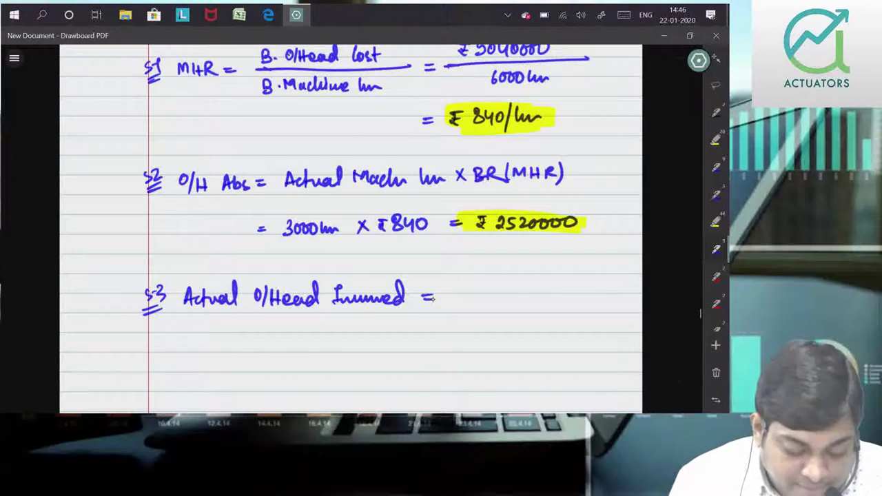
{"action": "mouse_move", "coordinate": [445, 292]}
{"action": "left_mouse_down"}
{"action": "mouse_move", "coordinate": [457, 304]}
{"action": "mouse_move", "coordinate": [488, 303]}
{"action": "left_mouse_up"}
{"action": "left_click_drag", "start_coordinate": [495, 289], "coordinate": [528, 290]}
{"action": "left_click_drag", "start_coordinate": [542, 289], "coordinate": [541, 290]}
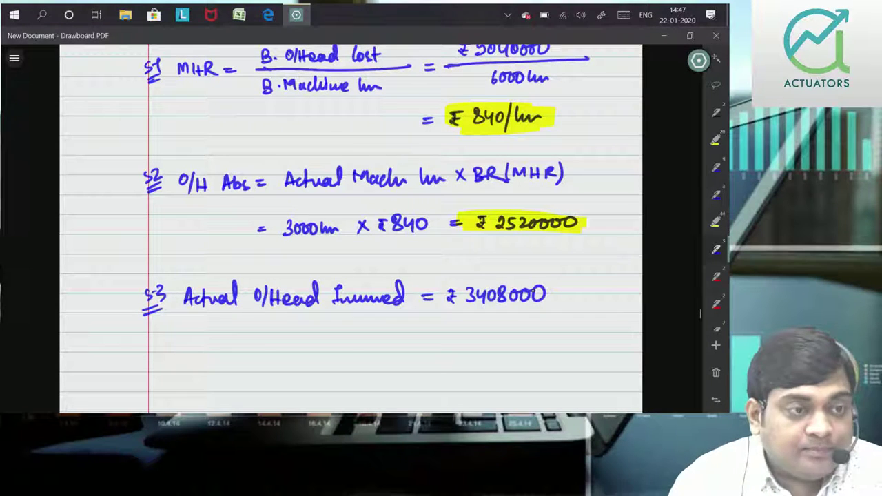
- Subtract the deductions ₹450000, ₹100000, ₹420000 and ₹36000 from ₹3408000
{"action": "mouse_move", "coordinate": [549, 294]}
{"action": "left_mouse_down"}
{"action": "mouse_move", "coordinate": [587, 299]}
{"action": "mouse_move", "coordinate": [604, 288]}
{"action": "left_mouse_up"}
{"action": "left_click_drag", "start_coordinate": [616, 287], "coordinate": [626, 289]}
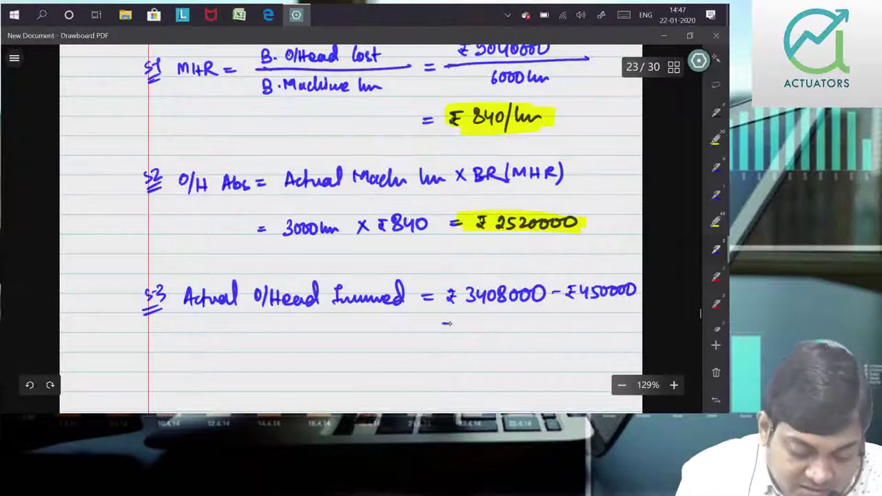
{"action": "mouse_move", "coordinate": [462, 317]}
{"action": "left_mouse_down"}
{"action": "mouse_move", "coordinate": [469, 324]}
{"action": "mouse_move", "coordinate": [507, 317]}
{"action": "left_mouse_up"}
{"action": "left_click_drag", "start_coordinate": [519, 315], "coordinate": [526, 316]}
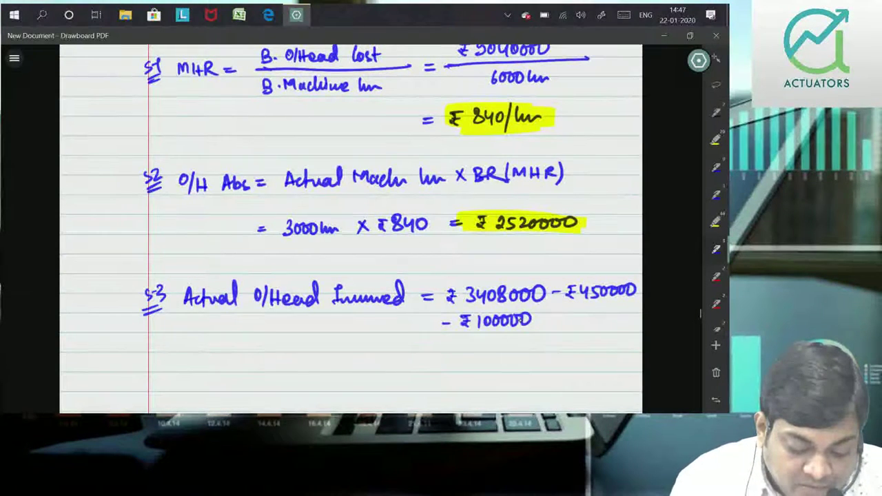
{"action": "left_click_drag", "start_coordinate": [543, 320], "coordinate": [549, 320]}
{"action": "left_click_drag", "start_coordinate": [554, 316], "coordinate": [559, 323]}
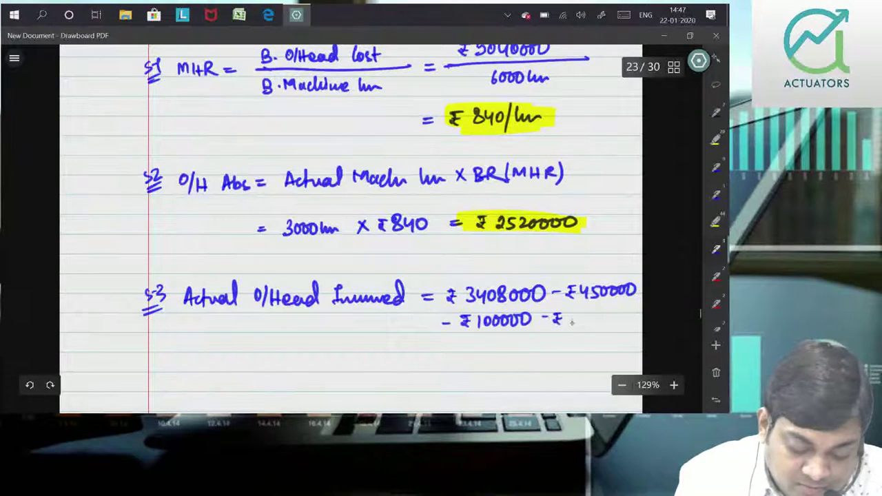
{"action": "left_click_drag", "start_coordinate": [570, 316], "coordinate": [576, 327]}
{"action": "mouse_move", "coordinate": [580, 316]}
{"action": "left_mouse_down"}
{"action": "mouse_move", "coordinate": [585, 325]}
{"action": "mouse_move", "coordinate": [625, 325]}
{"action": "left_mouse_up"}
{"action": "left_click_drag", "start_coordinate": [448, 350], "coordinate": [471, 343]}
{"action": "mouse_move", "coordinate": [467, 343]}
{"action": "left_mouse_down"}
{"action": "mouse_move", "coordinate": [465, 356]}
{"action": "mouse_move", "coordinate": [526, 346]}
{"action": "left_mouse_up"}
{"action": "left_click_drag", "start_coordinate": [541, 343], "coordinate": [539, 346]}
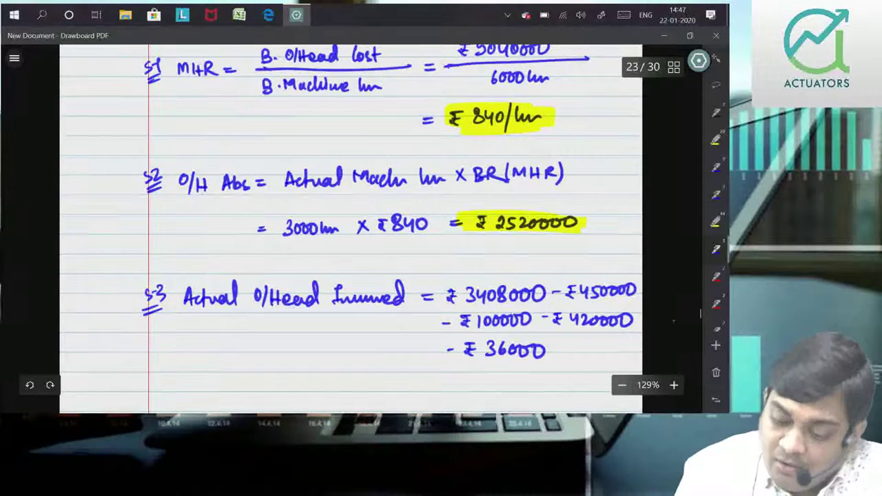
- Write the resulting actual overhead total = ₹2402000
{"action": "scroll", "coordinate": [350, 227], "scroll_direction": "down", "scroll_amount": 2}
{"action": "left_click_drag", "start_coordinate": [432, 318], "coordinate": [442, 329]}
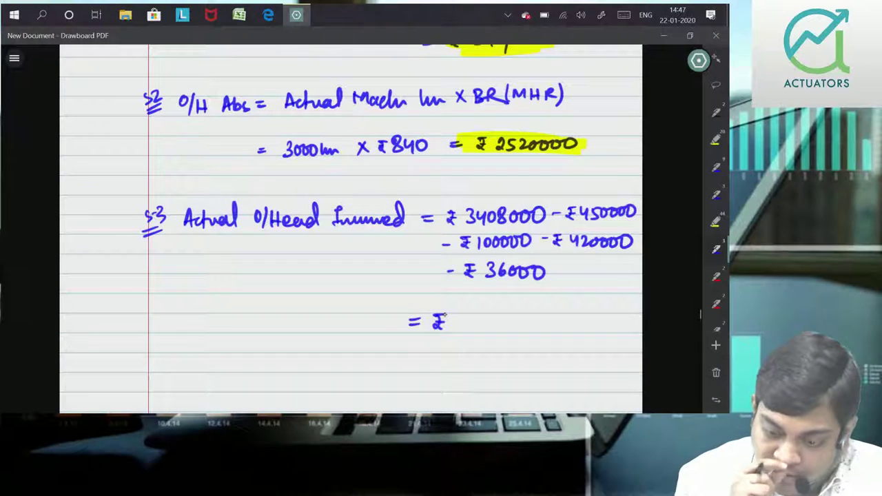
{"action": "left_click_drag", "start_coordinate": [454, 319], "coordinate": [478, 332]}
{"action": "left_click_drag", "start_coordinate": [483, 321], "coordinate": [482, 334]}
{"action": "left_click_drag", "start_coordinate": [495, 321], "coordinate": [494, 322]}
{"action": "mouse_move", "coordinate": [502, 322]}
{"action": "left_mouse_down"}
{"action": "mouse_move", "coordinate": [511, 334]}
{"action": "mouse_move", "coordinate": [516, 323]}
{"action": "left_mouse_up"}
{"action": "left_click_drag", "start_coordinate": [529, 322], "coordinate": [540, 322]}
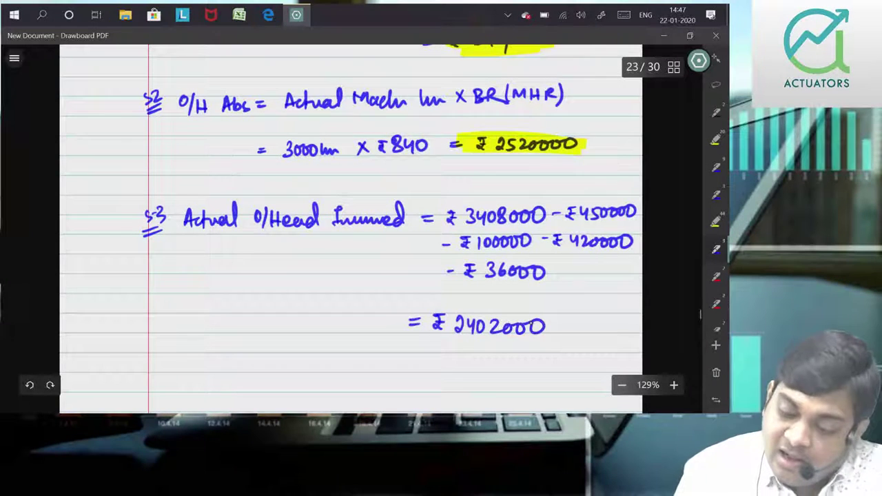
- Start step 4 with a double-underlined label and 'Under/over Abso'
{"action": "scroll", "coordinate": [351, 227], "scroll_direction": "down", "scroll_amount": 2}
{"action": "left_click_drag", "start_coordinate": [147, 332], "coordinate": [146, 341]}
{"action": "left_click_drag", "start_coordinate": [162, 324], "coordinate": [167, 336]}
{"action": "left_click_drag", "start_coordinate": [147, 350], "coordinate": [169, 342]}
{"action": "mouse_move", "coordinate": [148, 356]}
{"action": "left_mouse_down"}
{"action": "mouse_move", "coordinate": [226, 335]}
{"action": "mouse_move", "coordinate": [240, 362]}
{"action": "mouse_move", "coordinate": [269, 334]}
{"action": "mouse_move", "coordinate": [289, 330]}
{"action": "mouse_move", "coordinate": [297, 342]}
{"action": "mouse_move", "coordinate": [328, 342]}
{"action": "left_mouse_up"}
{"action": "left_click_drag", "start_coordinate": [332, 335], "coordinate": [353, 342]}
- Fix the miswritten letters and complete Under/over Absorption = Actual O/H Inc − O/H Abs
{"action": "left_click_drag", "start_coordinate": [358, 327], "coordinate": [358, 344]}
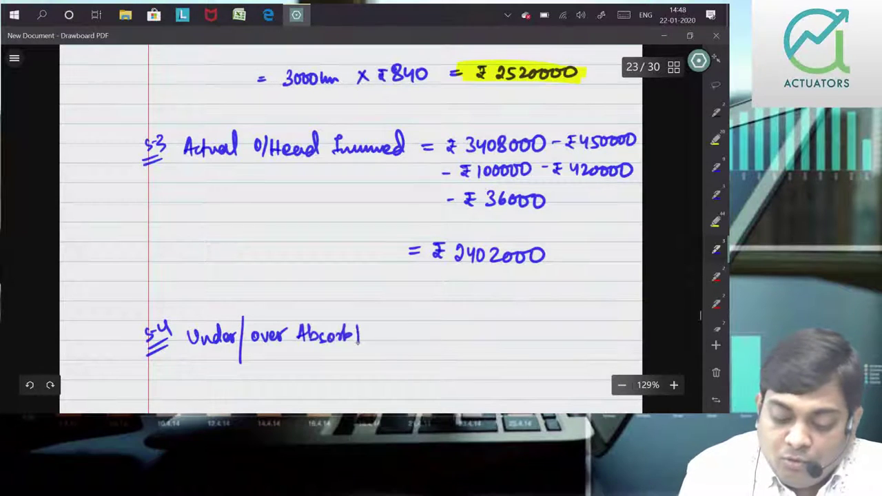
{"action": "left_click", "coordinate": [30, 385]}
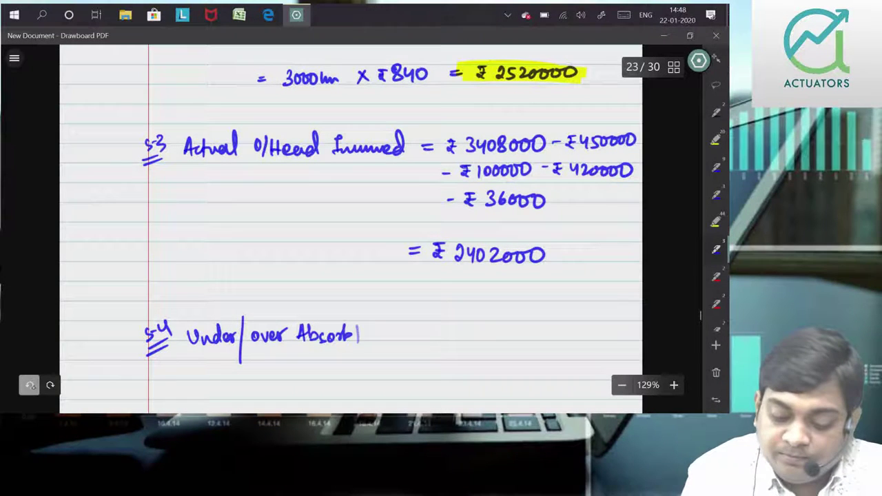
{"action": "left_click", "coordinate": [29, 384]}
{"action": "left_click", "coordinate": [30, 384]}
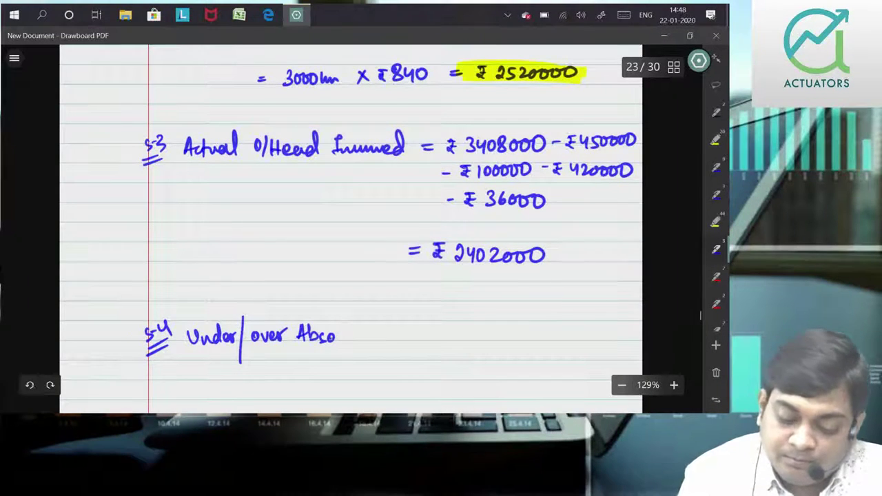
{"action": "left_click_drag", "start_coordinate": [347, 329], "coordinate": [388, 341]}
{"action": "left_click_drag", "start_coordinate": [391, 335], "coordinate": [463, 340]}
{"action": "mouse_move", "coordinate": [463, 340]}
{"action": "left_mouse_down"}
{"action": "mouse_move", "coordinate": [478, 325]}
{"action": "mouse_move", "coordinate": [499, 341]}
{"action": "mouse_move", "coordinate": [472, 357]}
{"action": "mouse_move", "coordinate": [499, 357]}
{"action": "left_mouse_up"}
{"action": "mouse_move", "coordinate": [518, 333]}
{"action": "left_mouse_down"}
{"action": "mouse_move", "coordinate": [548, 322]}
{"action": "mouse_move", "coordinate": [556, 339]}
{"action": "left_mouse_up"}
{"action": "mouse_move", "coordinate": [567, 322]}
{"action": "left_mouse_down"}
{"action": "mouse_move", "coordinate": [565, 337]}
{"action": "mouse_move", "coordinate": [617, 337]}
{"action": "left_mouse_up"}
- Highlight the ₹2402000 total in yellow
{"action": "mouse_move", "coordinate": [441, 259]}
{"action": "left_mouse_down"}
{"action": "mouse_move", "coordinate": [540, 252]}
{"action": "mouse_move", "coordinate": [403, 250]}
{"action": "mouse_move", "coordinate": [548, 262]}
{"action": "left_mouse_up"}
{"action": "left_click_drag", "start_coordinate": [410, 274], "coordinate": [522, 268]}
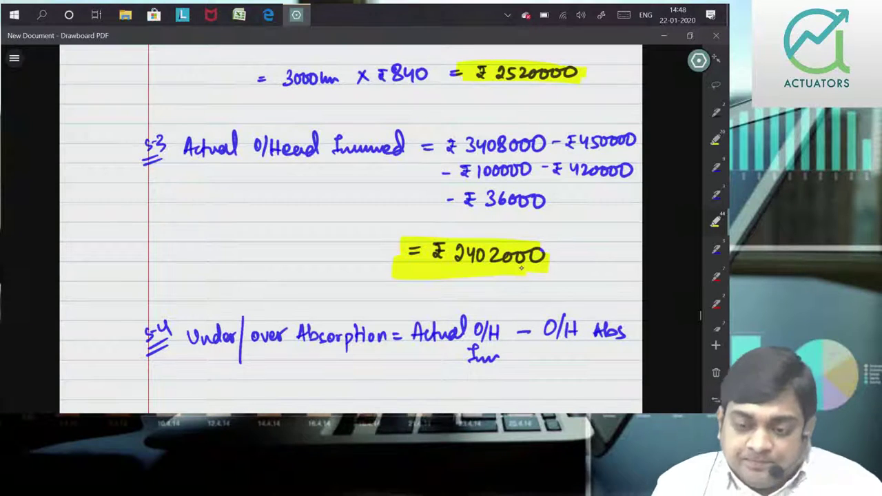
{"action": "scroll", "coordinate": [388, 309], "scroll_direction": "down", "scroll_amount": 2}
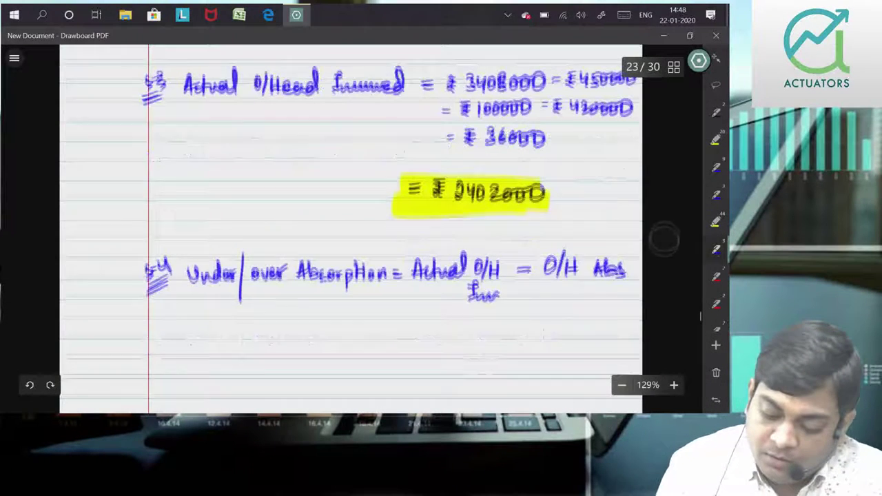
- Write ₹2402000 − ₹2520000 = (₹118000) in blue under the step 4 formula
{"action": "mouse_move", "coordinate": [387, 308]}
{"action": "left_mouse_down"}
{"action": "mouse_move", "coordinate": [441, 317]}
{"action": "mouse_move", "coordinate": [491, 310]}
{"action": "left_mouse_up"}
{"action": "mouse_move", "coordinate": [503, 312]}
{"action": "left_mouse_down"}
{"action": "mouse_move", "coordinate": [540, 319]}
{"action": "mouse_move", "coordinate": [542, 308]}
{"action": "left_mouse_up"}
{"action": "mouse_move", "coordinate": [548, 304]}
{"action": "left_mouse_down"}
{"action": "mouse_move", "coordinate": [554, 315]}
{"action": "mouse_move", "coordinate": [587, 316]}
{"action": "left_mouse_up"}
{"action": "left_click_drag", "start_coordinate": [592, 306], "coordinate": [601, 308]}
{"action": "left_click_drag", "start_coordinate": [610, 306], "coordinate": [621, 307]}
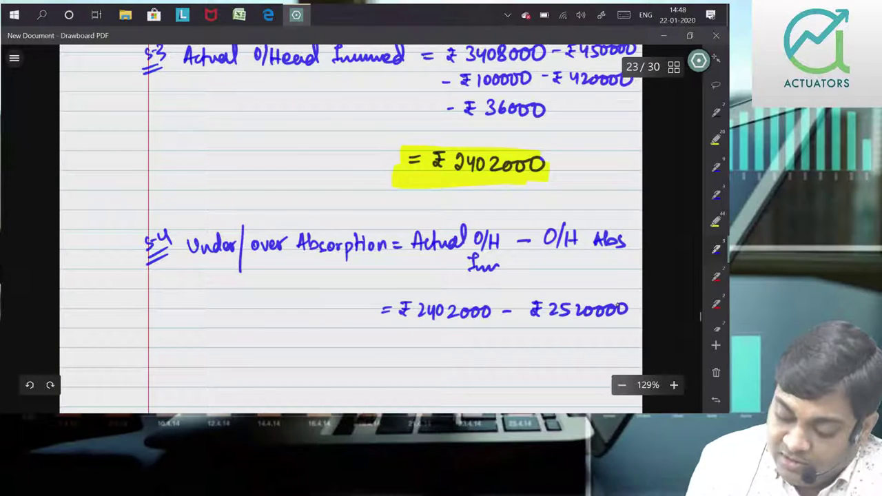
{"action": "mouse_move", "coordinate": [404, 351]}
{"action": "left_mouse_down"}
{"action": "mouse_move", "coordinate": [413, 367]}
{"action": "mouse_move", "coordinate": [422, 352]}
{"action": "mouse_move", "coordinate": [485, 356]}
{"action": "left_mouse_up"}
{"action": "left_click_drag", "start_coordinate": [499, 354], "coordinate": [521, 376]}
{"action": "left_click_drag", "start_coordinate": [412, 333], "coordinate": [413, 374]}
- Label the result 'Over - Absorption' in red and double-underline it
{"action": "left_click", "coordinate": [716, 276]}
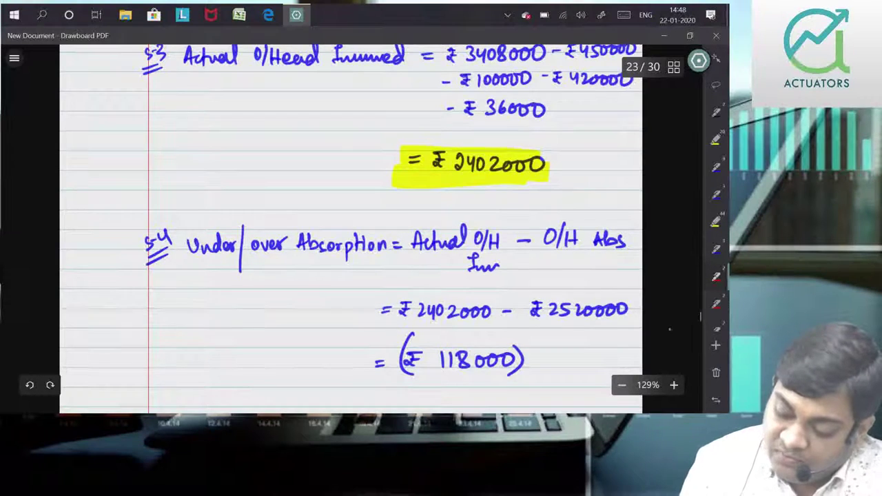
{"action": "scroll", "coordinate": [344, 227], "scroll_direction": "down", "scroll_amount": 3}
{"action": "left_click_drag", "start_coordinate": [410, 295], "coordinate": [432, 304]}
{"action": "mouse_move", "coordinate": [436, 305]}
{"action": "left_mouse_down"}
{"action": "mouse_move", "coordinate": [440, 296]}
{"action": "mouse_move", "coordinate": [494, 304]}
{"action": "left_mouse_up"}
{"action": "left_click_drag", "start_coordinate": [509, 297], "coordinate": [571, 301]}
{"action": "left_click_drag", "start_coordinate": [384, 319], "coordinate": [595, 311]}
{"action": "left_click_drag", "start_coordinate": [380, 324], "coordinate": [591, 322]}
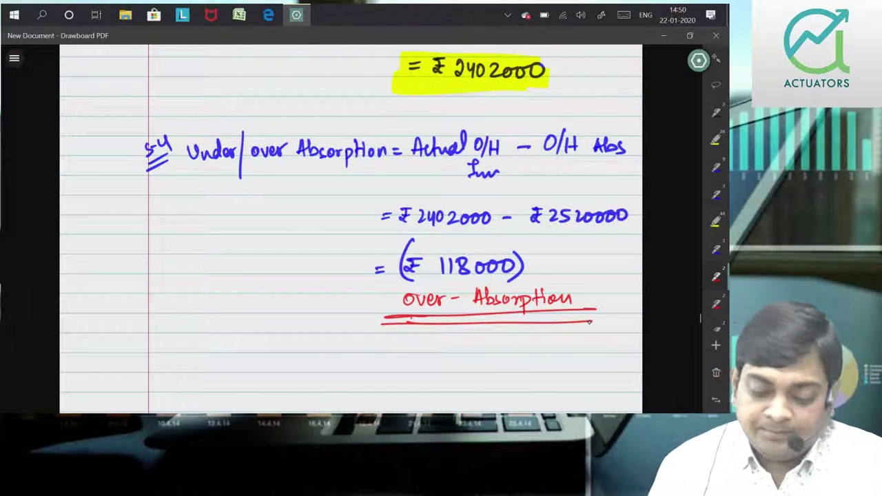
- Scroll past the end of page 23 down to the blank page 24
{"action": "scroll", "coordinate": [604, 336], "scroll_direction": "down", "scroll_amount": 2}
{"action": "scroll", "coordinate": [604, 335], "scroll_direction": "down", "scroll_amount": 3}
{"action": "scroll", "coordinate": [596, 365], "scroll_direction": "down", "scroll_amount": 5}
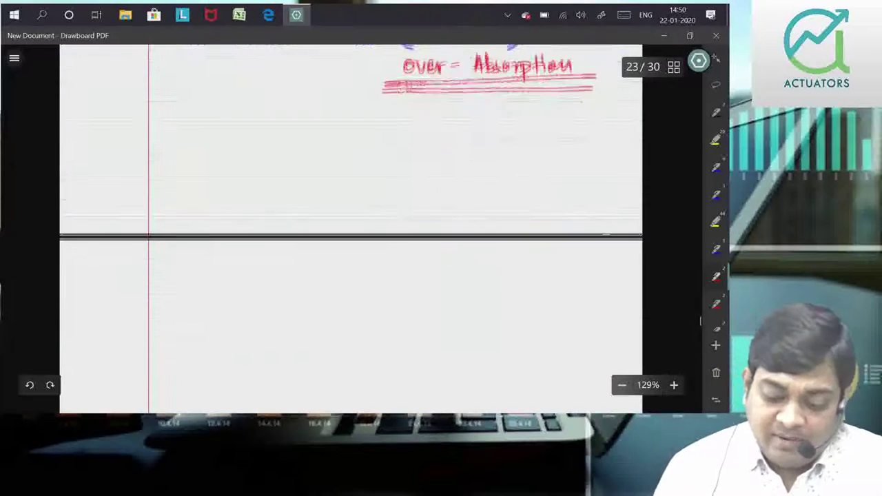
{"action": "scroll", "coordinate": [593, 375], "scroll_direction": "up", "scroll_amount": 2}
{"action": "scroll", "coordinate": [593, 376], "scroll_direction": "up", "scroll_amount": 3}
{"action": "scroll", "coordinate": [673, 276], "scroll_direction": "down", "scroll_amount": 2}
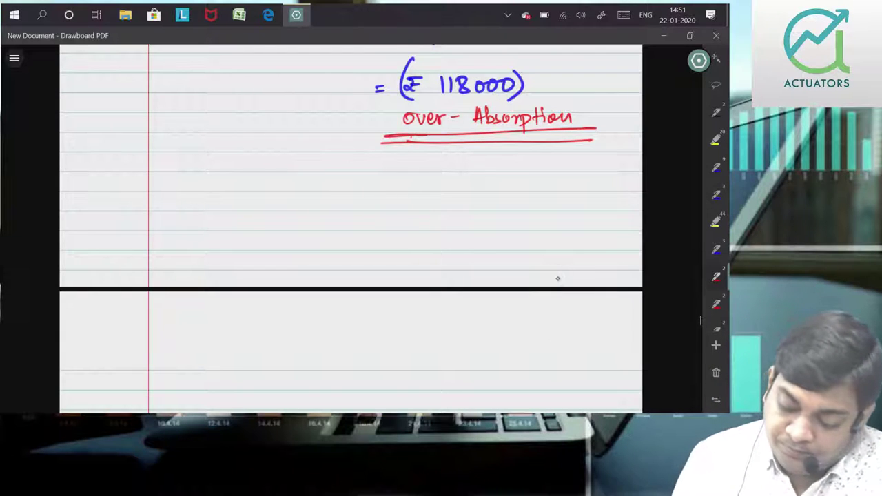
{"action": "scroll", "coordinate": [557, 278], "scroll_direction": "down", "scroll_amount": 3}
- Write a red S-5 label and the underlined blue heading 'Treatment of Over Absorption'
{"action": "left_click_drag", "start_coordinate": [126, 122], "coordinate": [133, 121]}
{"action": "mouse_move", "coordinate": [143, 111]}
{"action": "left_mouse_down"}
{"action": "mouse_move", "coordinate": [135, 127]}
{"action": "mouse_move", "coordinate": [145, 127]}
{"action": "left_mouse_up"}
{"action": "left_click_drag", "start_coordinate": [124, 142], "coordinate": [146, 132]}
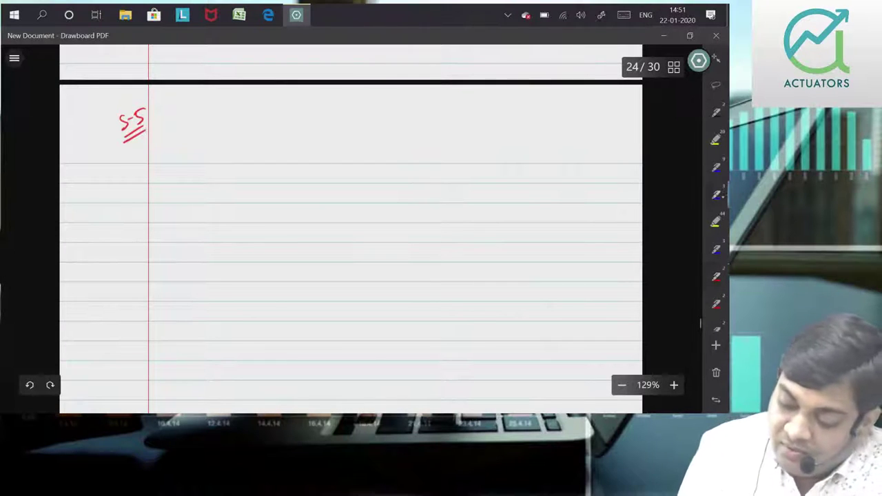
{"action": "left_click_drag", "start_coordinate": [164, 115], "coordinate": [207, 127]}
{"action": "mouse_move", "coordinate": [211, 111]}
{"action": "left_mouse_down"}
{"action": "mouse_move", "coordinate": [212, 128]}
{"action": "mouse_move", "coordinate": [263, 127]}
{"action": "left_mouse_up"}
{"action": "mouse_move", "coordinate": [256, 110]}
{"action": "left_mouse_down"}
{"action": "mouse_move", "coordinate": [260, 132]}
{"action": "mouse_move", "coordinate": [272, 121]}
{"action": "left_mouse_up"}
{"action": "mouse_move", "coordinate": [298, 118]}
{"action": "left_mouse_down"}
{"action": "mouse_move", "coordinate": [291, 126]}
{"action": "mouse_move", "coordinate": [310, 132]}
{"action": "mouse_move", "coordinate": [315, 124]}
{"action": "left_mouse_up"}
{"action": "left_click_drag", "start_coordinate": [341, 110], "coordinate": [394, 128]}
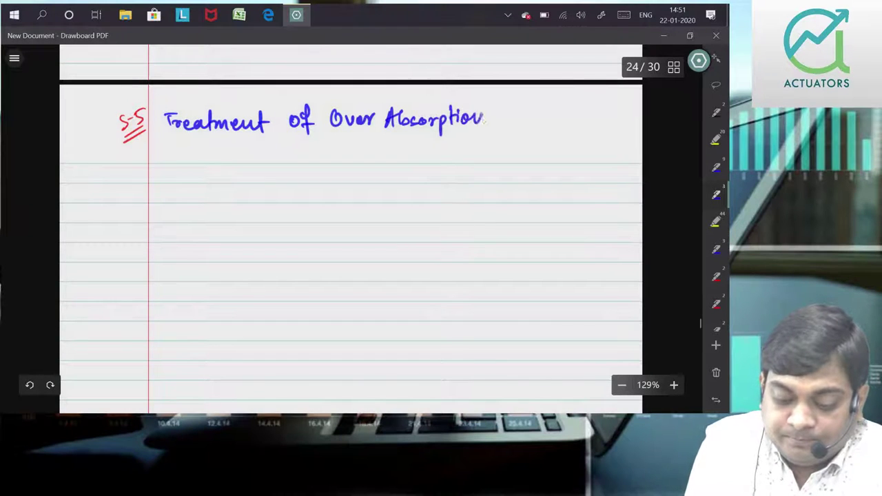
{"action": "left_click_drag", "start_coordinate": [478, 123], "coordinate": [485, 115]}
{"action": "left_click_drag", "start_coordinate": [169, 141], "coordinate": [500, 137]}
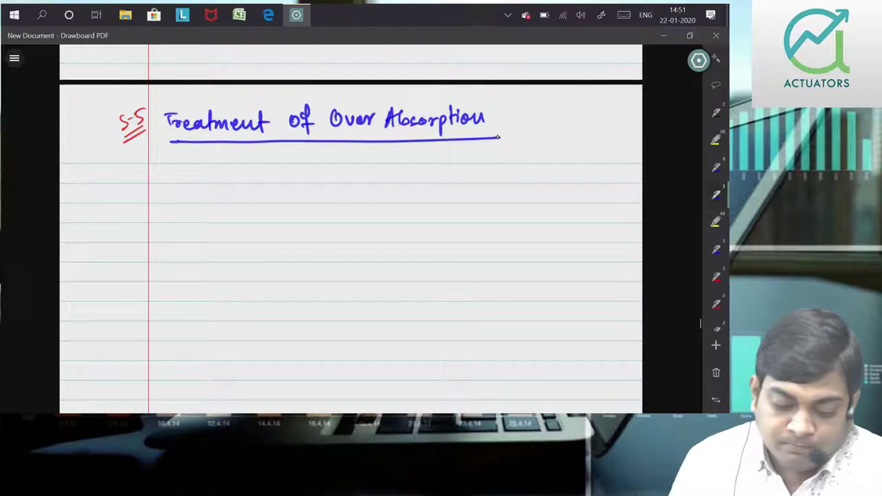
- Draw a two-column table beneath with Particulars and ₹ headers
{"action": "left_click_drag", "start_coordinate": [146, 165], "coordinate": [615, 168]}
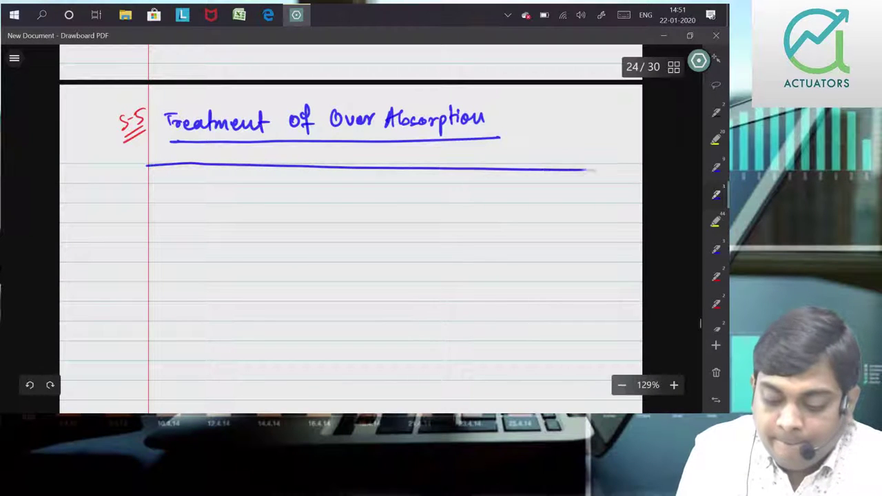
{"action": "left_click_drag", "start_coordinate": [509, 168], "coordinate": [506, 413]}
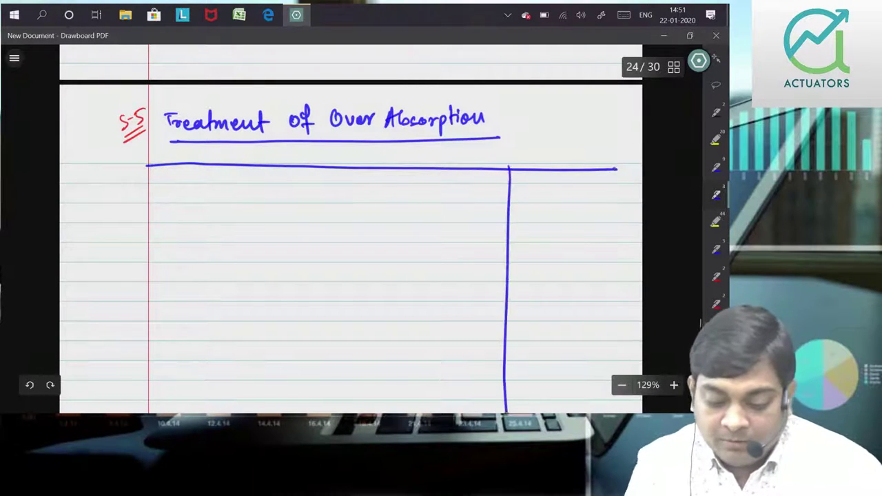
{"action": "left_click_drag", "start_coordinate": [616, 168], "coordinate": [612, 412]}
{"action": "left_click_drag", "start_coordinate": [145, 197], "coordinate": [623, 206]}
{"action": "left_click_drag", "start_coordinate": [556, 186], "coordinate": [564, 196]}
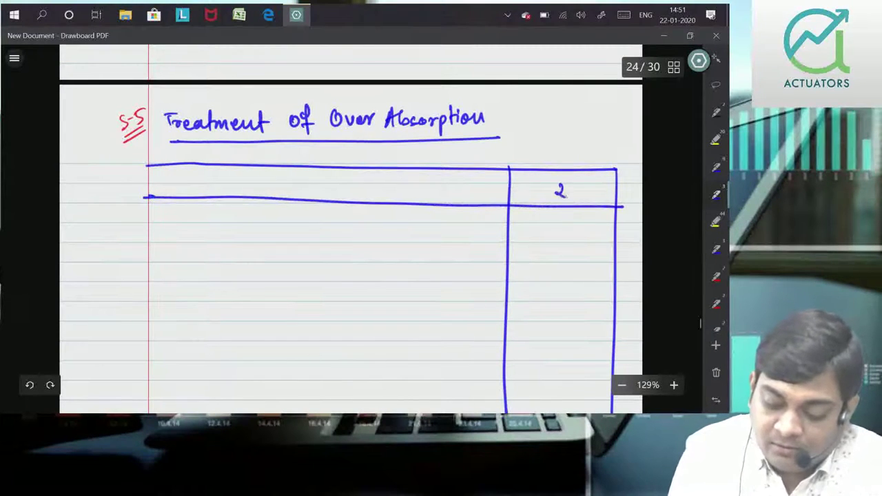
{"action": "left_click_drag", "start_coordinate": [142, 163], "coordinate": [147, 413]}
{"action": "mouse_move", "coordinate": [183, 170]}
{"action": "left_mouse_down"}
{"action": "mouse_move", "coordinate": [185, 187]}
{"action": "mouse_move", "coordinate": [246, 177]}
{"action": "mouse_move", "coordinate": [278, 182]}
{"action": "left_mouse_up"}
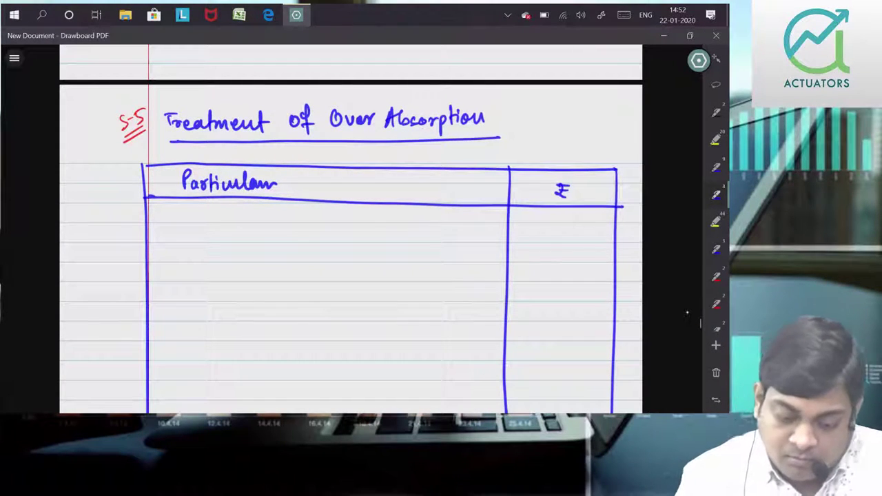
- Write the underlined row (A) heading 'Due to Defective Planning'
{"action": "left_click_drag", "start_coordinate": [160, 237], "coordinate": [178, 239]}
{"action": "mouse_move", "coordinate": [157, 216]}
{"action": "left_mouse_down"}
{"action": "mouse_move", "coordinate": [156, 239]}
{"action": "mouse_move", "coordinate": [243, 228]}
{"action": "left_mouse_up"}
{"action": "mouse_move", "coordinate": [262, 220]}
{"action": "left_mouse_down"}
{"action": "mouse_move", "coordinate": [261, 235]}
{"action": "mouse_move", "coordinate": [280, 236]}
{"action": "left_mouse_up"}
{"action": "left_click_drag", "start_coordinate": [287, 212], "coordinate": [285, 223]}
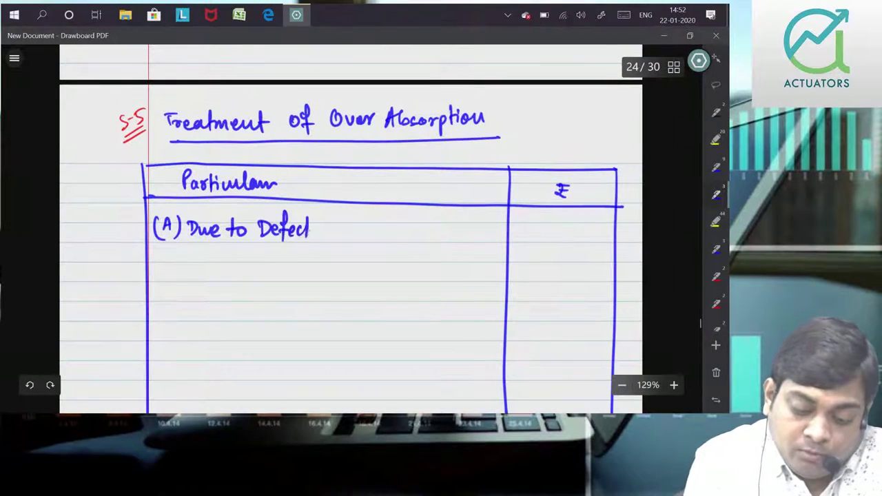
{"action": "mouse_move", "coordinate": [359, 218]}
{"action": "left_mouse_down"}
{"action": "mouse_move", "coordinate": [358, 239]}
{"action": "mouse_move", "coordinate": [363, 229]}
{"action": "left_mouse_up"}
{"action": "mouse_move", "coordinate": [371, 215]}
{"action": "left_mouse_down"}
{"action": "mouse_move", "coordinate": [375, 238]}
{"action": "mouse_move", "coordinate": [411, 235]}
{"action": "left_mouse_up"}
{"action": "left_click_drag", "start_coordinate": [180, 239], "coordinate": [421, 236]}
- Write (118000 × 40%) i.e. ₹47200 credited to Costing P/L, with 47200 in the ₹ column
{"action": "left_click_drag", "start_coordinate": [232, 256], "coordinate": [232, 257]}
{"action": "mouse_move", "coordinate": [245, 255]}
{"action": "left_mouse_down"}
{"action": "mouse_move", "coordinate": [265, 258]}
{"action": "mouse_move", "coordinate": [266, 268]}
{"action": "left_mouse_up"}
{"action": "left_click_drag", "start_coordinate": [273, 256], "coordinate": [310, 275]}
{"action": "left_click_drag", "start_coordinate": [194, 242], "coordinate": [201, 281]}
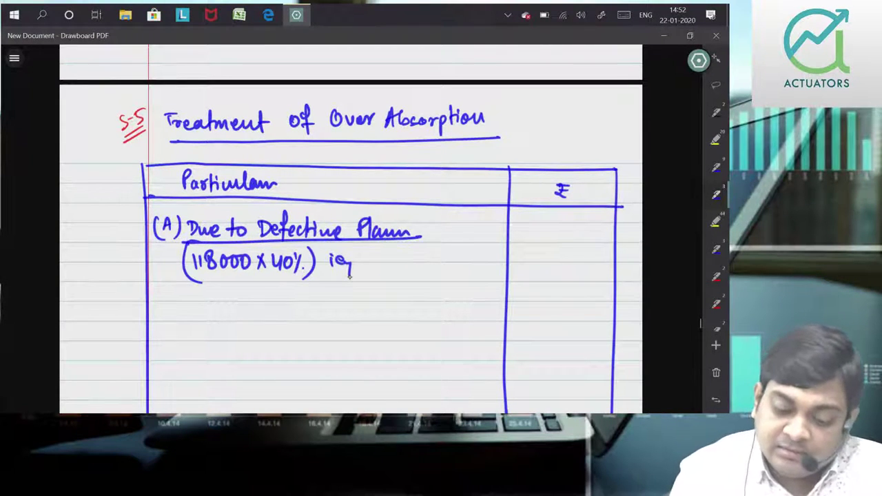
{"action": "mouse_move", "coordinate": [357, 256]}
{"action": "left_mouse_down"}
{"action": "mouse_move", "coordinate": [364, 266]}
{"action": "mouse_move", "coordinate": [495, 252]}
{"action": "mouse_move", "coordinate": [503, 265]}
{"action": "left_mouse_up"}
{"action": "left_click_drag", "start_coordinate": [197, 292], "coordinate": [214, 290]}
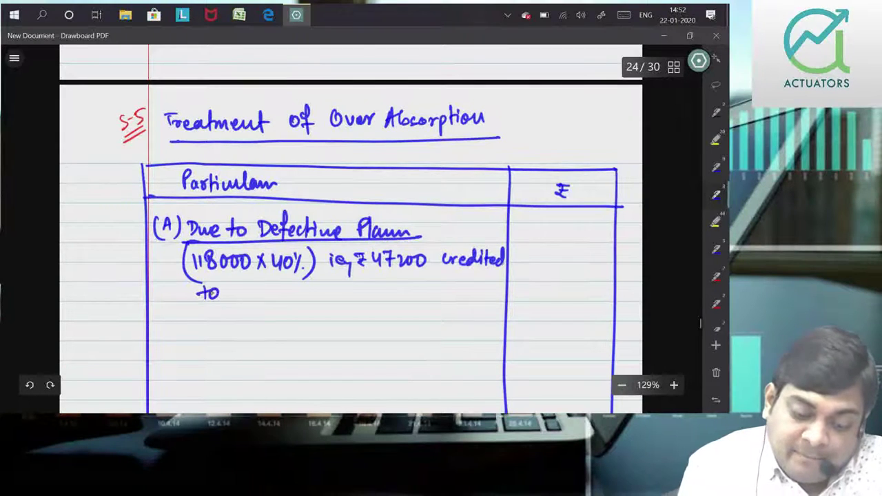
{"action": "mouse_move", "coordinate": [266, 298]}
{"action": "left_mouse_down"}
{"action": "mouse_move", "coordinate": [284, 293]}
{"action": "mouse_move", "coordinate": [281, 317]}
{"action": "mouse_move", "coordinate": [310, 286]}
{"action": "mouse_move", "coordinate": [326, 299]}
{"action": "left_mouse_up"}
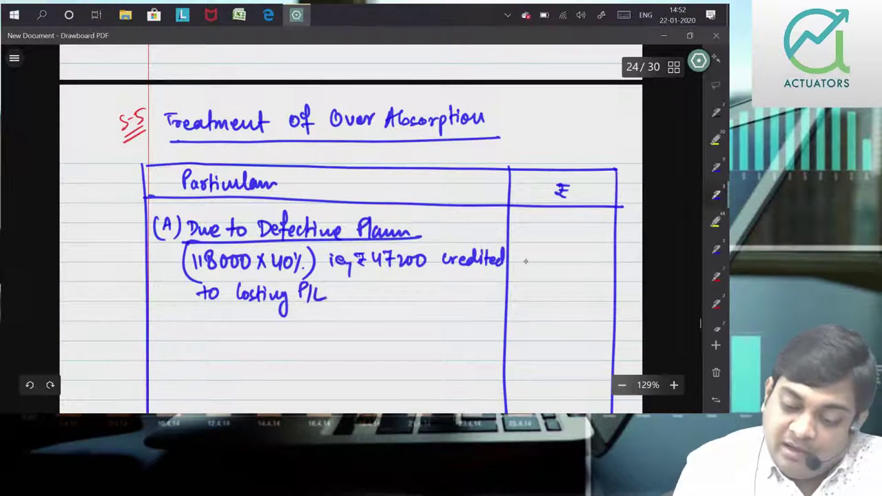
{"action": "left_click_drag", "start_coordinate": [553, 261], "coordinate": [565, 275]}
{"action": "left_click_drag", "start_coordinate": [572, 260], "coordinate": [584, 260]}
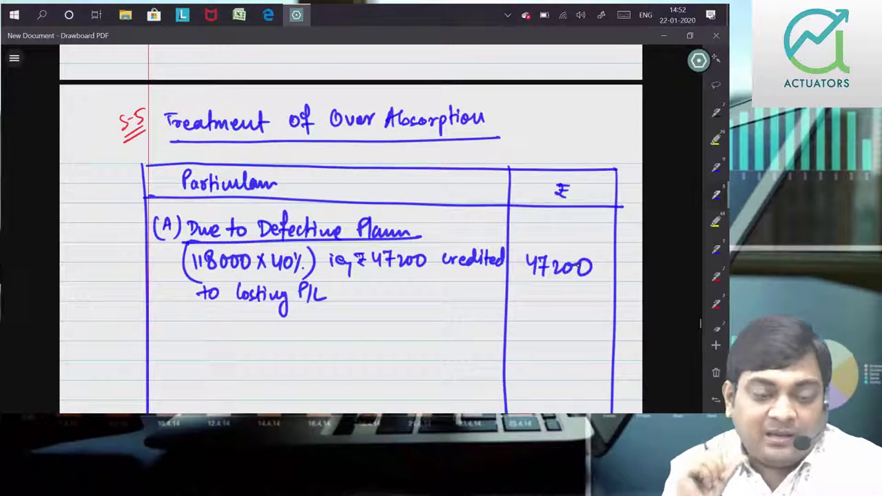
- Extend the table's two column lines further down the page
{"action": "scroll", "coordinate": [351, 227], "scroll_direction": "down", "scroll_amount": 1}
{"action": "scroll", "coordinate": [350, 227], "scroll_direction": "down", "scroll_amount": 2}
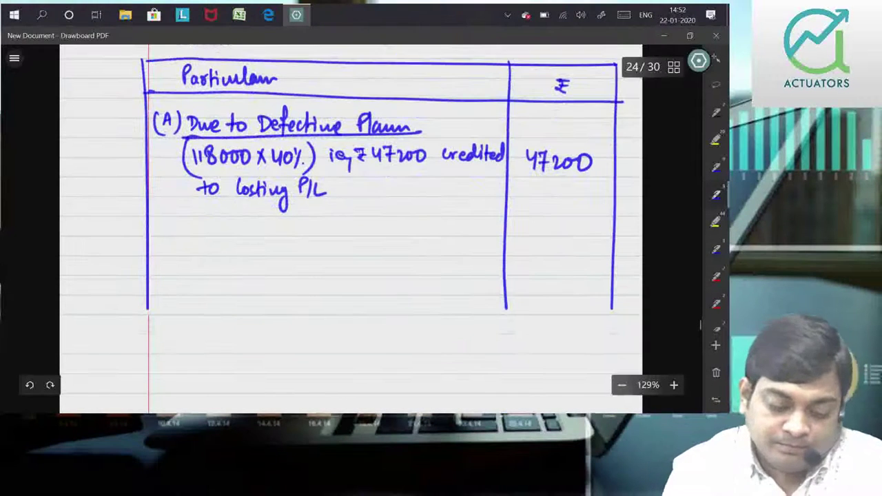
{"action": "left_click_drag", "start_coordinate": [507, 309], "coordinate": [508, 413]}
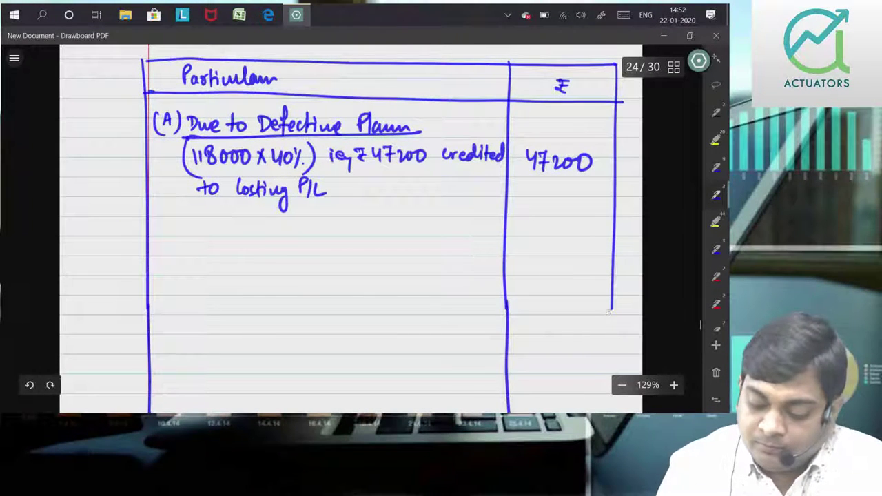
{"action": "left_click_drag", "start_coordinate": [611, 308], "coordinate": [609, 414]}
- Write the underlined row (B) heading 'Normal Lost Increase'
{"action": "mouse_move", "coordinate": [162, 230]}
{"action": "left_mouse_down"}
{"action": "mouse_move", "coordinate": [166, 242]}
{"action": "mouse_move", "coordinate": [205, 238]}
{"action": "left_mouse_up"}
{"action": "left_click_drag", "start_coordinate": [193, 230], "coordinate": [193, 246]}
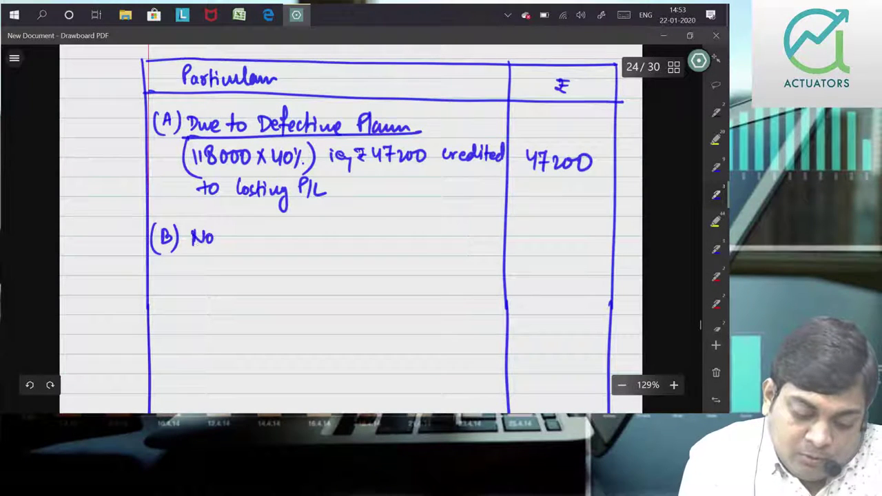
{"action": "left_click_drag", "start_coordinate": [294, 228], "coordinate": [295, 229]}
{"action": "mouse_move", "coordinate": [306, 228]}
{"action": "left_mouse_down"}
{"action": "mouse_move", "coordinate": [307, 238]}
{"action": "mouse_move", "coordinate": [338, 222]}
{"action": "left_mouse_up"}
{"action": "mouse_move", "coordinate": [332, 222]}
{"action": "left_mouse_down"}
{"action": "mouse_move", "coordinate": [332, 241]}
{"action": "mouse_move", "coordinate": [390, 238]}
{"action": "left_mouse_up"}
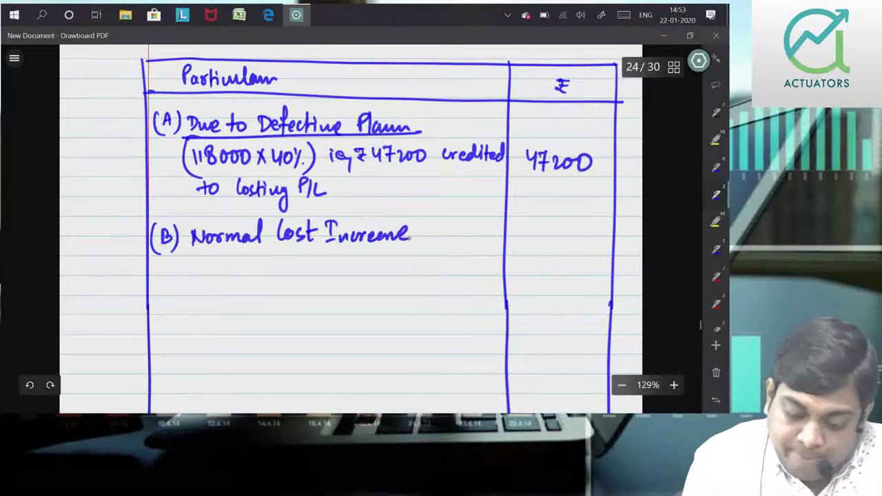
{"action": "left_click_drag", "start_coordinate": [182, 252], "coordinate": [433, 249]}
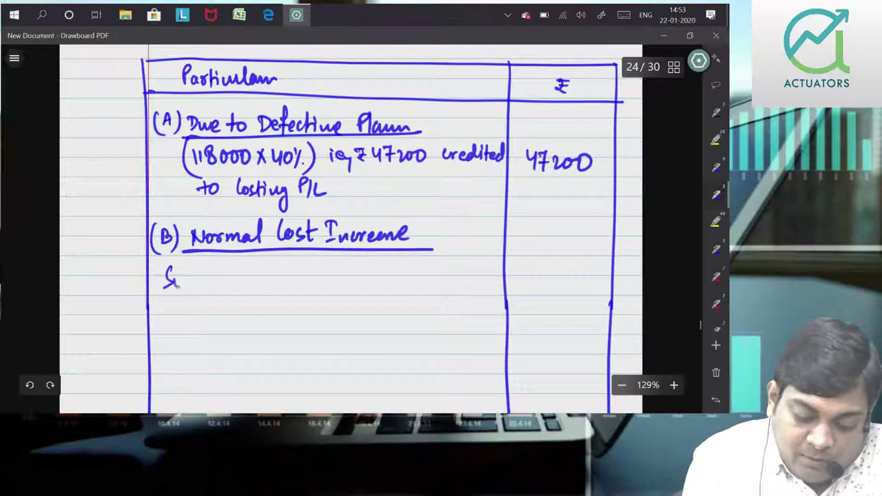
- Write Supplementary Rate = 118000×60% / (110000 + 80000×50%)
{"action": "left_click_drag", "start_coordinate": [205, 266], "coordinate": [204, 289]}
{"action": "left_click_drag", "start_coordinate": [211, 277], "coordinate": [209, 278]}
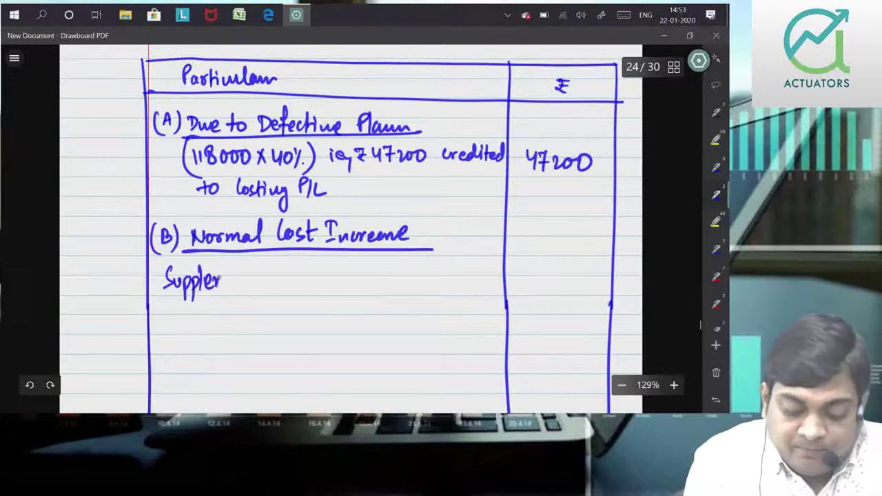
{"action": "mouse_move", "coordinate": [250, 278]}
{"action": "left_mouse_down"}
{"action": "mouse_move", "coordinate": [275, 282]}
{"action": "mouse_move", "coordinate": [269, 315]}
{"action": "left_mouse_up"}
{"action": "mouse_move", "coordinate": [290, 264]}
{"action": "left_mouse_down"}
{"action": "mouse_move", "coordinate": [298, 290]}
{"action": "mouse_move", "coordinate": [312, 267]}
{"action": "left_mouse_up"}
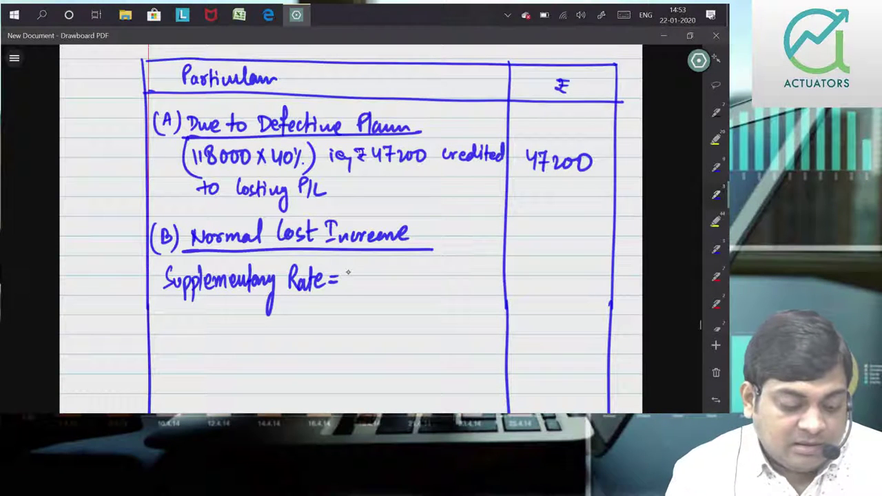
{"action": "left_click_drag", "start_coordinate": [350, 266], "coordinate": [349, 276]}
{"action": "left_click_drag", "start_coordinate": [355, 266], "coordinate": [355, 276]}
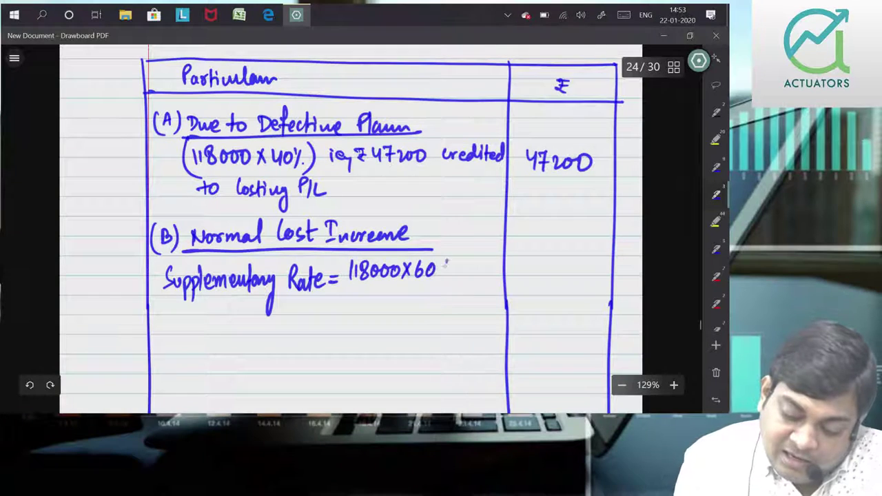
{"action": "left_click_drag", "start_coordinate": [348, 282], "coordinate": [514, 282]}
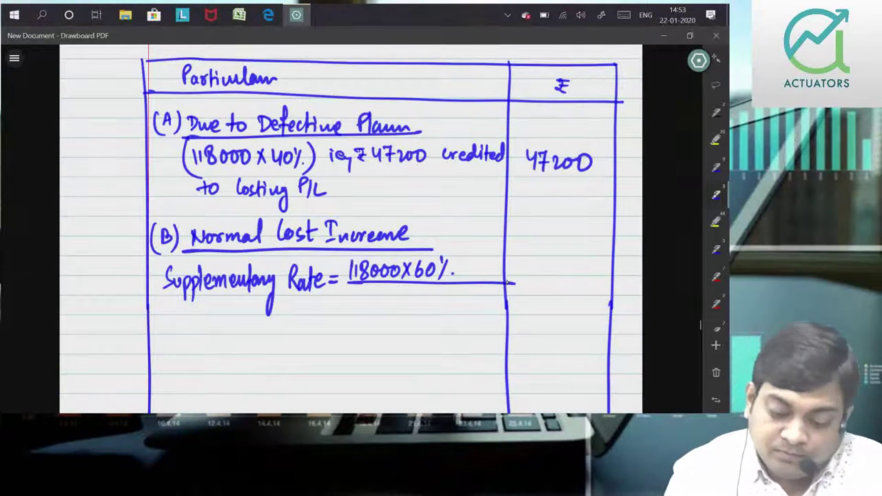
{"action": "left_click_drag", "start_coordinate": [351, 293], "coordinate": [351, 307]}
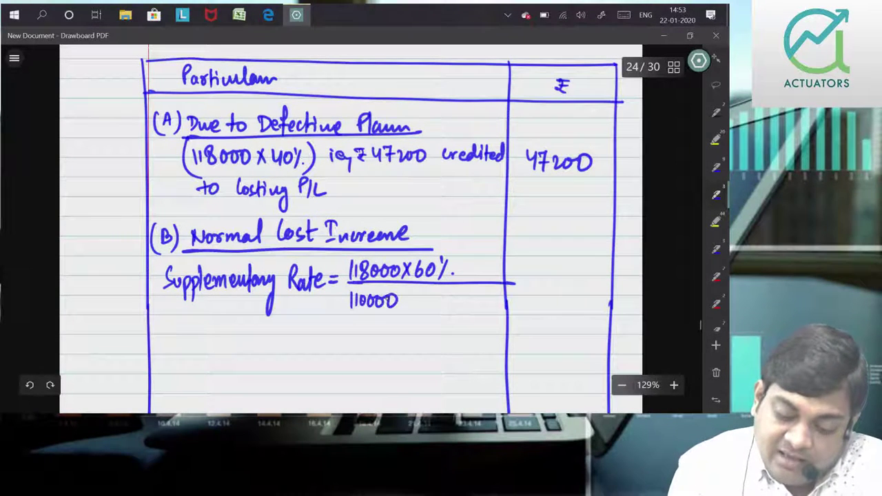
{"action": "left_click_drag", "start_coordinate": [441, 295], "coordinate": [449, 297]}
{"action": "left_click_drag", "start_coordinate": [458, 295], "coordinate": [493, 317]}
{"action": "left_click_drag", "start_coordinate": [495, 294], "coordinate": [496, 299]}
{"action": "left_click_drag", "start_coordinate": [499, 312], "coordinate": [500, 316]}
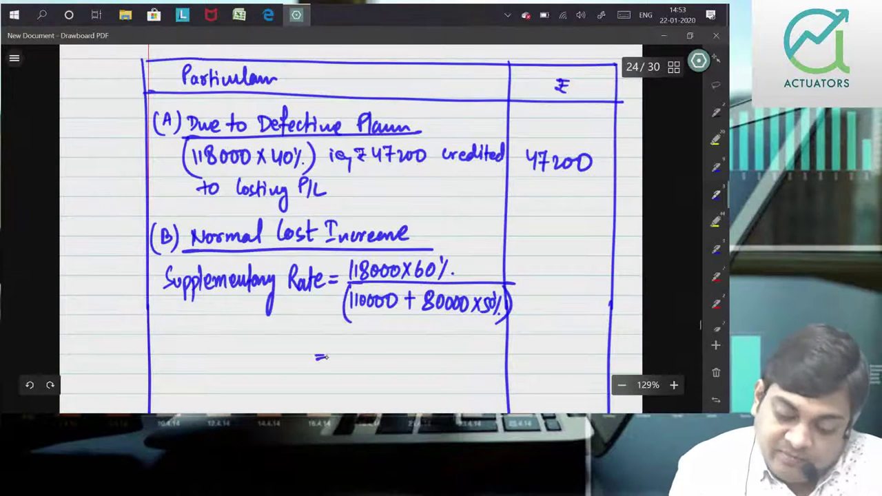
- Extend the table's column lines further down and zoom out to see the table
{"action": "scroll", "coordinate": [349, 229], "scroll_direction": "down", "scroll_amount": 2}
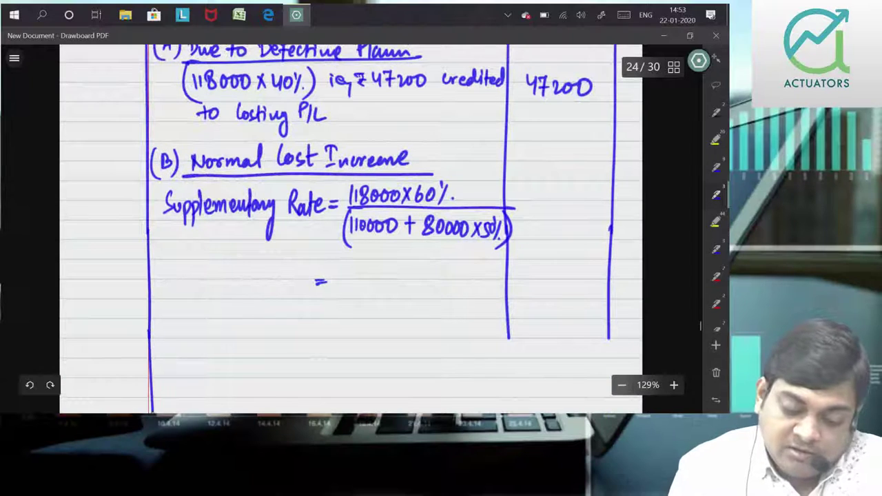
{"action": "left_click_drag", "start_coordinate": [509, 336], "coordinate": [505, 412]}
{"action": "left_click_drag", "start_coordinate": [611, 331], "coordinate": [606, 412]}
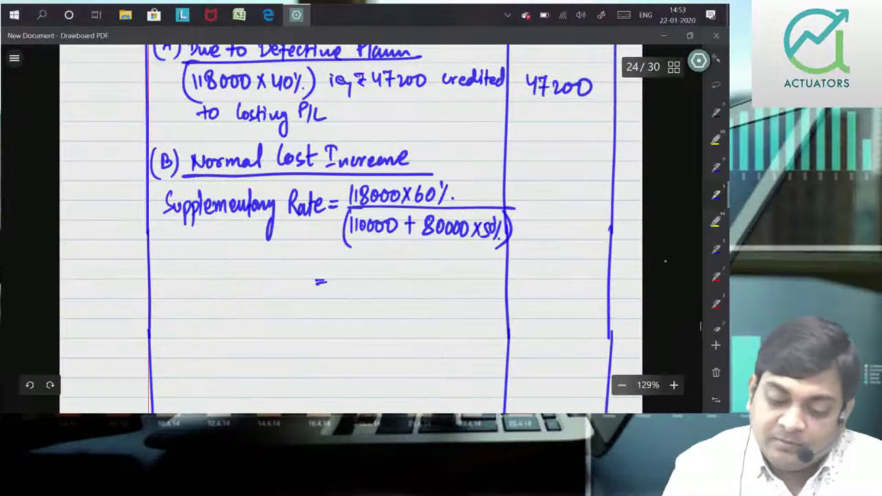
{"action": "left_click", "coordinate": [621, 384]}
{"action": "scroll", "coordinate": [649, 303], "scroll_direction": "down", "scroll_amount": 1}
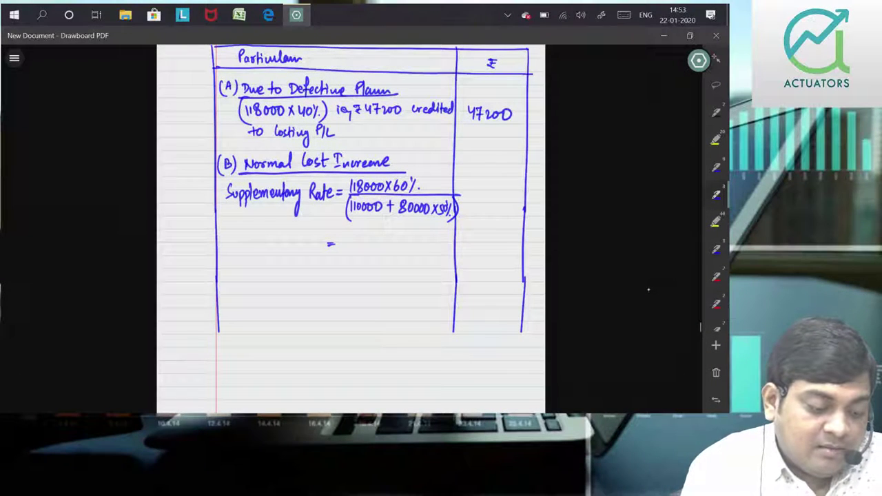
- Simplify to ₹70800/150000 = 0.472/unit and extend the column lines to the page bottom
{"action": "mouse_move", "coordinate": [347, 230]}
{"action": "left_mouse_down"}
{"action": "mouse_move", "coordinate": [354, 239]}
{"action": "mouse_move", "coordinate": [390, 231]}
{"action": "left_mouse_up"}
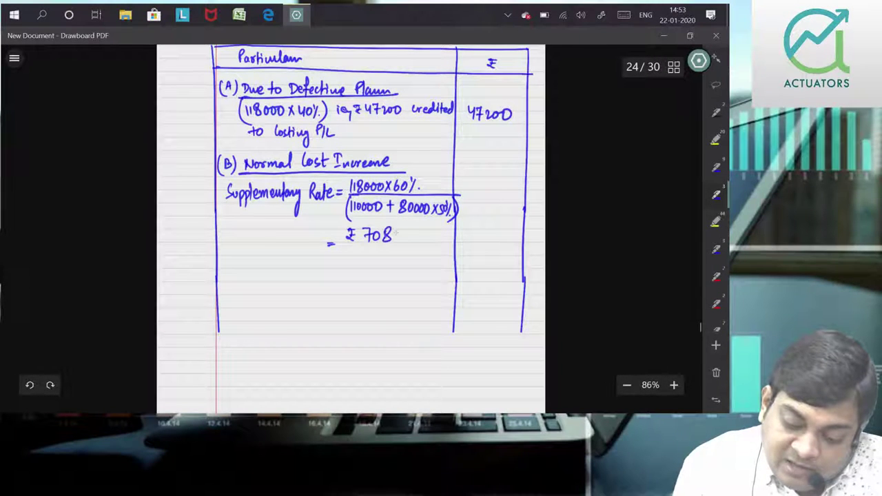
{"action": "left_click_drag", "start_coordinate": [344, 246], "coordinate": [447, 246]}
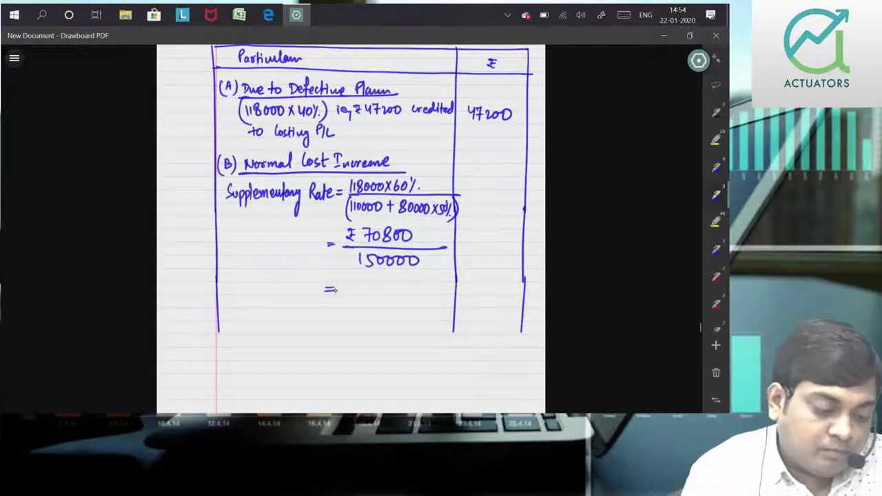
{"action": "mouse_move", "coordinate": [355, 281]}
{"action": "left_mouse_down"}
{"action": "mouse_move", "coordinate": [373, 296]}
{"action": "mouse_move", "coordinate": [395, 294]}
{"action": "left_mouse_up"}
{"action": "left_click", "coordinate": [363, 288]}
{"action": "mouse_move", "coordinate": [407, 278]}
{"action": "left_mouse_down"}
{"action": "mouse_move", "coordinate": [398, 310]}
{"action": "mouse_move", "coordinate": [444, 284]}
{"action": "left_mouse_up"}
{"action": "left_click_drag", "start_coordinate": [437, 284], "coordinate": [451, 281]}
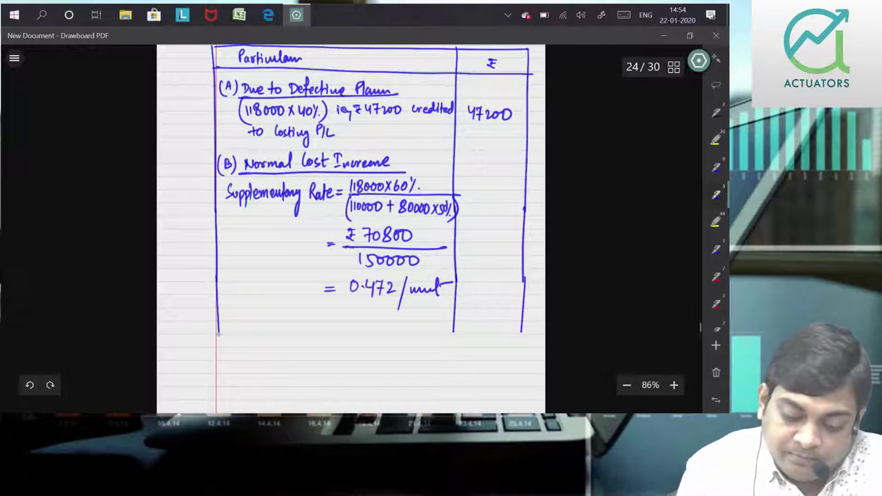
{"action": "left_click_drag", "start_coordinate": [454, 323], "coordinate": [455, 414]}
{"action": "left_click_drag", "start_coordinate": [522, 331], "coordinate": [521, 413]}
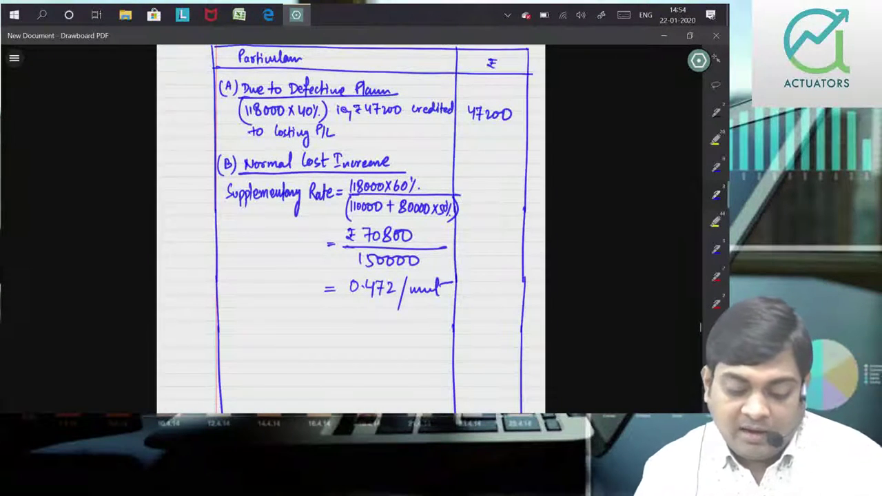
{"action": "left_click", "coordinate": [185, 318]}
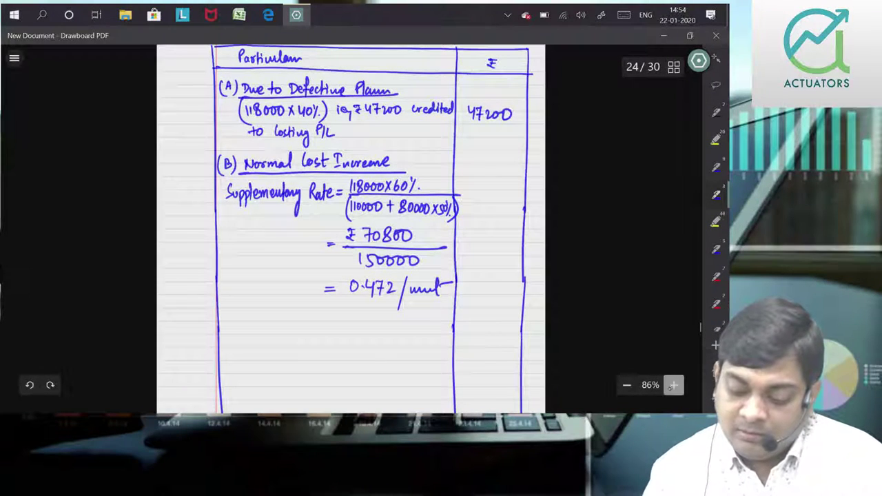
{"action": "scroll", "coordinate": [372, 227], "scroll_direction": "up", "scroll_amount": 3}
- Zoom in and write the underlined heading 'Adjusted with'
{"action": "left_click_drag", "start_coordinate": [567, 303], "coordinate": [567, 269]}
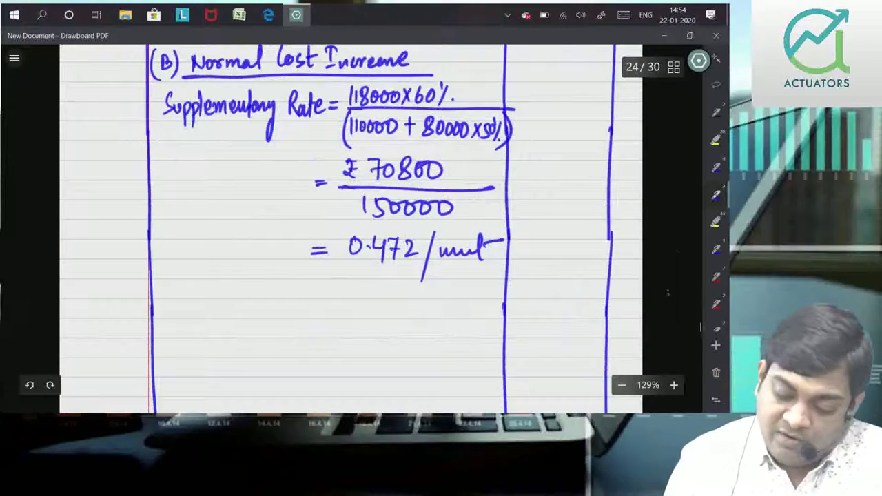
{"action": "scroll", "coordinate": [352, 227], "scroll_direction": "down", "scroll_amount": 2}
{"action": "left_click_drag", "start_coordinate": [177, 246], "coordinate": [197, 245]}
{"action": "mouse_move", "coordinate": [202, 233]}
{"action": "left_mouse_down"}
{"action": "mouse_move", "coordinate": [197, 255]}
{"action": "mouse_move", "coordinate": [218, 238]}
{"action": "mouse_move", "coordinate": [221, 248]}
{"action": "mouse_move", "coordinate": [308, 241]}
{"action": "left_mouse_up"}
{"action": "left_click_drag", "start_coordinate": [174, 245], "coordinate": [324, 241]}
- Write the bullets Cons 90000 × 0.472 and Closing F/G 20000 × 0.472
{"action": "mouse_move", "coordinate": [237, 270]}
{"action": "left_mouse_down"}
{"action": "mouse_move", "coordinate": [238, 281]}
{"action": "mouse_move", "coordinate": [260, 281]}
{"action": "left_mouse_up"}
{"action": "mouse_move", "coordinate": [272, 270]}
{"action": "left_mouse_down"}
{"action": "mouse_move", "coordinate": [233, 303]}
{"action": "mouse_move", "coordinate": [241, 291]}
{"action": "mouse_move", "coordinate": [248, 306]}
{"action": "left_mouse_up"}
{"action": "mouse_move", "coordinate": [263, 295]}
{"action": "left_mouse_down"}
{"action": "mouse_move", "coordinate": [255, 306]}
{"action": "mouse_move", "coordinate": [270, 305]}
{"action": "left_mouse_up"}
{"action": "left_click_drag", "start_coordinate": [264, 294], "coordinate": [284, 303]}
{"action": "mouse_move", "coordinate": [285, 296]}
{"action": "left_mouse_down"}
{"action": "mouse_move", "coordinate": [280, 315]}
{"action": "mouse_move", "coordinate": [303, 300]}
{"action": "mouse_move", "coordinate": [328, 308]}
{"action": "left_mouse_up"}
{"action": "mouse_move", "coordinate": [346, 261]}
{"action": "left_mouse_down"}
{"action": "mouse_move", "coordinate": [345, 274]}
{"action": "mouse_move", "coordinate": [374, 270]}
{"action": "left_mouse_up"}
{"action": "left_click_drag", "start_coordinate": [384, 269], "coordinate": [399, 270]}
{"action": "left_click_drag", "start_coordinate": [354, 292], "coordinate": [364, 303]}
{"action": "left_click_drag", "start_coordinate": [372, 292], "coordinate": [416, 303]}
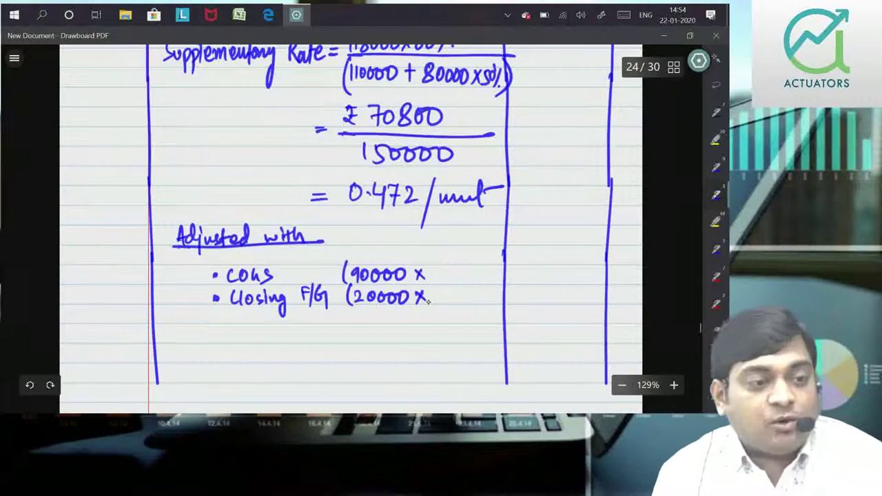
{"action": "left_click", "coordinate": [446, 278]}
{"action": "left_click_drag", "start_coordinate": [437, 269], "coordinate": [459, 284]}
{"action": "mouse_move", "coordinate": [463, 271]}
{"action": "left_mouse_down"}
{"action": "mouse_move", "coordinate": [467, 284]}
{"action": "mouse_move", "coordinate": [491, 281]}
{"action": "left_mouse_up"}
{"action": "left_click_drag", "start_coordinate": [437, 290], "coordinate": [489, 304]}
{"action": "left_click", "coordinate": [446, 299]}
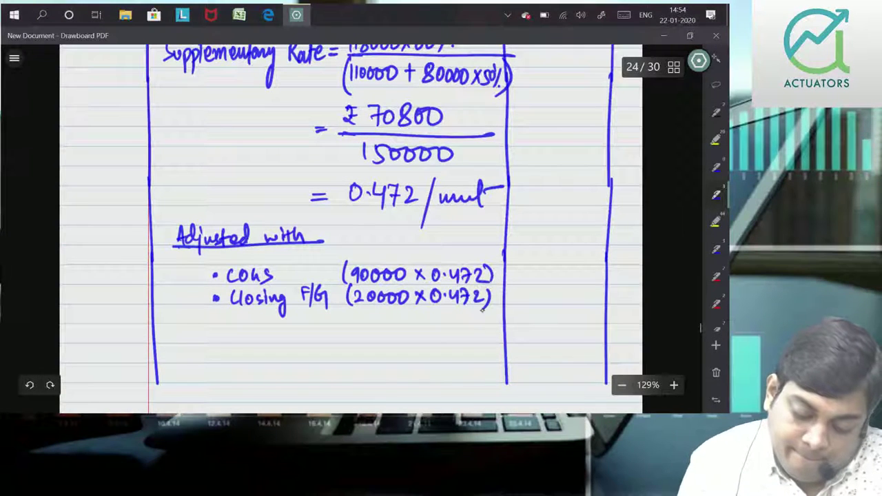
- Add the third bullet Closing WIP 40000 × 0.472
{"action": "mouse_move", "coordinate": [237, 327]}
{"action": "left_mouse_down"}
{"action": "mouse_move", "coordinate": [234, 345]}
{"action": "mouse_move", "coordinate": [243, 344]}
{"action": "left_mouse_up"}
{"action": "left_click_drag", "start_coordinate": [249, 334], "coordinate": [259, 344]}
{"action": "left_click_drag", "start_coordinate": [268, 334], "coordinate": [279, 357]}
{"action": "left_click_drag", "start_coordinate": [303, 330], "coordinate": [296, 342]}
{"action": "left_click_drag", "start_coordinate": [357, 327], "coordinate": [353, 345]}
{"action": "mouse_move", "coordinate": [366, 329]}
{"action": "left_mouse_down"}
{"action": "mouse_move", "coordinate": [372, 345]}
{"action": "mouse_move", "coordinate": [392, 332]}
{"action": "left_mouse_up"}
{"action": "left_click_drag", "start_coordinate": [401, 331], "coordinate": [433, 343]}
{"action": "mouse_move", "coordinate": [433, 329]}
{"action": "left_mouse_down"}
{"action": "mouse_move", "coordinate": [422, 343]}
{"action": "mouse_move", "coordinate": [442, 329]}
{"action": "mouse_move", "coordinate": [470, 343]}
{"action": "left_mouse_up"}
{"action": "mouse_move", "coordinate": [472, 331]}
{"action": "left_mouse_down"}
{"action": "mouse_move", "coordinate": [477, 345]}
{"action": "mouse_move", "coordinate": [487, 342]}
{"action": "mouse_move", "coordinate": [485, 352]}
{"action": "left_mouse_up"}
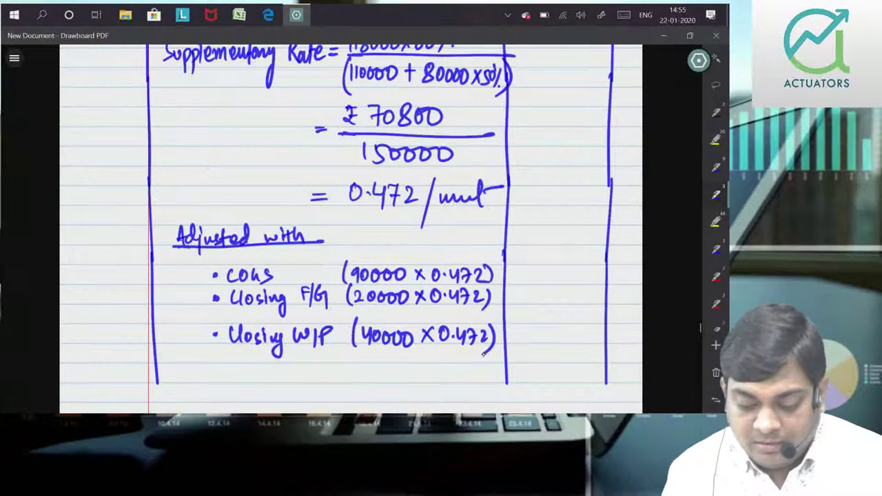
- Enter 42480, 9440 and 18880 in the ₹ column and draw the total lines
{"action": "left_click_drag", "start_coordinate": [530, 270], "coordinate": [534, 283]}
{"action": "mouse_move", "coordinate": [539, 272]}
{"action": "left_mouse_down"}
{"action": "mouse_move", "coordinate": [561, 284]}
{"action": "mouse_move", "coordinate": [582, 270]}
{"action": "left_mouse_up"}
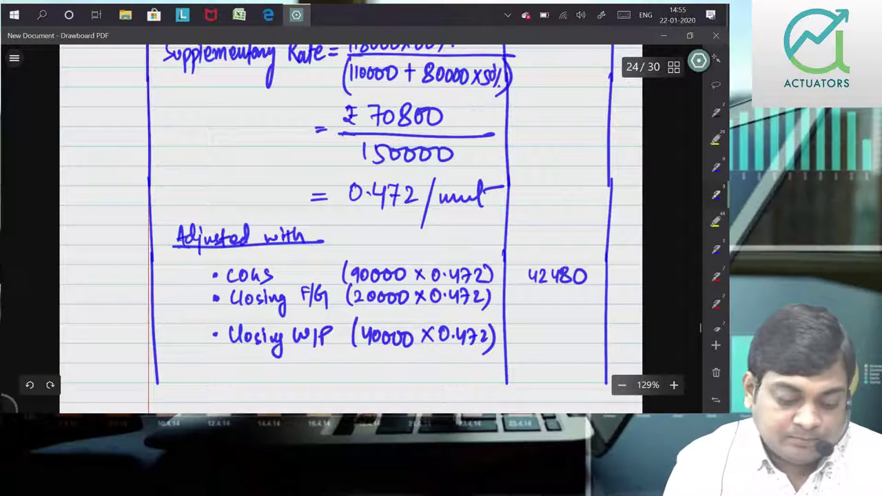
{"action": "left_click_drag", "start_coordinate": [540, 292], "coordinate": [566, 305]}
{"action": "left_click_drag", "start_coordinate": [580, 288], "coordinate": [579, 289]}
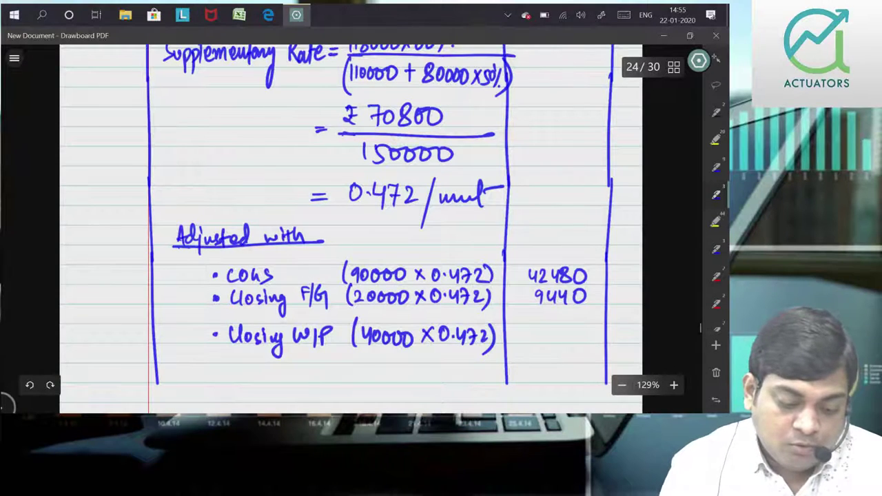
{"action": "mouse_move", "coordinate": [524, 331]}
{"action": "left_mouse_down"}
{"action": "mouse_move", "coordinate": [526, 341]}
{"action": "mouse_move", "coordinate": [583, 330]}
{"action": "left_mouse_up"}
{"action": "left_click_drag", "start_coordinate": [503, 361], "coordinate": [620, 361]}
{"action": "left_click_drag", "start_coordinate": [502, 389], "coordinate": [612, 387]}
- Write the 118000 total beneath the ruled lines
{"action": "scroll", "coordinate": [351, 218], "scroll_direction": "down", "scroll_amount": 1}
{"action": "scroll", "coordinate": [350, 228], "scroll_direction": "down", "scroll_amount": 4}
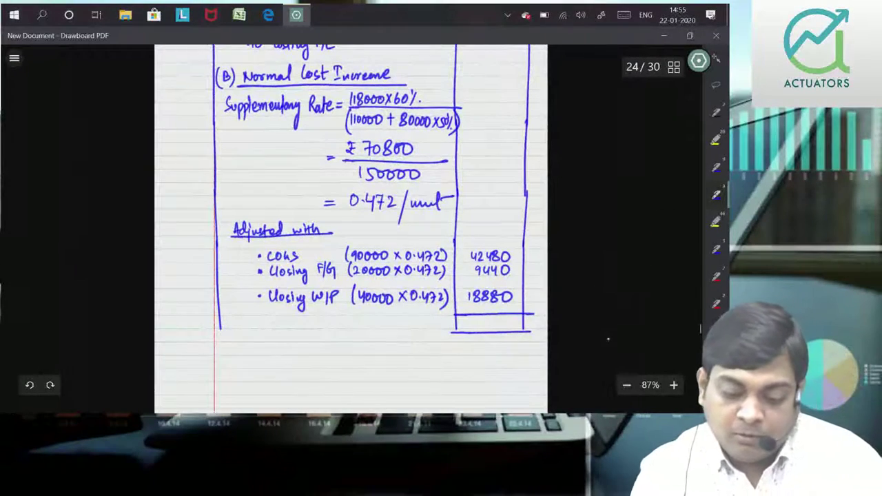
{"action": "scroll", "coordinate": [607, 338], "scroll_direction": "up", "scroll_amount": 2}
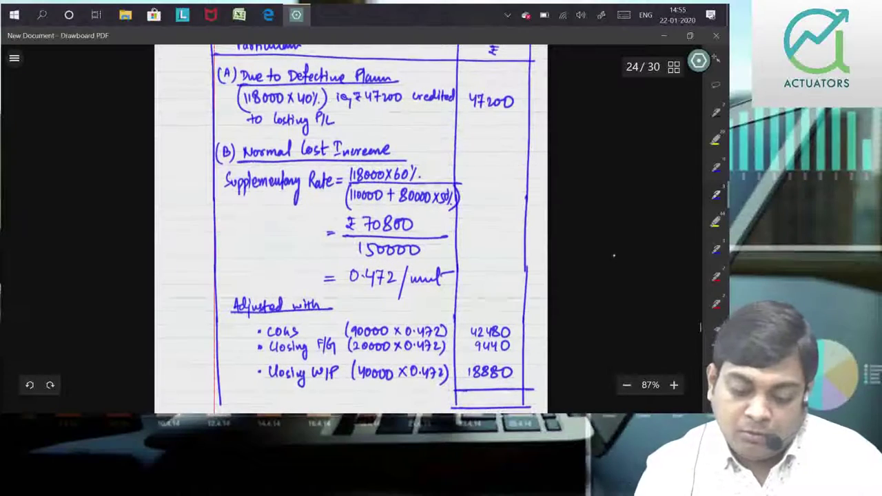
{"action": "left_click_drag", "start_coordinate": [468, 394], "coordinate": [468, 406]}
{"action": "mouse_move", "coordinate": [474, 394]}
{"action": "left_mouse_down"}
{"action": "mouse_move", "coordinate": [474, 406]}
{"action": "mouse_move", "coordinate": [482, 397]}
{"action": "left_mouse_up"}
{"action": "left_click_drag", "start_coordinate": [490, 396], "coordinate": [504, 398]}
{"action": "scroll", "coordinate": [348, 277], "scroll_direction": "up", "scroll_amount": 1}
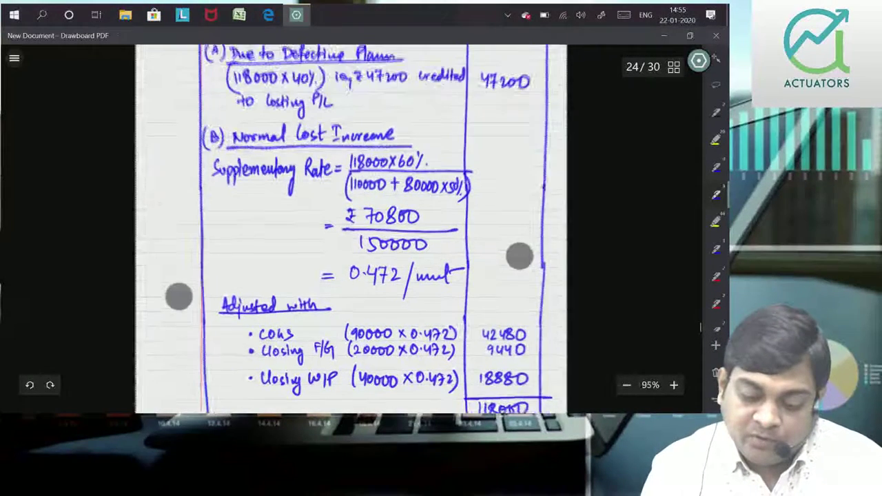
{"action": "scroll", "coordinate": [349, 276], "scroll_direction": "up", "scroll_amount": 1}
{"action": "scroll", "coordinate": [349, 283], "scroll_direction": "down", "scroll_amount": 1}
{"action": "scroll", "coordinate": [348, 284], "scroll_direction": "down", "scroll_amount": 1}
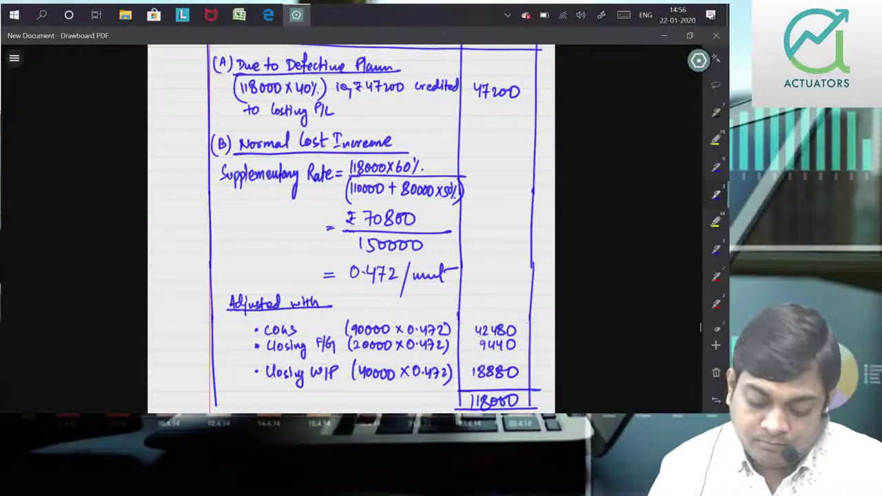
- Scroll down past the page break to the blank lined page 25
{"action": "scroll", "coordinate": [348, 282], "scroll_direction": "up", "scroll_amount": 3}
{"action": "scroll", "coordinate": [121, 235], "scroll_direction": "down", "scroll_amount": 10}
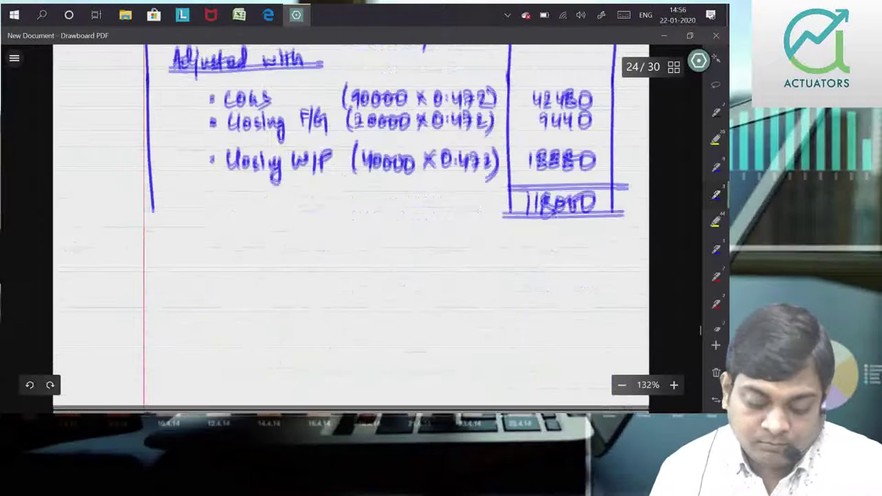
{"action": "scroll", "coordinate": [73, 255], "scroll_direction": "down", "scroll_amount": 5}
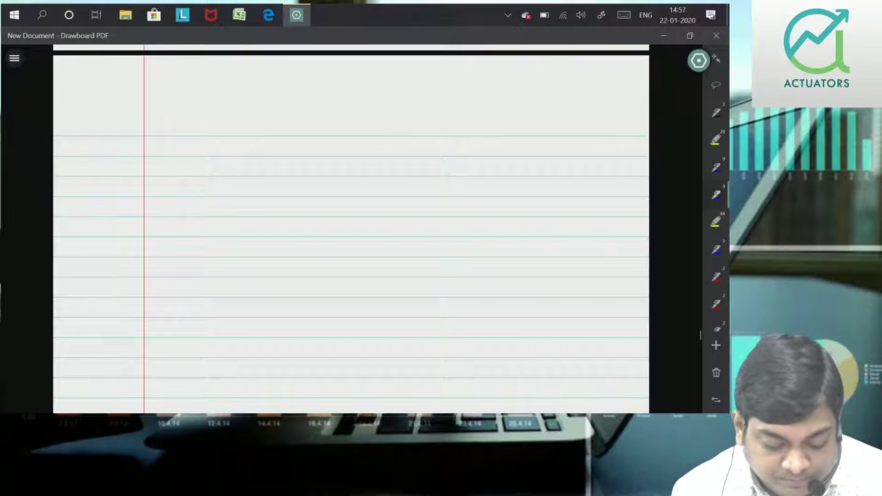
- Handwrite the blue heading 'Answer To Question No.4' across the top of page 25 and underline it
{"action": "mouse_move", "coordinate": [129, 92]}
{"action": "left_mouse_down"}
{"action": "mouse_move", "coordinate": [239, 89]}
{"action": "mouse_move", "coordinate": [273, 102]}
{"action": "mouse_move", "coordinate": [287, 90]}
{"action": "mouse_move", "coordinate": [325, 91]}
{"action": "left_mouse_up"}
{"action": "mouse_move", "coordinate": [334, 83]}
{"action": "left_mouse_down"}
{"action": "mouse_move", "coordinate": [377, 86]}
{"action": "mouse_move", "coordinate": [391, 73]}
{"action": "mouse_move", "coordinate": [426, 72]}
{"action": "left_mouse_up"}
{"action": "left_click", "coordinate": [410, 82]}
{"action": "left_click_drag", "start_coordinate": [427, 66], "coordinate": [427, 95]}
{"action": "left_click_drag", "start_coordinate": [129, 105], "coordinate": [428, 98]}
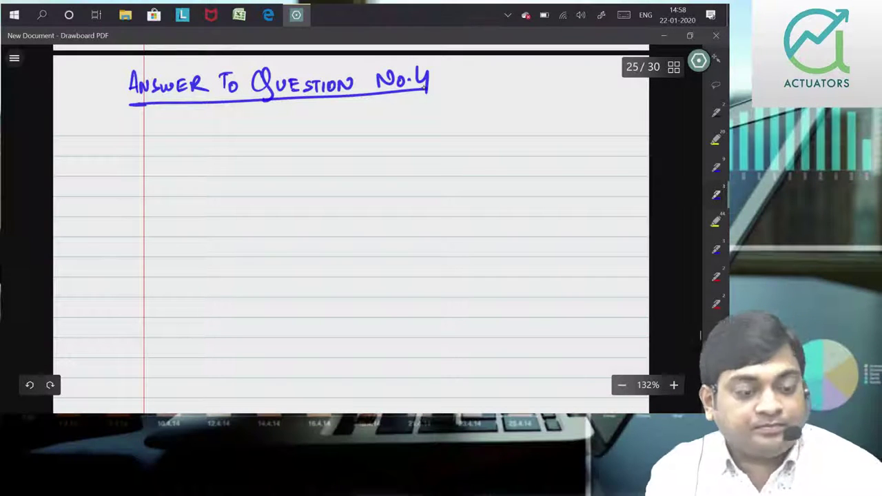
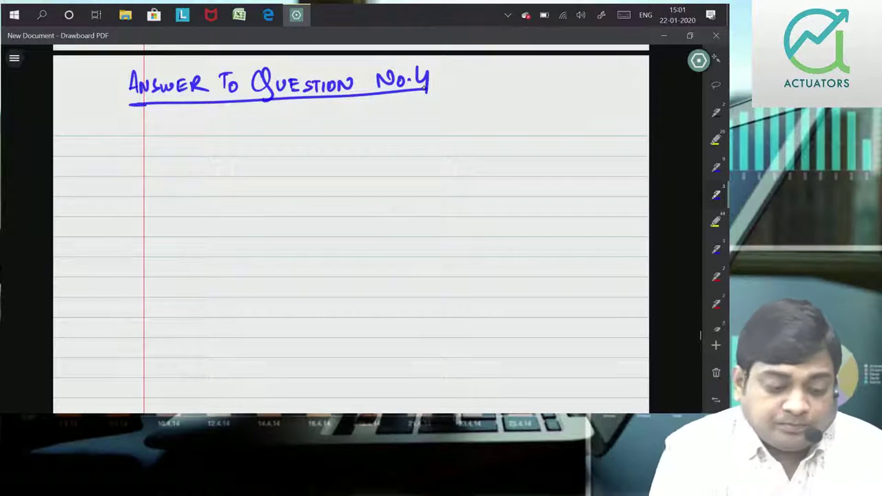
- Write N/ and the Product column heading with rows X, Y and Z
{"action": "mouse_move", "coordinate": [128, 147]}
{"action": "left_mouse_down"}
{"action": "mouse_move", "coordinate": [137, 139]}
{"action": "mouse_move", "coordinate": [142, 148]}
{"action": "left_mouse_up"}
{"action": "left_click_drag", "start_coordinate": [124, 160], "coordinate": [148, 156]}
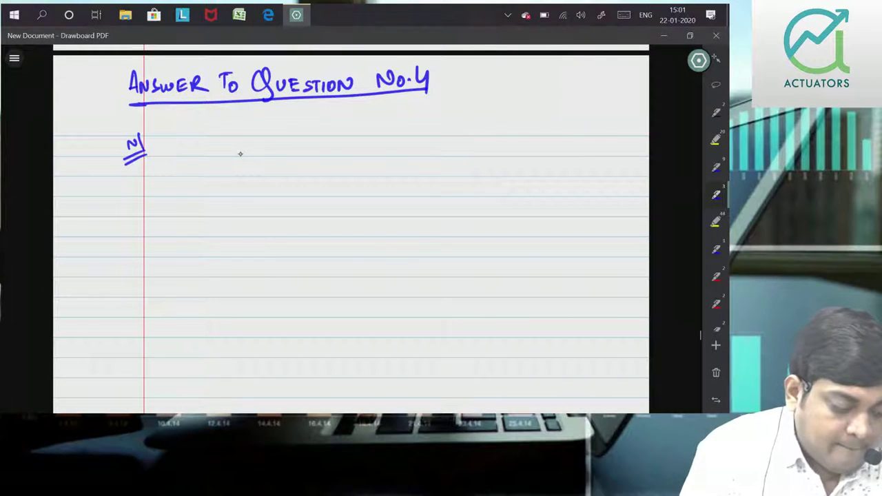
{"action": "left_click_drag", "start_coordinate": [188, 161], "coordinate": [193, 166]}
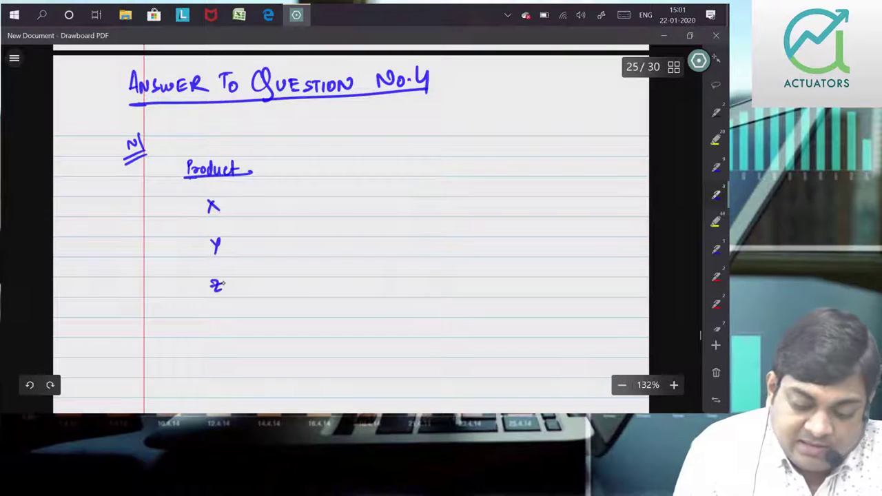
- Draw the column lines and underlined Lab. hr Req/unit heading, and write 3hr for X
{"action": "left_click_drag", "start_coordinate": [262, 152], "coordinate": [262, 300]}
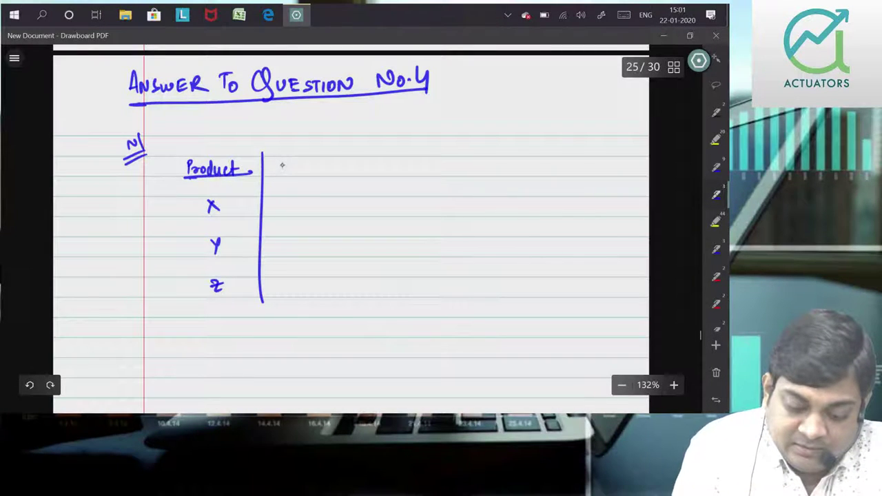
{"action": "left_click_drag", "start_coordinate": [282, 161], "coordinate": [285, 166]}
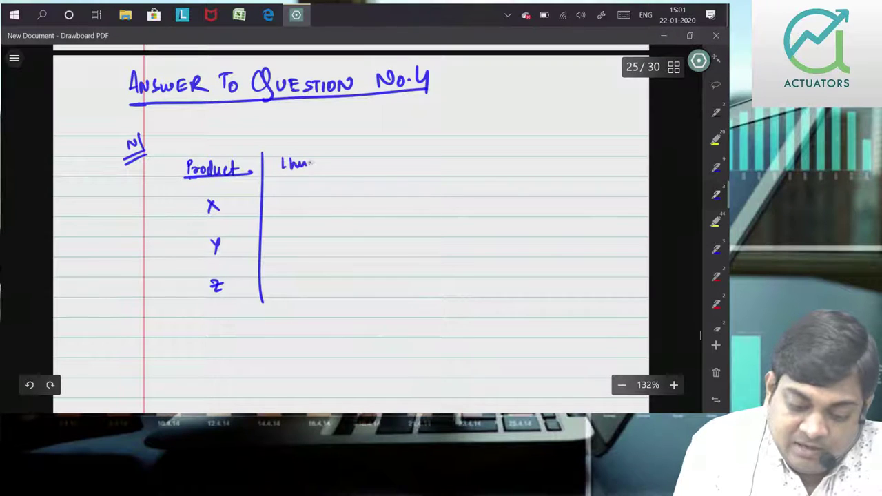
{"action": "left_click", "coordinate": [30, 384]}
{"action": "left_click", "coordinate": [29, 385]}
{"action": "left_click", "coordinate": [30, 384]}
{"action": "left_click", "coordinate": [30, 385]}
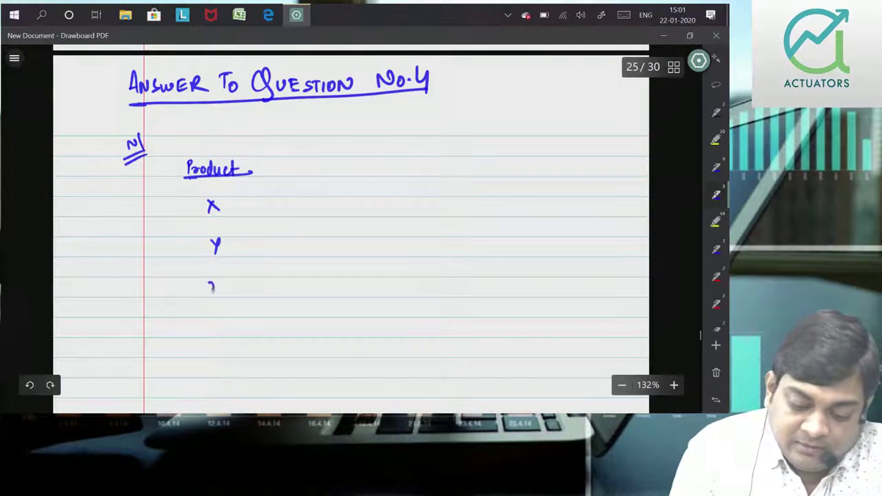
{"action": "left_click_drag", "start_coordinate": [267, 149], "coordinate": [264, 319]}
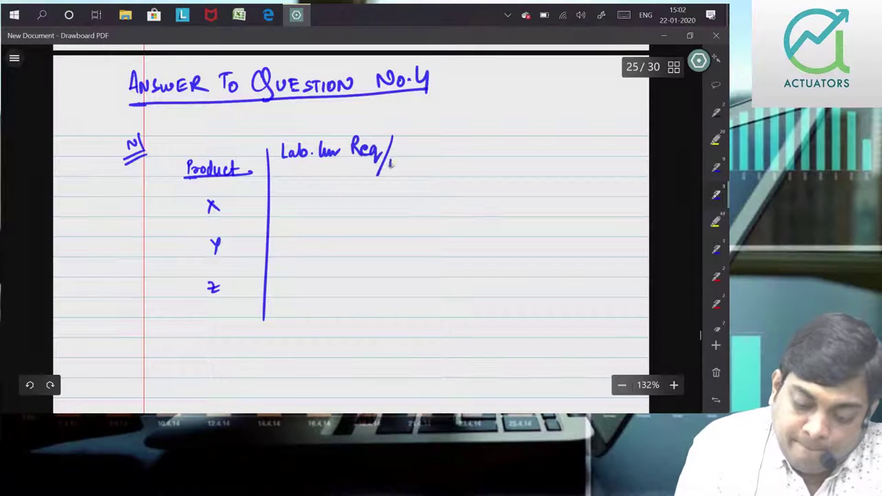
{"action": "left_click_drag", "start_coordinate": [426, 137], "coordinate": [428, 310]}
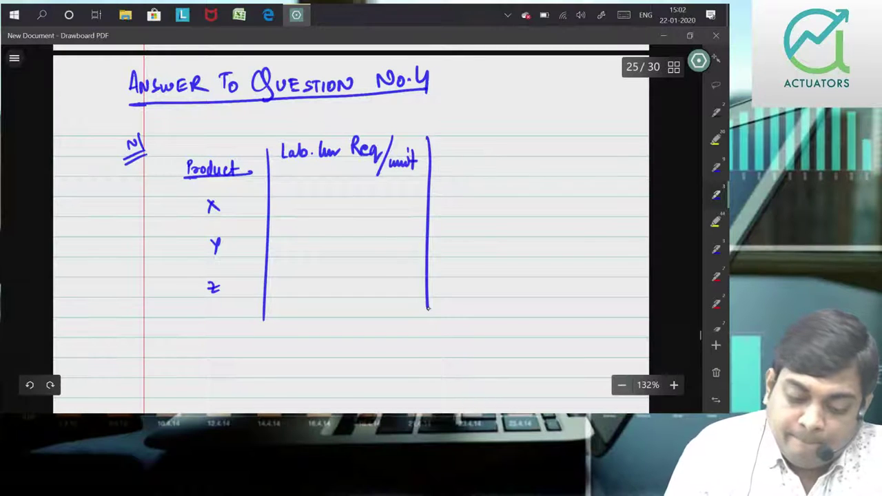
{"action": "left_click_drag", "start_coordinate": [268, 176], "coordinate": [440, 175]}
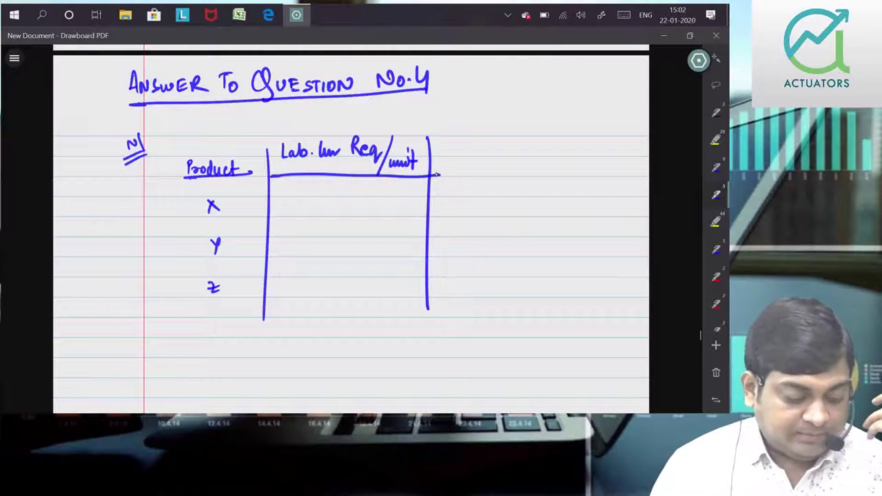
{"action": "mouse_move", "coordinate": [333, 203]}
{"action": "left_mouse_down"}
{"action": "mouse_move", "coordinate": [335, 214]}
{"action": "mouse_move", "coordinate": [363, 209]}
{"action": "left_mouse_up"}
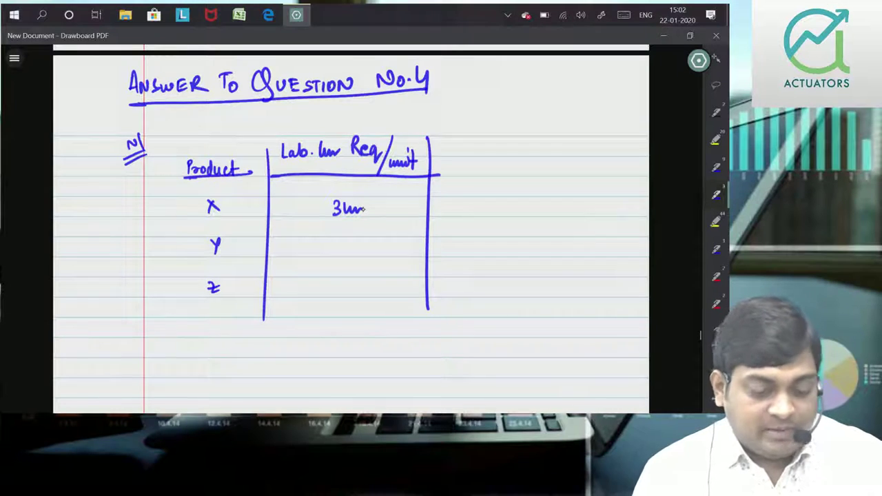
- Write 5hr for Y and 7hr for Z, discarding a premature Total Lab hr column
{"action": "mouse_move", "coordinate": [343, 239]}
{"action": "left_mouse_down"}
{"action": "mouse_move", "coordinate": [334, 253]}
{"action": "mouse_move", "coordinate": [365, 251]}
{"action": "left_mouse_up"}
{"action": "mouse_move", "coordinate": [332, 283]}
{"action": "left_mouse_down"}
{"action": "mouse_move", "coordinate": [337, 298]}
{"action": "mouse_move", "coordinate": [369, 293]}
{"action": "left_mouse_up"}
{"action": "left_click_drag", "start_coordinate": [441, 146], "coordinate": [451, 144]}
{"action": "mouse_move", "coordinate": [446, 146]}
{"action": "left_mouse_down"}
{"action": "mouse_move", "coordinate": [447, 157]}
{"action": "mouse_move", "coordinate": [494, 157]}
{"action": "left_mouse_up"}
{"action": "left_click_drag", "start_coordinate": [499, 149], "coordinate": [507, 153]}
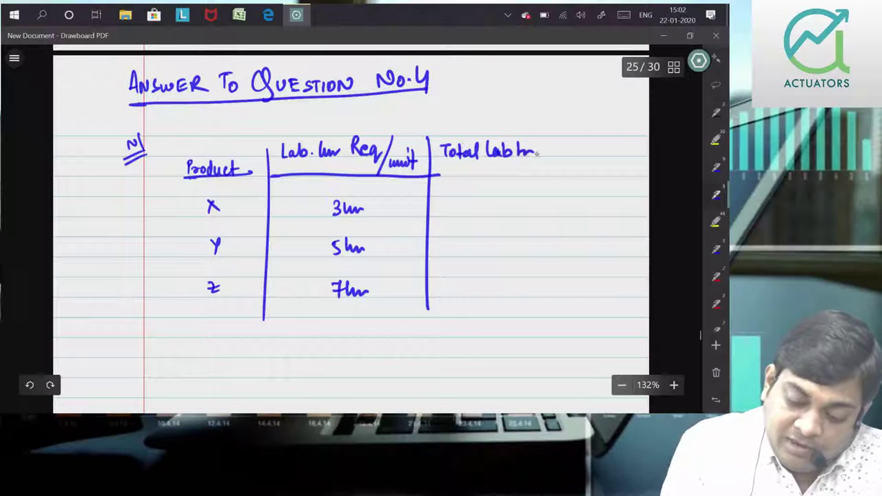
{"action": "left_click_drag", "start_coordinate": [434, 177], "coordinate": [551, 175]}
{"action": "left_click_drag", "start_coordinate": [548, 134], "coordinate": [556, 305]}
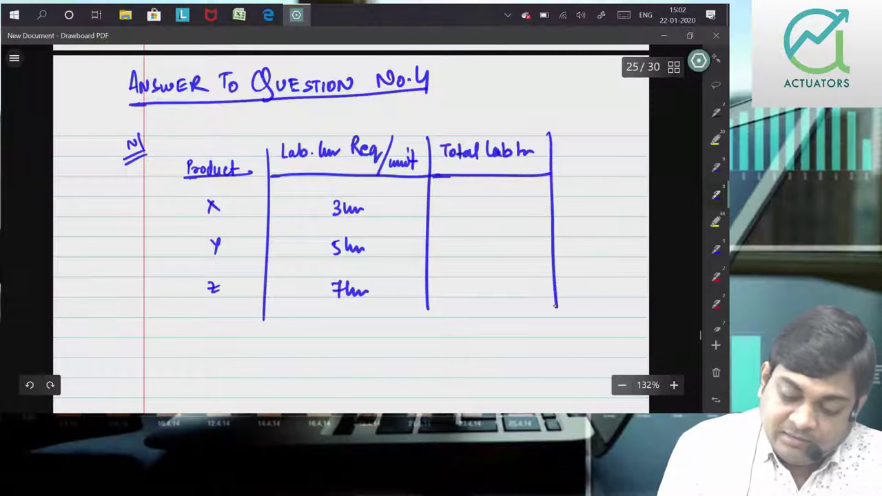
{"action": "left_click", "coordinate": [30, 385]}
{"action": "left_click", "coordinate": [30, 384]}
{"action": "left_click", "coordinate": [29, 385]}
{"action": "left_click", "coordinate": [30, 384]}
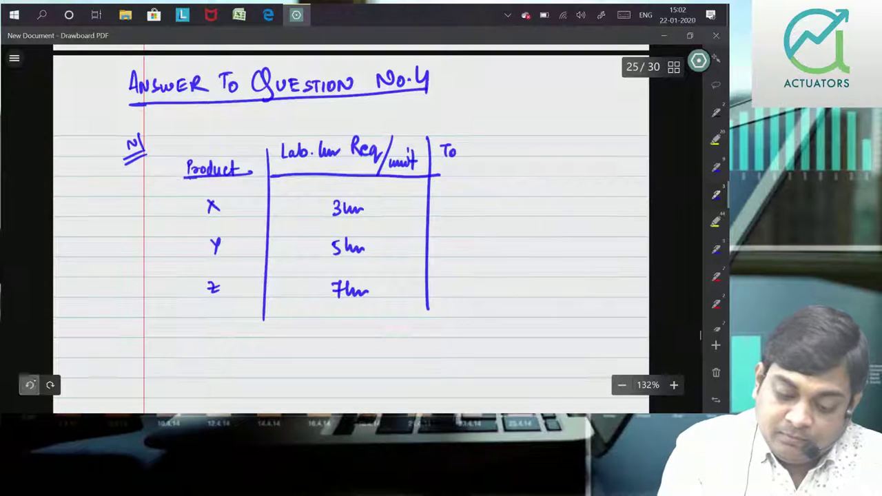
{"action": "left_click", "coordinate": [30, 385]}
- Add a Production column with 45000, 52500 and 30000 units and extend the header underline
{"action": "mouse_move", "coordinate": [442, 161]}
{"action": "left_mouse_down"}
{"action": "mouse_move", "coordinate": [444, 153]}
{"action": "mouse_move", "coordinate": [498, 165]}
{"action": "left_mouse_up"}
{"action": "left_click_drag", "start_coordinate": [442, 175], "coordinate": [528, 177]}
{"action": "left_click_drag", "start_coordinate": [532, 138], "coordinate": [530, 311]}
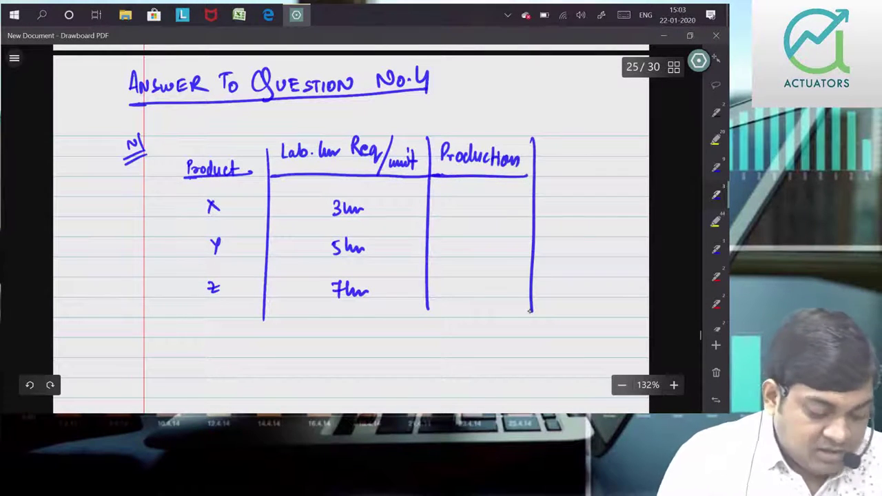
{"action": "left_click_drag", "start_coordinate": [490, 202], "coordinate": [494, 210]}
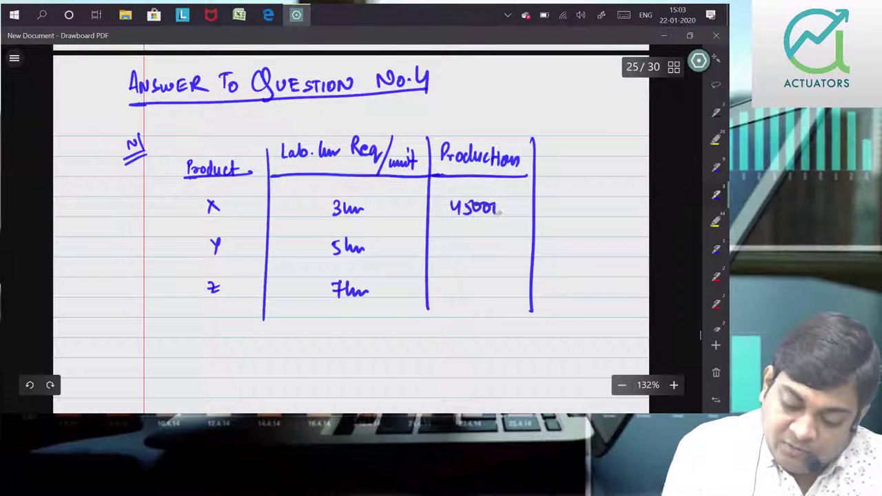
{"action": "mouse_move", "coordinate": [453, 244]}
{"action": "left_mouse_down"}
{"action": "mouse_move", "coordinate": [456, 255]}
{"action": "mouse_move", "coordinate": [463, 243]}
{"action": "left_mouse_up"}
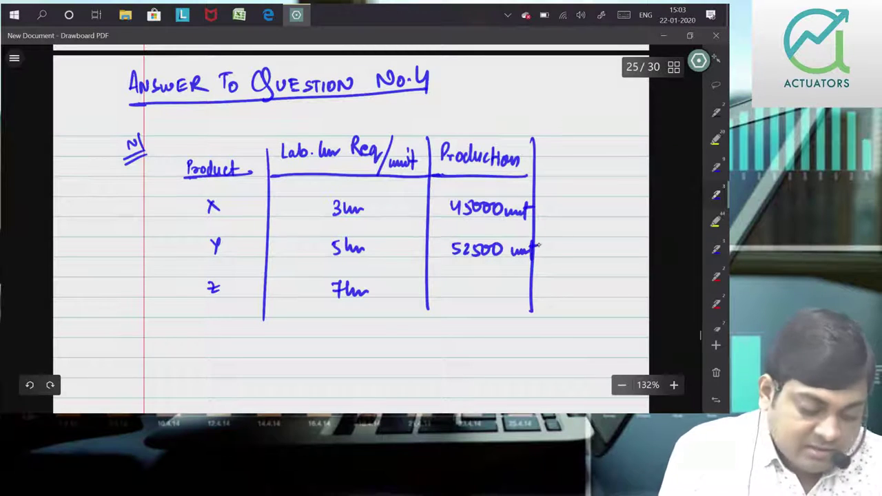
{"action": "mouse_move", "coordinate": [452, 283]}
{"action": "left_mouse_down"}
{"action": "mouse_move", "coordinate": [463, 292]}
{"action": "mouse_move", "coordinate": [523, 289]}
{"action": "mouse_move", "coordinate": [529, 297]}
{"action": "left_mouse_up"}
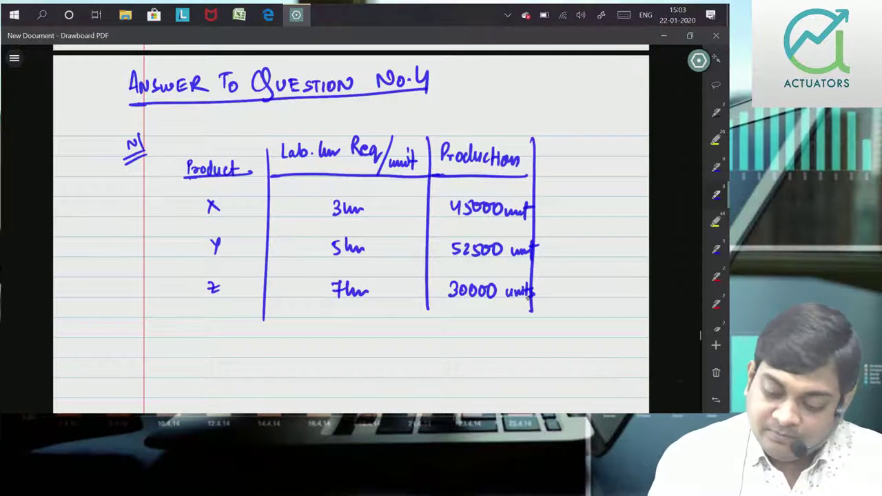
{"action": "left_click_drag", "start_coordinate": [531, 177], "coordinate": [658, 177]}
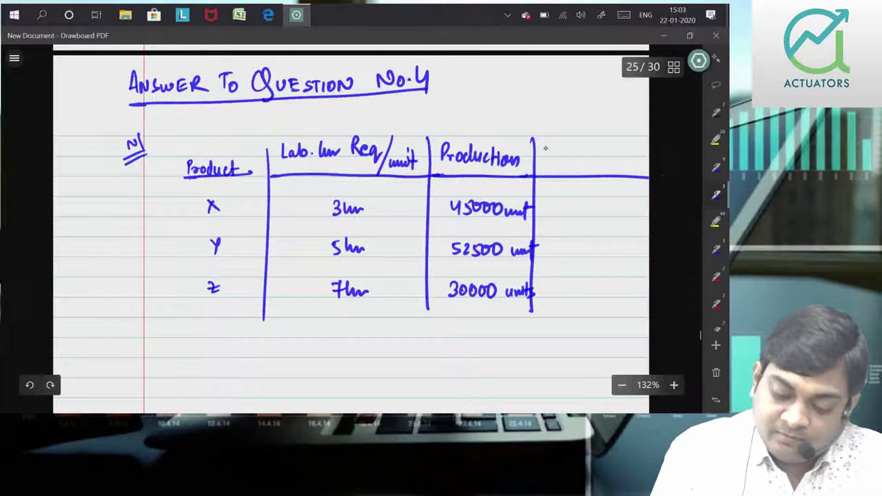
- Head a Total Lab. hrs column and write 135000, 262500 and 210000 hrs
{"action": "left_click_drag", "start_coordinate": [540, 142], "coordinate": [552, 142]}
{"action": "mouse_move", "coordinate": [546, 142]}
{"action": "left_mouse_down"}
{"action": "mouse_move", "coordinate": [548, 155]}
{"action": "mouse_move", "coordinate": [598, 153]}
{"action": "left_mouse_up"}
{"action": "left_click_drag", "start_coordinate": [601, 146], "coordinate": [615, 150]}
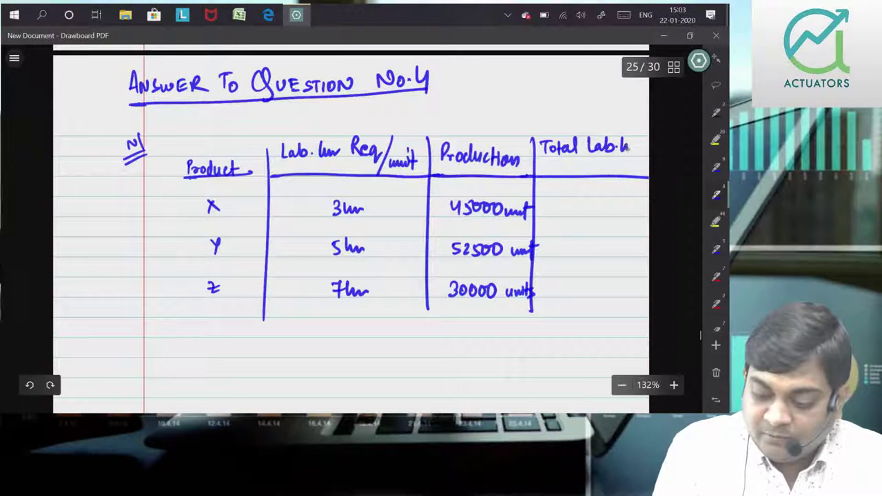
{"action": "mouse_move", "coordinate": [561, 201]}
{"action": "left_mouse_down"}
{"action": "mouse_move", "coordinate": [562, 215]}
{"action": "mouse_move", "coordinate": [585, 202]}
{"action": "left_mouse_up"}
{"action": "left_click_drag", "start_coordinate": [597, 202], "coordinate": [642, 208]}
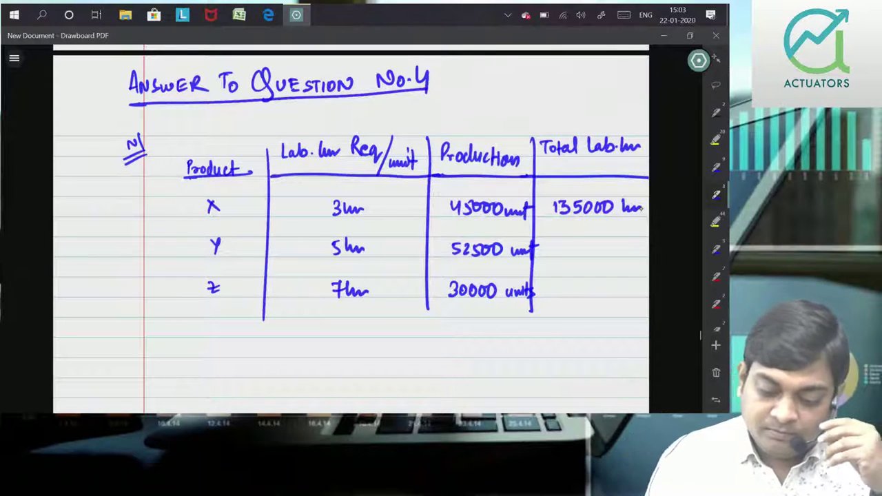
{"action": "mouse_move", "coordinate": [550, 243]}
{"action": "left_mouse_down"}
{"action": "mouse_move", "coordinate": [557, 255]}
{"action": "mouse_move", "coordinate": [577, 255]}
{"action": "left_mouse_up"}
{"action": "mouse_move", "coordinate": [584, 246]}
{"action": "left_mouse_down"}
{"action": "mouse_move", "coordinate": [584, 254]}
{"action": "mouse_move", "coordinate": [640, 252]}
{"action": "left_mouse_up"}
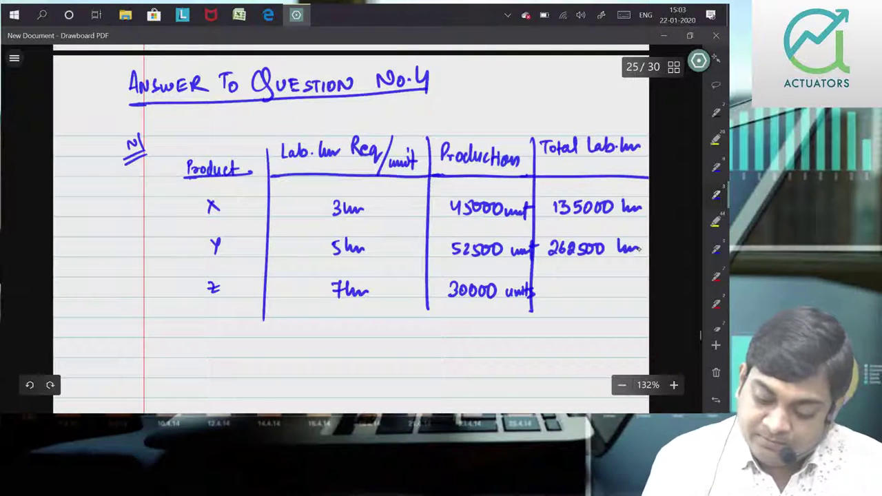
{"action": "mouse_move", "coordinate": [548, 284]}
{"action": "left_mouse_down"}
{"action": "mouse_move", "coordinate": [555, 294]}
{"action": "mouse_move", "coordinate": [600, 286]}
{"action": "mouse_move", "coordinate": [643, 292]}
{"action": "left_mouse_up"}
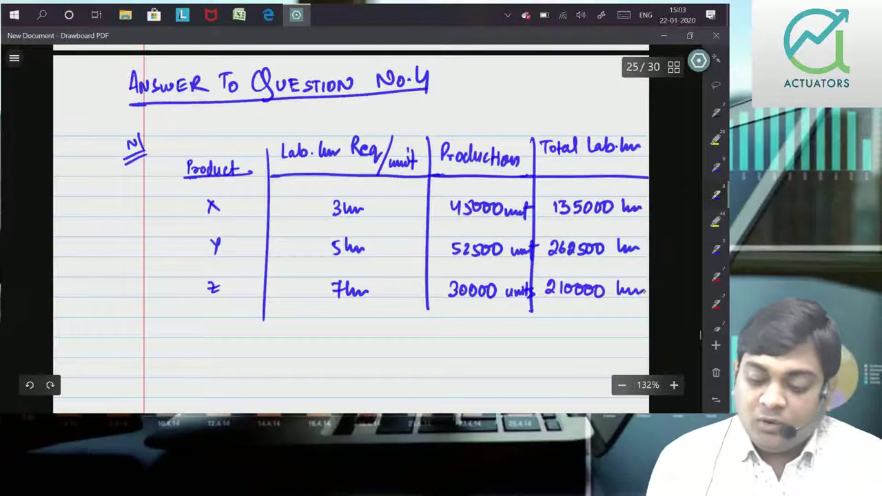
- Box the grand total cell and write 607500 hrs inside it
{"action": "left_click_drag", "start_coordinate": [529, 315], "coordinate": [649, 315]}
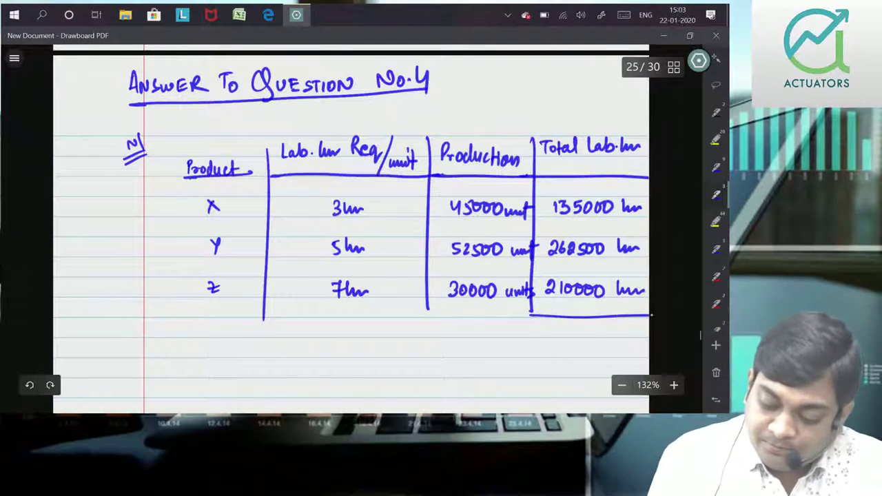
{"action": "left_click_drag", "start_coordinate": [529, 349], "coordinate": [642, 350]}
{"action": "left_click_drag", "start_coordinate": [531, 312], "coordinate": [532, 356]}
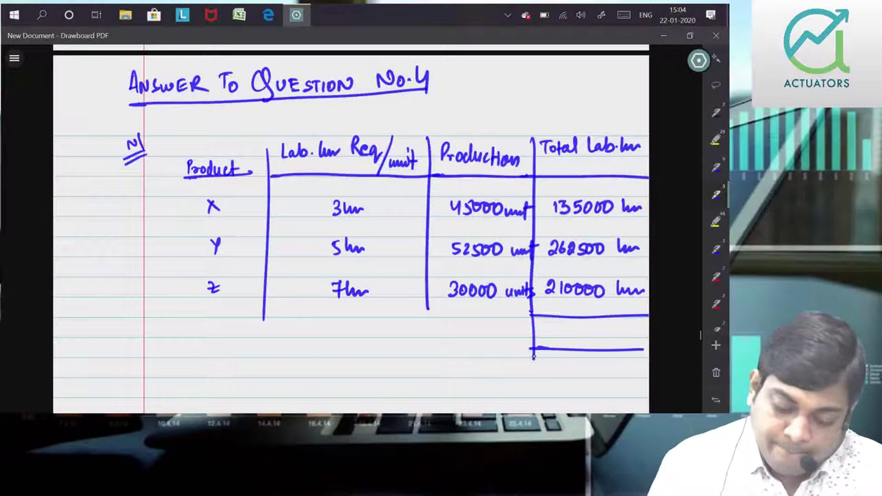
{"action": "mouse_move", "coordinate": [554, 326]}
{"action": "left_mouse_down"}
{"action": "mouse_move", "coordinate": [548, 337]}
{"action": "mouse_move", "coordinate": [573, 343]}
{"action": "mouse_move", "coordinate": [598, 330]}
{"action": "left_mouse_up"}
{"action": "left_click_drag", "start_coordinate": [612, 330], "coordinate": [644, 338]}
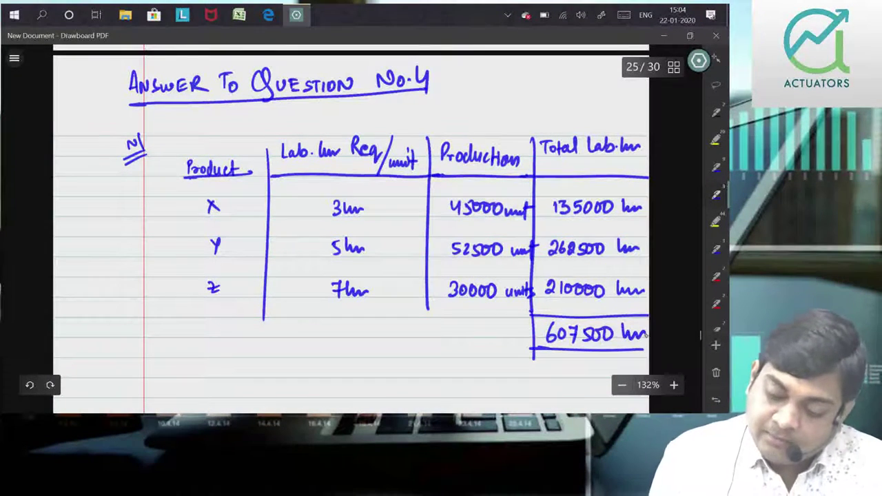
- Write the O/H Abs. Rate label with the ₹240 over 3hr fraction
{"action": "scroll", "coordinate": [351, 227], "scroll_direction": "down", "scroll_amount": 2}
{"action": "scroll", "coordinate": [351, 227], "scroll_direction": "down", "scroll_amount": 2}
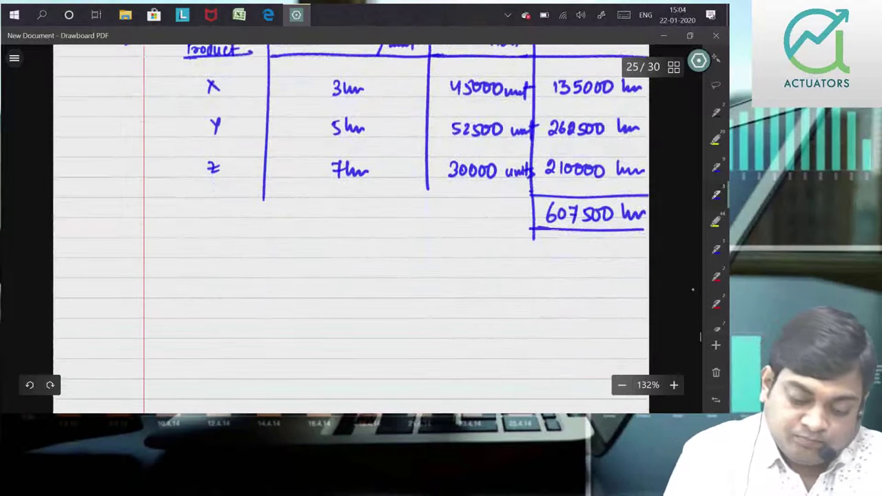
{"action": "left_click_drag", "start_coordinate": [184, 262], "coordinate": [181, 263]}
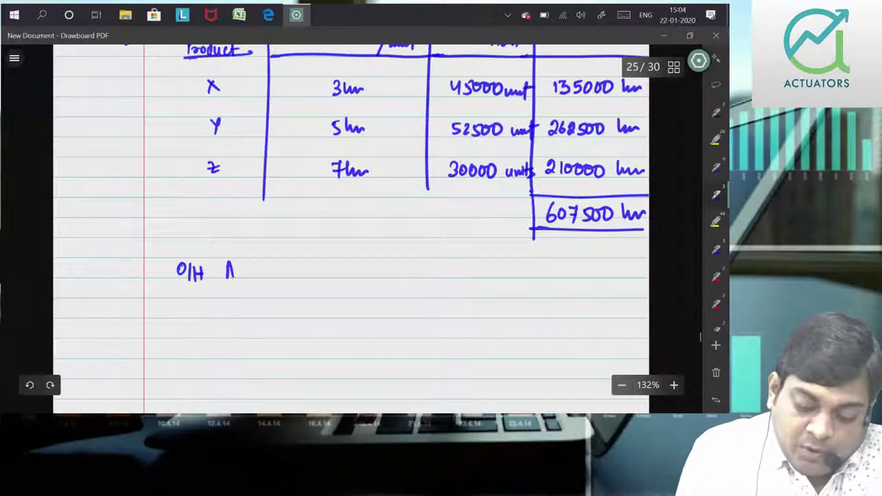
{"action": "left_click_drag", "start_coordinate": [254, 268], "coordinate": [250, 278]}
{"action": "left_click_drag", "start_coordinate": [259, 276], "coordinate": [298, 279]}
{"action": "mouse_move", "coordinate": [299, 260]}
{"action": "left_mouse_down"}
{"action": "mouse_move", "coordinate": [302, 280]}
{"action": "mouse_move", "coordinate": [337, 273]}
{"action": "left_mouse_up"}
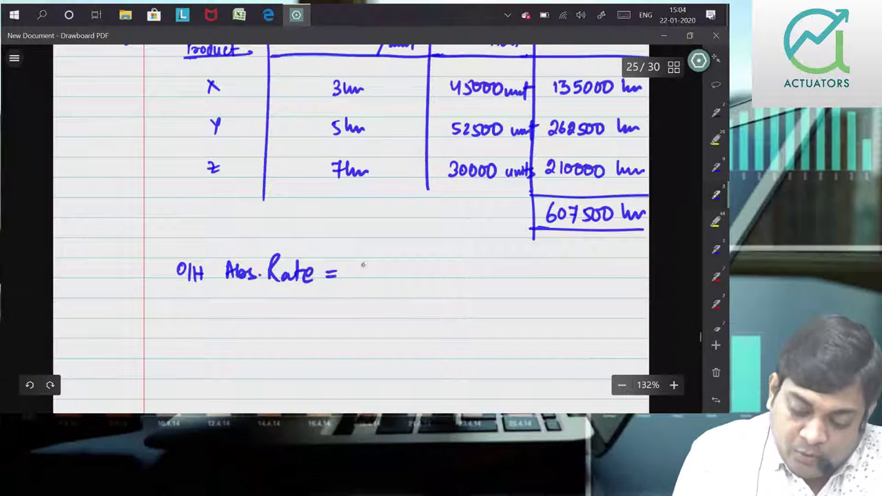
{"action": "left_click_drag", "start_coordinate": [409, 271], "coordinate": [407, 263]}
{"action": "mouse_move", "coordinate": [358, 281]}
{"action": "left_mouse_down"}
{"action": "mouse_move", "coordinate": [412, 280]}
{"action": "mouse_move", "coordinate": [381, 309]}
{"action": "left_mouse_up"}
- Add the ₹400 fraction and the third fraction over 7hr to the rate working
{"action": "left_click_drag", "start_coordinate": [440, 274], "coordinate": [455, 276]}
{"action": "mouse_move", "coordinate": [473, 270]}
{"action": "left_mouse_down"}
{"action": "mouse_move", "coordinate": [474, 280]}
{"action": "mouse_move", "coordinate": [482, 268]}
{"action": "left_mouse_up"}
{"action": "left_click_drag", "start_coordinate": [471, 272], "coordinate": [528, 282]}
{"action": "left_click_drag", "start_coordinate": [498, 295], "coordinate": [502, 303]}
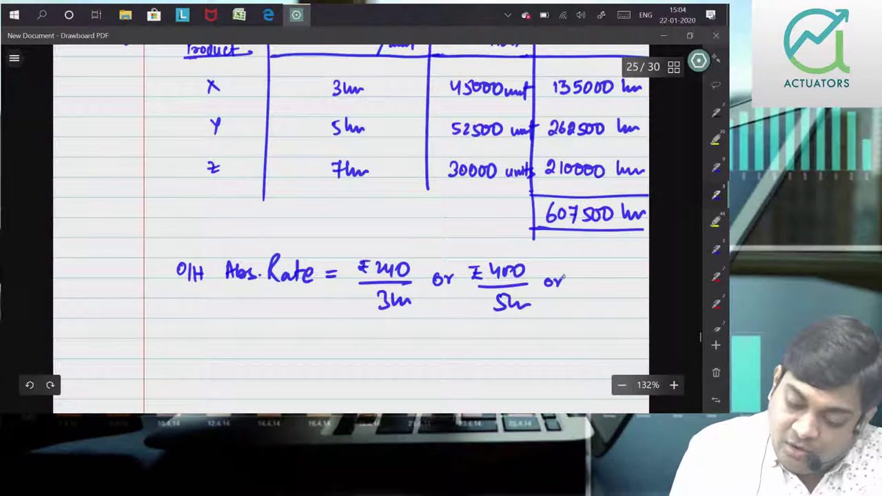
{"action": "left_click_drag", "start_coordinate": [577, 272], "coordinate": [586, 272]}
{"action": "mouse_move", "coordinate": [596, 270]}
{"action": "left_mouse_down"}
{"action": "mouse_move", "coordinate": [600, 280]}
{"action": "mouse_move", "coordinate": [615, 269]}
{"action": "left_mouse_up"}
{"action": "left_click_drag", "start_coordinate": [584, 290], "coordinate": [627, 289]}
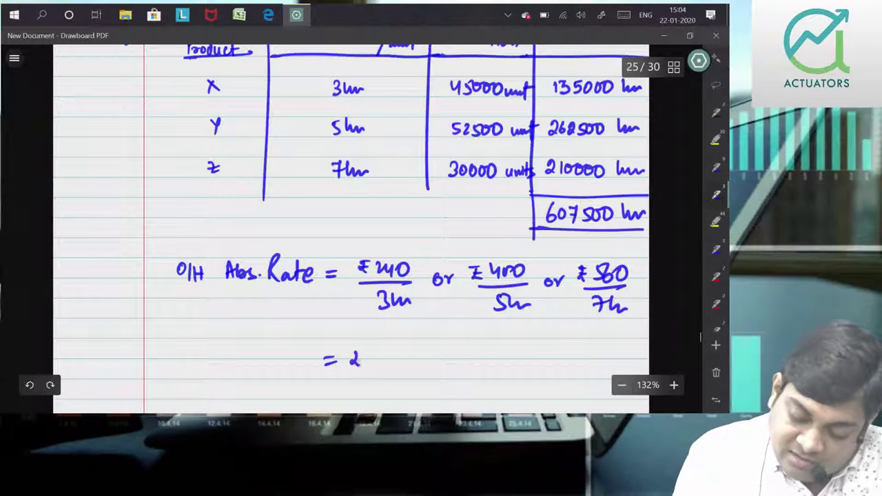
- Conclude the rate as = ₹80/hr and begin the total overhead line below
{"action": "left_click_drag", "start_coordinate": [388, 350], "coordinate": [385, 349]}
{"action": "mouse_move", "coordinate": [419, 336]}
{"action": "left_mouse_down"}
{"action": "mouse_move", "coordinate": [406, 387]}
{"action": "mouse_move", "coordinate": [453, 360]}
{"action": "left_mouse_up"}
{"action": "scroll", "coordinate": [351, 227], "scroll_direction": "down", "scroll_amount": 2}
{"action": "scroll", "coordinate": [352, 227], "scroll_direction": "down", "scroll_amount": 2}
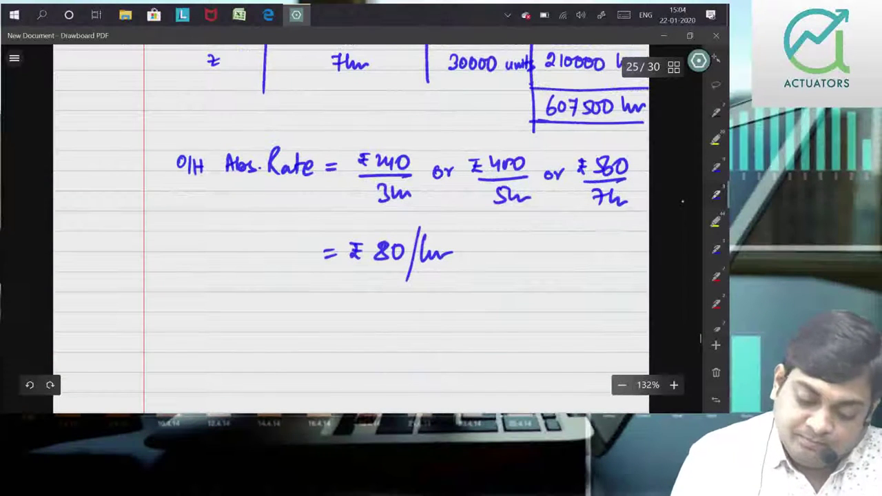
{"action": "left_click", "coordinate": [159, 327]}
{"action": "left_click", "coordinate": [175, 326]}
{"action": "mouse_move", "coordinate": [183, 316]}
{"action": "left_mouse_down"}
{"action": "mouse_move", "coordinate": [195, 315]}
{"action": "mouse_move", "coordinate": [187, 329]}
{"action": "left_mouse_up"}
- Write ∴ Total B.O/Head = 607500hr × as the total overhead line
{"action": "left_click_drag", "start_coordinate": [198, 320], "coordinate": [216, 329]}
{"action": "left_click_drag", "start_coordinate": [220, 314], "coordinate": [222, 330]}
{"action": "left_click_drag", "start_coordinate": [271, 309], "coordinate": [276, 338]}
{"action": "mouse_move", "coordinate": [286, 316]}
{"action": "left_mouse_down"}
{"action": "mouse_move", "coordinate": [286, 335]}
{"action": "mouse_move", "coordinate": [332, 318]}
{"action": "mouse_move", "coordinate": [352, 321]}
{"action": "left_mouse_up"}
{"action": "left_click_drag", "start_coordinate": [339, 329], "coordinate": [376, 328]}
{"action": "left_click_drag", "start_coordinate": [390, 317], "coordinate": [406, 317]}
{"action": "mouse_move", "coordinate": [406, 317]}
{"action": "left_mouse_down"}
{"action": "mouse_move", "coordinate": [401, 330]}
{"action": "mouse_move", "coordinate": [418, 327]}
{"action": "left_mouse_up"}
{"action": "left_click_drag", "start_coordinate": [424, 319], "coordinate": [492, 332]}
{"action": "mouse_move", "coordinate": [491, 316]}
{"action": "left_mouse_down"}
{"action": "mouse_move", "coordinate": [479, 332]}
{"action": "mouse_move", "coordinate": [548, 316]}
{"action": "left_mouse_up"}
- Add ₹80 and write the result ₹48600000 on the next line
{"action": "left_click_drag", "start_coordinate": [337, 368], "coordinate": [350, 369]}
{"action": "left_click_drag", "start_coordinate": [337, 375], "coordinate": [351, 374]}
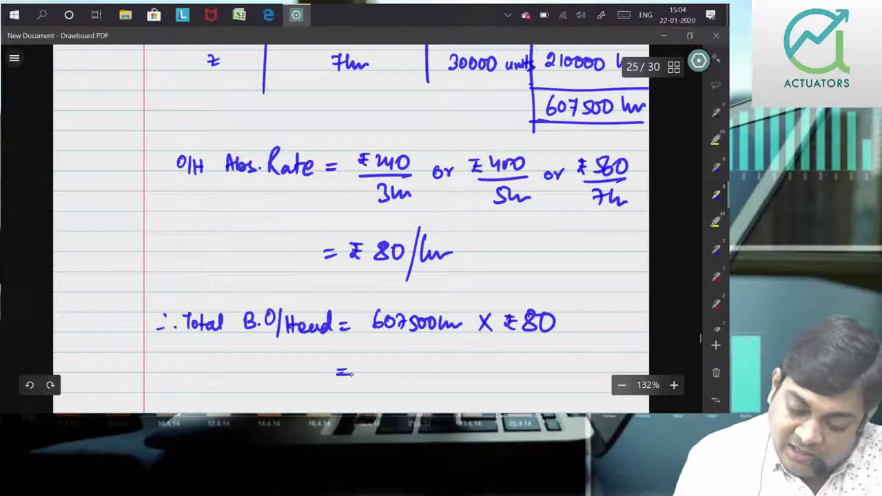
{"action": "scroll", "coordinate": [352, 227], "scroll_direction": "down", "scroll_amount": 3}
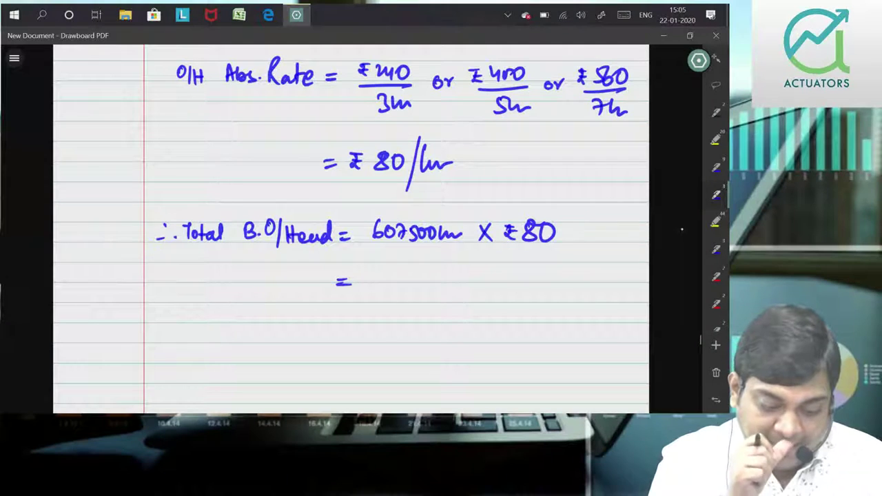
{"action": "left_click_drag", "start_coordinate": [366, 275], "coordinate": [404, 289]}
{"action": "mouse_move", "coordinate": [419, 275]}
{"action": "left_mouse_down"}
{"action": "mouse_move", "coordinate": [416, 286]}
{"action": "mouse_move", "coordinate": [438, 280]}
{"action": "left_mouse_up"}
{"action": "left_click_drag", "start_coordinate": [453, 278], "coordinate": [476, 280]}
- Highlight ₹48600000 in yellow, then return to the blue pen
{"action": "mouse_move", "coordinate": [341, 283]}
{"action": "left_mouse_down"}
{"action": "mouse_move", "coordinate": [494, 289]}
{"action": "mouse_move", "coordinate": [441, 269]}
{"action": "mouse_move", "coordinate": [364, 264]}
{"action": "left_mouse_up"}
{"action": "left_click_drag", "start_coordinate": [491, 269], "coordinate": [428, 271]}
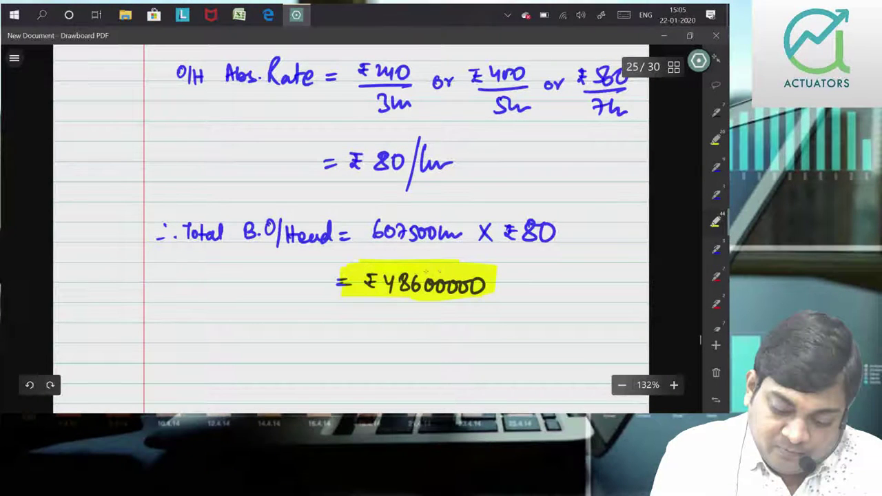
{"action": "mouse_move", "coordinate": [491, 270]}
{"action": "left_mouse_down"}
{"action": "mouse_move", "coordinate": [431, 308]}
{"action": "mouse_move", "coordinate": [329, 261]}
{"action": "mouse_move", "coordinate": [325, 302]}
{"action": "mouse_move", "coordinate": [488, 290]}
{"action": "mouse_move", "coordinate": [460, 264]}
{"action": "mouse_move", "coordinate": [356, 260]}
{"action": "left_mouse_up"}
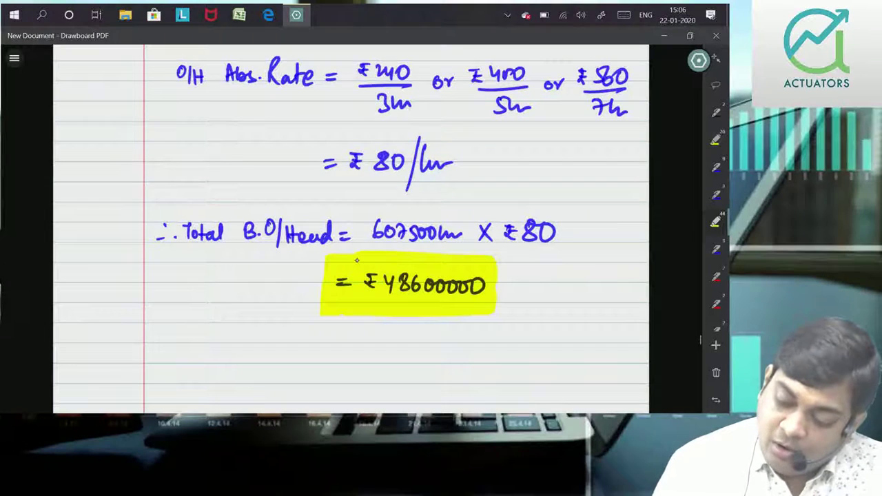
{"action": "left_click", "coordinate": [716, 249]}
- Write and underline the heading 'N2 % of Mark-Up on Cost' with the blue pen
{"action": "scroll", "coordinate": [351, 209], "scroll_direction": "down", "scroll_amount": 2}
{"action": "scroll", "coordinate": [351, 210], "scroll_direction": "down", "scroll_amount": 2}
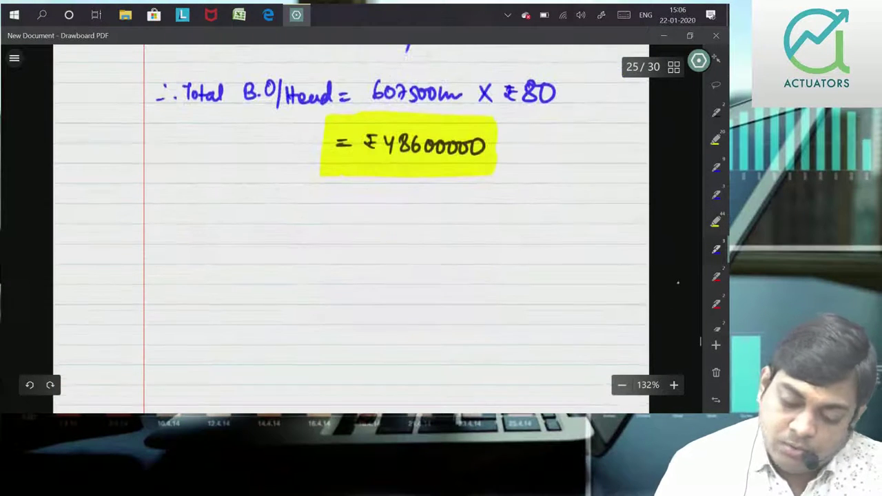
{"action": "left_click", "coordinate": [123, 220]}
{"action": "left_click_drag", "start_coordinate": [123, 219], "coordinate": [143, 210]}
{"action": "mouse_move", "coordinate": [121, 239]}
{"action": "left_mouse_down"}
{"action": "mouse_move", "coordinate": [143, 227]}
{"action": "mouse_move", "coordinate": [215, 236]}
{"action": "mouse_move", "coordinate": [241, 215]}
{"action": "mouse_move", "coordinate": [254, 230]}
{"action": "mouse_move", "coordinate": [273, 219]}
{"action": "mouse_move", "coordinate": [284, 236]}
{"action": "mouse_move", "coordinate": [294, 225]}
{"action": "left_mouse_up"}
{"action": "left_click", "coordinate": [186, 234]}
{"action": "mouse_move", "coordinate": [299, 217]}
{"action": "left_mouse_down"}
{"action": "mouse_move", "coordinate": [310, 219]}
{"action": "mouse_move", "coordinate": [317, 244]}
{"action": "mouse_move", "coordinate": [336, 221]}
{"action": "mouse_move", "coordinate": [354, 232]}
{"action": "mouse_move", "coordinate": [377, 223]}
{"action": "left_mouse_up"}
{"action": "mouse_move", "coordinate": [386, 219]}
{"action": "left_mouse_down"}
{"action": "mouse_move", "coordinate": [382, 231]}
{"action": "mouse_move", "coordinate": [392, 233]}
{"action": "left_mouse_up"}
{"action": "left_click_drag", "start_coordinate": [388, 219], "coordinate": [398, 218]}
{"action": "left_click_drag", "start_coordinate": [170, 244], "coordinate": [428, 241]}
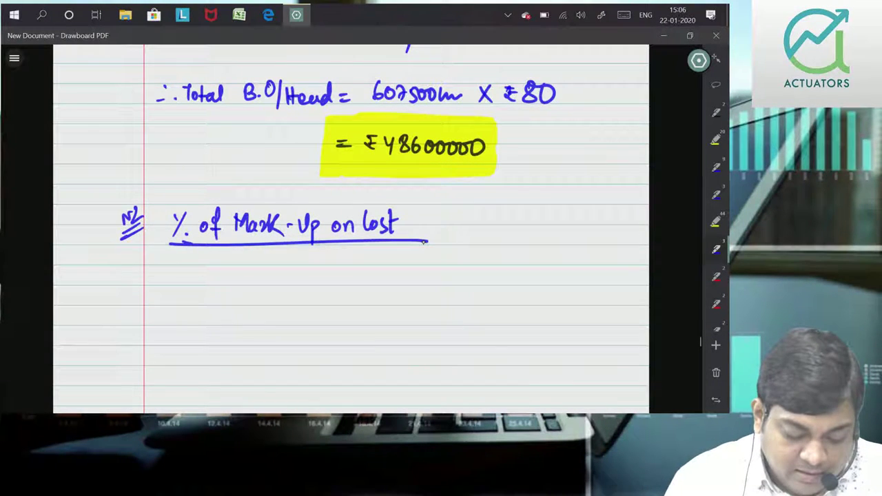
- Write X's mark-up formula (1037.50 − 830) / 830 × 100
{"action": "mouse_move", "coordinate": [208, 280]}
{"action": "left_mouse_down"}
{"action": "mouse_move", "coordinate": [222, 294]}
{"action": "mouse_move", "coordinate": [209, 295]}
{"action": "left_mouse_up"}
{"action": "left_click_drag", "start_coordinate": [238, 284], "coordinate": [248, 283]}
{"action": "left_click_drag", "start_coordinate": [237, 292], "coordinate": [246, 292]}
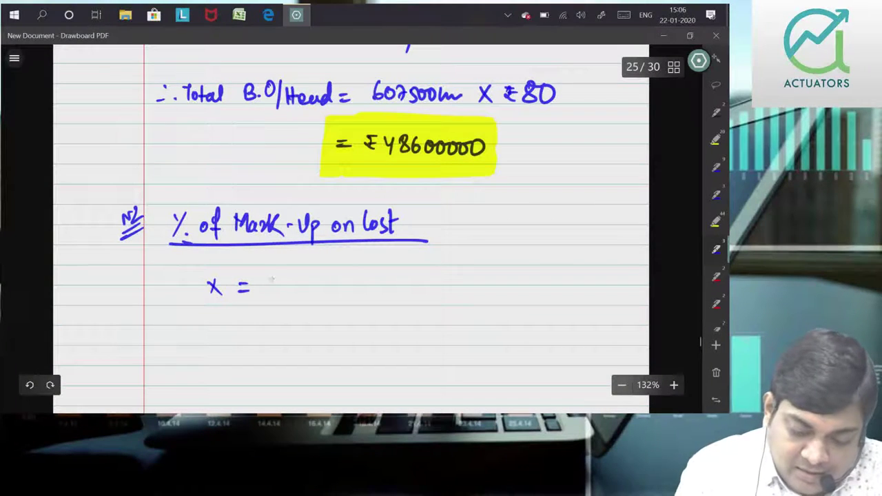
{"action": "left_click_drag", "start_coordinate": [338, 271], "coordinate": [335, 274]}
{"action": "left_click_drag", "start_coordinate": [352, 276], "coordinate": [381, 284]}
{"action": "mouse_move", "coordinate": [394, 271]}
{"action": "left_mouse_down"}
{"action": "mouse_move", "coordinate": [396, 288]}
{"action": "mouse_move", "coordinate": [410, 272]}
{"action": "left_mouse_up"}
{"action": "left_click_drag", "start_coordinate": [278, 293], "coordinate": [436, 291]}
{"action": "left_click_drag", "start_coordinate": [351, 299], "coordinate": [376, 303]}
{"action": "left_click_drag", "start_coordinate": [442, 281], "coordinate": [453, 297]}
{"action": "mouse_move", "coordinate": [455, 281]}
{"action": "left_mouse_down"}
{"action": "mouse_move", "coordinate": [443, 297]}
{"action": "mouse_move", "coordinate": [464, 296]}
{"action": "left_mouse_up"}
{"action": "left_click_drag", "start_coordinate": [473, 282], "coordinate": [482, 282]}
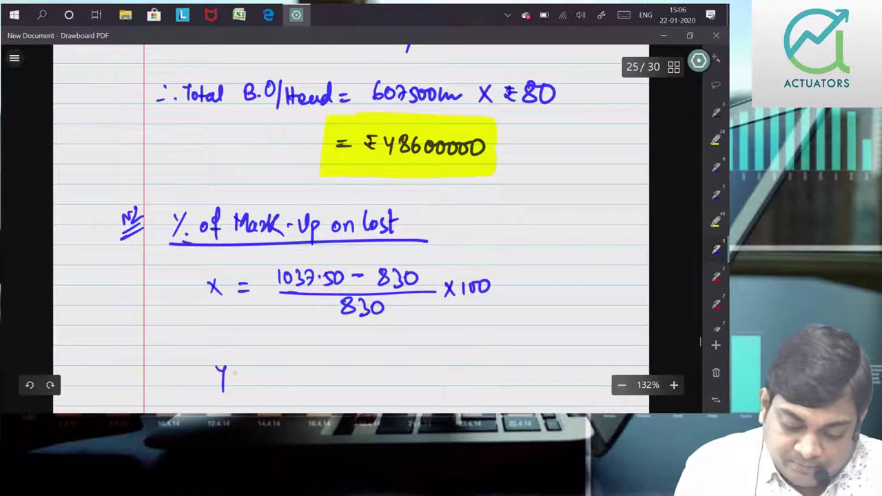
- Write Y's mark-up formula (1575 − 1260) / 1260
{"action": "left_click_drag", "start_coordinate": [234, 372], "coordinate": [247, 371]}
{"action": "left_click_drag", "start_coordinate": [235, 378], "coordinate": [249, 376]}
{"action": "left_click_drag", "start_coordinate": [671, 317], "coordinate": [675, 249]}
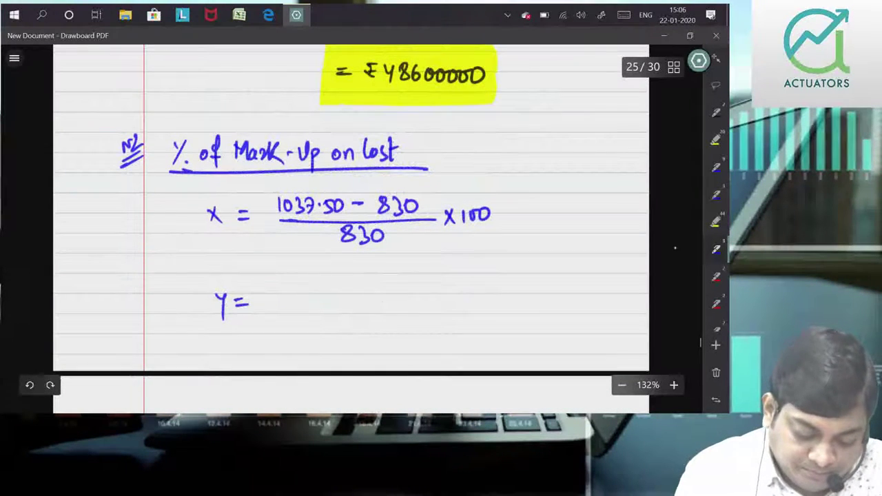
{"action": "mouse_move", "coordinate": [296, 282]}
{"action": "left_mouse_down"}
{"action": "mouse_move", "coordinate": [286, 298]}
{"action": "mouse_move", "coordinate": [305, 299]}
{"action": "left_mouse_up"}
{"action": "mouse_move", "coordinate": [322, 285]}
{"action": "left_mouse_down"}
{"action": "mouse_move", "coordinate": [311, 299]}
{"action": "mouse_move", "coordinate": [354, 298]}
{"action": "left_mouse_up"}
{"action": "left_click", "coordinate": [336, 291]}
{"action": "left_click_drag", "start_coordinate": [359, 285], "coordinate": [372, 299]}
{"action": "mouse_move", "coordinate": [382, 282]}
{"action": "left_mouse_down"}
{"action": "mouse_move", "coordinate": [383, 294]}
{"action": "mouse_move", "coordinate": [397, 283]}
{"action": "left_mouse_up"}
{"action": "left_click_drag", "start_coordinate": [277, 311], "coordinate": [421, 311]}
{"action": "left_click_drag", "start_coordinate": [326, 321], "coordinate": [324, 335]}
{"action": "mouse_move", "coordinate": [332, 322]}
{"action": "left_mouse_down"}
{"action": "mouse_move", "coordinate": [344, 334]}
{"action": "mouse_move", "coordinate": [367, 324]}
{"action": "left_mouse_up"}
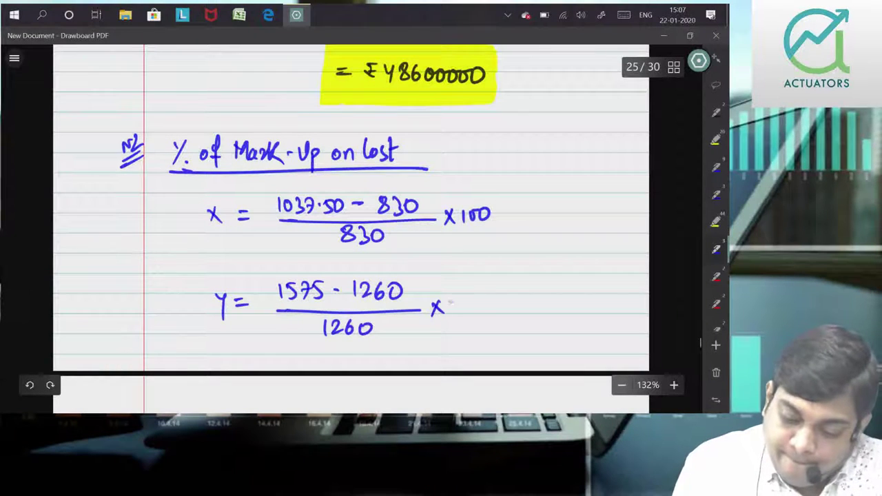
- Write Z's formula (1912.50 − 1530) / 1530 × 100 and add equals signs after each formula
{"action": "left_click_drag", "start_coordinate": [476, 301], "coordinate": [474, 303]}
{"action": "scroll", "coordinate": [351, 207], "scroll_direction": "down", "scroll_amount": 3}
{"action": "left_click_drag", "start_coordinate": [214, 322], "coordinate": [225, 337]}
{"action": "left_click_drag", "start_coordinate": [246, 327], "coordinate": [256, 325]}
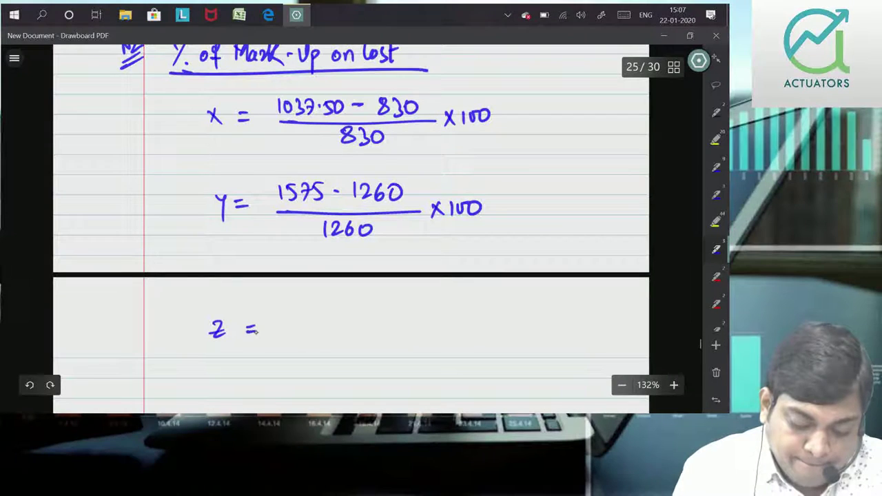
{"action": "mouse_move", "coordinate": [301, 303]}
{"action": "left_mouse_down"}
{"action": "mouse_move", "coordinate": [297, 317]}
{"action": "mouse_move", "coordinate": [324, 316]}
{"action": "left_mouse_up"}
{"action": "mouse_move", "coordinate": [342, 302]}
{"action": "left_mouse_down"}
{"action": "mouse_move", "coordinate": [332, 316]}
{"action": "mouse_move", "coordinate": [345, 303]}
{"action": "left_mouse_up"}
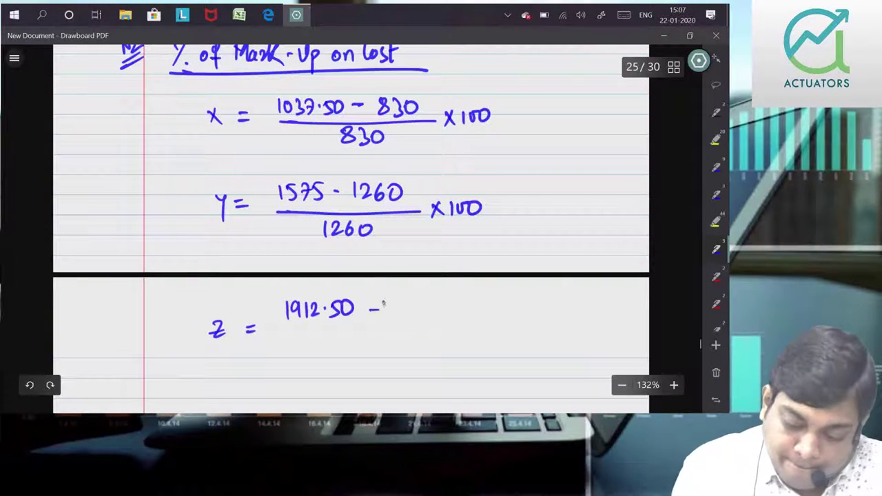
{"action": "left_click_drag", "start_coordinate": [428, 299], "coordinate": [426, 301]}
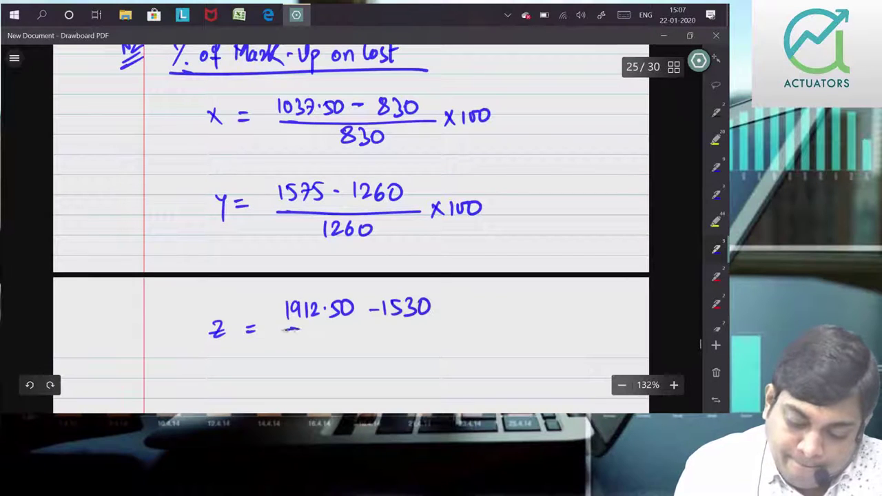
{"action": "left_click_drag", "start_coordinate": [298, 330], "coordinate": [441, 330]}
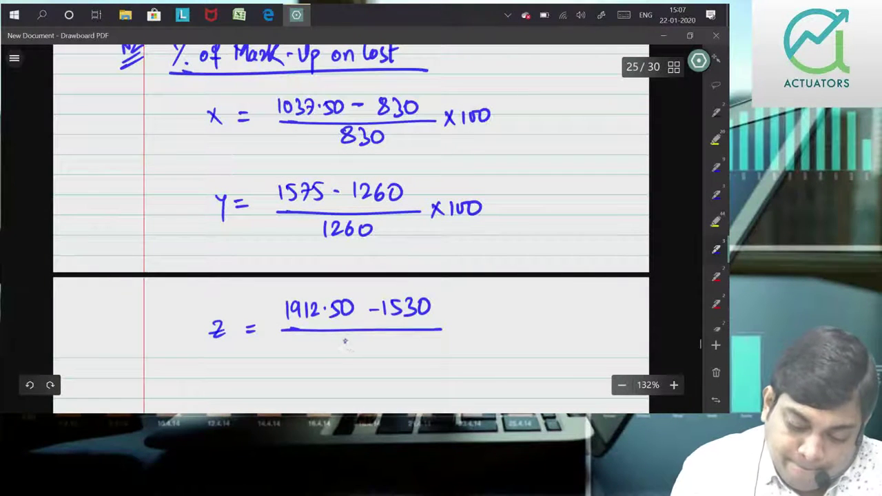
{"action": "left_click_drag", "start_coordinate": [387, 341], "coordinate": [386, 342]}
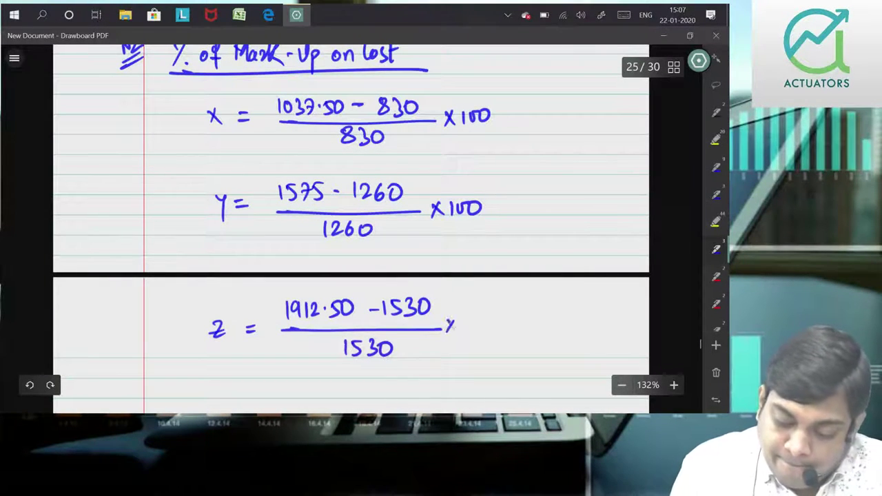
{"action": "left_click_drag", "start_coordinate": [471, 323], "coordinate": [475, 325]}
{"action": "left_click_drag", "start_coordinate": [484, 321], "coordinate": [488, 324]}
{"action": "left_click_drag", "start_coordinate": [509, 113], "coordinate": [521, 113]}
{"action": "left_click_drag", "start_coordinate": [510, 120], "coordinate": [522, 120]}
{"action": "left_click_drag", "start_coordinate": [503, 205], "coordinate": [511, 205]}
{"action": "left_click_drag", "start_coordinate": [504, 321], "coordinate": [517, 326]}
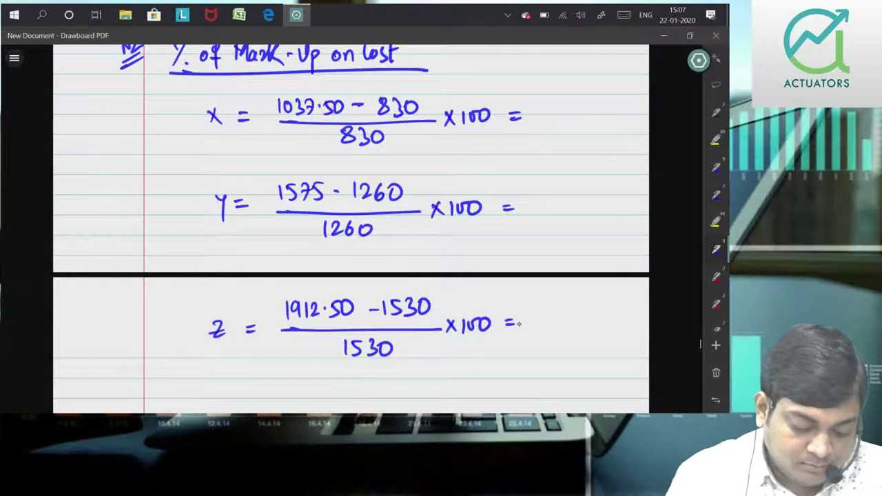
- Write '25% on Cost' as the result for X and for Y
{"action": "left_click_drag", "start_coordinate": [530, 111], "coordinate": [541, 122]}
{"action": "mouse_move", "coordinate": [551, 110]}
{"action": "left_mouse_down"}
{"action": "mouse_move", "coordinate": [542, 122]}
{"action": "mouse_move", "coordinate": [561, 122]}
{"action": "left_mouse_up"}
{"action": "left_click_drag", "start_coordinate": [574, 114], "coordinate": [628, 123]}
{"action": "left_click_drag", "start_coordinate": [624, 112], "coordinate": [641, 109]}
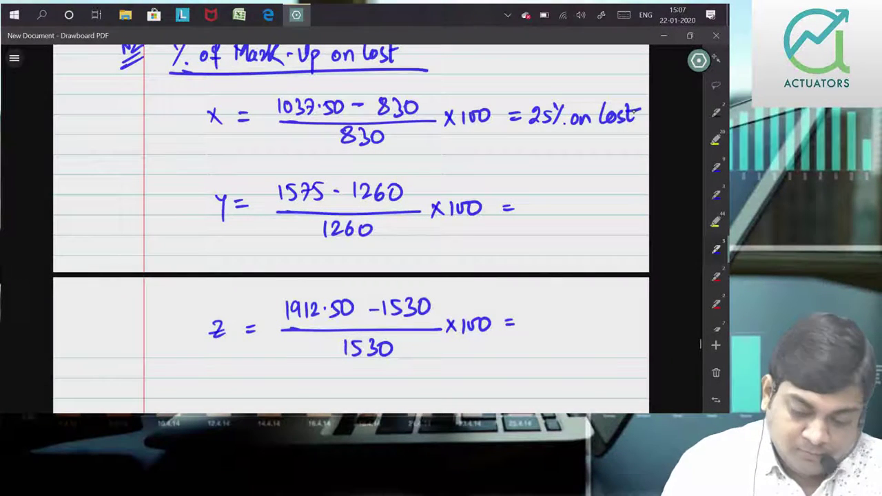
{"action": "left_click_drag", "start_coordinate": [528, 199], "coordinate": [544, 215]}
{"action": "mouse_move", "coordinate": [556, 194]}
{"action": "left_mouse_down"}
{"action": "mouse_move", "coordinate": [548, 219]}
{"action": "mouse_move", "coordinate": [560, 216]}
{"action": "left_mouse_up"}
{"action": "left_click_drag", "start_coordinate": [566, 204], "coordinate": [601, 217]}
{"action": "left_click_drag", "start_coordinate": [612, 207], "coordinate": [616, 215]}
{"action": "mouse_move", "coordinate": [630, 196]}
{"action": "left_mouse_down"}
{"action": "mouse_move", "coordinate": [629, 218]}
{"action": "mouse_move", "coordinate": [641, 201]}
{"action": "left_mouse_up"}
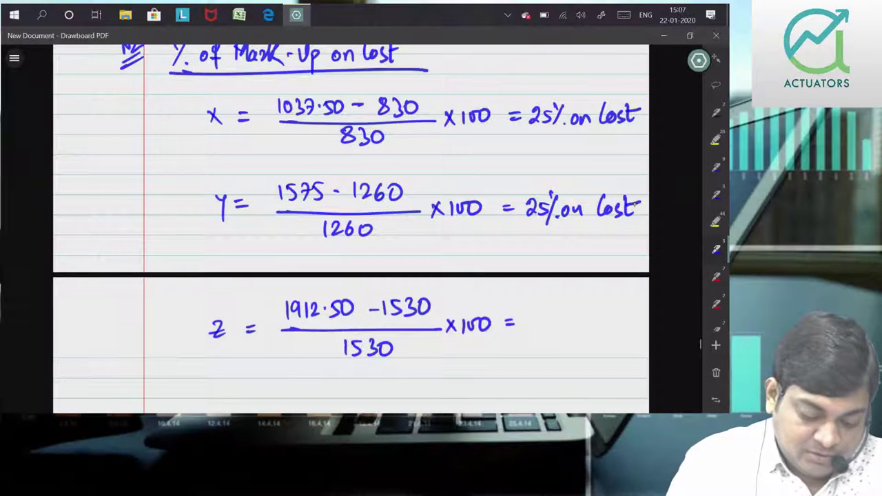
- Write '25% on Cost' as Z's result
{"action": "left_click_drag", "start_coordinate": [527, 313], "coordinate": [549, 331]}
{"action": "left_click_drag", "start_coordinate": [551, 303], "coordinate": [552, 305]}
{"action": "left_click_drag", "start_coordinate": [559, 331], "coordinate": [561, 333]}
{"action": "left_click_drag", "start_coordinate": [582, 319], "coordinate": [596, 328]}
{"action": "left_click_drag", "start_coordinate": [611, 300], "coordinate": [621, 326]}
{"action": "mouse_move", "coordinate": [628, 313]}
{"action": "left_mouse_down"}
{"action": "mouse_move", "coordinate": [624, 327]}
{"action": "mouse_move", "coordinate": [642, 323]}
{"action": "left_mouse_up"}
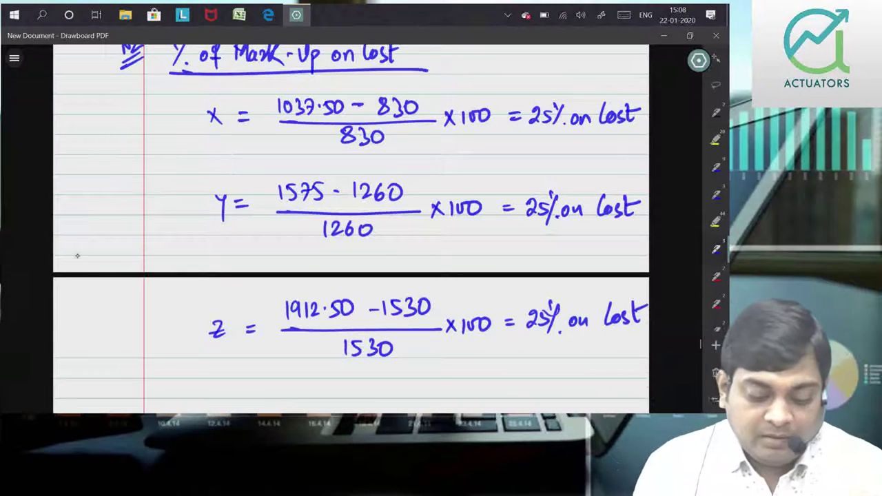
{"action": "scroll", "coordinate": [351, 227], "scroll_direction": "up", "scroll_amount": 5}
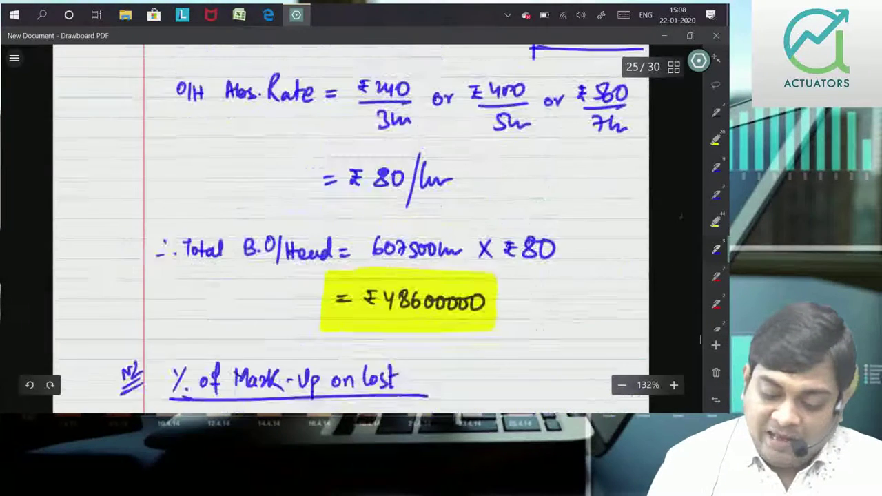
- Write the underlined 'N3 Cost/Driver' heading below the mark-up working
{"action": "scroll", "coordinate": [352, 227], "scroll_direction": "up", "scroll_amount": 3}
{"action": "scroll", "coordinate": [351, 228], "scroll_direction": "down", "scroll_amount": 2}
{"action": "scroll", "coordinate": [678, 137], "scroll_direction": "down", "scroll_amount": 5}
{"action": "scroll", "coordinate": [675, 158], "scroll_direction": "down", "scroll_amount": 5}
{"action": "scroll", "coordinate": [671, 179], "scroll_direction": "down", "scroll_amount": 5}
{"action": "scroll", "coordinate": [672, 179], "scroll_direction": "up", "scroll_amount": 4}
{"action": "scroll", "coordinate": [672, 200], "scroll_direction": "down", "scroll_amount": 2}
{"action": "scroll", "coordinate": [672, 221], "scroll_direction": "down", "scroll_amount": 1}
{"action": "scroll", "coordinate": [673, 244], "scroll_direction": "up", "scroll_amount": 3}
{"action": "scroll", "coordinate": [674, 244], "scroll_direction": "up", "scroll_amount": 1}
{"action": "scroll", "coordinate": [85, 281], "scroll_direction": "up", "scroll_amount": 4}
{"action": "scroll", "coordinate": [351, 227], "scroll_direction": "down", "scroll_amount": 3}
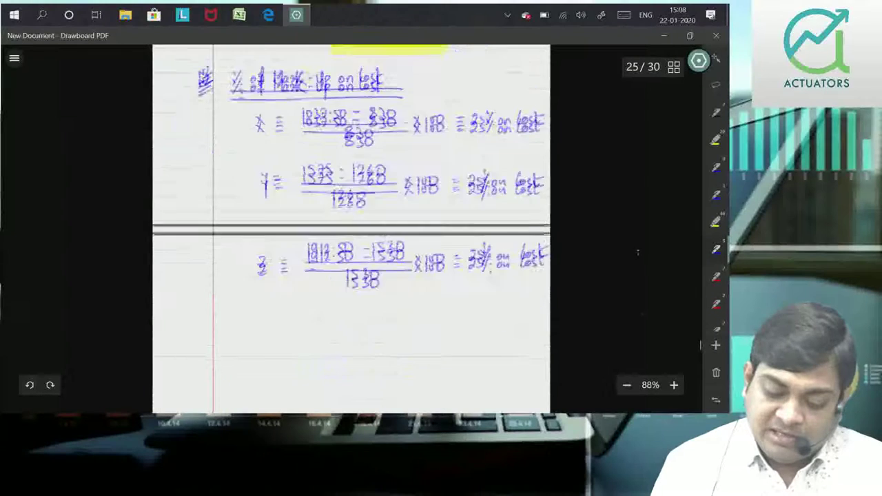
{"action": "mouse_move", "coordinate": [201, 302]}
{"action": "left_mouse_down"}
{"action": "mouse_move", "coordinate": [212, 288]}
{"action": "mouse_move", "coordinate": [216, 308]}
{"action": "mouse_move", "coordinate": [241, 312]}
{"action": "mouse_move", "coordinate": [250, 303]}
{"action": "left_mouse_up"}
{"action": "mouse_move", "coordinate": [259, 300]}
{"action": "left_mouse_down"}
{"action": "mouse_move", "coordinate": [254, 311]}
{"action": "mouse_move", "coordinate": [276, 314]}
{"action": "mouse_move", "coordinate": [322, 303]}
{"action": "left_mouse_up"}
{"action": "left_click_drag", "start_coordinate": [228, 321], "coordinate": [341, 320]}
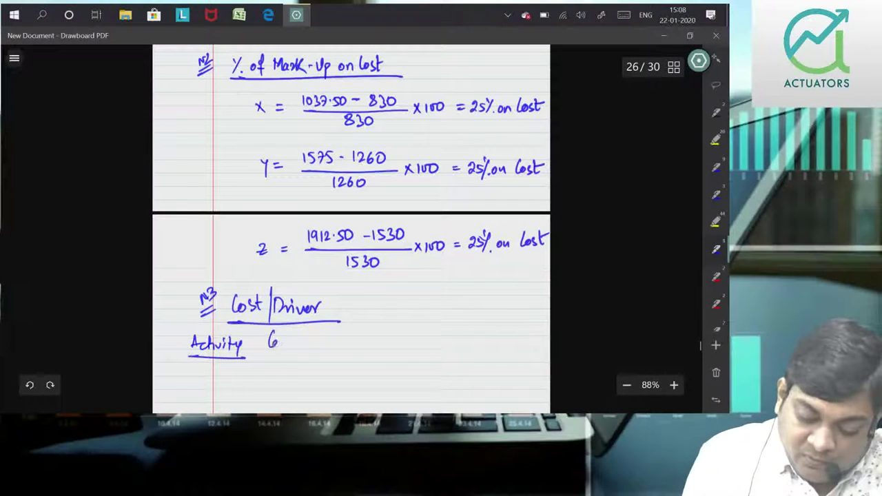
- Write and underline the Cost Pool (₹) and Cost Driver column headers
{"action": "left_click_drag", "start_coordinate": [286, 340], "coordinate": [294, 339]}
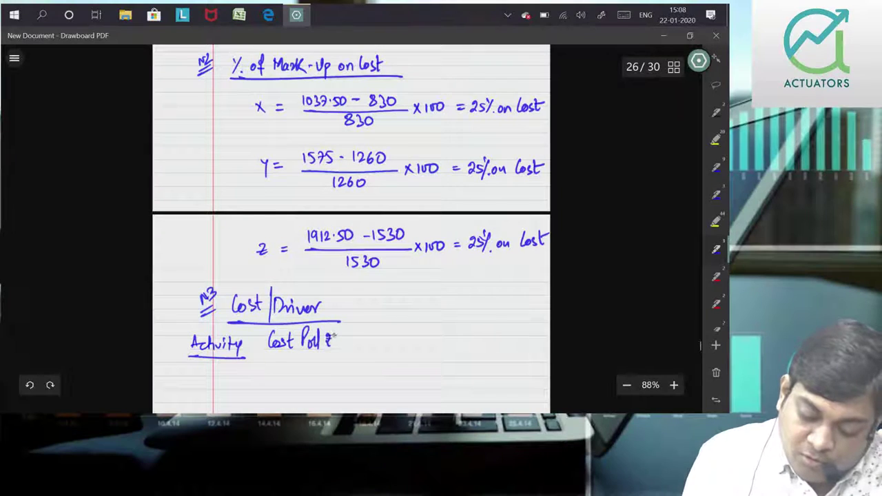
{"action": "left_click_drag", "start_coordinate": [284, 357], "coordinate": [339, 357]}
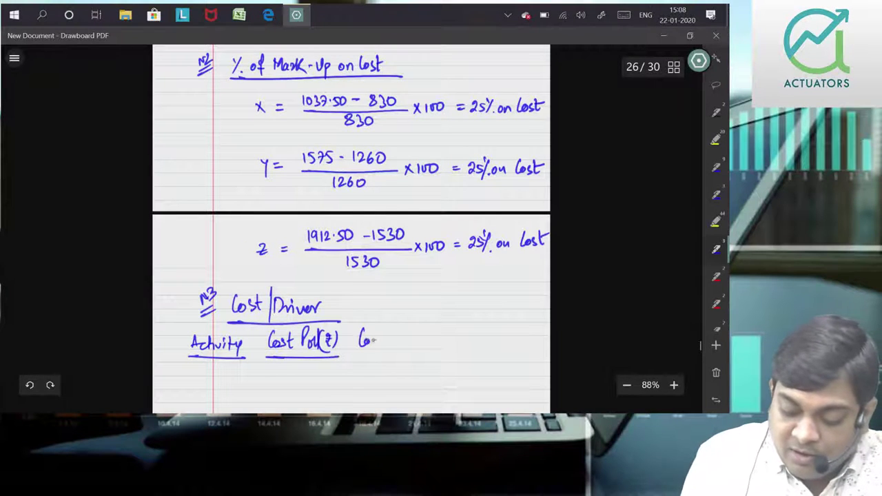
{"action": "mouse_move", "coordinate": [378, 334]}
{"action": "left_mouse_down"}
{"action": "mouse_move", "coordinate": [390, 333]}
{"action": "mouse_move", "coordinate": [391, 345]}
{"action": "left_mouse_up"}
{"action": "left_click_drag", "start_coordinate": [397, 334], "coordinate": [428, 342]}
{"action": "left_click_drag", "start_coordinate": [358, 356], "coordinate": [434, 355]}
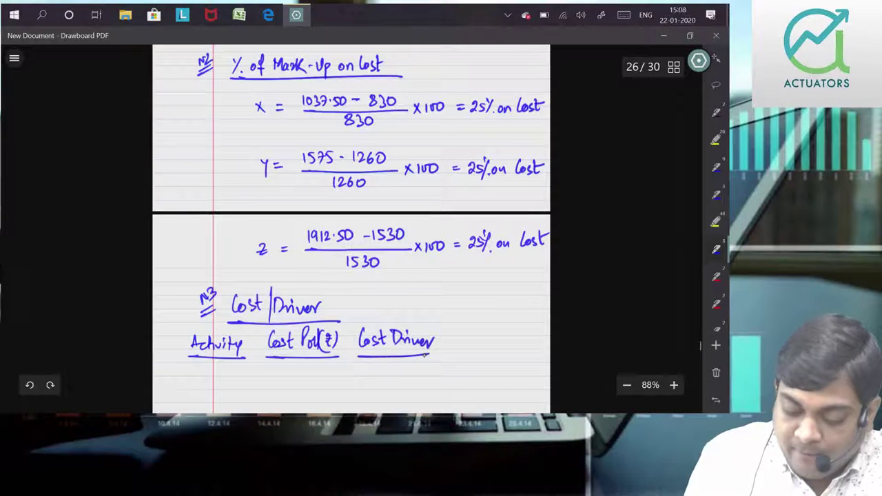
- Write the No. of Driver and Cost/Driver column headers
{"action": "left_click_drag", "start_coordinate": [448, 325], "coordinate": [455, 314]}
{"action": "mouse_move", "coordinate": [459, 319]}
{"action": "left_mouse_down"}
{"action": "mouse_move", "coordinate": [475, 319]}
{"action": "mouse_move", "coordinate": [481, 332]}
{"action": "mouse_move", "coordinate": [462, 346]}
{"action": "left_mouse_up"}
{"action": "left_click", "coordinate": [466, 324]}
{"action": "left_click_drag", "start_coordinate": [464, 343], "coordinate": [495, 352]}
{"action": "mouse_move", "coordinate": [512, 310]}
{"action": "left_mouse_down"}
{"action": "mouse_move", "coordinate": [510, 328]}
{"action": "mouse_move", "coordinate": [524, 319]}
{"action": "mouse_move", "coordinate": [516, 325]}
{"action": "left_mouse_up"}
{"action": "left_click_drag", "start_coordinate": [526, 310], "coordinate": [522, 340]}
{"action": "left_click_drag", "start_coordinate": [511, 336], "coordinate": [518, 347]}
{"action": "left_click_drag", "start_coordinate": [521, 342], "coordinate": [546, 354]}
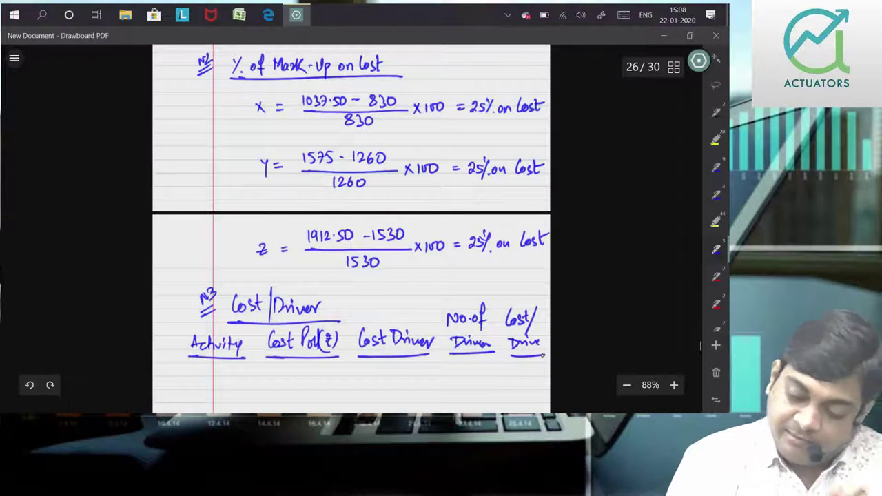
- Draw straight vertical dividers between the five table columns
{"action": "scroll", "coordinate": [607, 236], "scroll_direction": "down", "scroll_amount": 3}
{"action": "scroll", "coordinate": [607, 237], "scroll_direction": "down", "scroll_amount": 2}
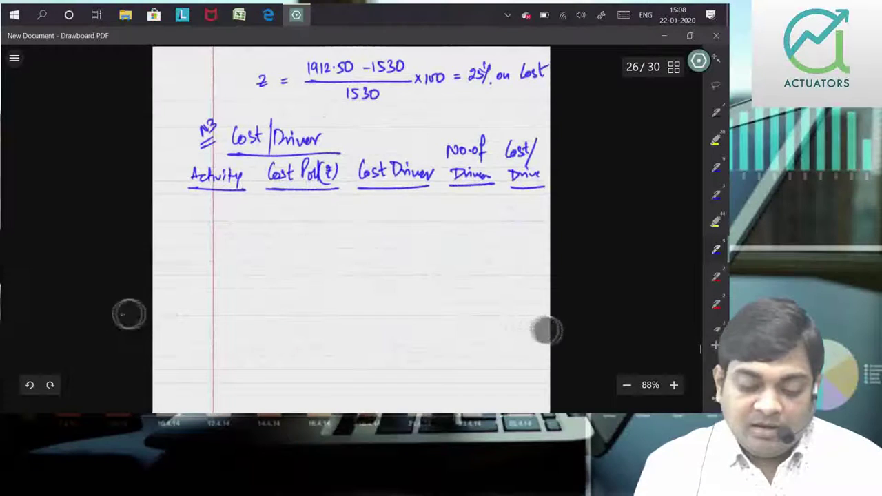
{"action": "left_click", "coordinate": [674, 385]}
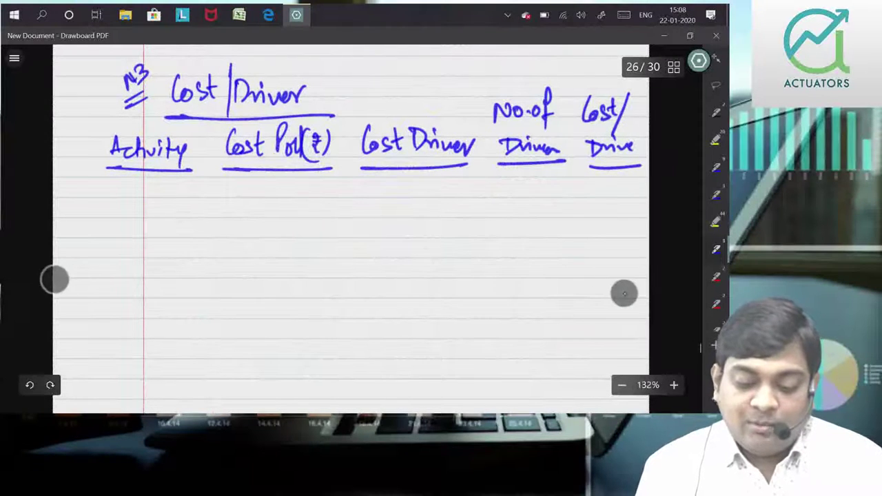
{"action": "scroll", "coordinate": [331, 296], "scroll_direction": "up", "scroll_amount": 2}
{"action": "scroll", "coordinate": [331, 296], "scroll_direction": "down", "scroll_amount": 2}
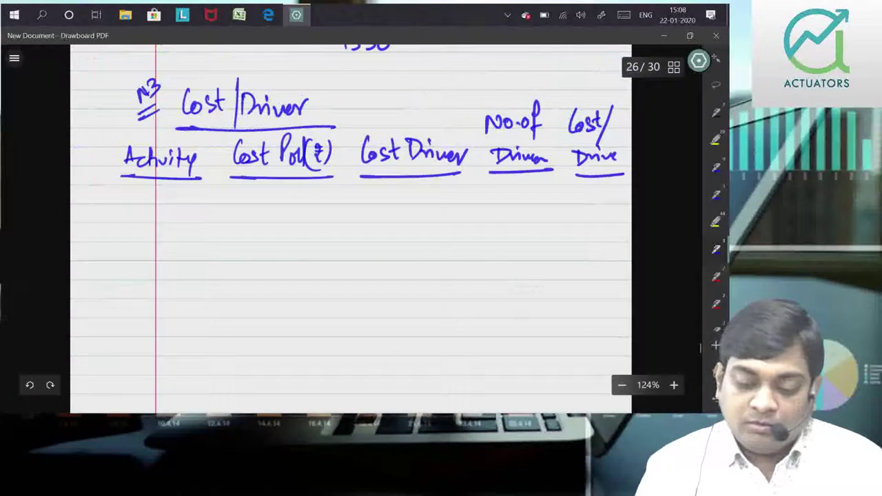
{"action": "left_click_drag", "start_coordinate": [211, 113], "coordinate": [230, 359]}
{"action": "left_click", "coordinate": [30, 385]}
{"action": "left_click_drag", "start_coordinate": [210, 111], "coordinate": [214, 331]}
{"action": "left_click_drag", "start_coordinate": [348, 100], "coordinate": [365, 351]}
{"action": "left_click_drag", "start_coordinate": [474, 87], "coordinate": [475, 372]}
{"action": "left_click_drag", "start_coordinate": [563, 78], "coordinate": [559, 372]}
{"action": "left_click_drag", "start_coordinate": [214, 330], "coordinate": [217, 375]}
{"action": "left_click_drag", "start_coordinate": [364, 348], "coordinate": [365, 383]}
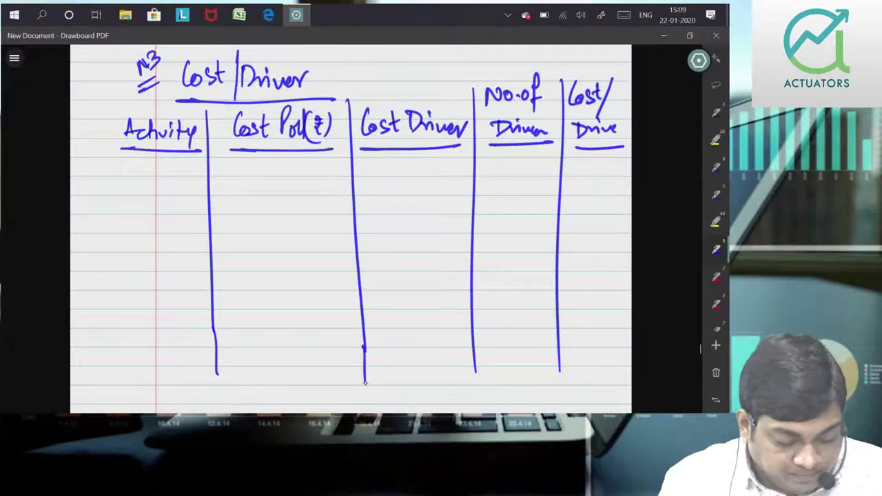
- Write Machine setup, PO Related and Customer Related, and draw the total box under Cost Pool
{"action": "mouse_move", "coordinate": [108, 179]}
{"action": "left_mouse_down"}
{"action": "mouse_move", "coordinate": [109, 192]}
{"action": "mouse_move", "coordinate": [155, 191]}
{"action": "left_mouse_up"}
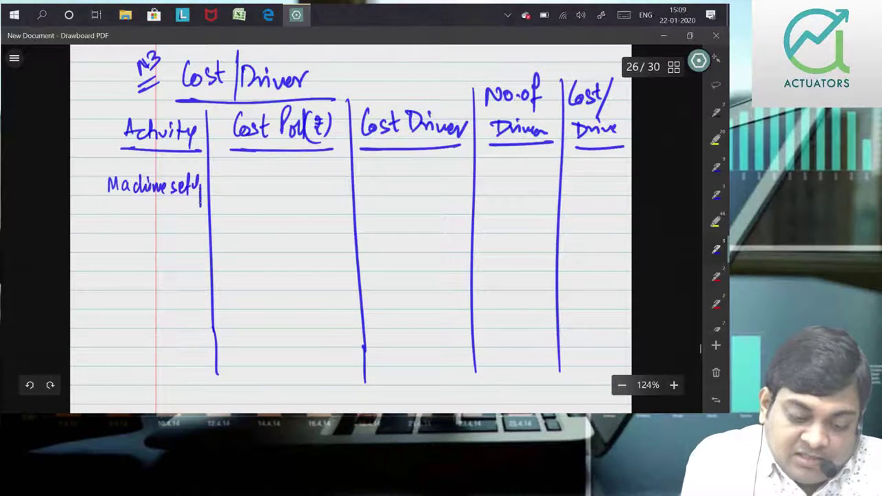
{"action": "mouse_move", "coordinate": [113, 236]}
{"action": "left_mouse_down"}
{"action": "mouse_move", "coordinate": [112, 257]}
{"action": "mouse_move", "coordinate": [129, 242]}
{"action": "left_mouse_up"}
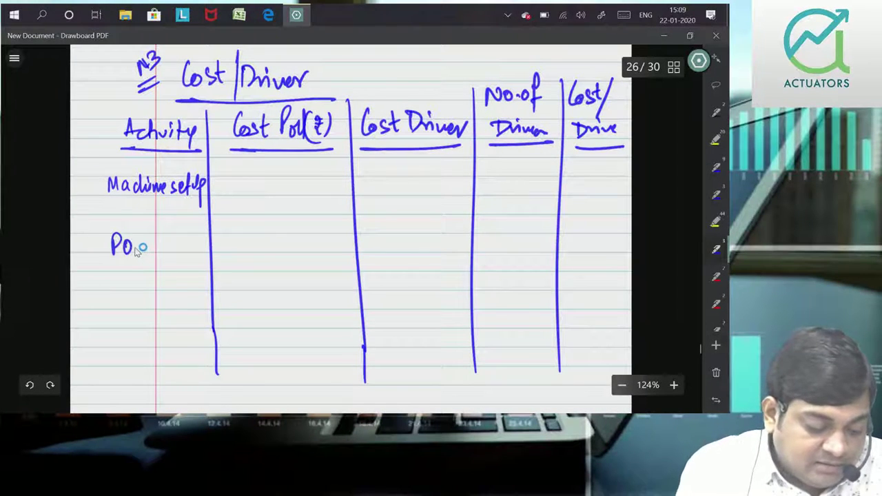
{"action": "mouse_move", "coordinate": [108, 290]}
{"action": "left_mouse_down"}
{"action": "mouse_move", "coordinate": [118, 305]}
{"action": "mouse_move", "coordinate": [148, 299]}
{"action": "mouse_move", "coordinate": [192, 307]}
{"action": "left_mouse_up"}
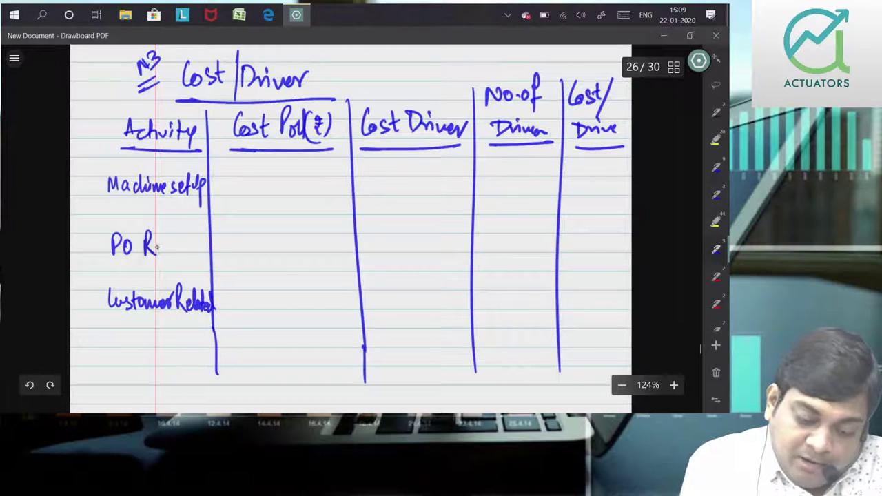
{"action": "mouse_move", "coordinate": [189, 252]}
{"action": "left_mouse_down"}
{"action": "mouse_move", "coordinate": [205, 255]}
{"action": "mouse_move", "coordinate": [209, 234]}
{"action": "left_mouse_up"}
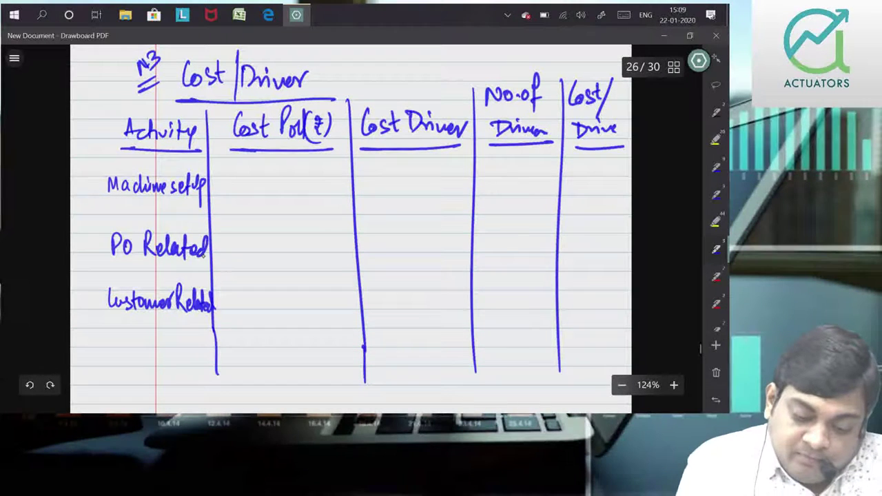
{"action": "left_click_drag", "start_coordinate": [215, 332], "coordinate": [377, 325]}
{"action": "left_click_drag", "start_coordinate": [208, 370], "coordinate": [364, 362]}
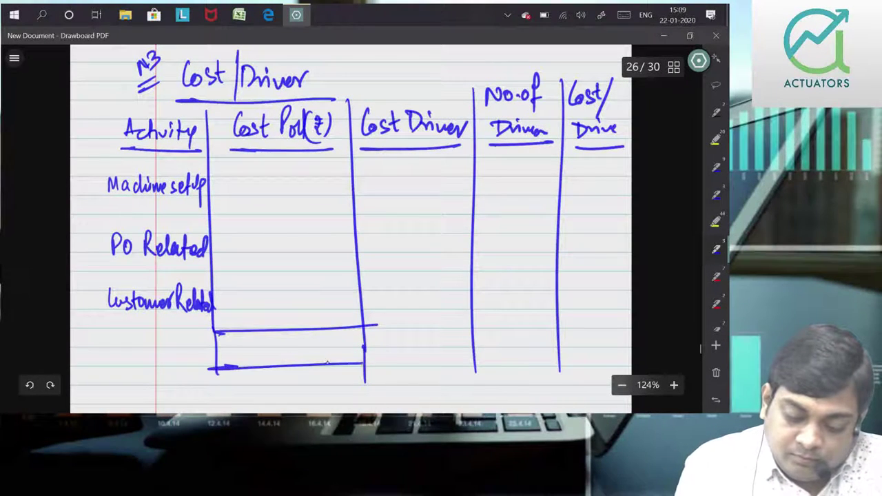
- Write the ₹48600000 total and cost pools 14580000, 19440000 and 14580000 beside each activity
{"action": "mouse_move", "coordinate": [270, 338]}
{"action": "left_mouse_down"}
{"action": "mouse_move", "coordinate": [270, 355]}
{"action": "mouse_move", "coordinate": [295, 344]}
{"action": "left_mouse_up"}
{"action": "left_click_drag", "start_coordinate": [311, 342], "coordinate": [340, 340]}
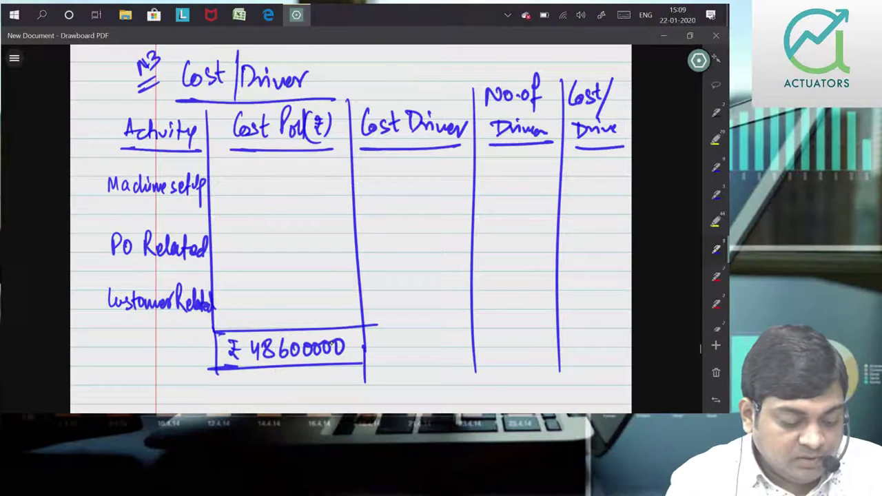
{"action": "mouse_move", "coordinate": [238, 180]}
{"action": "left_mouse_down"}
{"action": "mouse_move", "coordinate": [239, 196]}
{"action": "mouse_move", "coordinate": [253, 197]}
{"action": "mouse_move", "coordinate": [264, 184]}
{"action": "mouse_move", "coordinate": [256, 195]}
{"action": "mouse_move", "coordinate": [317, 183]}
{"action": "left_mouse_up"}
{"action": "left_click_drag", "start_coordinate": [332, 181], "coordinate": [331, 184]}
{"action": "mouse_move", "coordinate": [236, 296]}
{"action": "left_mouse_down"}
{"action": "mouse_move", "coordinate": [237, 308]}
{"action": "mouse_move", "coordinate": [263, 303]}
{"action": "left_mouse_up"}
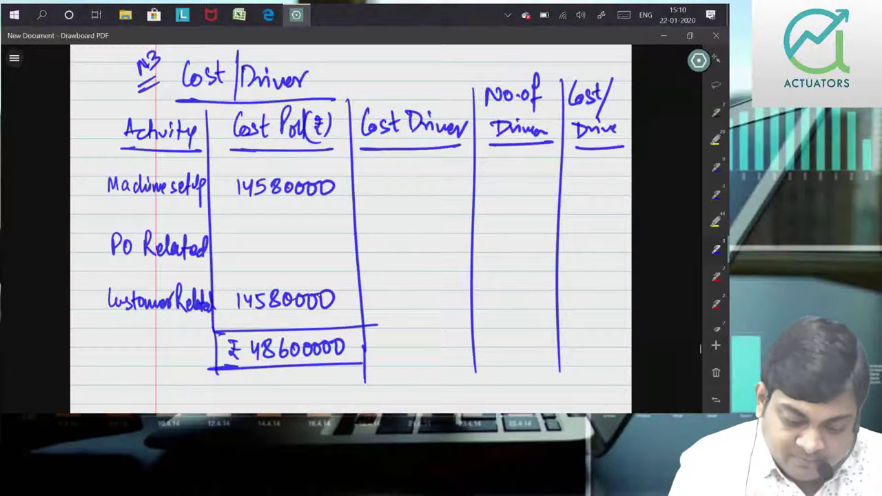
{"action": "left_click_drag", "start_coordinate": [240, 239], "coordinate": [241, 253]}
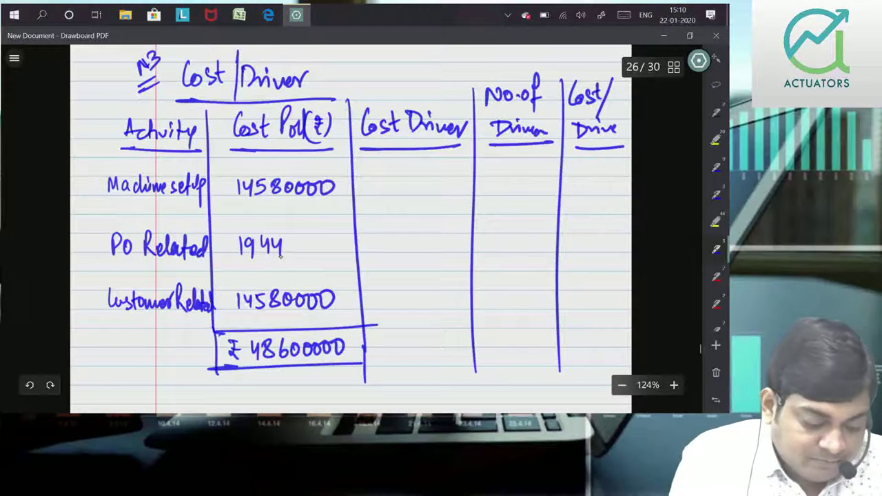
{"action": "left_click_drag", "start_coordinate": [305, 235], "coordinate": [317, 238]}
{"action": "left_click_drag", "start_coordinate": [330, 236], "coordinate": [330, 239]}
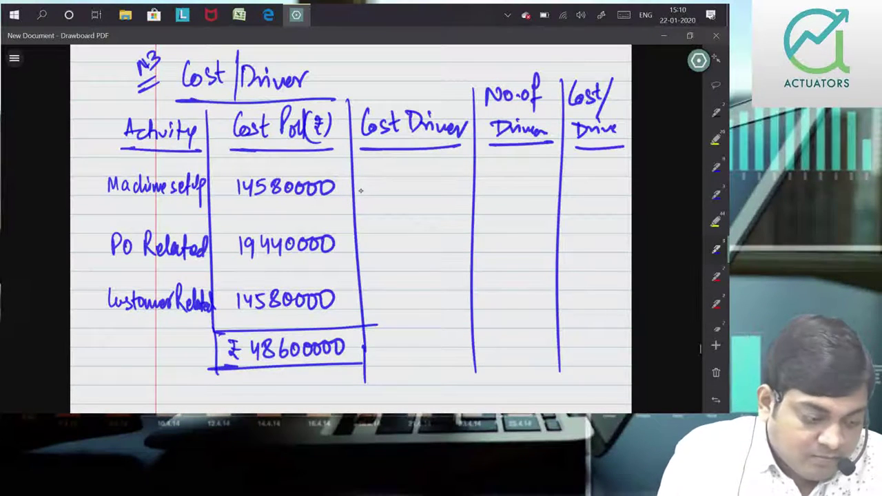
{"action": "mouse_move", "coordinate": [363, 193]}
{"action": "left_mouse_down"}
{"action": "mouse_move", "coordinate": [370, 182]}
{"action": "mouse_move", "coordinate": [393, 202]}
{"action": "left_mouse_up"}
- Write drivers No. of Set Up, Nos-600 and No. of PO, Nos-2400
{"action": "left_click", "coordinate": [384, 190]}
{"action": "mouse_move", "coordinate": [411, 182]}
{"action": "left_mouse_down"}
{"action": "mouse_move", "coordinate": [409, 195]}
{"action": "mouse_move", "coordinate": [445, 202]}
{"action": "mouse_move", "coordinate": [488, 180]}
{"action": "mouse_move", "coordinate": [496, 193]}
{"action": "mouse_move", "coordinate": [518, 188]}
{"action": "left_mouse_up"}
{"action": "mouse_move", "coordinate": [528, 181]}
{"action": "left_mouse_down"}
{"action": "mouse_move", "coordinate": [523, 196]}
{"action": "mouse_move", "coordinate": [547, 183]}
{"action": "left_mouse_up"}
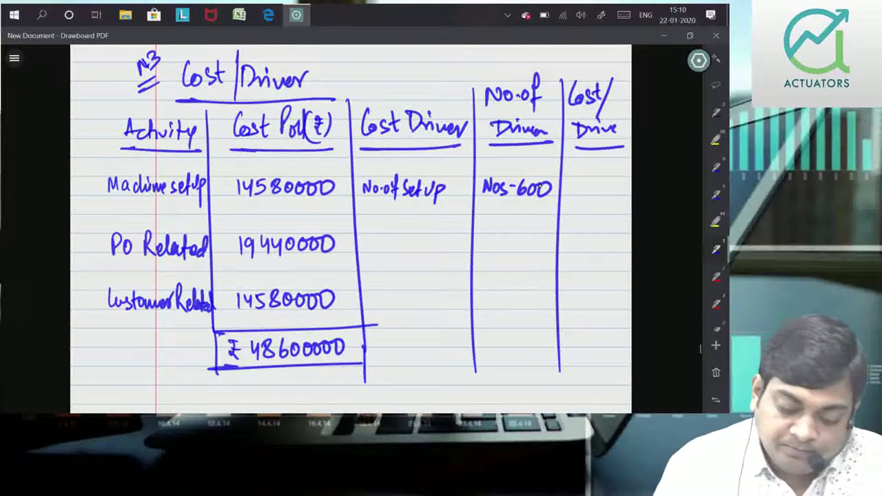
{"action": "mouse_move", "coordinate": [366, 250]}
{"action": "left_mouse_down"}
{"action": "mouse_move", "coordinate": [374, 238]}
{"action": "mouse_move", "coordinate": [418, 246]}
{"action": "left_mouse_up"}
{"action": "left_click_drag", "start_coordinate": [430, 236], "coordinate": [429, 237]}
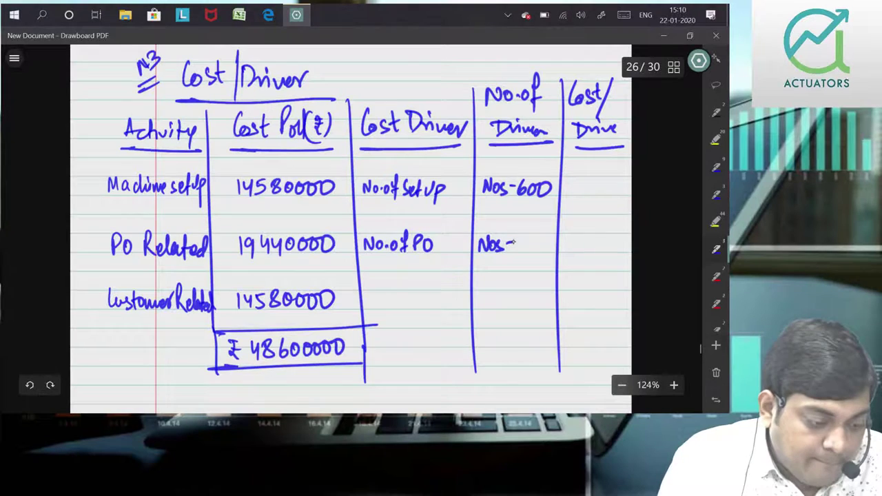
{"action": "left_click_drag", "start_coordinate": [516, 237], "coordinate": [525, 252]}
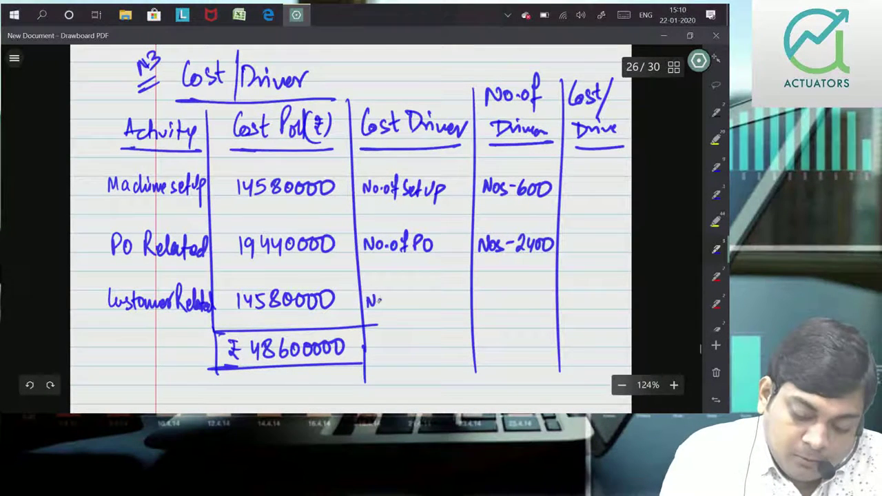
- Write No. of Customers, Nos-8000, and ₹8100/order for PO Related
{"action": "left_click_drag", "start_coordinate": [394, 297], "coordinate": [408, 288]}
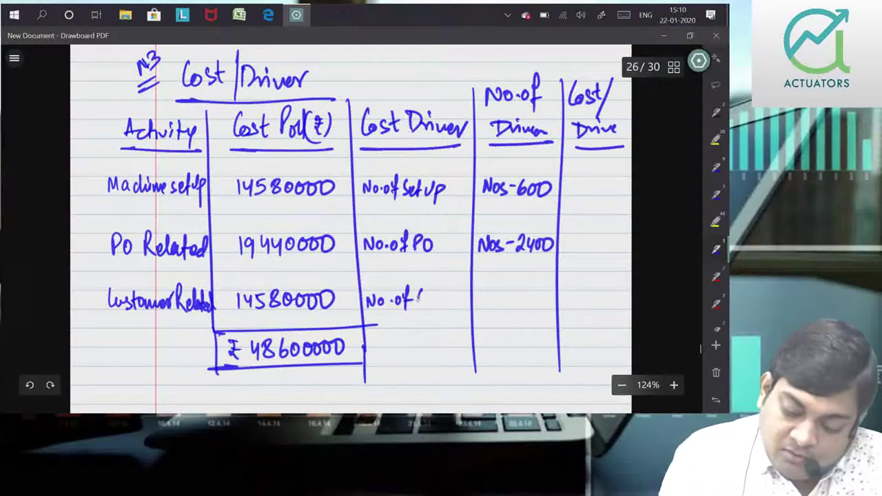
{"action": "left_click_drag", "start_coordinate": [449, 303], "coordinate": [541, 297]}
{"action": "left_click_drag", "start_coordinate": [551, 294], "coordinate": [550, 297]}
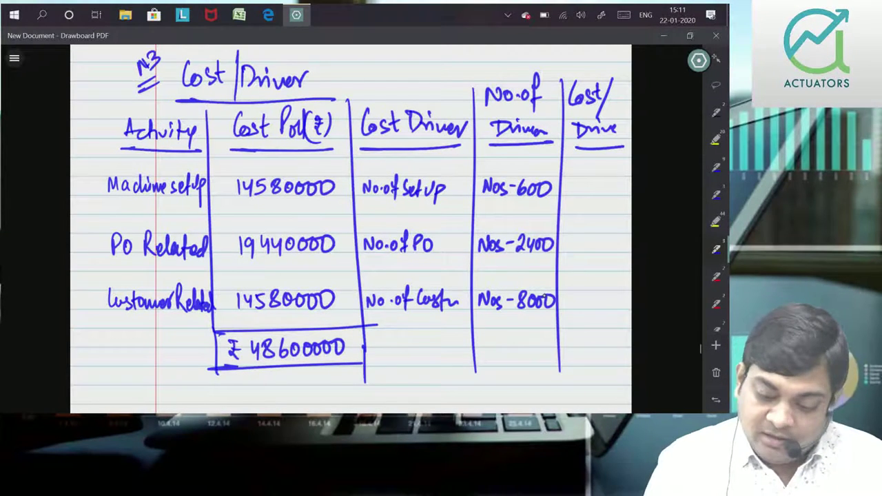
{"action": "mouse_move", "coordinate": [563, 239]}
{"action": "left_mouse_down"}
{"action": "mouse_move", "coordinate": [601, 264]}
{"action": "mouse_move", "coordinate": [631, 246]}
{"action": "left_mouse_up"}
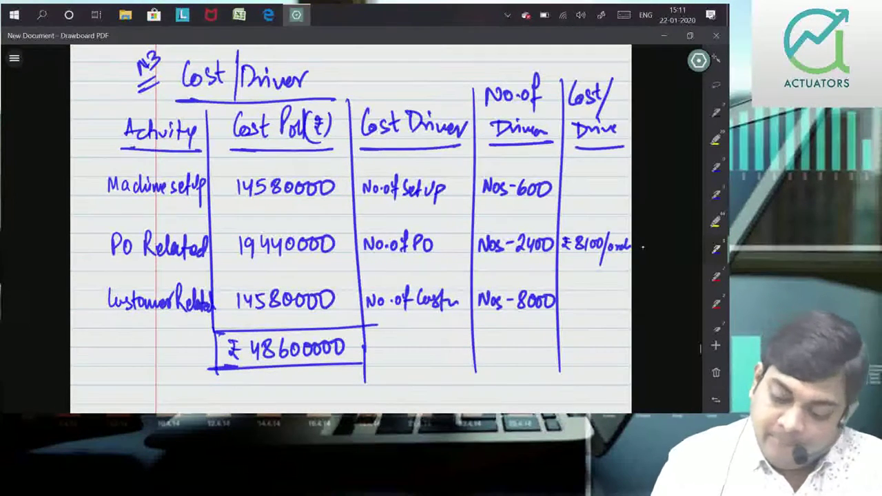
- Write ₹24300/set up for Machine setup and ₹1822.50/customer for Customer Related
{"action": "mouse_move", "coordinate": [564, 181]}
{"action": "left_mouse_down"}
{"action": "mouse_move", "coordinate": [569, 191]}
{"action": "mouse_move", "coordinate": [601, 186]}
{"action": "left_mouse_up"}
{"action": "mouse_move", "coordinate": [612, 177]}
{"action": "left_mouse_down"}
{"action": "mouse_move", "coordinate": [607, 201]}
{"action": "mouse_move", "coordinate": [626, 187]}
{"action": "mouse_move", "coordinate": [623, 205]}
{"action": "left_mouse_up"}
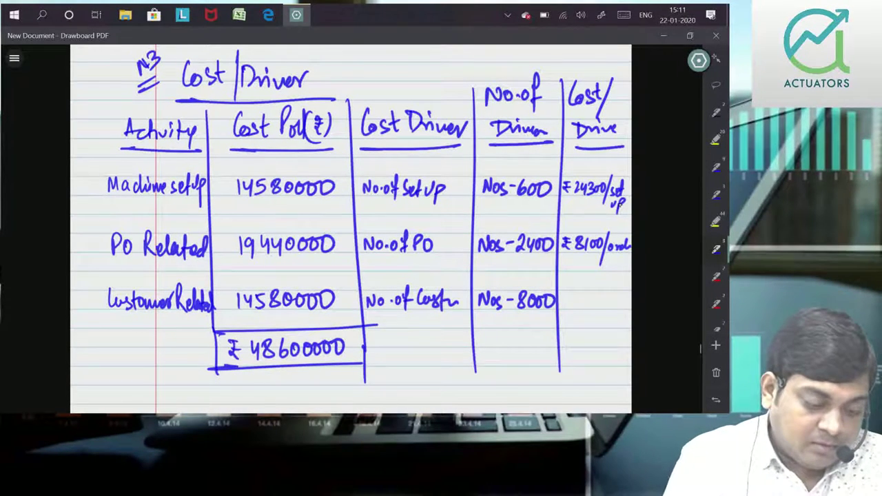
{"action": "mouse_move", "coordinate": [562, 296]}
{"action": "left_mouse_down"}
{"action": "mouse_move", "coordinate": [568, 309]}
{"action": "mouse_move", "coordinate": [583, 297]}
{"action": "mouse_move", "coordinate": [616, 308]}
{"action": "mouse_move", "coordinate": [597, 336]}
{"action": "mouse_move", "coordinate": [624, 337]}
{"action": "left_mouse_up"}
{"action": "left_click", "coordinate": [599, 300]}
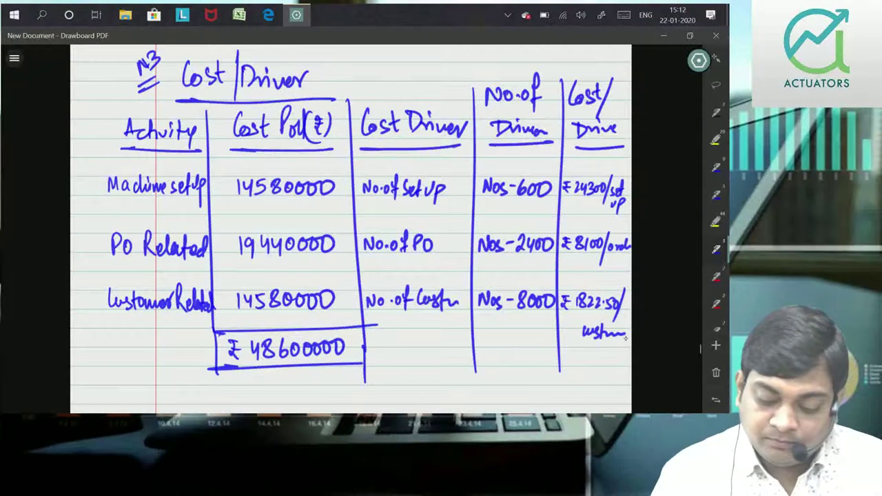
- Below the finished table, handwrite an underlined 'O/H Allocation' heading with underlined X, Y, Z column headings
{"action": "scroll", "coordinate": [347, 231], "scroll_direction": "up", "scroll_amount": 3}
{"action": "scroll", "coordinate": [352, 231], "scroll_direction": "down", "scroll_amount": 3}
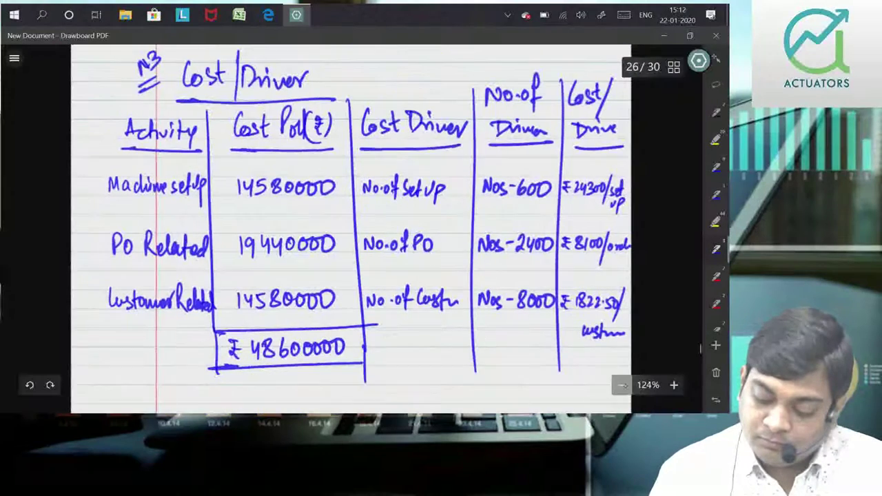
{"action": "scroll", "coordinate": [352, 232], "scroll_direction": "down", "scroll_amount": 1}
{"action": "scroll", "coordinate": [668, 313], "scroll_direction": "down", "scroll_amount": 1}
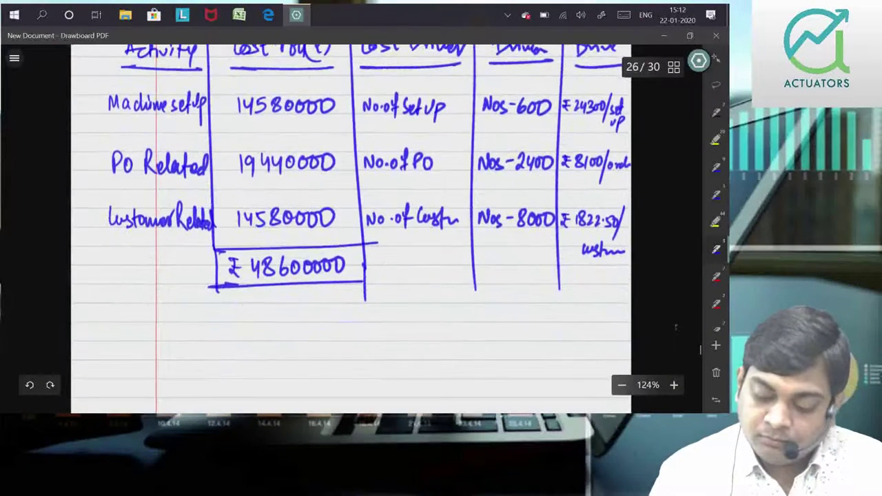
{"action": "scroll", "coordinate": [668, 313], "scroll_direction": "down", "scroll_amount": 2}
{"action": "scroll", "coordinate": [680, 324], "scroll_direction": "down", "scroll_amount": 2}
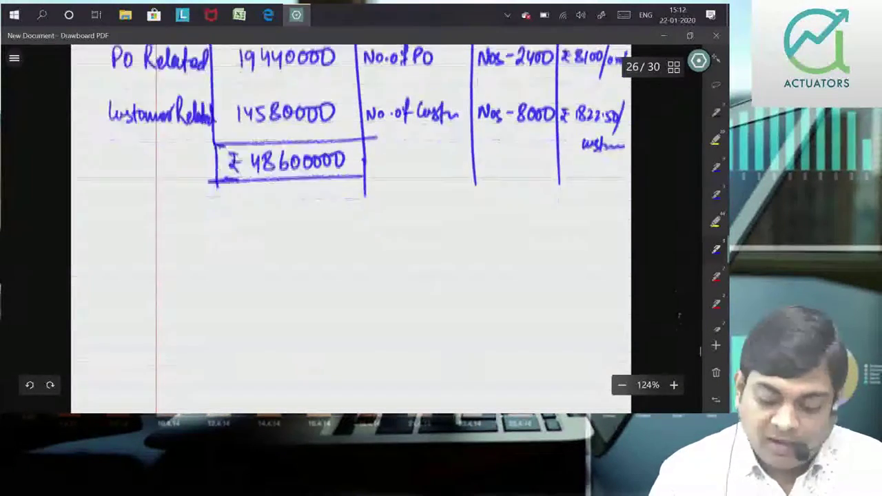
{"action": "scroll", "coordinate": [681, 317], "scroll_direction": "down", "scroll_amount": 3}
{"action": "scroll", "coordinate": [683, 308], "scroll_direction": "down", "scroll_amount": 1}
{"action": "mouse_move", "coordinate": [164, 100]}
{"action": "left_mouse_down"}
{"action": "mouse_move", "coordinate": [173, 97]}
{"action": "mouse_move", "coordinate": [175, 117]}
{"action": "left_mouse_up"}
{"action": "left_click_drag", "start_coordinate": [175, 109], "coordinate": [184, 107]}
{"action": "mouse_move", "coordinate": [184, 99]}
{"action": "left_mouse_down"}
{"action": "mouse_move", "coordinate": [184, 117]}
{"action": "mouse_move", "coordinate": [219, 115]}
{"action": "left_mouse_up"}
{"action": "mouse_move", "coordinate": [224, 97]}
{"action": "left_mouse_down"}
{"action": "mouse_move", "coordinate": [225, 114]}
{"action": "mouse_move", "coordinate": [232, 106]}
{"action": "left_mouse_up"}
{"action": "mouse_move", "coordinate": [244, 104]}
{"action": "left_mouse_down"}
{"action": "mouse_move", "coordinate": [241, 114]}
{"action": "mouse_move", "coordinate": [289, 115]}
{"action": "left_mouse_up"}
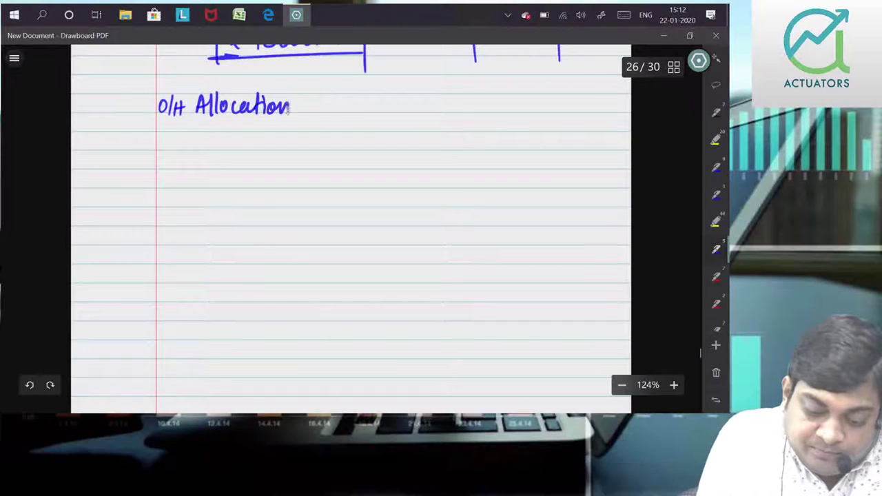
{"action": "mouse_move", "coordinate": [160, 122]}
{"action": "left_mouse_down"}
{"action": "mouse_move", "coordinate": [337, 118]}
{"action": "mouse_move", "coordinate": [356, 155]}
{"action": "mouse_move", "coordinate": [346, 154]}
{"action": "left_mouse_up"}
{"action": "left_click_drag", "start_coordinate": [338, 158], "coordinate": [366, 157]}
{"action": "mouse_move", "coordinate": [465, 137]}
{"action": "left_mouse_down"}
{"action": "mouse_move", "coordinate": [471, 164]}
{"action": "mouse_move", "coordinate": [487, 164]}
{"action": "left_mouse_up"}
{"action": "left_click_drag", "start_coordinate": [576, 137], "coordinate": [590, 156]}
{"action": "left_click_drag", "start_coordinate": [560, 166], "coordinate": [603, 164]}
- Write the 'Machine SetUp' row label
{"action": "left_click_drag", "start_coordinate": [141, 201], "coordinate": [170, 202]}
{"action": "mouse_move", "coordinate": [176, 185]}
{"action": "left_mouse_down"}
{"action": "mouse_move", "coordinate": [189, 204]}
{"action": "mouse_move", "coordinate": [204, 204]}
{"action": "left_mouse_up"}
{"action": "left_click_drag", "start_coordinate": [205, 199], "coordinate": [250, 204]}
{"action": "mouse_move", "coordinate": [255, 186]}
{"action": "left_mouse_down"}
{"action": "mouse_move", "coordinate": [256, 205]}
{"action": "mouse_move", "coordinate": [278, 187]}
{"action": "mouse_move", "coordinate": [279, 227]}
{"action": "left_mouse_up"}
- Write Machine SetUp amounts 972000 under X, 9720000 under Z and 3888000 under Y
{"action": "scroll", "coordinate": [351, 227], "scroll_direction": "up", "scroll_amount": 2}
{"action": "scroll", "coordinate": [352, 227], "scroll_direction": "up", "scroll_amount": 3}
{"action": "scroll", "coordinate": [352, 228], "scroll_direction": "down", "scroll_amount": 6}
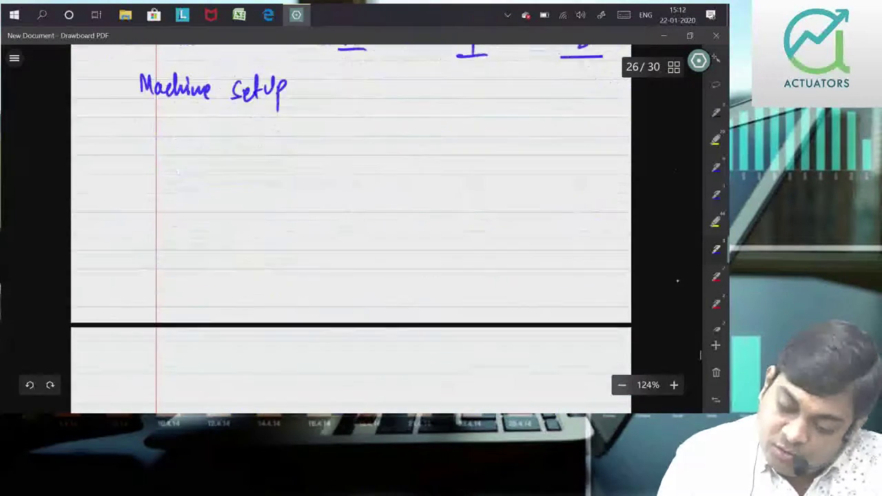
{"action": "scroll", "coordinate": [352, 228], "scroll_direction": "up", "scroll_amount": 1}
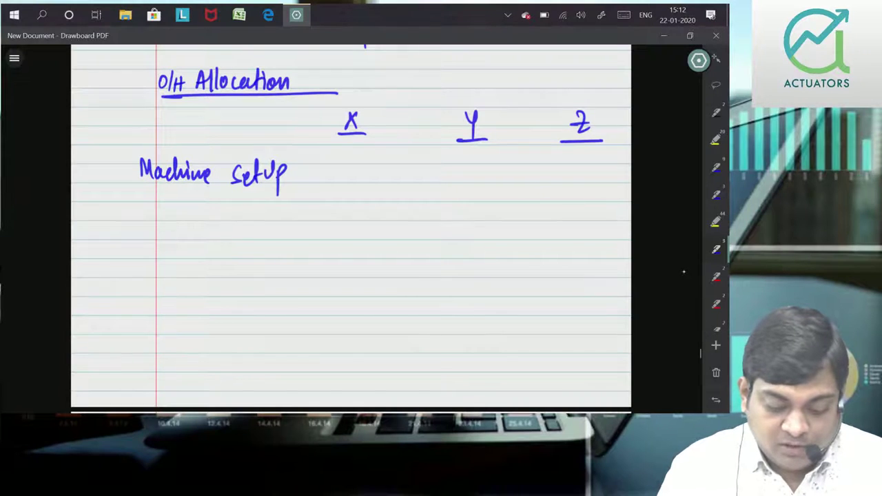
{"action": "mouse_move", "coordinate": [335, 167]}
{"action": "left_mouse_down"}
{"action": "mouse_move", "coordinate": [333, 178]}
{"action": "mouse_move", "coordinate": [365, 181]}
{"action": "left_mouse_up"}
{"action": "left_click_drag", "start_coordinate": [379, 172], "coordinate": [391, 173]}
{"action": "mouse_move", "coordinate": [571, 171]}
{"action": "left_mouse_down"}
{"action": "mouse_move", "coordinate": [582, 183]}
{"action": "mouse_move", "coordinate": [588, 172]}
{"action": "left_mouse_up"}
{"action": "left_click_drag", "start_coordinate": [599, 171], "coordinate": [607, 172]}
{"action": "left_click_drag", "start_coordinate": [619, 170], "coordinate": [617, 172]}
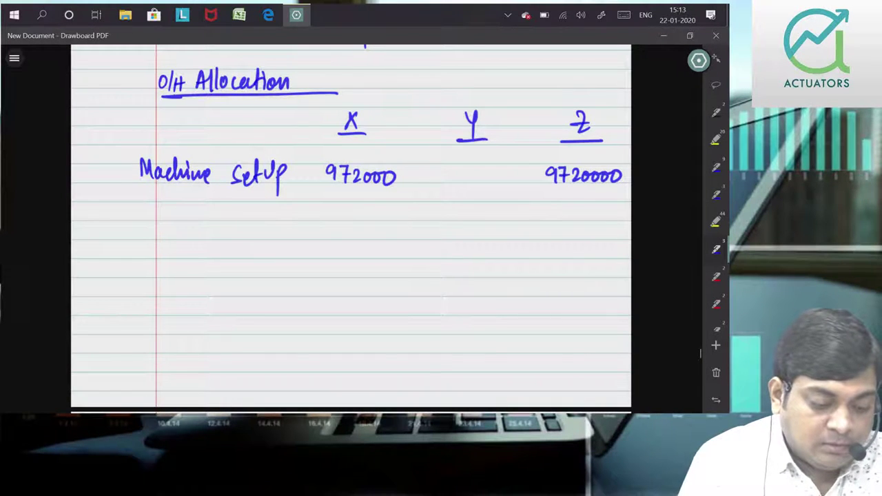
{"action": "mouse_move", "coordinate": [437, 168]}
{"action": "left_mouse_down"}
{"action": "mouse_move", "coordinate": [436, 183]}
{"action": "mouse_move", "coordinate": [454, 170]}
{"action": "mouse_move", "coordinate": [497, 171]}
{"action": "left_mouse_up"}
{"action": "left_click_drag", "start_coordinate": [509, 169], "coordinate": [507, 170]}
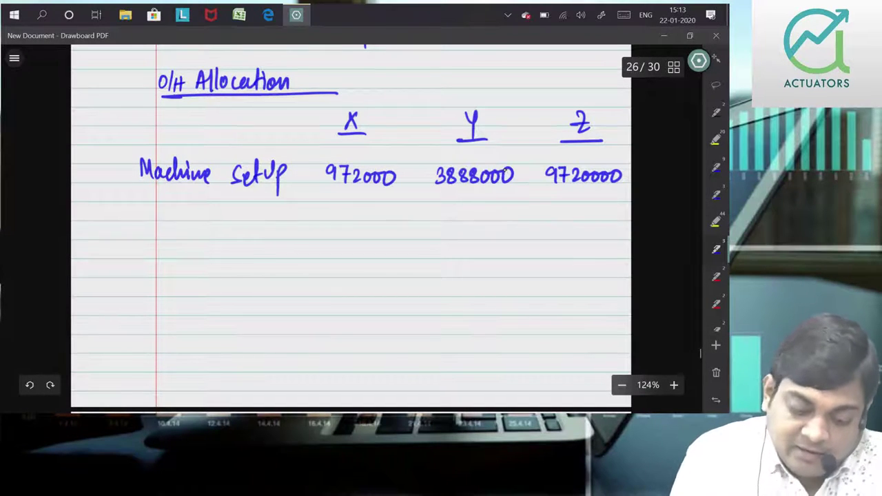
- Write 'PO Related' as the next row label
{"action": "left_click_drag", "start_coordinate": [143, 219], "coordinate": [143, 230]}
{"action": "left_click_drag", "start_coordinate": [159, 222], "coordinate": [230, 237]}
{"action": "mouse_move", "coordinate": [234, 220]}
{"action": "left_mouse_down"}
{"action": "mouse_move", "coordinate": [238, 238]}
{"action": "mouse_move", "coordinate": [250, 237]}
{"action": "left_mouse_up"}
{"action": "mouse_move", "coordinate": [252, 219]}
{"action": "left_mouse_down"}
{"action": "mouse_move", "coordinate": [256, 238]}
{"action": "mouse_move", "coordinate": [268, 237]}
{"action": "left_mouse_up"}
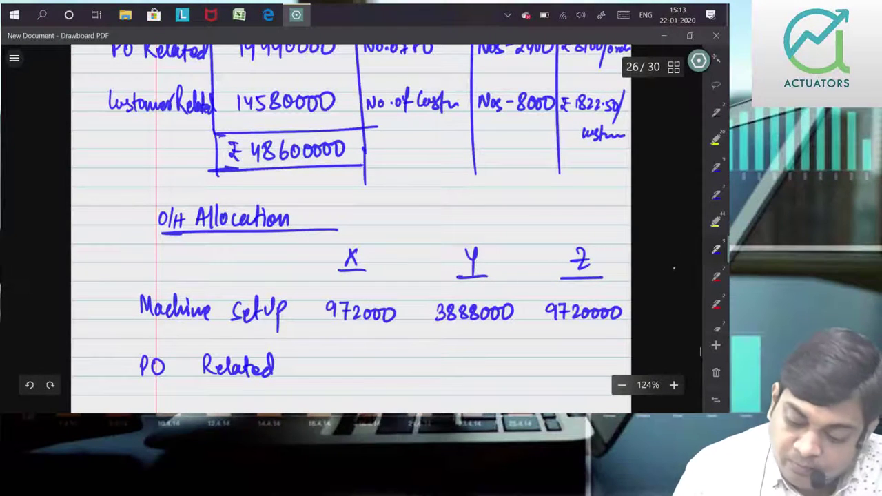
{"action": "scroll", "coordinate": [674, 269], "scroll_direction": "down", "scroll_amount": 1}
{"action": "scroll", "coordinate": [679, 243], "scroll_direction": "down", "scroll_amount": 1}
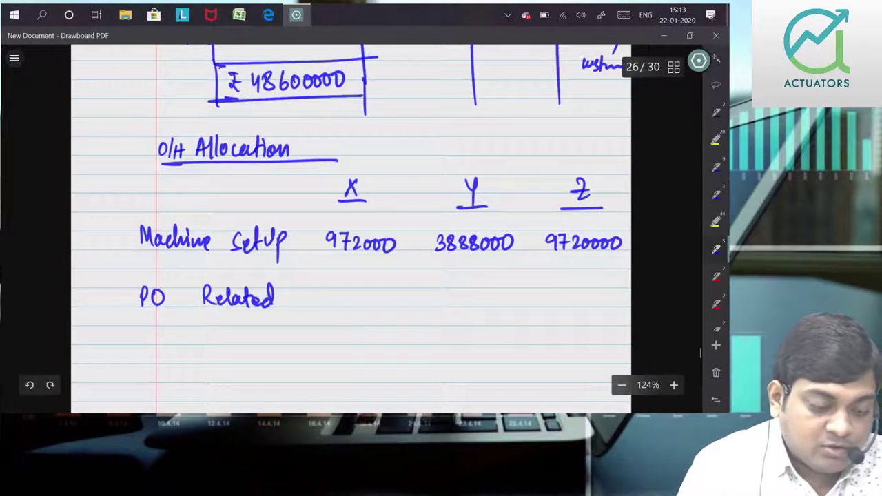
- Write 3240000 under X, 6480000 under Y and 9720000 under Z on the PO Related row
{"action": "mouse_move", "coordinate": [318, 294]}
{"action": "left_mouse_down"}
{"action": "mouse_move", "coordinate": [320, 305]}
{"action": "mouse_move", "coordinate": [351, 308]}
{"action": "mouse_move", "coordinate": [358, 295]}
{"action": "left_mouse_up"}
{"action": "left_click_drag", "start_coordinate": [370, 294], "coordinate": [379, 295]}
{"action": "left_click_drag", "start_coordinate": [392, 294], "coordinate": [391, 294]}
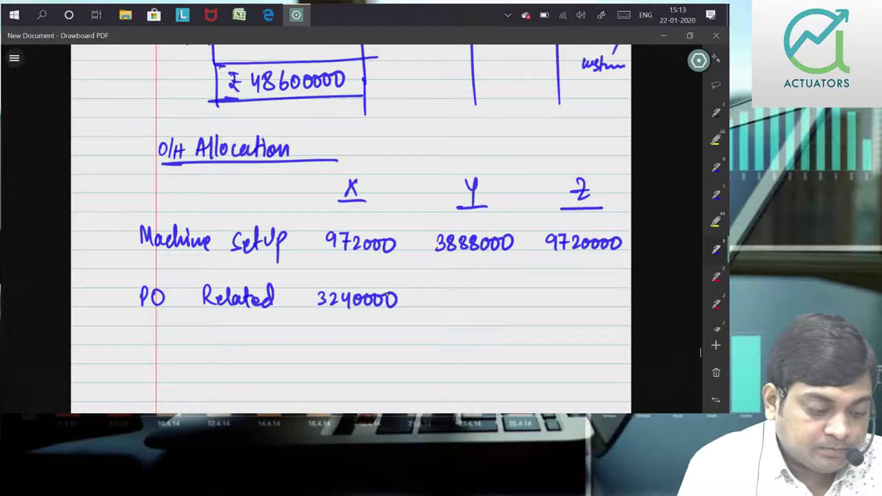
{"action": "left_click_drag", "start_coordinate": [447, 292], "coordinate": [448, 306]}
{"action": "mouse_move", "coordinate": [456, 293]}
{"action": "left_mouse_down"}
{"action": "mouse_move", "coordinate": [458, 307]}
{"action": "mouse_move", "coordinate": [468, 295]}
{"action": "mouse_move", "coordinate": [488, 304]}
{"action": "mouse_move", "coordinate": [484, 295]}
{"action": "left_mouse_up"}
{"action": "left_click_drag", "start_coordinate": [496, 295], "coordinate": [496, 297]}
{"action": "left_click_drag", "start_coordinate": [506, 295], "coordinate": [514, 297]}
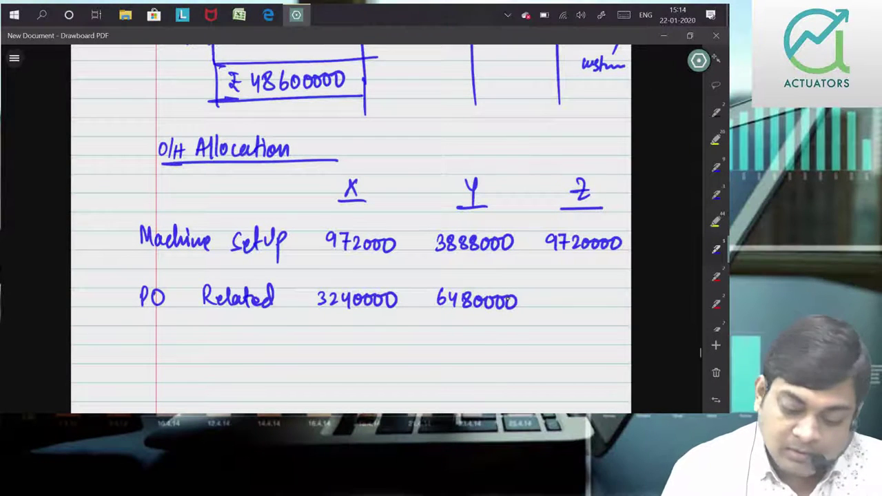
{"action": "mouse_move", "coordinate": [549, 292]}
{"action": "left_mouse_down"}
{"action": "mouse_move", "coordinate": [546, 307]}
{"action": "mouse_move", "coordinate": [587, 306]}
{"action": "mouse_move", "coordinate": [593, 296]}
{"action": "left_mouse_up"}
{"action": "left_click_drag", "start_coordinate": [602, 295], "coordinate": [616, 296]}
{"action": "scroll", "coordinate": [672, 335], "scroll_direction": "down", "scroll_amount": 1}
{"action": "scroll", "coordinate": [670, 317], "scroll_direction": "up", "scroll_amount": 4}
{"action": "scroll", "coordinate": [669, 295], "scroll_direction": "down", "scroll_amount": 3}
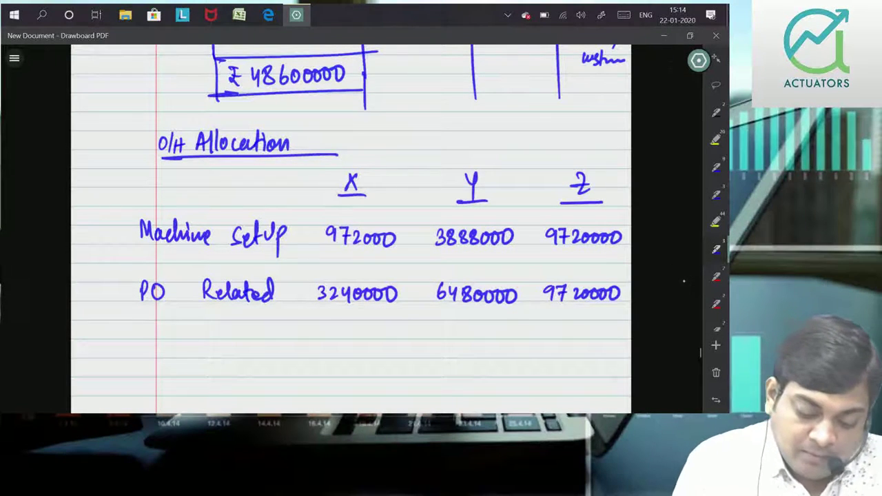
- Write 'Custum Related' as the next row label
{"action": "left_click_drag", "start_coordinate": [142, 328], "coordinate": [154, 336]}
{"action": "mouse_move", "coordinate": [220, 319]}
{"action": "left_mouse_down"}
{"action": "mouse_move", "coordinate": [235, 341]}
{"action": "mouse_move", "coordinate": [268, 337]}
{"action": "left_mouse_up"}
{"action": "left_click_drag", "start_coordinate": [268, 336], "coordinate": [276, 318]}
{"action": "scroll", "coordinate": [668, 250], "scroll_direction": "up", "scroll_amount": 3}
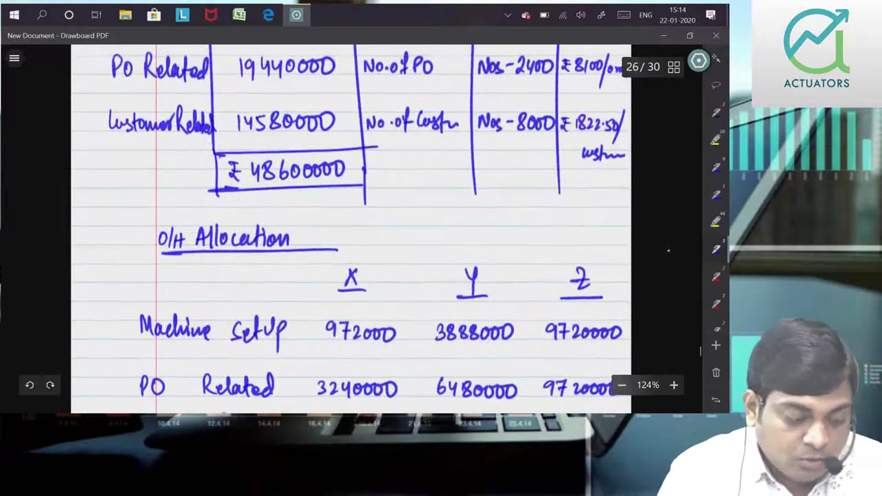
{"action": "scroll", "coordinate": [672, 227], "scroll_direction": "down", "scroll_amount": 2}
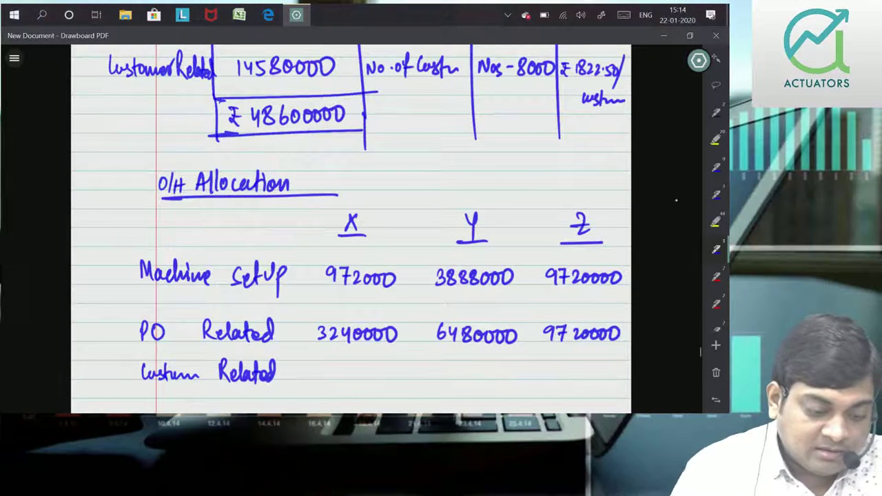
- Write 1822500 under X on the Custum Related row
{"action": "left_click_drag", "start_coordinate": [320, 363], "coordinate": [321, 380]}
{"action": "left_click_drag", "start_coordinate": [334, 365], "coordinate": [347, 378]}
{"action": "left_click_drag", "start_coordinate": [350, 367], "coordinate": [366, 381]}
{"action": "left_click_drag", "start_coordinate": [379, 367], "coordinate": [391, 370]}
{"action": "scroll", "coordinate": [352, 228], "scroll_direction": "down", "scroll_amount": 4}
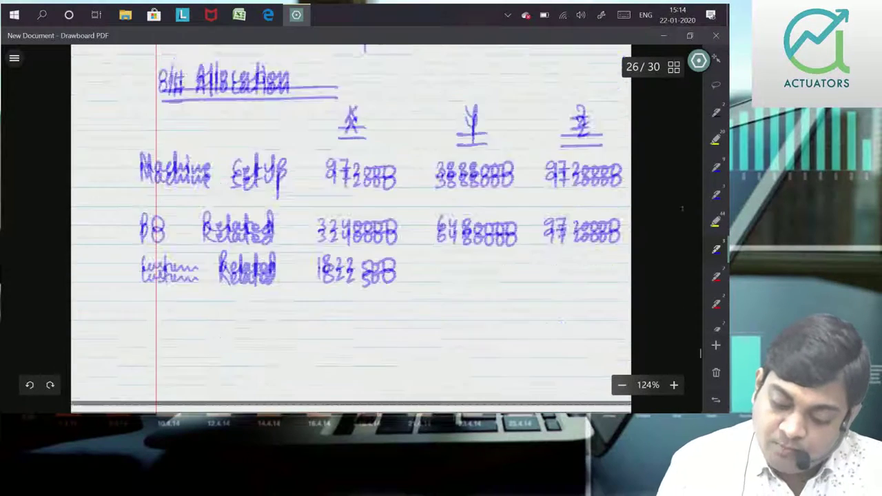
{"action": "scroll", "coordinate": [351, 228], "scroll_direction": "down", "scroll_amount": 5}
{"action": "scroll", "coordinate": [351, 228], "scroll_direction": "up", "scroll_amount": 6}
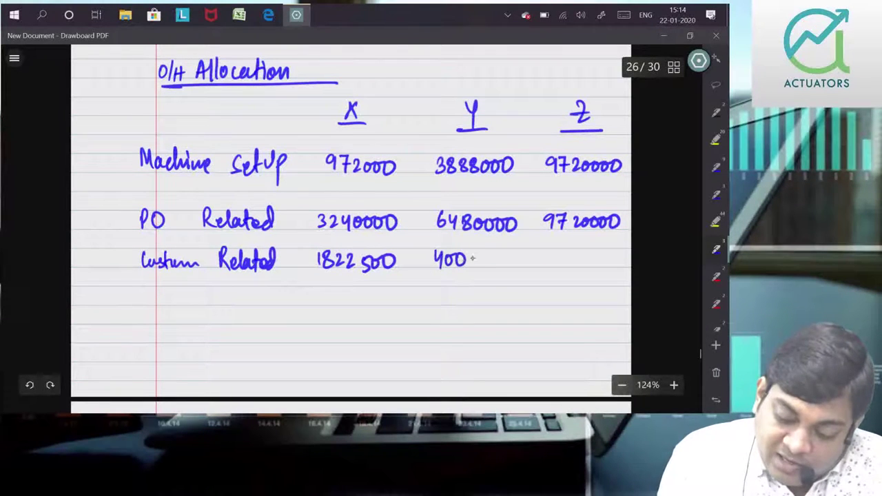
- Write 4009500 under Y and 8748000 under Z, then rule two long total lines beneath
{"action": "left_click_drag", "start_coordinate": [494, 256], "coordinate": [512, 258]}
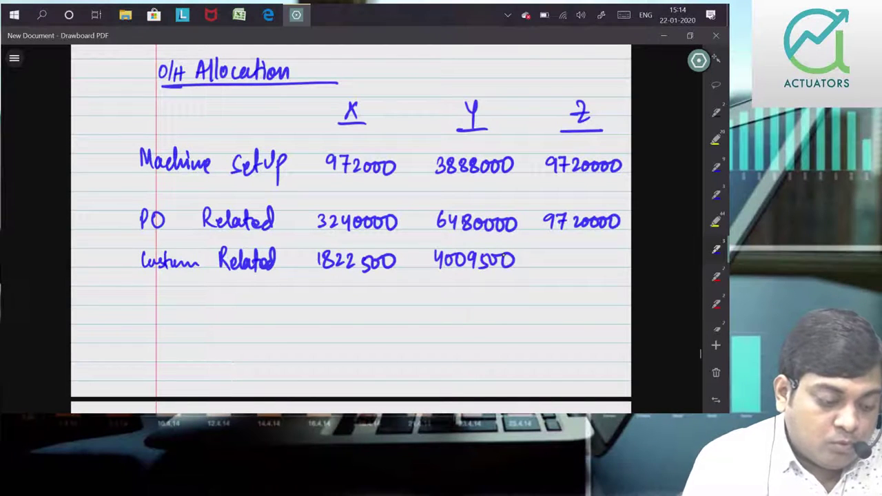
{"action": "left_click_drag", "start_coordinate": [548, 252], "coordinate": [559, 254]}
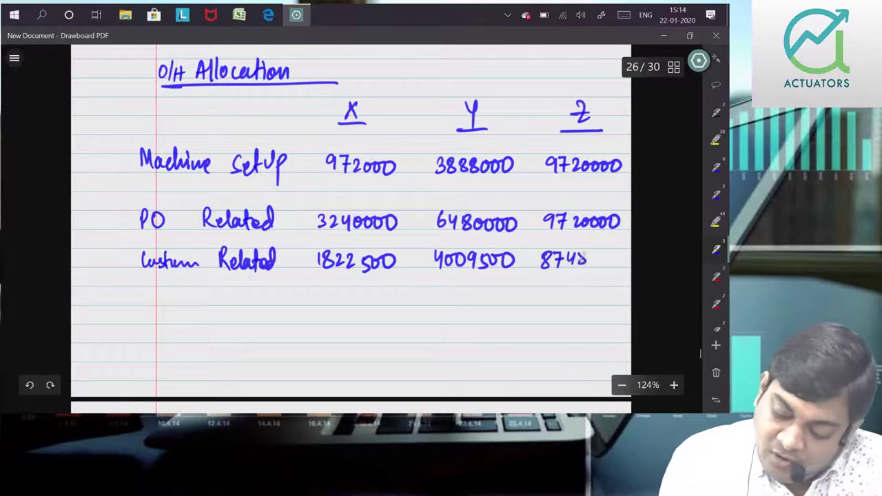
{"action": "left_click_drag", "start_coordinate": [605, 252], "coordinate": [604, 255]}
{"action": "left_click_drag", "start_coordinate": [615, 253], "coordinate": [619, 256]}
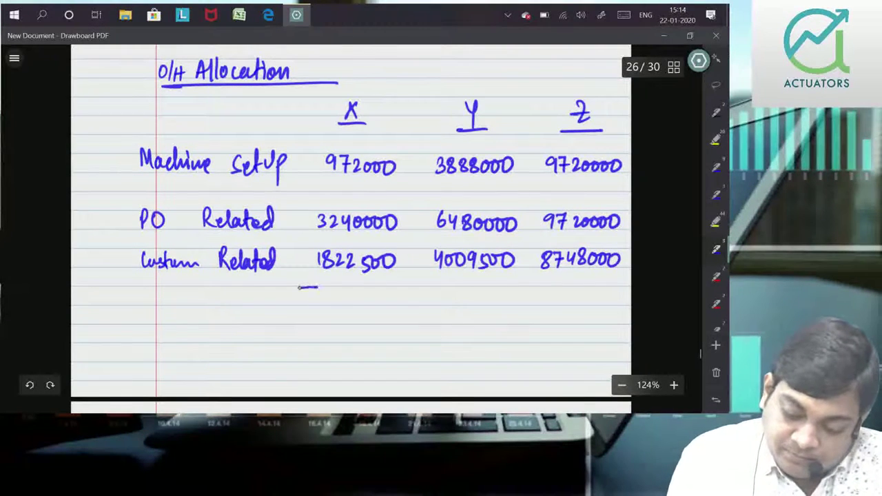
{"action": "left_click_drag", "start_coordinate": [318, 288], "coordinate": [585, 288]}
{"action": "left_click_drag", "start_coordinate": [297, 322], "coordinate": [631, 328]}
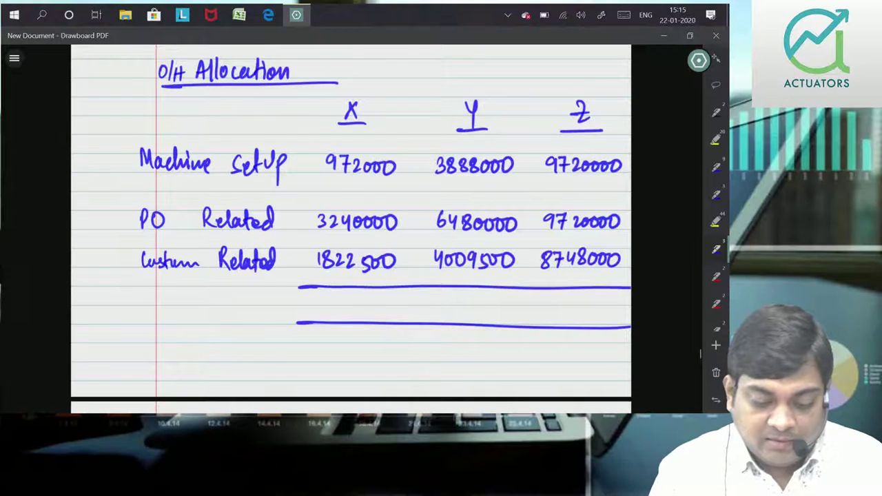
- Write 28188000 as the Z total and add the 'Units Produced' row label
{"action": "left_click_drag", "start_coordinate": [534, 300], "coordinate": [543, 313]}
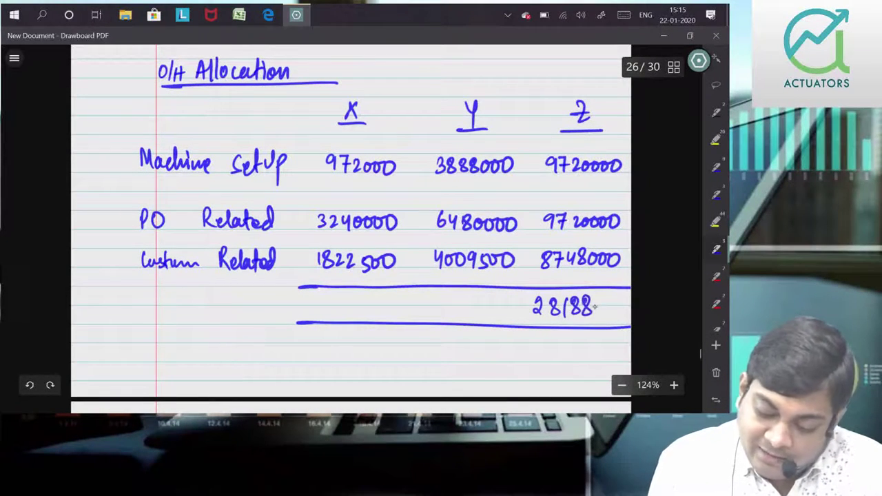
{"action": "left_click_drag", "start_coordinate": [594, 302], "coordinate": [608, 303]}
{"action": "left_click_drag", "start_coordinate": [615, 302], "coordinate": [619, 303]}
{"action": "left_click_drag", "start_coordinate": [159, 344], "coordinate": [172, 358]}
{"action": "left_click_drag", "start_coordinate": [175, 351], "coordinate": [201, 360]}
{"action": "left_click_drag", "start_coordinate": [215, 330], "coordinate": [217, 360]}
{"action": "mouse_move", "coordinate": [217, 331]}
{"action": "left_mouse_down"}
{"action": "mouse_move", "coordinate": [219, 347]}
{"action": "mouse_move", "coordinate": [261, 357]}
{"action": "mouse_move", "coordinate": [280, 358]}
{"action": "mouse_move", "coordinate": [293, 336]}
{"action": "left_mouse_up"}
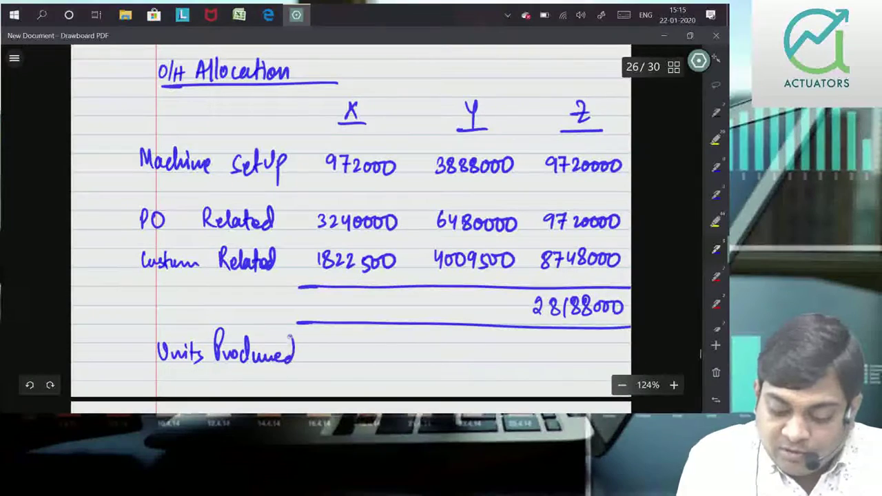
- Write 30000 units as the units produced under Z
{"action": "scroll", "coordinate": [294, 369], "scroll_direction": "down", "scroll_amount": 2}
{"action": "scroll", "coordinate": [351, 228], "scroll_direction": "up", "scroll_amount": 5}
{"action": "scroll", "coordinate": [351, 228], "scroll_direction": "up", "scroll_amount": 5}
{"action": "scroll", "coordinate": [350, 227], "scroll_direction": "up", "scroll_amount": 3}
{"action": "scroll", "coordinate": [351, 228], "scroll_direction": "up", "scroll_amount": 4}
{"action": "scroll", "coordinate": [351, 228], "scroll_direction": "up", "scroll_amount": 5}
{"action": "scroll", "coordinate": [351, 228], "scroll_direction": "up", "scroll_amount": 5}
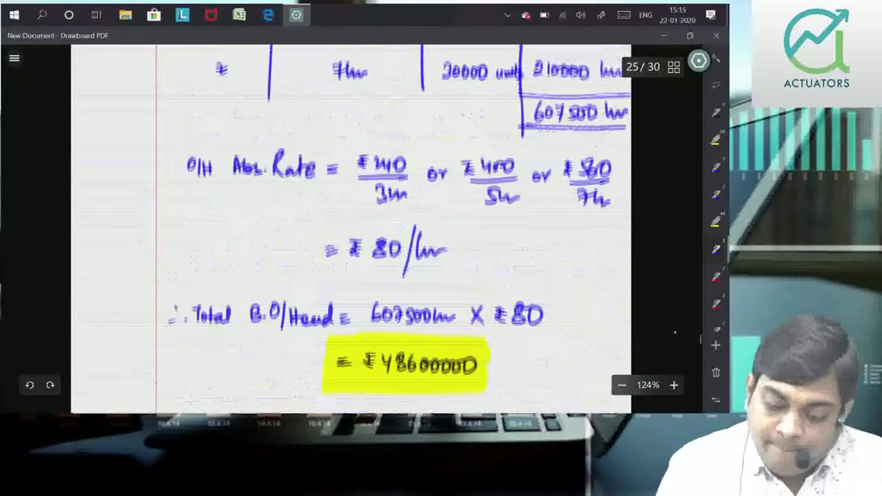
{"action": "scroll", "coordinate": [351, 227], "scroll_direction": "up", "scroll_amount": 3}
{"action": "scroll", "coordinate": [350, 227], "scroll_direction": "up", "scroll_amount": 2}
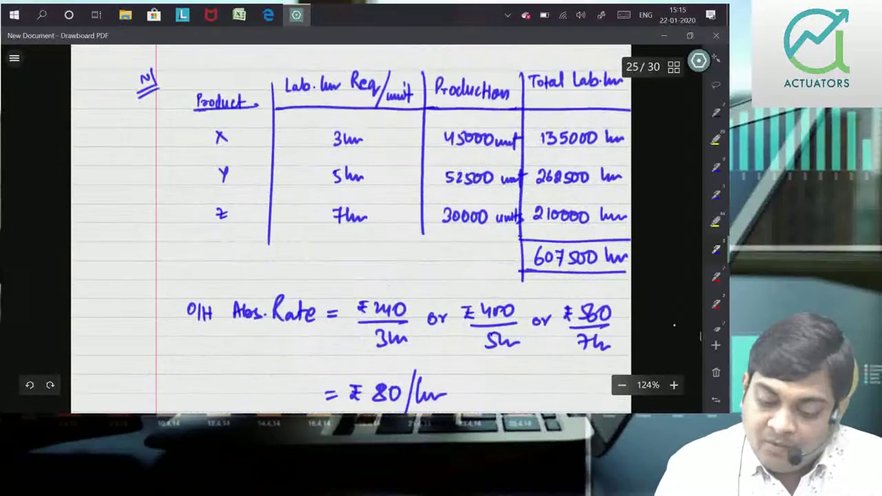
{"action": "scroll", "coordinate": [350, 227], "scroll_direction": "down", "scroll_amount": 5}
{"action": "scroll", "coordinate": [350, 228], "scroll_direction": "down", "scroll_amount": 5}
{"action": "scroll", "coordinate": [351, 227], "scroll_direction": "down", "scroll_amount": 3}
{"action": "scroll", "coordinate": [351, 227], "scroll_direction": "down", "scroll_amount": 3}
{"action": "left_click_drag", "start_coordinate": [546, 272], "coordinate": [547, 288]}
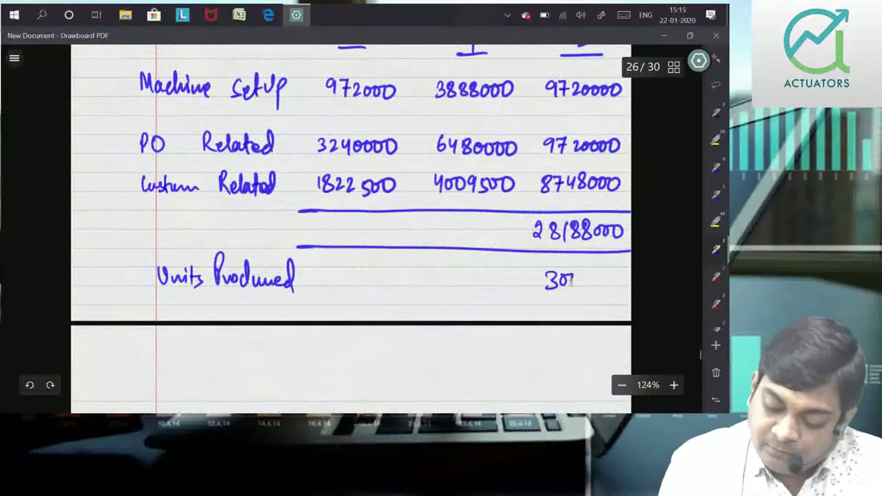
{"action": "left_click_drag", "start_coordinate": [605, 277], "coordinate": [626, 290]}
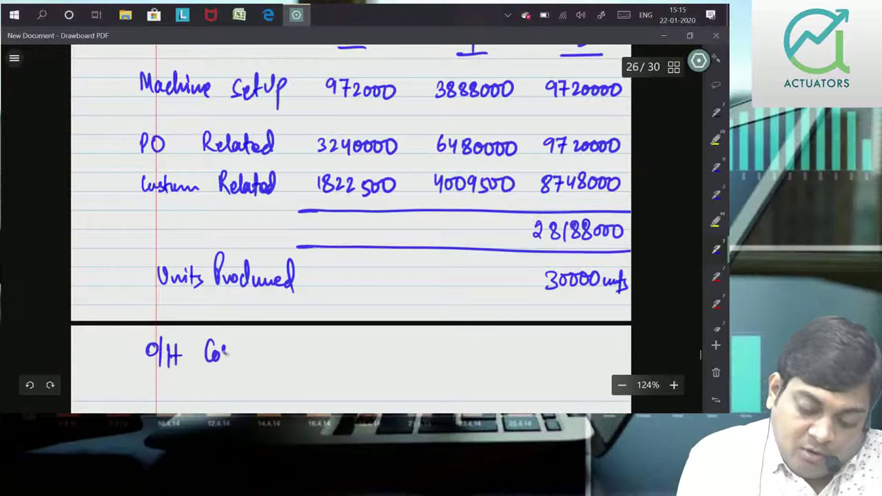
- Add the 'O/H Cost/unit' label with 939.60 under Z, and write the Y total 14377500
{"action": "mouse_move", "coordinate": [238, 330]}
{"action": "left_mouse_down"}
{"action": "mouse_move", "coordinate": [238, 378]}
{"action": "mouse_move", "coordinate": [280, 354]}
{"action": "left_mouse_up"}
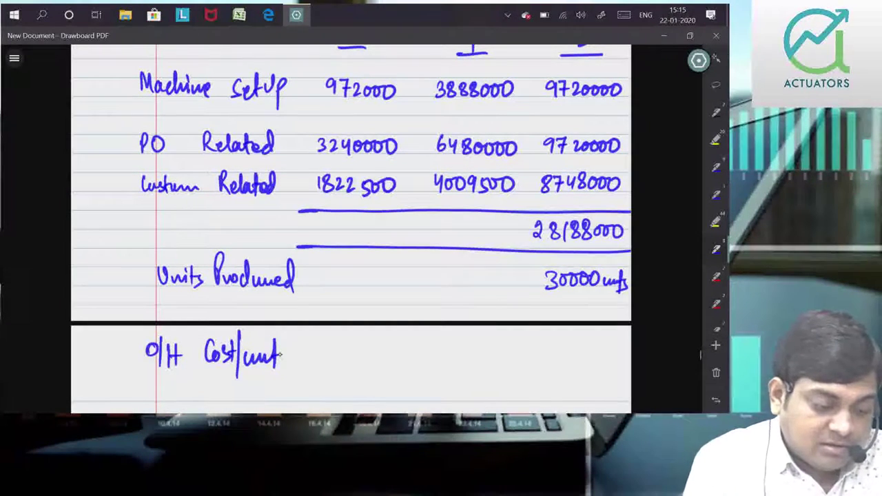
{"action": "mouse_move", "coordinate": [558, 342]}
{"action": "left_mouse_down"}
{"action": "mouse_move", "coordinate": [556, 363]}
{"action": "mouse_move", "coordinate": [569, 344]}
{"action": "mouse_move", "coordinate": [561, 362]}
{"action": "mouse_move", "coordinate": [594, 355]}
{"action": "left_mouse_up"}
{"action": "mouse_move", "coordinate": [615, 344]}
{"action": "left_mouse_down"}
{"action": "mouse_move", "coordinate": [610, 363]}
{"action": "mouse_move", "coordinate": [613, 345]}
{"action": "left_mouse_up"}
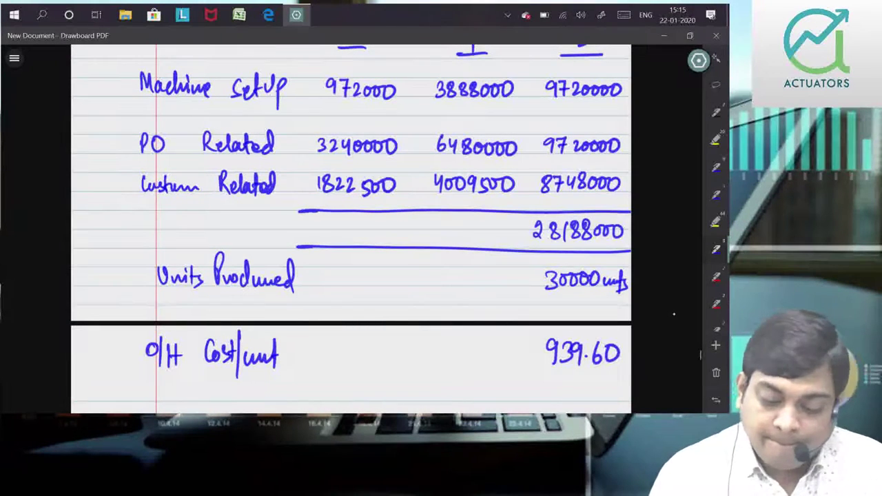
{"action": "mouse_move", "coordinate": [445, 224]}
{"action": "left_mouse_down"}
{"action": "mouse_move", "coordinate": [446, 239]}
{"action": "mouse_move", "coordinate": [499, 229]}
{"action": "left_mouse_up"}
{"action": "left_click_drag", "start_coordinate": [513, 227], "coordinate": [501, 227]}
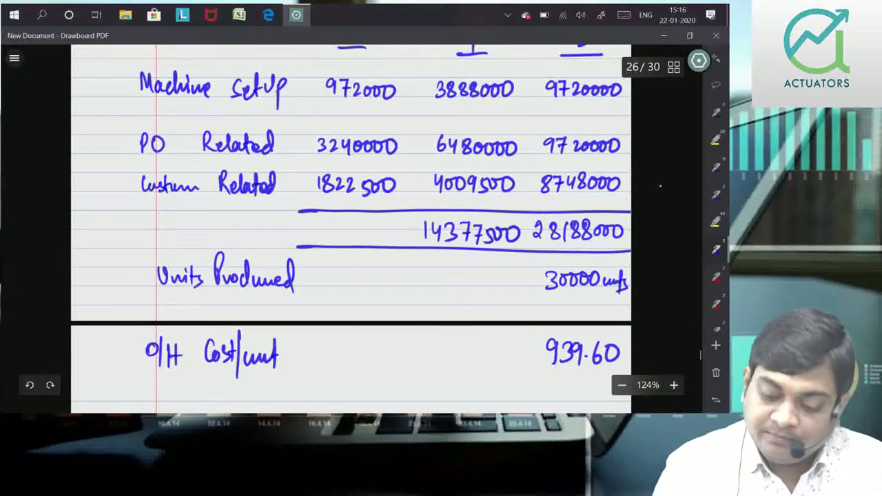
- Write 52500 units as the units produced under Y
{"action": "scroll", "coordinate": [351, 227], "scroll_direction": "up", "scroll_amount": 5}
{"action": "scroll", "coordinate": [351, 227], "scroll_direction": "up", "scroll_amount": 4}
{"action": "scroll", "coordinate": [351, 227], "scroll_direction": "up", "scroll_amount": 3}
{"action": "scroll", "coordinate": [351, 227], "scroll_direction": "up", "scroll_amount": 3}
{"action": "scroll", "coordinate": [351, 227], "scroll_direction": "up", "scroll_amount": 4}
{"action": "scroll", "coordinate": [351, 227], "scroll_direction": "up", "scroll_amount": 3}
{"action": "scroll", "coordinate": [351, 227], "scroll_direction": "up", "scroll_amount": 1}
{"action": "scroll", "coordinate": [352, 228], "scroll_direction": "down", "scroll_amount": 4}
{"action": "scroll", "coordinate": [351, 228], "scroll_direction": "down", "scroll_amount": 3}
{"action": "scroll", "coordinate": [351, 227], "scroll_direction": "down", "scroll_amount": 4}
{"action": "scroll", "coordinate": [351, 227], "scroll_direction": "down", "scroll_amount": 5}
{"action": "scroll", "coordinate": [351, 227], "scroll_direction": "down", "scroll_amount": 4}
{"action": "scroll", "coordinate": [667, 201], "scroll_direction": "down", "scroll_amount": 3}
{"action": "scroll", "coordinate": [672, 207], "scroll_direction": "up", "scroll_amount": 4}
{"action": "scroll", "coordinate": [442, 283], "scroll_direction": "down", "scroll_amount": 2}
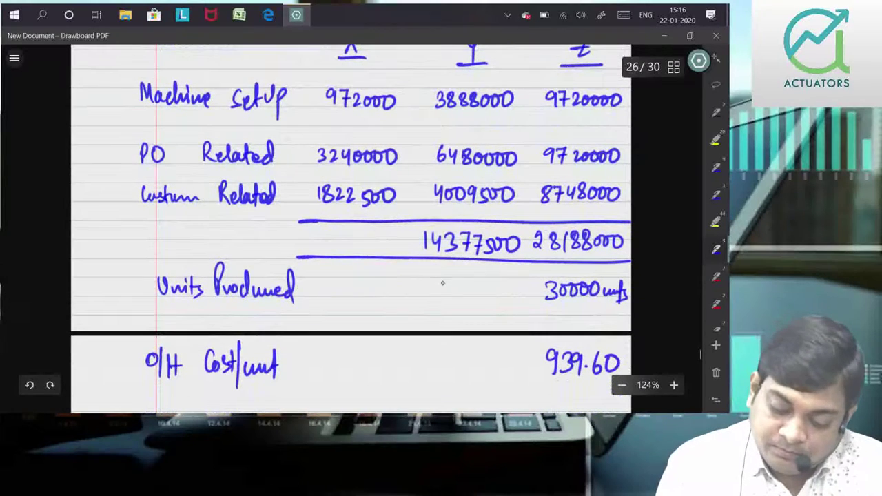
{"action": "left_click_drag", "start_coordinate": [441, 287], "coordinate": [439, 296]}
{"action": "left_click_drag", "start_coordinate": [450, 285], "coordinate": [460, 295]}
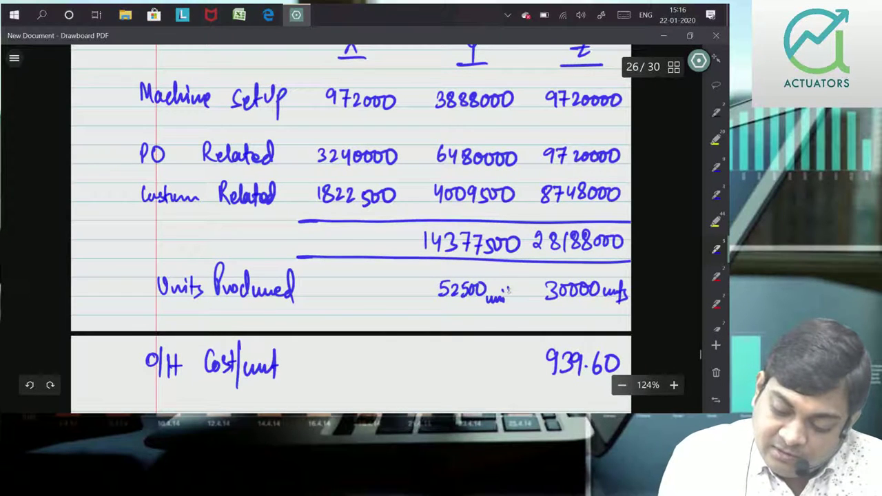
- Write 273.86 as the O/H cost per unit under Y
{"action": "scroll", "coordinate": [672, 223], "scroll_direction": "down", "scroll_amount": 2}
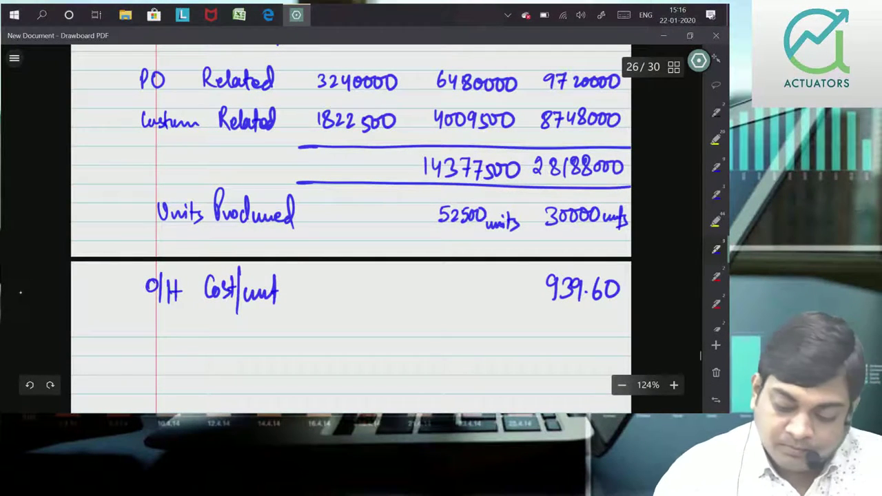
{"action": "mouse_move", "coordinate": [422, 277]}
{"action": "left_mouse_down"}
{"action": "mouse_move", "coordinate": [432, 292]}
{"action": "mouse_move", "coordinate": [443, 275]}
{"action": "left_mouse_up"}
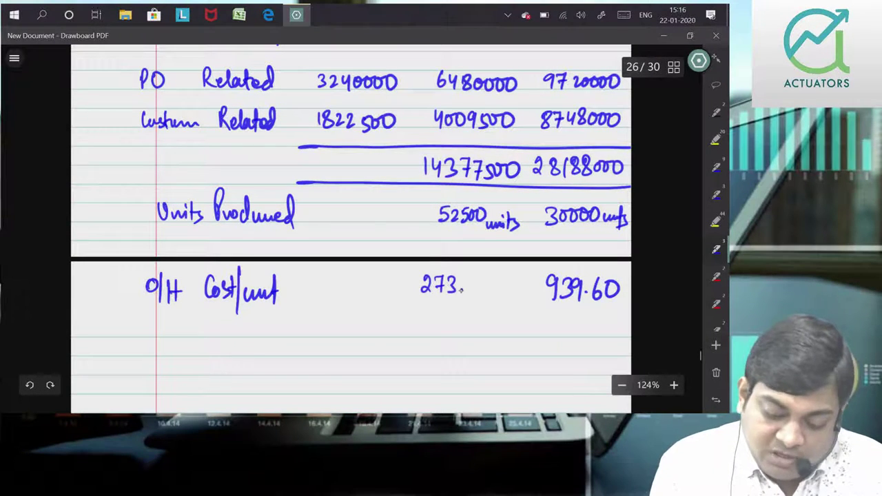
{"action": "left_click_drag", "start_coordinate": [477, 277], "coordinate": [474, 279]}
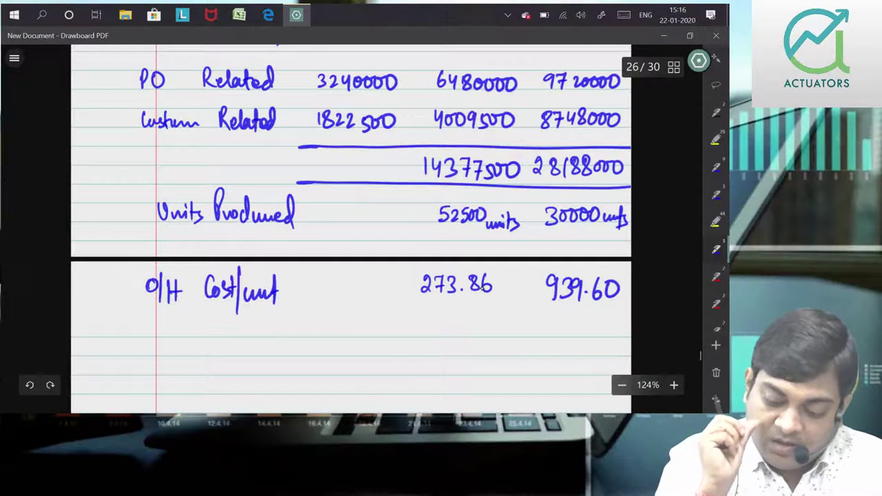
- Write 6034500 as the X column total under the rule
{"action": "scroll", "coordinate": [675, 268], "scroll_direction": "up", "scroll_amount": 3}
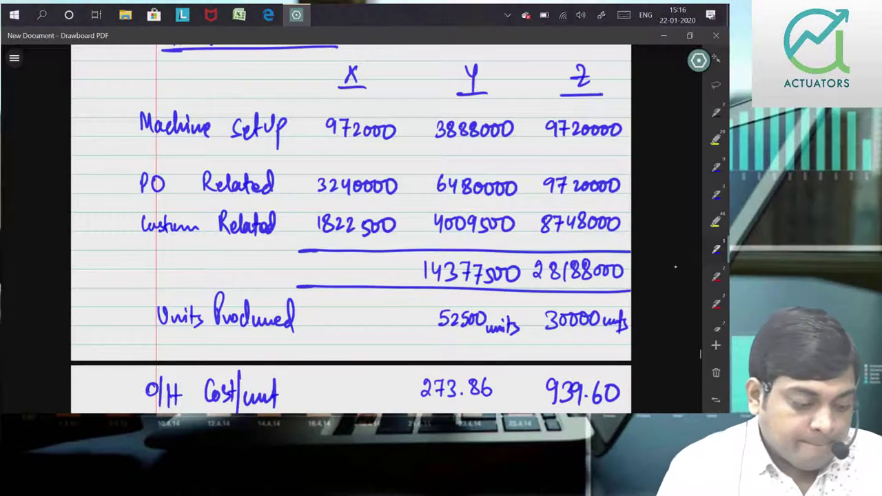
{"action": "left_click_drag", "start_coordinate": [317, 260], "coordinate": [314, 274]}
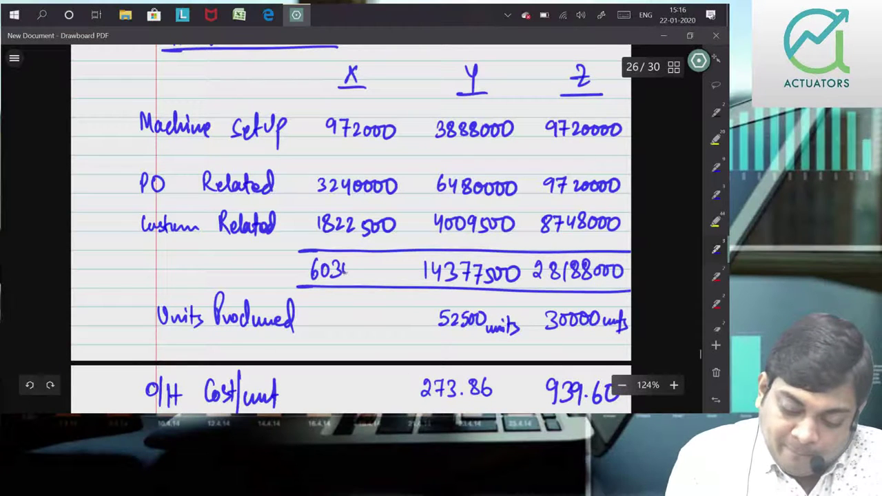
{"action": "left_click_drag", "start_coordinate": [372, 261], "coordinate": [387, 263]}
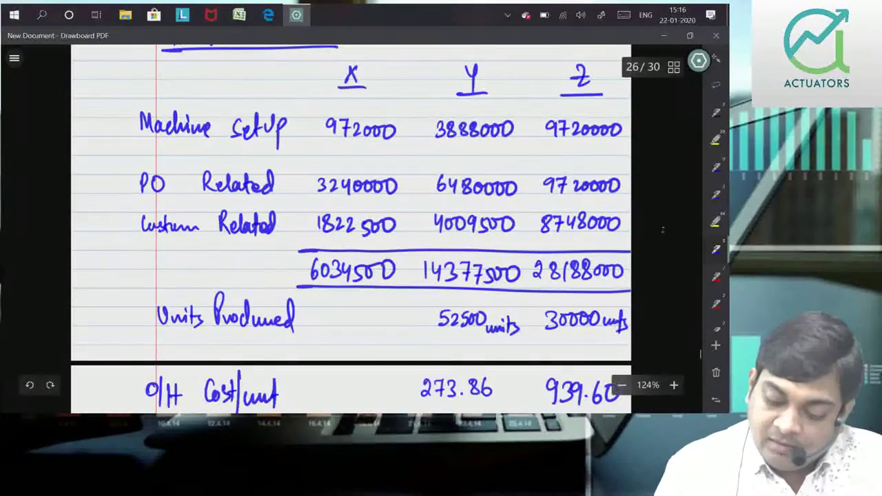
- Begin writing 45000 as the units produced under X
{"action": "scroll", "coordinate": [381, 272], "scroll_direction": "up", "scroll_amount": 5}
{"action": "scroll", "coordinate": [381, 272], "scroll_direction": "up", "scroll_amount": 5}
{"action": "scroll", "coordinate": [675, 304], "scroll_direction": "up", "scroll_amount": 5}
{"action": "scroll", "coordinate": [674, 304], "scroll_direction": "up", "scroll_amount": 5}
{"action": "scroll", "coordinate": [675, 305], "scroll_direction": "down", "scroll_amount": 2}
{"action": "scroll", "coordinate": [675, 305], "scroll_direction": "down", "scroll_amount": 5}
{"action": "scroll", "coordinate": [678, 243], "scroll_direction": "down", "scroll_amount": 5}
{"action": "scroll", "coordinate": [678, 243], "scroll_direction": "down", "scroll_amount": 3}
{"action": "scroll", "coordinate": [678, 243], "scroll_direction": "down", "scroll_amount": 5}
{"action": "scroll", "coordinate": [692, 321], "scroll_direction": "up", "scroll_amount": 10}
{"action": "scroll", "coordinate": [692, 322], "scroll_direction": "down", "scroll_amount": 3}
{"action": "scroll", "coordinate": [692, 303], "scroll_direction": "down", "scroll_amount": 5}
{"action": "scroll", "coordinate": [693, 275], "scroll_direction": "down", "scroll_amount": 2}
{"action": "scroll", "coordinate": [693, 276], "scroll_direction": "down", "scroll_amount": 3}
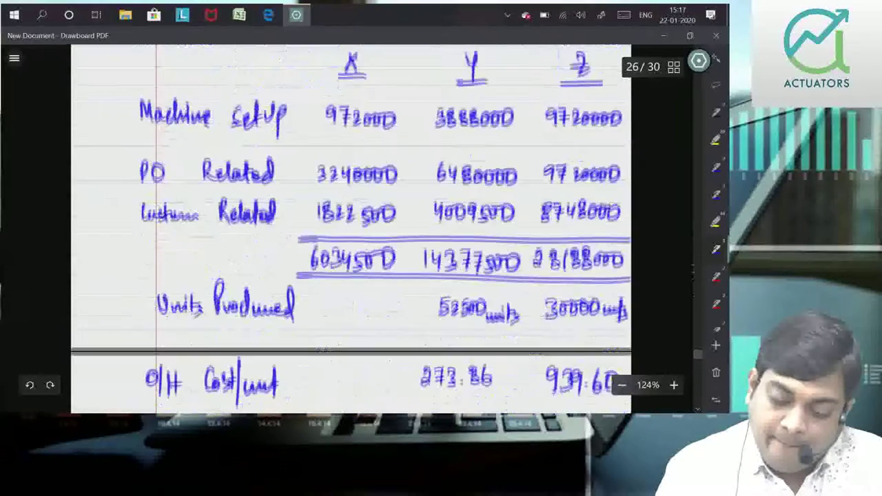
{"action": "mouse_move", "coordinate": [330, 255]}
{"action": "left_mouse_down"}
{"action": "mouse_move", "coordinate": [335, 269]}
{"action": "mouse_move", "coordinate": [377, 273]}
{"action": "left_mouse_up"}
- Pen 45000 units produced and 134.10 O/H cost per unit in the X column
{"action": "left_click_drag", "start_coordinate": [376, 266], "coordinate": [389, 273]}
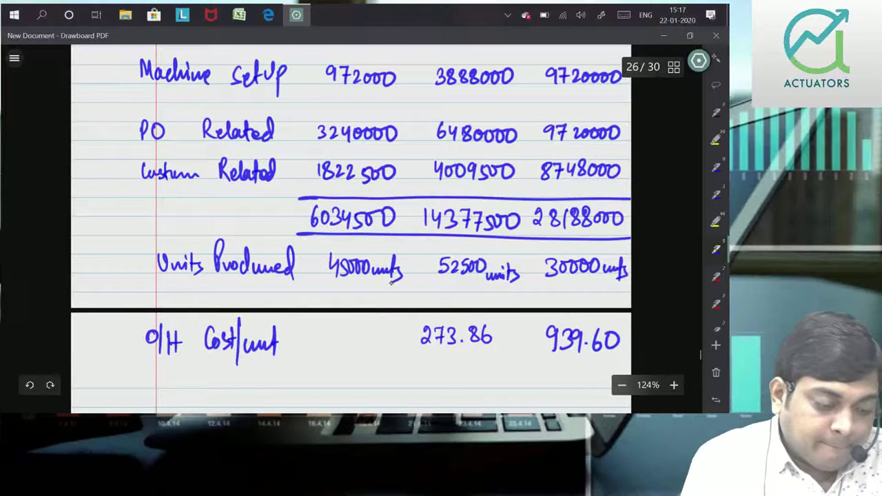
{"action": "left_click_drag", "start_coordinate": [330, 328], "coordinate": [329, 348]}
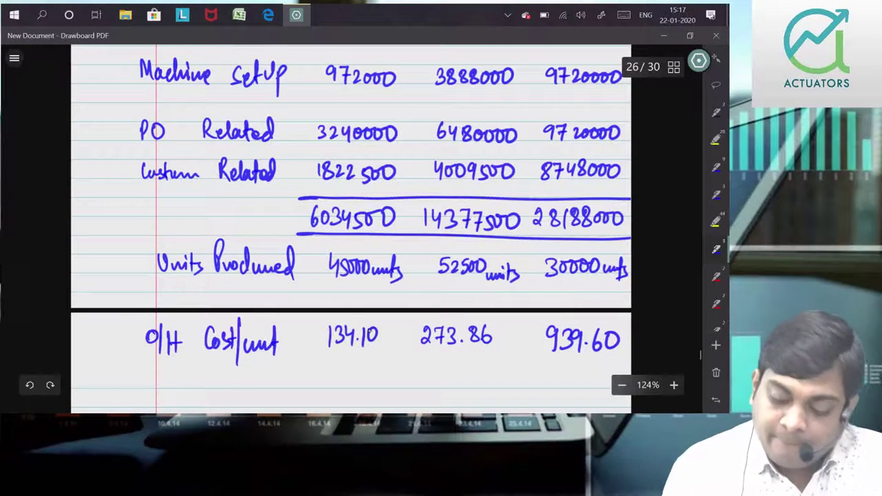
{"action": "left_click", "coordinate": [715, 221]}
- Highlight the whole O/H Cost/unit row, label and 134.10, 273.86, 939.60, in yellow
{"action": "left_click_drag", "start_coordinate": [322, 327], "coordinate": [620, 331]}
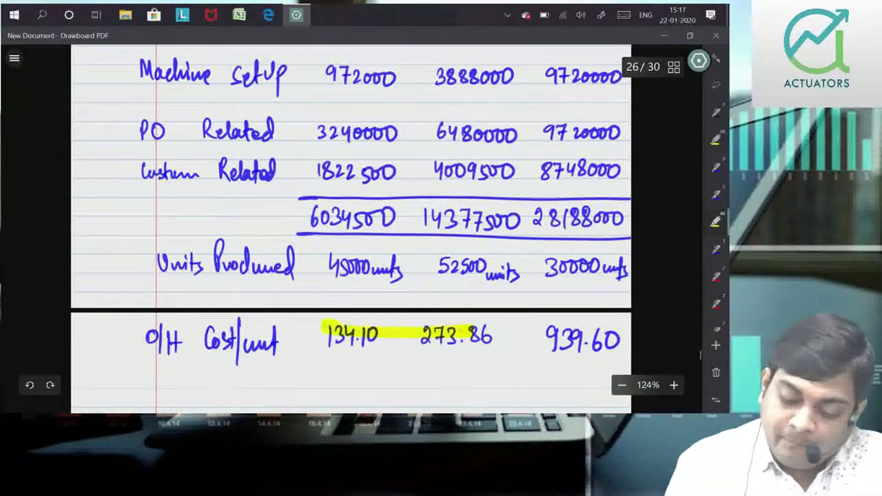
{"action": "left_click_drag", "start_coordinate": [303, 345], "coordinate": [606, 341]}
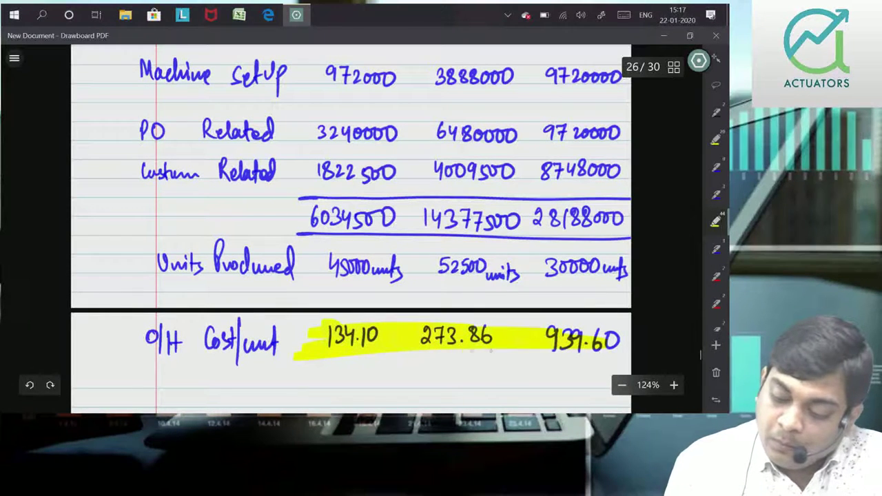
{"action": "left_click_drag", "start_coordinate": [538, 351], "coordinate": [624, 358]}
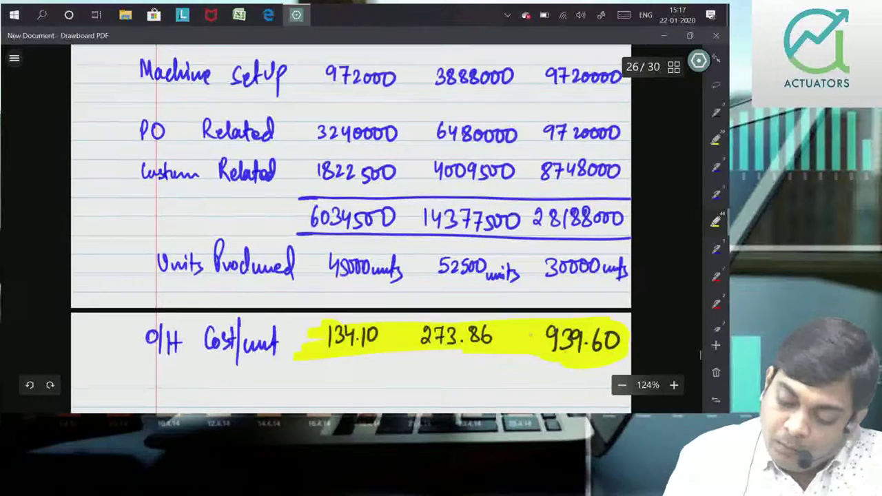
{"action": "left_click_drag", "start_coordinate": [462, 355], "coordinate": [235, 337]}
{"action": "left_click_drag", "start_coordinate": [317, 320], "coordinate": [141, 331]}
{"action": "left_click_drag", "start_coordinate": [259, 324], "coordinate": [121, 331]}
{"action": "mouse_move", "coordinate": [227, 348]}
{"action": "left_mouse_down"}
{"action": "mouse_move", "coordinate": [117, 358]}
{"action": "mouse_move", "coordinate": [365, 360]}
{"action": "left_mouse_up"}
{"action": "left_click_drag", "start_coordinate": [359, 319], "coordinate": [571, 318]}
{"action": "left_click_drag", "start_coordinate": [507, 320], "coordinate": [628, 323]}
{"action": "left_click_drag", "start_coordinate": [532, 361], "coordinate": [310, 362]}
{"action": "left_click_drag", "start_coordinate": [572, 364], "coordinate": [534, 367]}
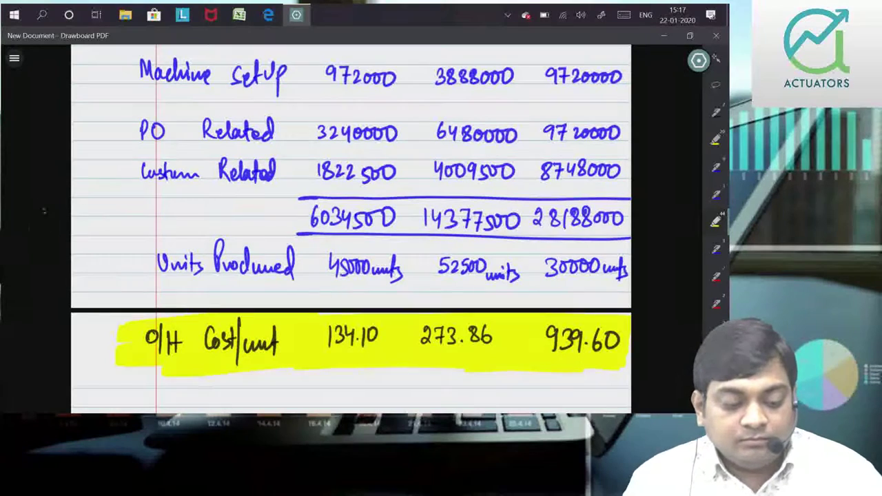
{"action": "scroll", "coordinate": [661, 251], "scroll_direction": "up", "scroll_amount": 1}
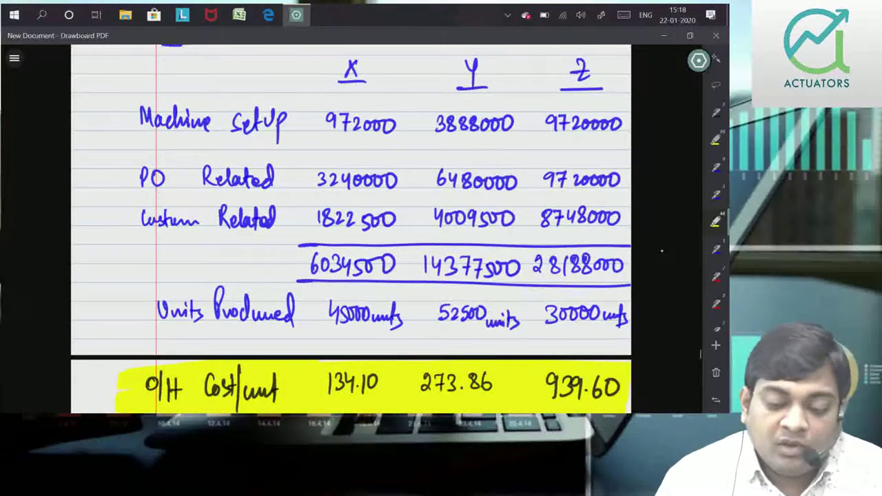
{"action": "scroll", "coordinate": [50, 328], "scroll_direction": "up", "scroll_amount": 3}
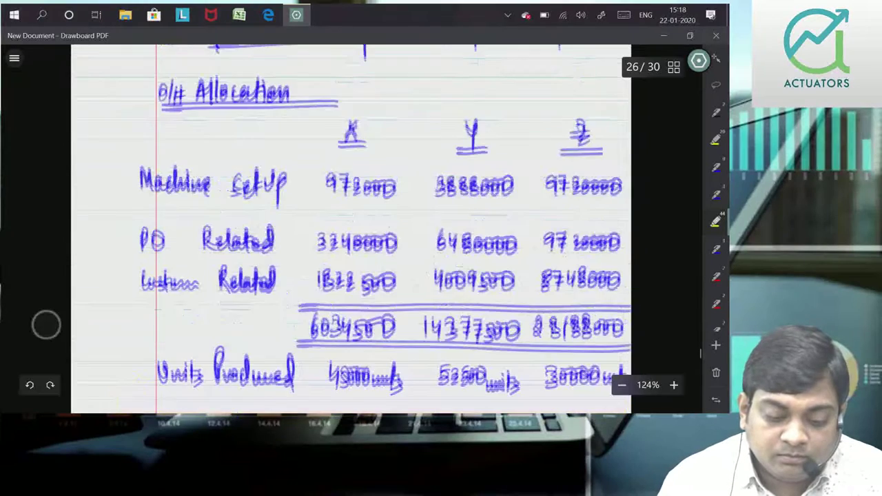
{"action": "scroll", "coordinate": [50, 328], "scroll_direction": "down", "scroll_amount": 2}
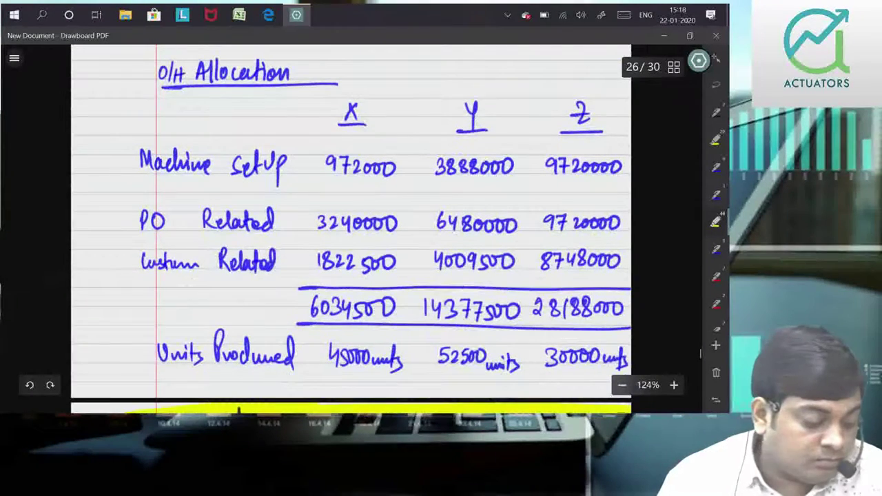
{"action": "scroll", "coordinate": [351, 227], "scroll_direction": "down", "scroll_amount": 1}
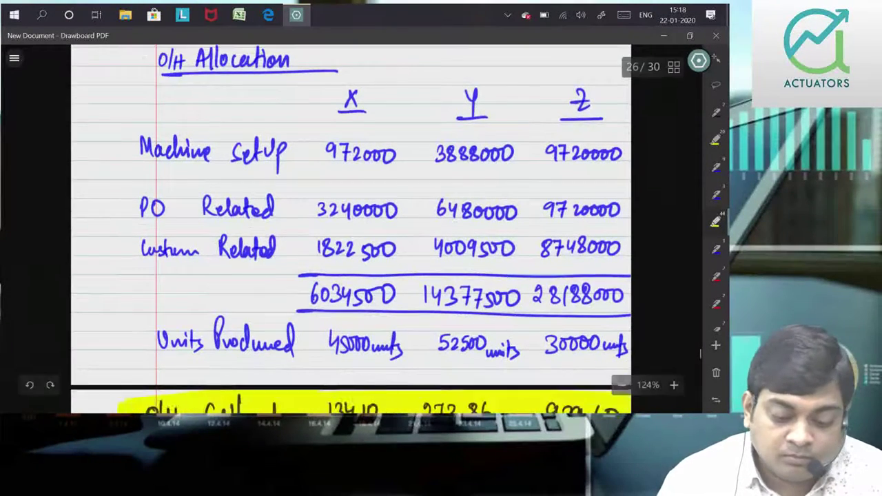
- On page 27, write the Cost/unit heading in blue and rule the X, Y, Z column dividers
{"action": "scroll", "coordinate": [47, 275], "scroll_direction": "down", "scroll_amount": 5}
{"action": "scroll", "coordinate": [47, 276], "scroll_direction": "down", "scroll_amount": 3}
{"action": "scroll", "coordinate": [47, 275], "scroll_direction": "down", "scroll_amount": 2}
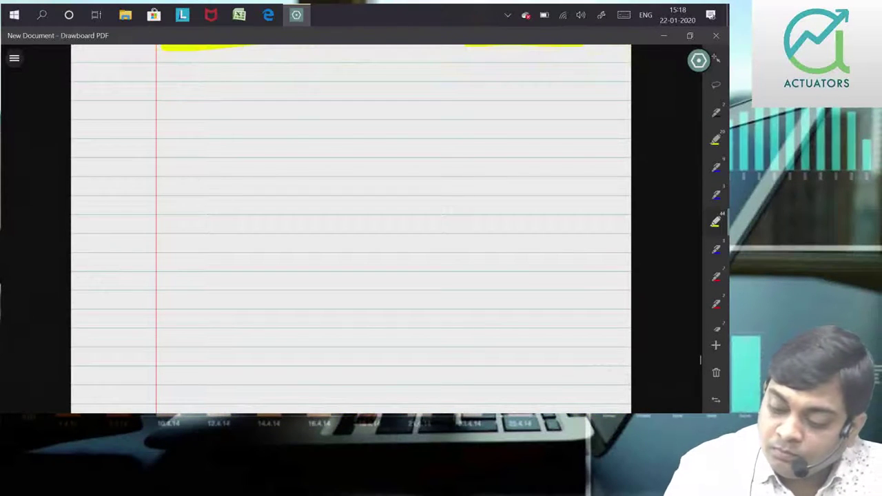
{"action": "left_click", "coordinate": [716, 249]}
{"action": "left_click_drag", "start_coordinate": [219, 81], "coordinate": [254, 106]}
{"action": "mouse_move", "coordinate": [268, 76]}
{"action": "left_mouse_down"}
{"action": "mouse_move", "coordinate": [256, 121]}
{"action": "mouse_move", "coordinate": [301, 102]}
{"action": "left_mouse_up"}
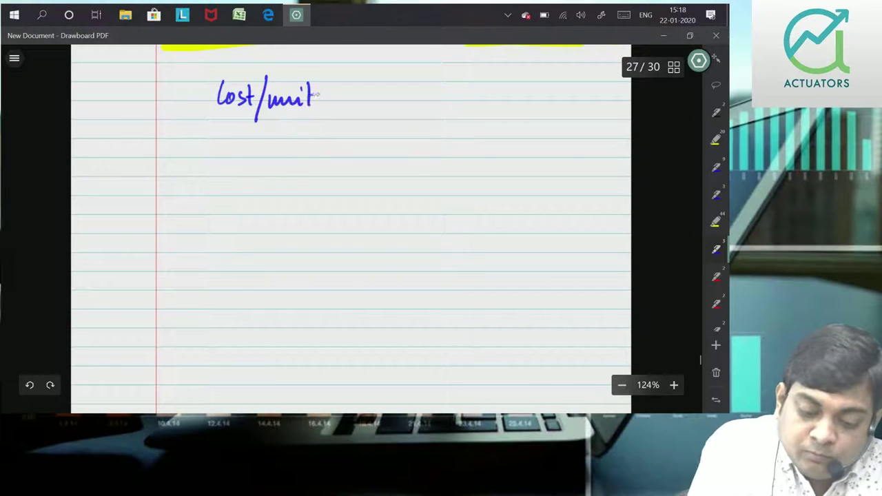
{"action": "left_click_drag", "start_coordinate": [136, 124], "coordinate": [621, 119]}
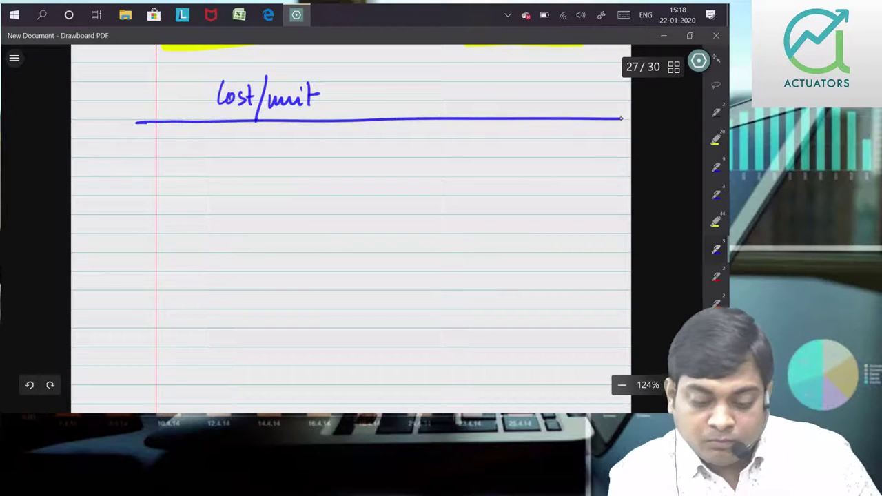
{"action": "left_click_drag", "start_coordinate": [501, 118], "coordinate": [504, 412]}
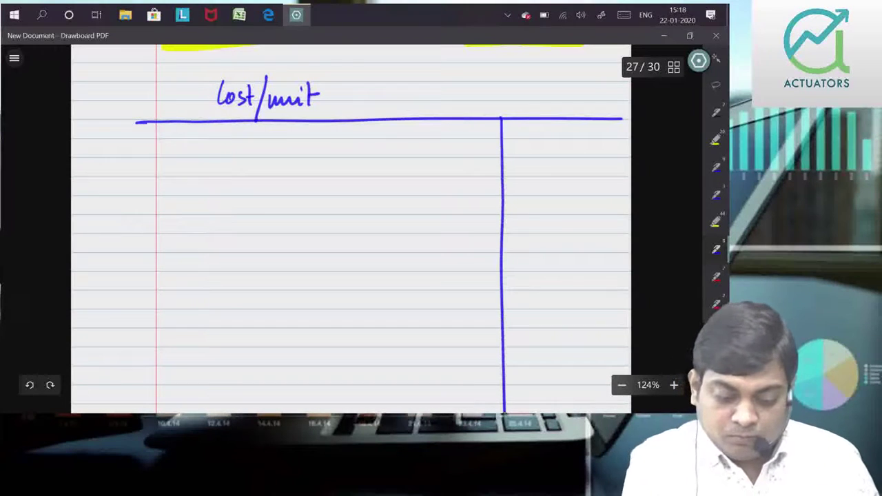
{"action": "left_click_drag", "start_coordinate": [376, 120], "coordinate": [381, 412]}
{"action": "left_click_drag", "start_coordinate": [255, 121], "coordinate": [262, 412]}
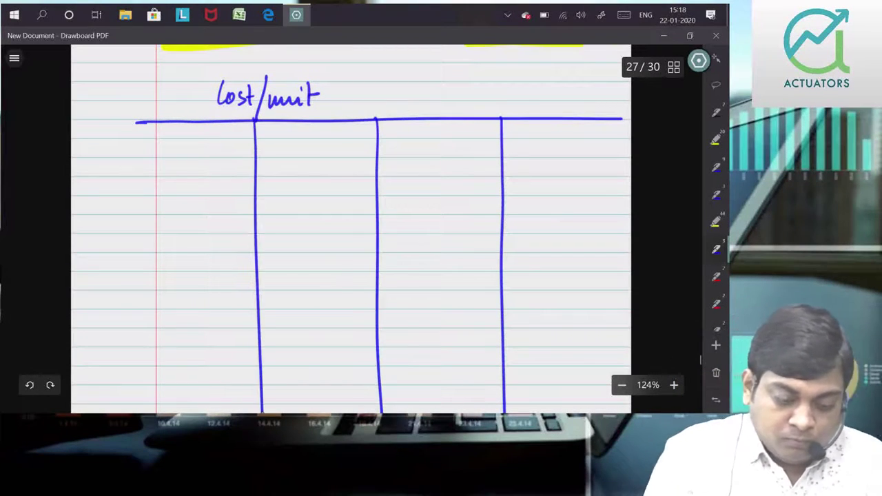
- Head the table columns Particulars, X, Y and Z
{"action": "left_click_drag", "start_coordinate": [104, 155], "coordinate": [104, 144]}
{"action": "mouse_move", "coordinate": [117, 146]}
{"action": "left_mouse_down"}
{"action": "mouse_move", "coordinate": [177, 157]}
{"action": "mouse_move", "coordinate": [210, 150]}
{"action": "left_mouse_up"}
{"action": "left_click_drag", "start_coordinate": [313, 139], "coordinate": [325, 155]}
{"action": "left_click_drag", "start_coordinate": [324, 140], "coordinate": [313, 156]}
{"action": "left_click_drag", "start_coordinate": [433, 159], "coordinate": [468, 158]}
{"action": "left_click_drag", "start_coordinate": [566, 139], "coordinate": [579, 149]}
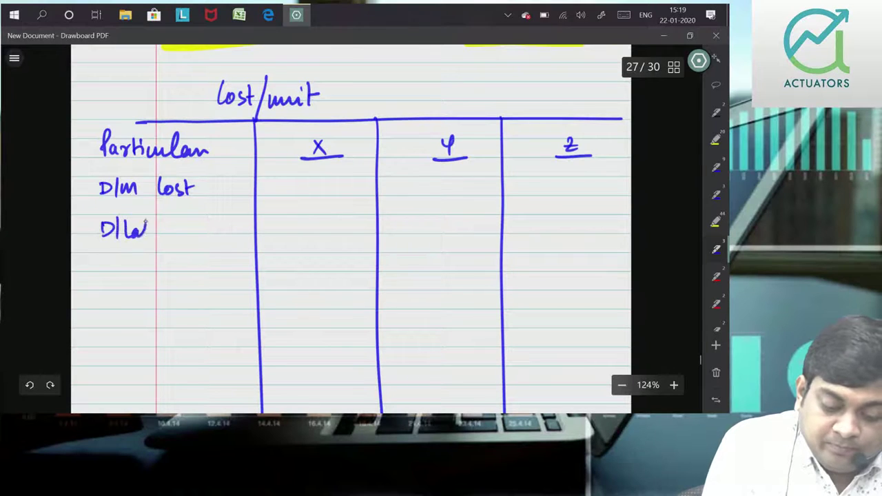
- Label the D/Lab Cost and O/Head Cost rows and add a (Per Unit) note above the table
{"action": "left_click_drag", "start_coordinate": [148, 219], "coordinate": [156, 236]}
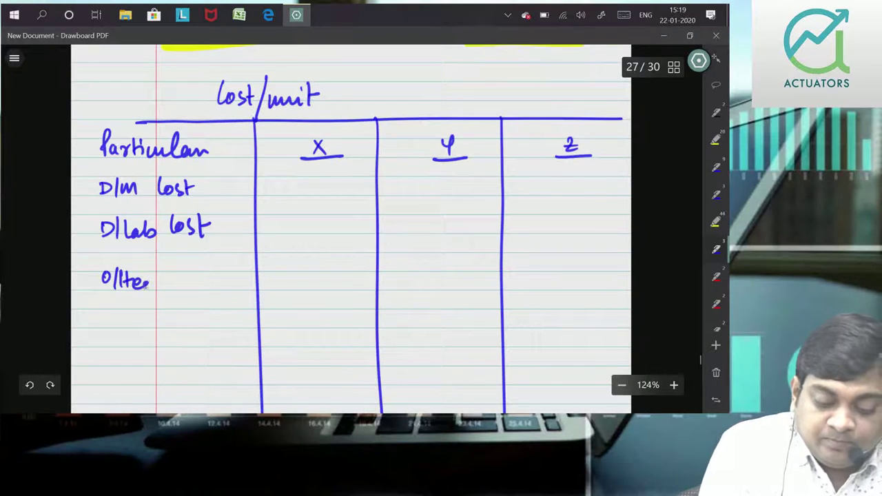
{"action": "mouse_move", "coordinate": [193, 270]}
{"action": "left_mouse_down"}
{"action": "mouse_move", "coordinate": [194, 287]}
{"action": "mouse_move", "coordinate": [215, 291]}
{"action": "left_mouse_up"}
{"action": "left_click_drag", "start_coordinate": [210, 275], "coordinate": [219, 275]}
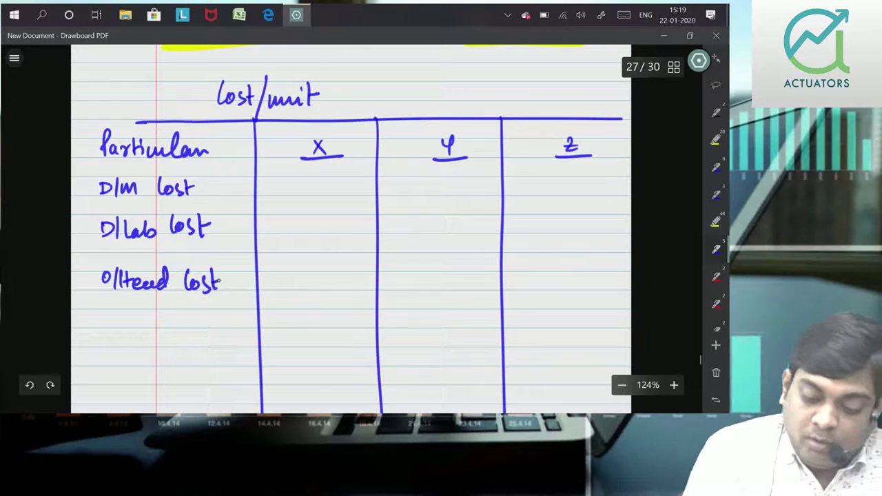
{"action": "mouse_move", "coordinate": [516, 87]}
{"action": "left_mouse_down"}
{"action": "mouse_move", "coordinate": [516, 113]}
{"action": "mouse_move", "coordinate": [518, 104]}
{"action": "left_mouse_up"}
{"action": "mouse_move", "coordinate": [527, 103]}
{"action": "left_mouse_down"}
{"action": "mouse_move", "coordinate": [564, 102]}
{"action": "mouse_move", "coordinate": [575, 111]}
{"action": "left_mouse_up"}
{"action": "left_click_drag", "start_coordinate": [578, 102], "coordinate": [587, 117]}
{"action": "left_click_drag", "start_coordinate": [520, 73], "coordinate": [513, 120]}
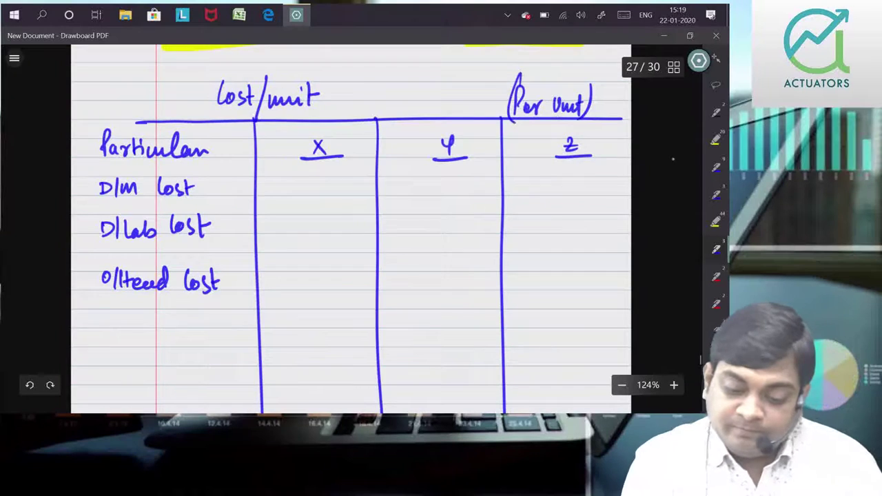
- Enter overhead costs per unit 134.10, 273.86 and 939.60 for X, Y and Z
{"action": "scroll", "coordinate": [667, 203], "scroll_direction": "up", "scroll_amount": 2}
{"action": "mouse_move", "coordinate": [311, 341]}
{"action": "left_mouse_down"}
{"action": "mouse_move", "coordinate": [318, 358]}
{"action": "mouse_move", "coordinate": [332, 360]}
{"action": "left_mouse_up"}
{"action": "mouse_move", "coordinate": [341, 345]}
{"action": "left_mouse_down"}
{"action": "mouse_move", "coordinate": [339, 358]}
{"action": "mouse_move", "coordinate": [342, 343]}
{"action": "left_mouse_up"}
{"action": "left_click_drag", "start_coordinate": [414, 343], "coordinate": [430, 358]}
{"action": "left_click_drag", "start_coordinate": [480, 337], "coordinate": [475, 353]}
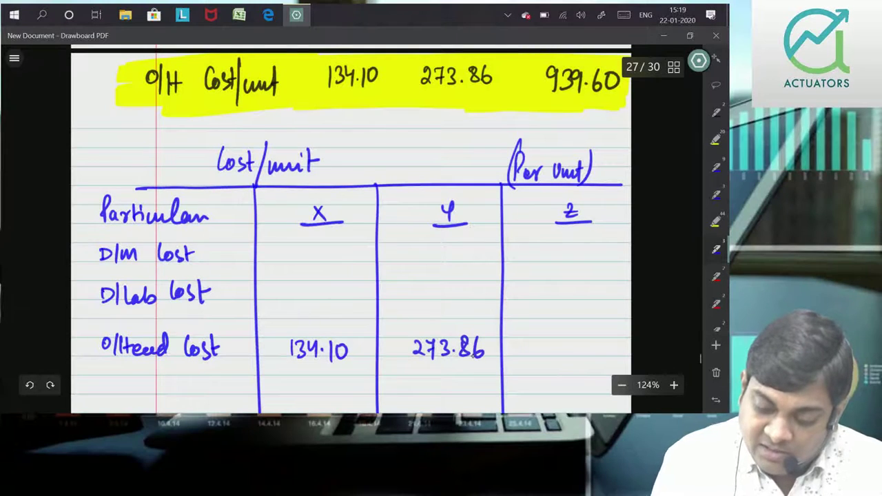
{"action": "mouse_move", "coordinate": [545, 340]}
{"action": "left_mouse_down"}
{"action": "mouse_move", "coordinate": [539, 357]}
{"action": "mouse_move", "coordinate": [555, 355]}
{"action": "left_mouse_up"}
{"action": "mouse_move", "coordinate": [574, 340]}
{"action": "left_mouse_down"}
{"action": "mouse_move", "coordinate": [571, 357]}
{"action": "mouse_move", "coordinate": [592, 355]}
{"action": "mouse_move", "coordinate": [608, 340]}
{"action": "left_mouse_up"}
{"action": "left_click", "coordinate": [581, 354]}
- Enter direct labour costs 240, 400, 560 and direct material costs 350 and 460
{"action": "left_click_drag", "start_coordinate": [295, 286], "coordinate": [316, 303]}
{"action": "left_click_drag", "start_coordinate": [327, 288], "coordinate": [325, 290]}
{"action": "mouse_move", "coordinate": [424, 288]}
{"action": "left_mouse_down"}
{"action": "mouse_move", "coordinate": [434, 304]}
{"action": "mouse_move", "coordinate": [445, 290]}
{"action": "left_mouse_up"}
{"action": "left_click_drag", "start_coordinate": [453, 296], "coordinate": [463, 298]}
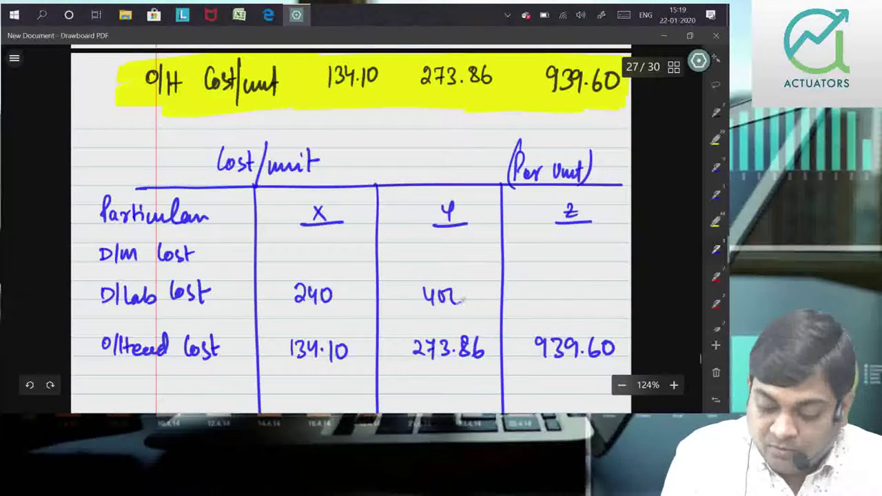
{"action": "left_click_drag", "start_coordinate": [559, 288], "coordinate": [560, 299]}
{"action": "left_click_drag", "start_coordinate": [579, 290], "coordinate": [580, 292]}
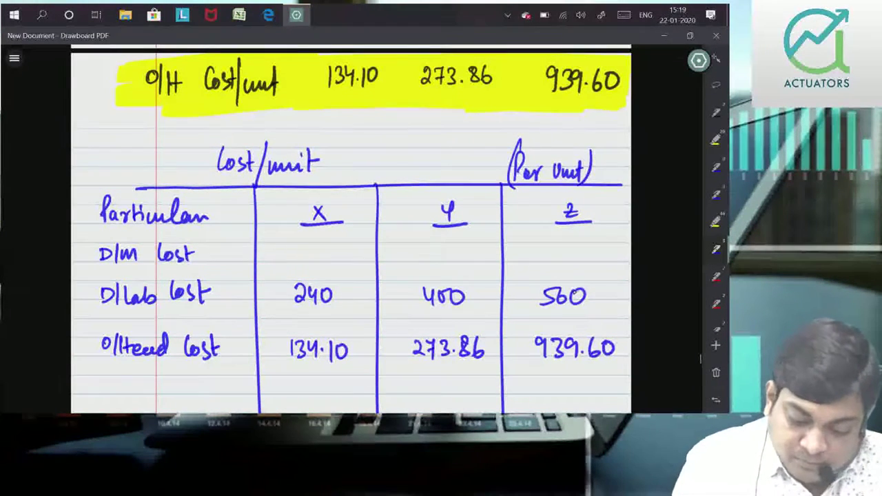
{"action": "left_click_drag", "start_coordinate": [293, 248], "coordinate": [295, 262]}
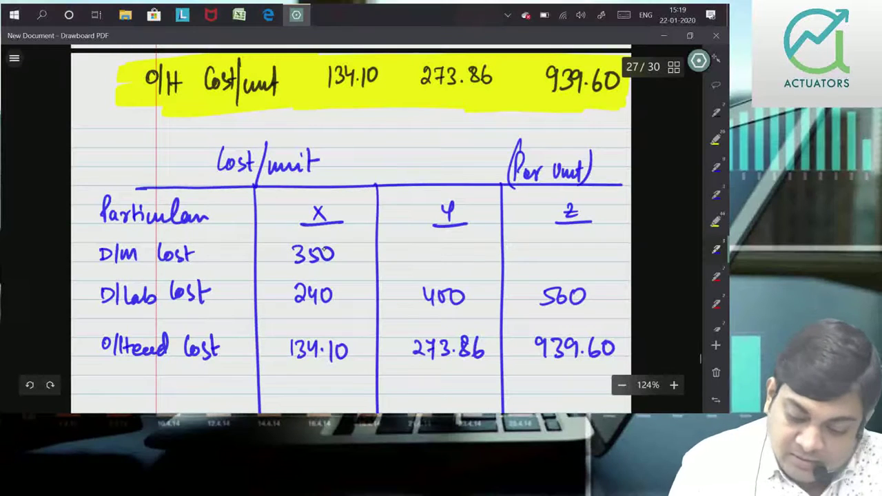
{"action": "left_click_drag", "start_coordinate": [453, 252], "coordinate": [455, 257]}
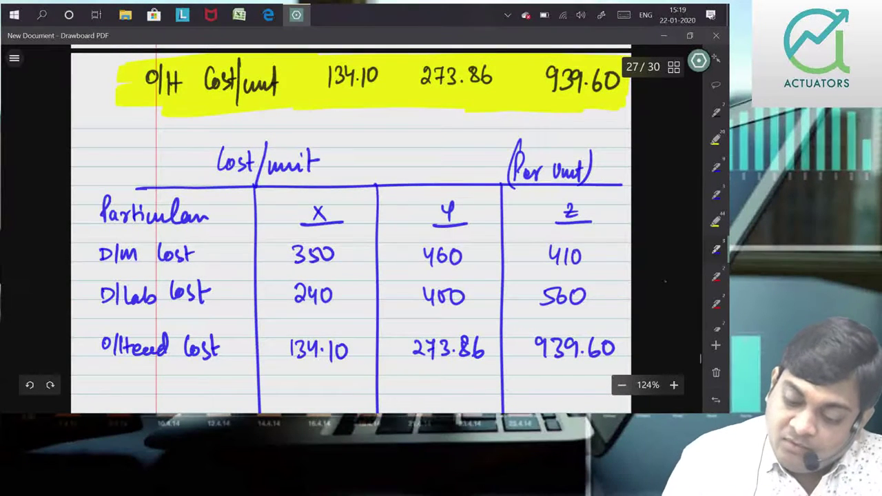
- Extend the rule under the overhead row and add a Cost/unit row showing 724.10 for X
{"action": "scroll", "coordinate": [351, 227], "scroll_direction": "down", "scroll_amount": 4}
{"action": "scroll", "coordinate": [351, 227], "scroll_direction": "down", "scroll_amount": 1}
{"action": "scroll", "coordinate": [351, 228], "scroll_direction": "up", "scroll_amount": 6}
{"action": "scroll", "coordinate": [351, 228], "scroll_direction": "down", "scroll_amount": 3}
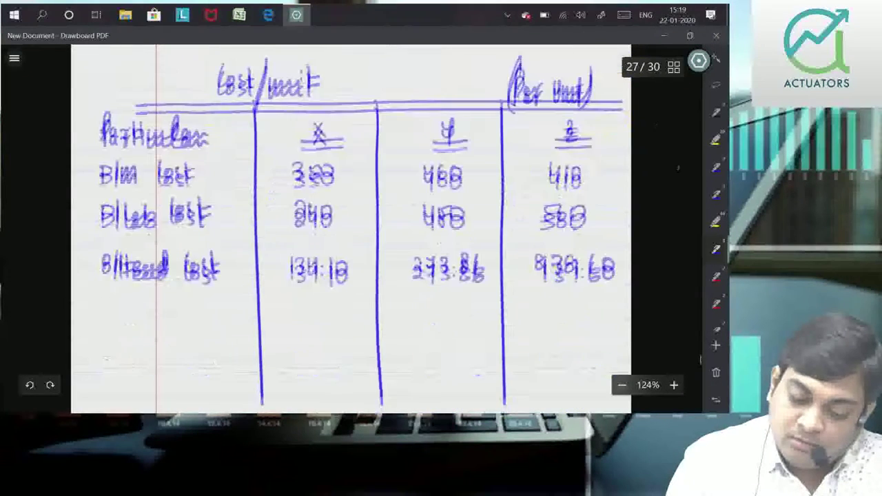
{"action": "left_click_drag", "start_coordinate": [320, 274], "coordinate": [644, 272]}
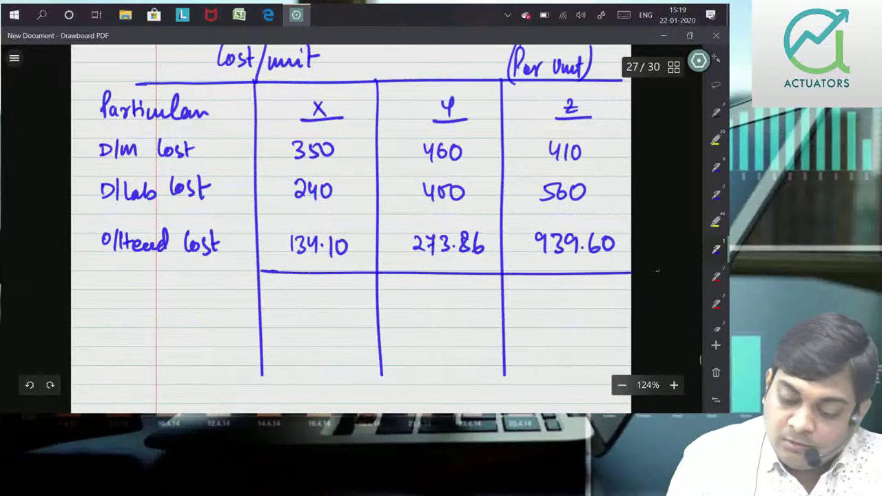
{"action": "left_click_drag", "start_coordinate": [179, 293], "coordinate": [197, 292]}
{"action": "left_click_drag", "start_coordinate": [205, 271], "coordinate": [198, 319]}
{"action": "left_click_drag", "start_coordinate": [206, 292], "coordinate": [220, 295]}
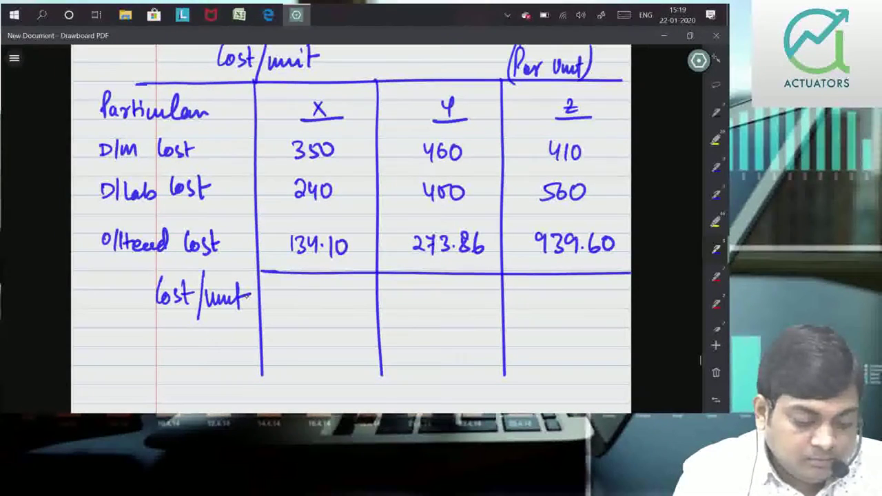
{"action": "left_click_drag", "start_coordinate": [290, 293], "coordinate": [296, 308]}
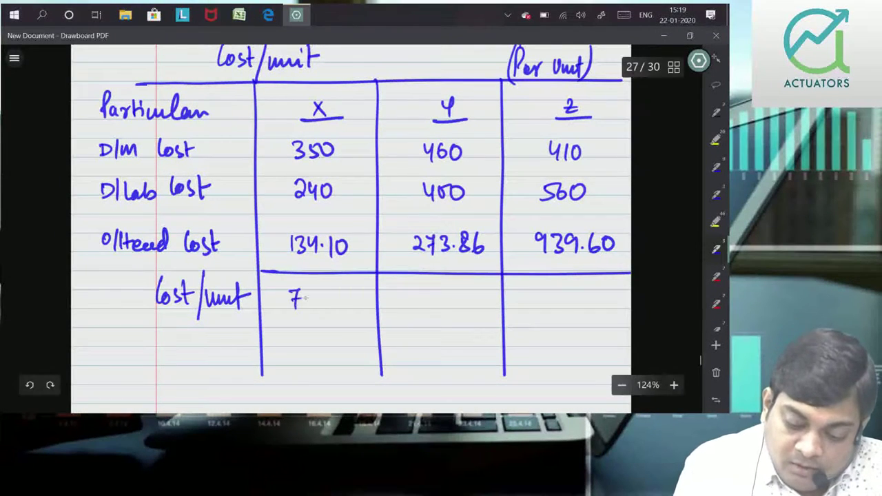
- Add the '(+) 25% on Cost' row and rule off the total row beneath it
{"action": "left_click_drag", "start_coordinate": [137, 332], "coordinate": [138, 349]}
{"action": "mouse_move", "coordinate": [133, 340]}
{"action": "left_mouse_down"}
{"action": "mouse_move", "coordinate": [142, 339]}
{"action": "mouse_move", "coordinate": [128, 356]}
{"action": "left_mouse_up"}
{"action": "left_click_drag", "start_coordinate": [144, 331], "coordinate": [146, 352]}
{"action": "mouse_move", "coordinate": [179, 329]}
{"action": "left_mouse_down"}
{"action": "mouse_move", "coordinate": [183, 349]}
{"action": "mouse_move", "coordinate": [629, 353]}
{"action": "left_mouse_up"}
{"action": "left_click_drag", "start_coordinate": [248, 394], "coordinate": [612, 392]}
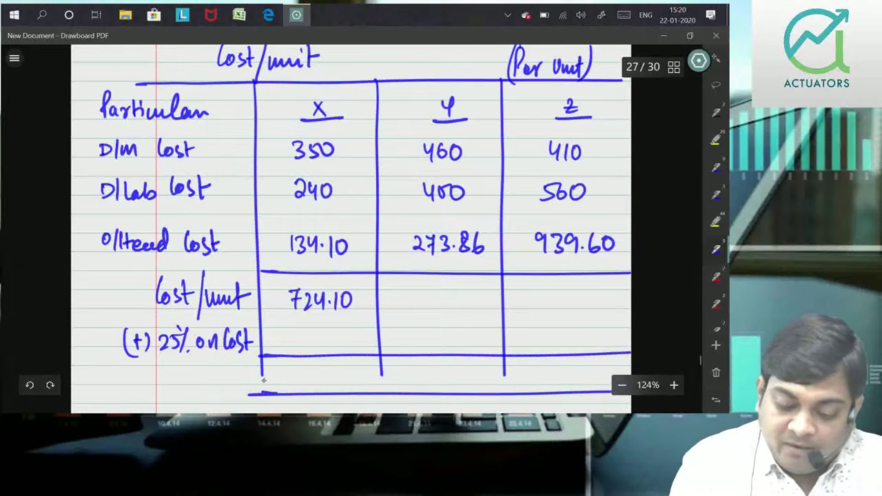
{"action": "left_click_drag", "start_coordinate": [262, 376], "coordinate": [265, 400]}
{"action": "left_click_drag", "start_coordinate": [382, 372], "coordinate": [390, 412]}
{"action": "left_click_drag", "start_coordinate": [504, 373], "coordinate": [505, 398]}
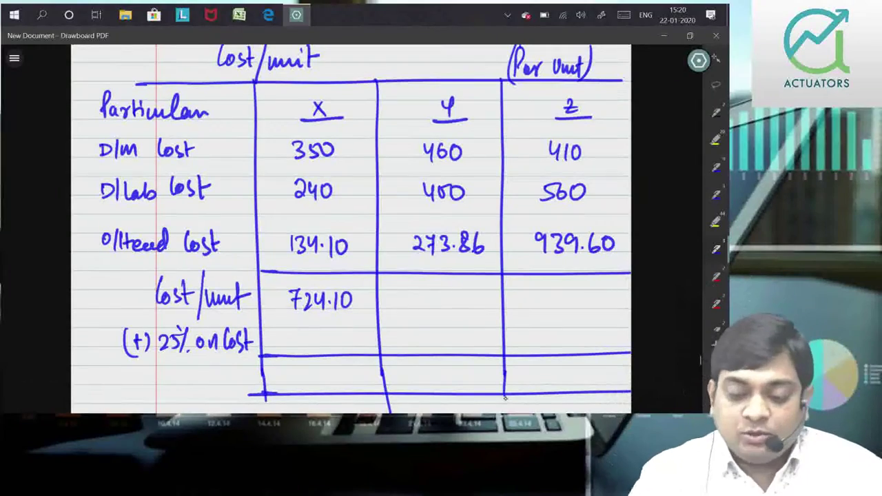
{"action": "scroll", "coordinate": [505, 397], "scroll_direction": "up", "scroll_amount": 5}
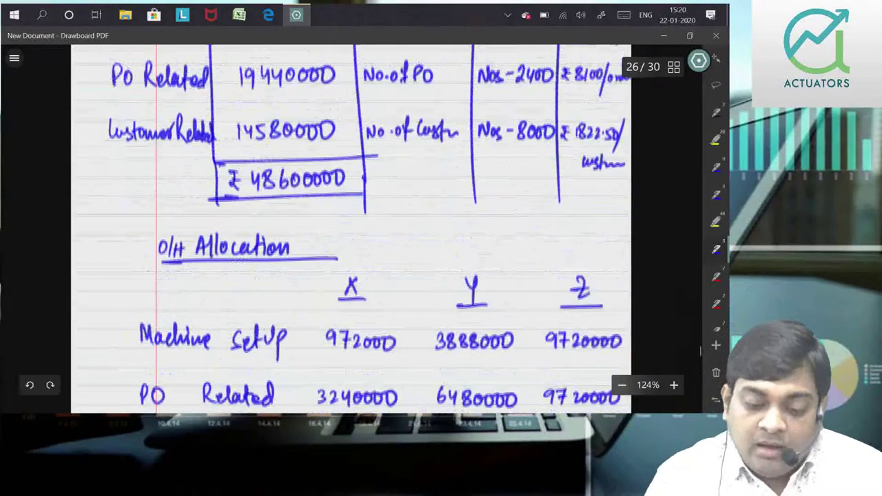
- Draw dividers between the O/H Allocation table's X, Y and Z columns, undoing one stray line
{"action": "scroll", "coordinate": [351, 227], "scroll_direction": "down", "scroll_amount": 3}
{"action": "scroll", "coordinate": [351, 227], "scroll_direction": "up", "scroll_amount": 3}
{"action": "scroll", "coordinate": [351, 227], "scroll_direction": "down", "scroll_amount": 4}
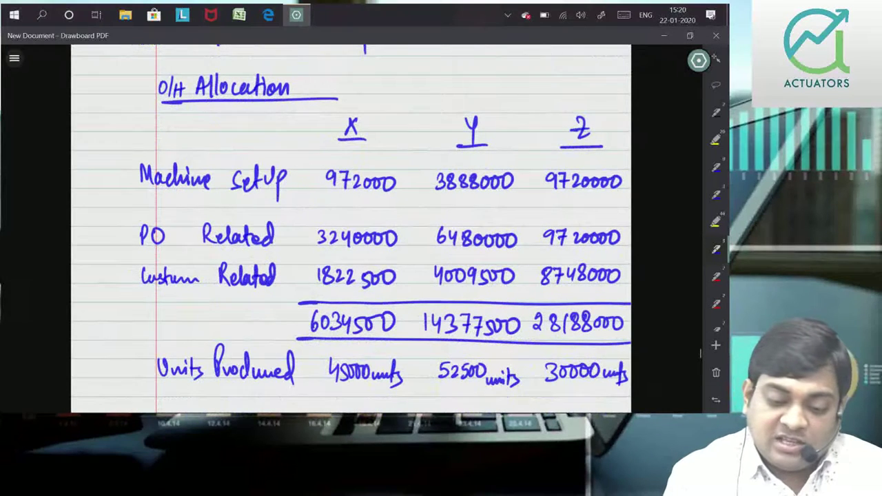
{"action": "left_click_drag", "start_coordinate": [303, 123], "coordinate": [299, 341]}
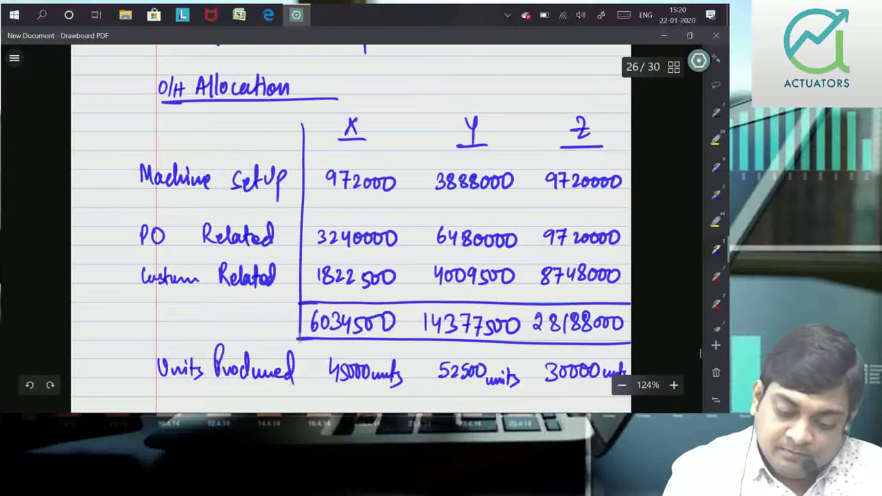
{"action": "left_click_drag", "start_coordinate": [424, 107], "coordinate": [423, 361]}
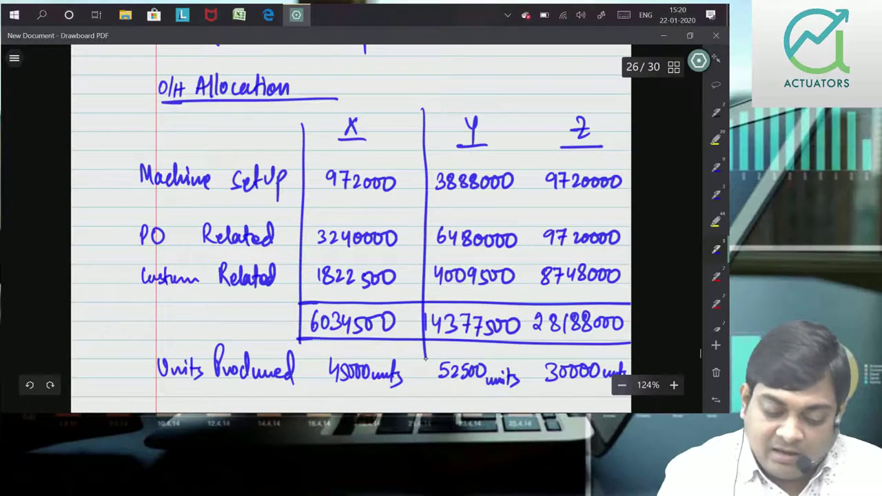
{"action": "left_click", "coordinate": [29, 384]}
{"action": "left_click_drag", "start_coordinate": [416, 105], "coordinate": [419, 394]}
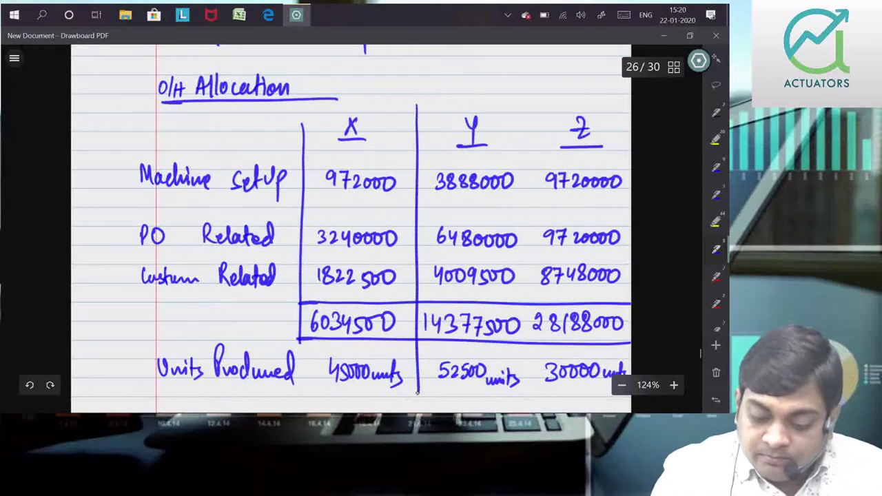
{"action": "left_click_drag", "start_coordinate": [301, 337], "coordinate": [302, 412]}
{"action": "left_click_drag", "start_coordinate": [538, 109], "coordinate": [536, 396]}
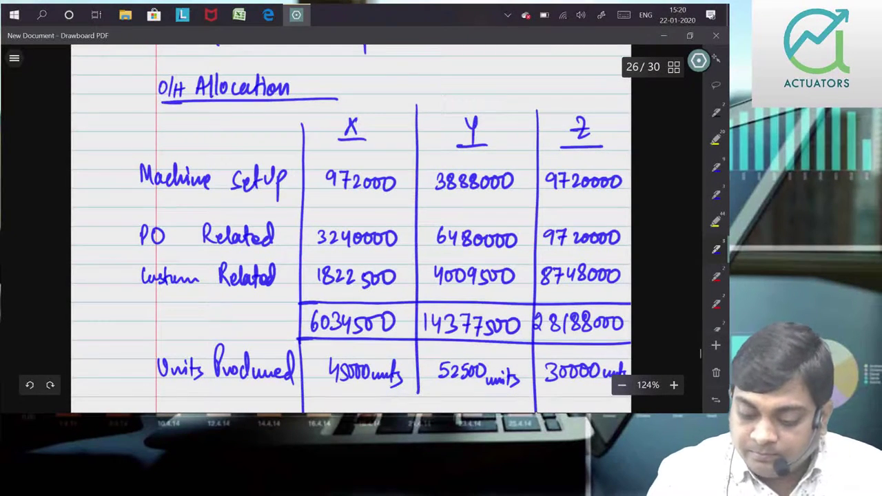
{"action": "scroll", "coordinate": [352, 227], "scroll_direction": "down", "scroll_amount": 1}
{"action": "left_click_drag", "start_coordinate": [417, 313], "coordinate": [422, 334]}
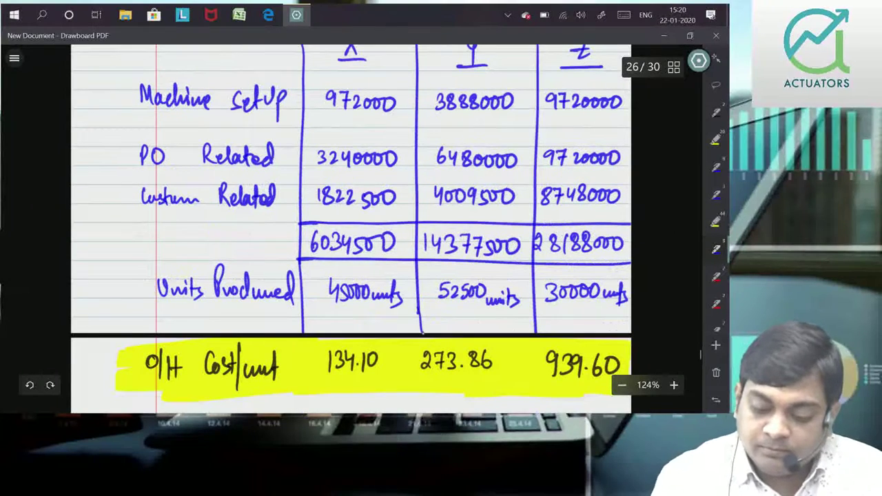
- Scroll back down to the Cost/unit table on page 27
{"action": "scroll", "coordinate": [352, 227], "scroll_direction": "up", "scroll_amount": 1}
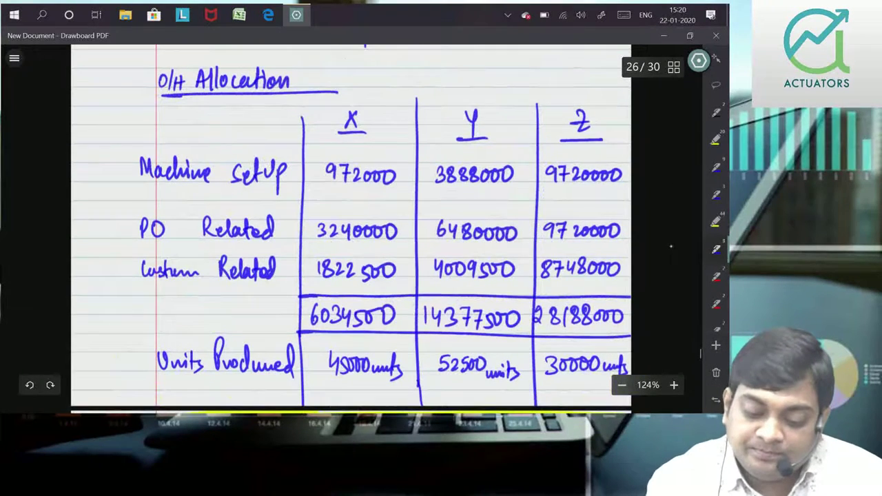
{"action": "scroll", "coordinate": [351, 227], "scroll_direction": "up", "scroll_amount": 4}
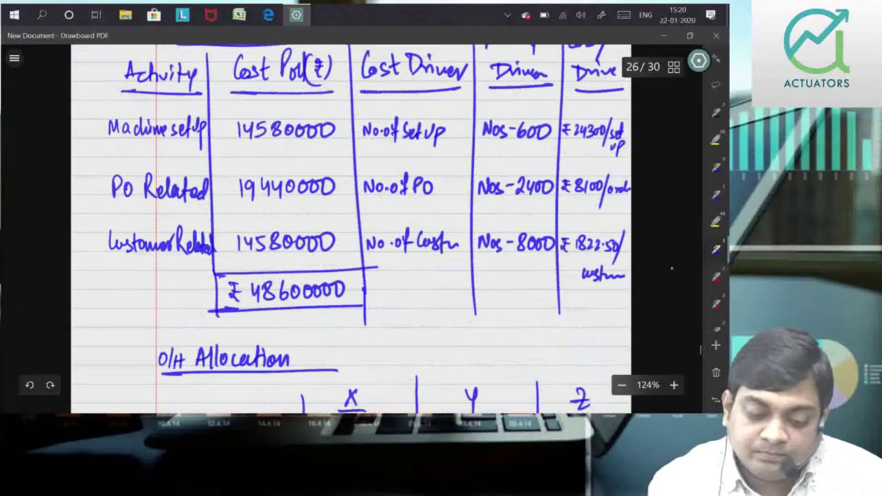
{"action": "scroll", "coordinate": [673, 261], "scroll_direction": "down", "scroll_amount": 2}
{"action": "scroll", "coordinate": [674, 261], "scroll_direction": "down", "scroll_amount": 1}
{"action": "scroll", "coordinate": [674, 261], "scroll_direction": "down", "scroll_amount": 1}
{"action": "scroll", "coordinate": [671, 259], "scroll_direction": "up", "scroll_amount": 3}
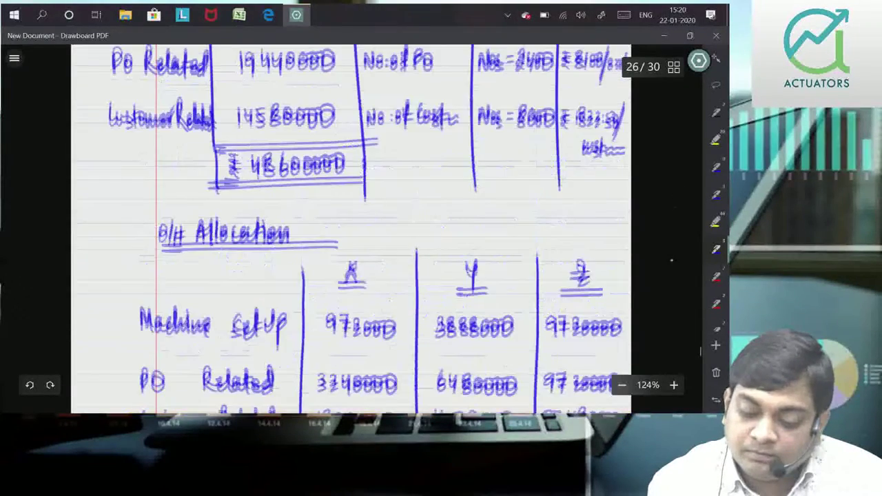
{"action": "scroll", "coordinate": [670, 259], "scroll_direction": "down", "scroll_amount": 3}
{"action": "scroll", "coordinate": [670, 259], "scroll_direction": "down", "scroll_amount": 4}
{"action": "scroll", "coordinate": [659, 193], "scroll_direction": "down", "scroll_amount": 2}
{"action": "scroll", "coordinate": [659, 193], "scroll_direction": "down", "scroll_amount": 2}
{"action": "scroll", "coordinate": [680, 224], "scroll_direction": "down", "scroll_amount": 1}
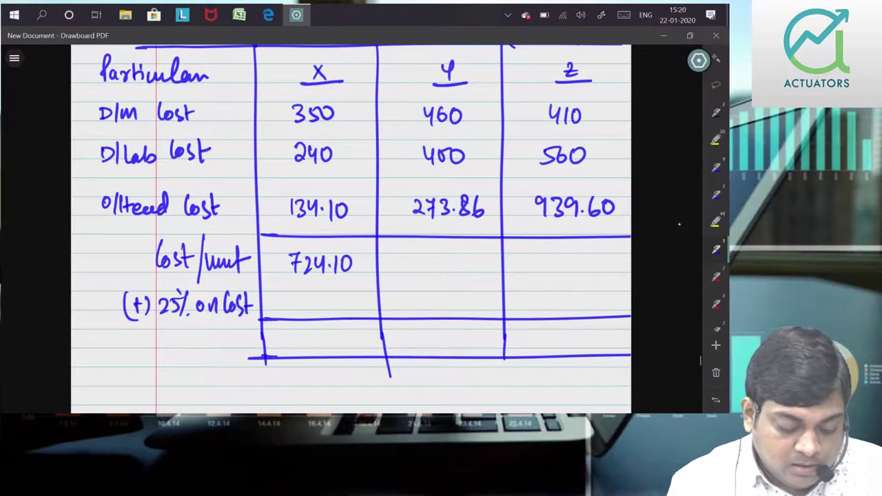
- Write X's 25% markup 181.025 and start its total 905.125
{"action": "left_click_drag", "start_coordinate": [295, 293], "coordinate": [294, 312]}
{"action": "mouse_move", "coordinate": [311, 293]}
{"action": "left_mouse_down"}
{"action": "mouse_move", "coordinate": [323, 313]}
{"action": "mouse_move", "coordinate": [340, 296]}
{"action": "mouse_move", "coordinate": [355, 310]}
{"action": "left_mouse_up"}
{"action": "left_click_drag", "start_coordinate": [362, 291], "coordinate": [370, 290]}
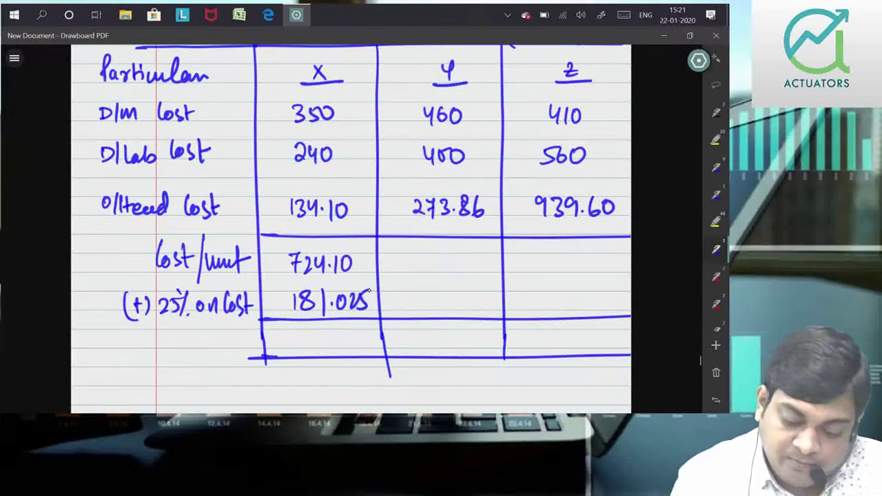
{"action": "left_click_drag", "start_coordinate": [299, 329], "coordinate": [299, 336]}
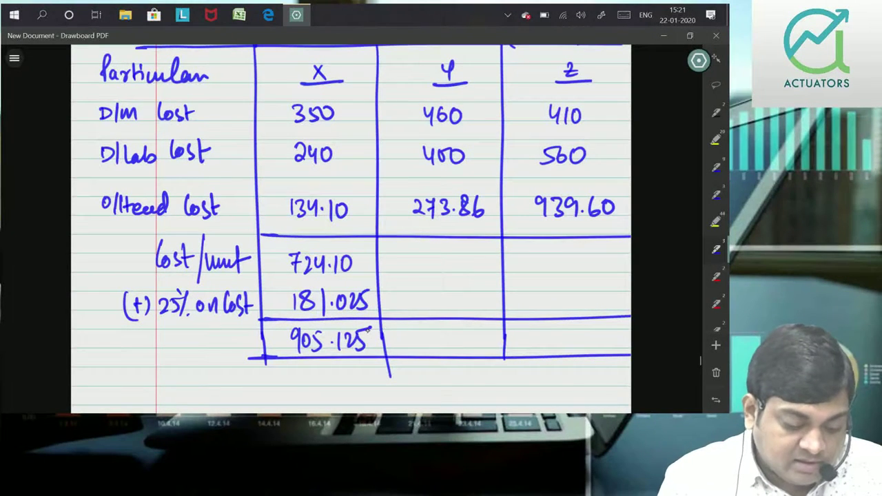
- Fill Y's column: cost per unit 1133.86, markup 283.46 and total 1417.32
{"action": "left_click_drag", "start_coordinate": [411, 253], "coordinate": [411, 271]}
{"action": "mouse_move", "coordinate": [421, 253]}
{"action": "left_mouse_down"}
{"action": "mouse_move", "coordinate": [422, 271]}
{"action": "mouse_move", "coordinate": [474, 252]}
{"action": "left_mouse_up"}
{"action": "left_click", "coordinate": [460, 269]}
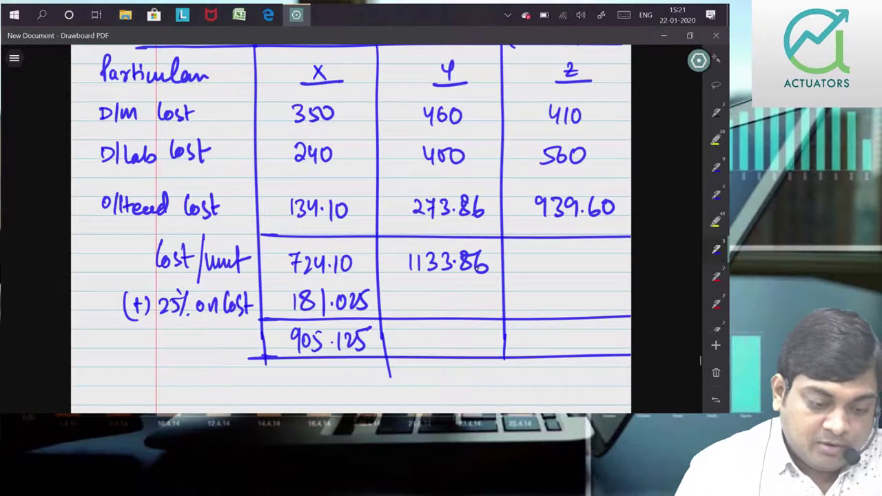
{"action": "left_click_drag", "start_coordinate": [417, 295], "coordinate": [425, 308]}
{"action": "mouse_move", "coordinate": [429, 290]}
{"action": "left_mouse_down"}
{"action": "mouse_move", "coordinate": [431, 307]}
{"action": "mouse_move", "coordinate": [476, 300]}
{"action": "left_mouse_up"}
{"action": "left_click", "coordinate": [458, 302]}
{"action": "left_click_drag", "start_coordinate": [472, 291], "coordinate": [472, 308]}
{"action": "left_click_drag", "start_coordinate": [485, 287], "coordinate": [481, 303]}
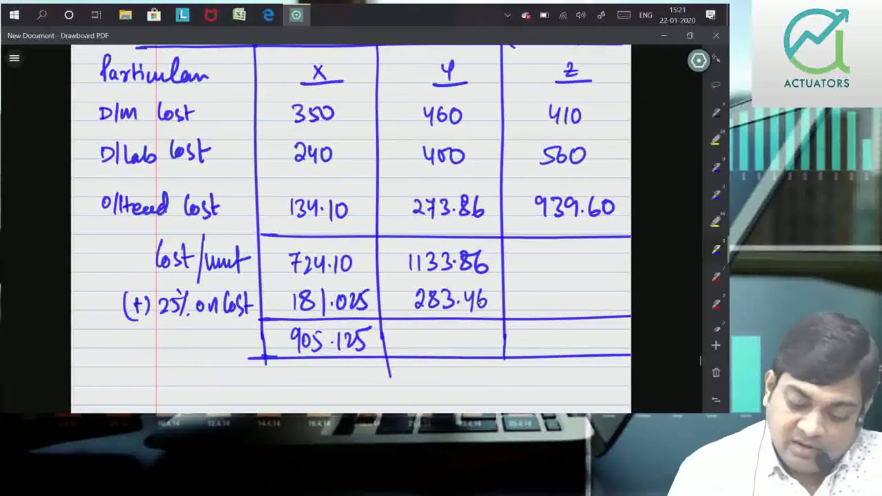
{"action": "left_click_drag", "start_coordinate": [412, 329], "coordinate": [412, 350]}
{"action": "mouse_move", "coordinate": [422, 329]}
{"action": "left_mouse_down"}
{"action": "mouse_move", "coordinate": [421, 348]}
{"action": "mouse_move", "coordinate": [433, 350]}
{"action": "left_mouse_up"}
{"action": "mouse_move", "coordinate": [436, 331]}
{"action": "left_mouse_down"}
{"action": "mouse_move", "coordinate": [441, 351]}
{"action": "mouse_move", "coordinate": [470, 348]}
{"action": "left_mouse_up"}
{"action": "left_click_drag", "start_coordinate": [480, 332], "coordinate": [489, 348]}
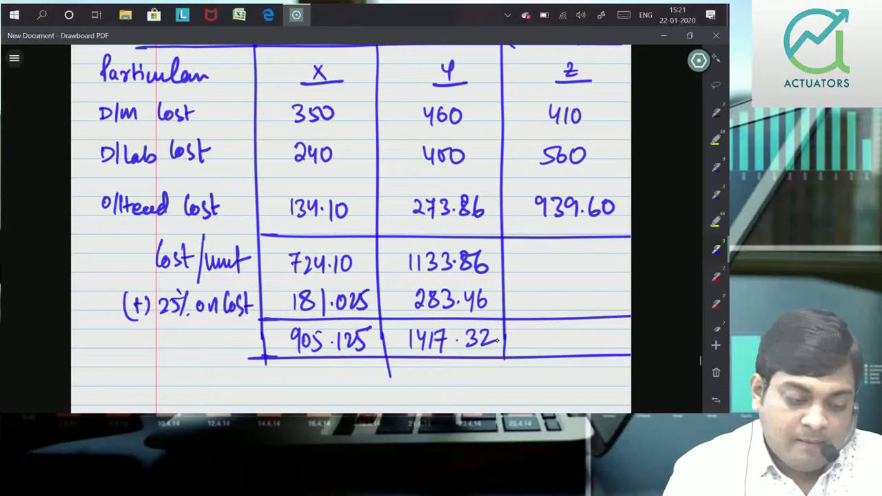
- Fill Z's column: cost per unit 1909.60, markup 477.40 and total 2387
{"action": "mouse_move", "coordinate": [534, 255]}
{"action": "left_mouse_down"}
{"action": "mouse_move", "coordinate": [534, 273]}
{"action": "mouse_move", "coordinate": [545, 274]}
{"action": "left_mouse_up"}
{"action": "mouse_move", "coordinate": [559, 256]}
{"action": "left_mouse_down"}
{"action": "mouse_move", "coordinate": [591, 270]}
{"action": "mouse_move", "coordinate": [606, 259]}
{"action": "left_mouse_up"}
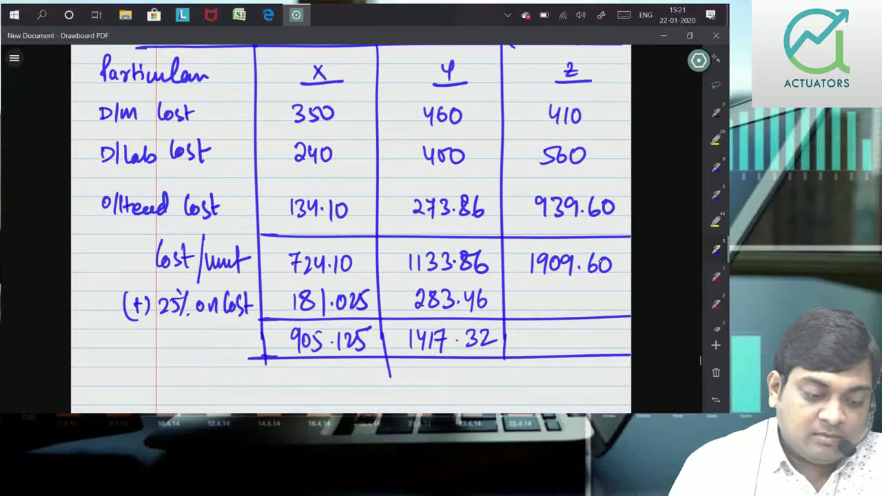
{"action": "mouse_move", "coordinate": [538, 289]}
{"action": "left_mouse_down"}
{"action": "mouse_move", "coordinate": [538, 298]}
{"action": "mouse_move", "coordinate": [549, 297]}
{"action": "left_mouse_up"}
{"action": "left_click_drag", "start_coordinate": [545, 288], "coordinate": [545, 309]}
{"action": "mouse_move", "coordinate": [551, 291]}
{"action": "left_mouse_down"}
{"action": "mouse_move", "coordinate": [556, 310]}
{"action": "mouse_move", "coordinate": [593, 308]}
{"action": "left_mouse_up"}
{"action": "left_click_drag", "start_coordinate": [606, 293], "coordinate": [605, 293]}
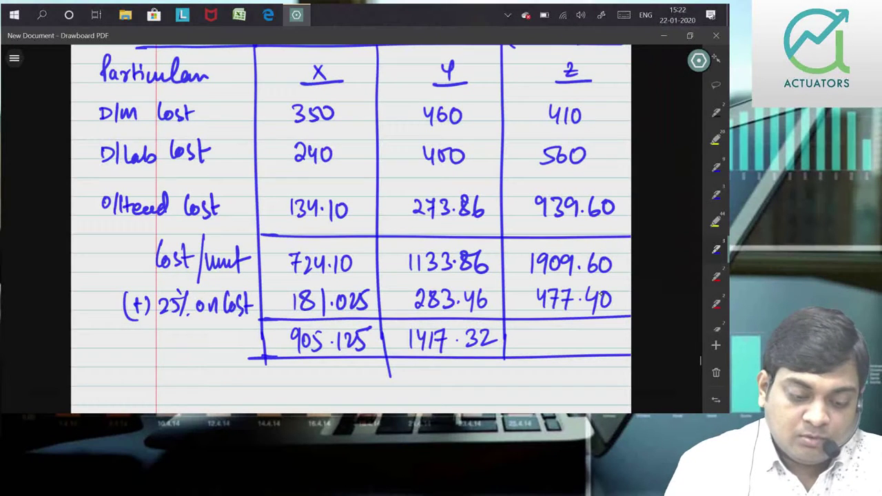
{"action": "mouse_move", "coordinate": [531, 332]}
{"action": "left_mouse_down"}
{"action": "mouse_move", "coordinate": [543, 347]}
{"action": "mouse_move", "coordinate": [566, 334]}
{"action": "mouse_move", "coordinate": [584, 354]}
{"action": "left_mouse_up"}
{"action": "left_click_drag", "start_coordinate": [578, 338], "coordinate": [591, 337]}
{"action": "left_click", "coordinate": [715, 222]}
- Highlight the totals 905.125, 1417.32 and 2387 in yellow across the full row
{"action": "mouse_move", "coordinate": [271, 336]}
{"action": "left_mouse_down"}
{"action": "mouse_move", "coordinate": [420, 329]}
{"action": "mouse_move", "coordinate": [259, 348]}
{"action": "mouse_move", "coordinate": [537, 331]}
{"action": "left_mouse_up"}
{"action": "left_click_drag", "start_coordinate": [455, 328], "coordinate": [624, 326]}
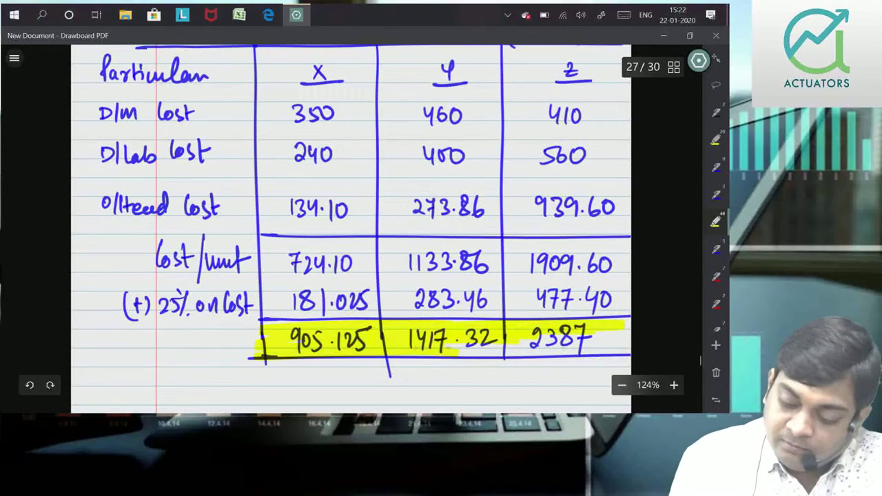
{"action": "left_click_drag", "start_coordinate": [448, 350], "coordinate": [607, 352]}
{"action": "mouse_move", "coordinate": [538, 338]}
{"action": "left_mouse_down"}
{"action": "mouse_move", "coordinate": [630, 345]}
{"action": "mouse_move", "coordinate": [609, 350]}
{"action": "left_mouse_up"}
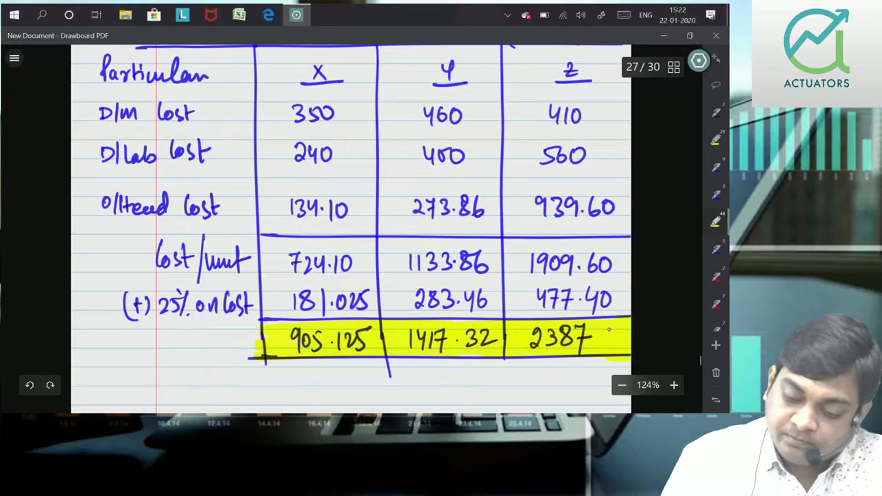
{"action": "scroll", "coordinate": [672, 226], "scroll_direction": "up", "scroll_amount": 2}
{"action": "scroll", "coordinate": [671, 226], "scroll_direction": "down", "scroll_amount": 1}
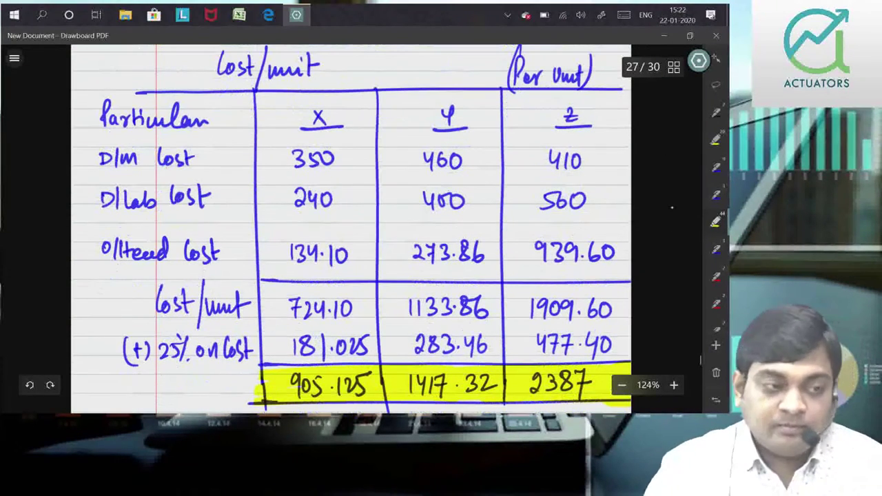